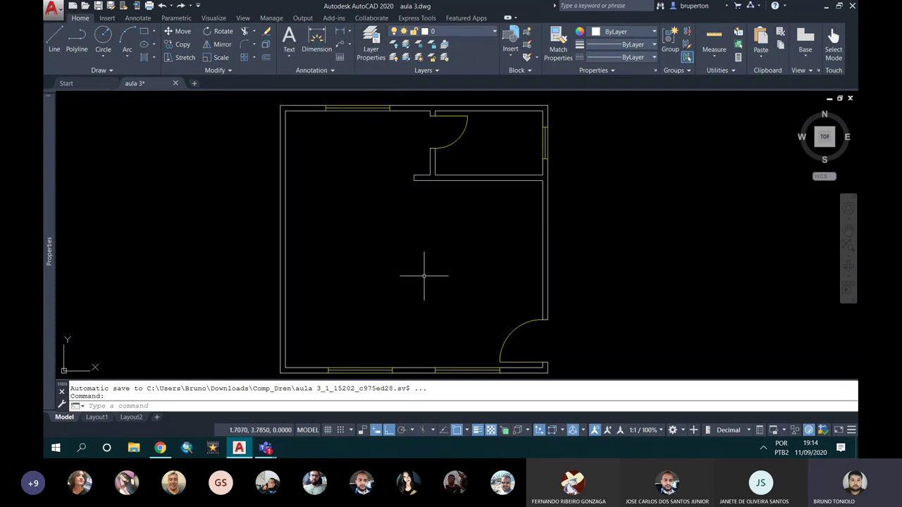
# - Open the Layer Properties Manager with LA, reopen it from the Home ribbon, and add Layer1
pyautogui.write('la')
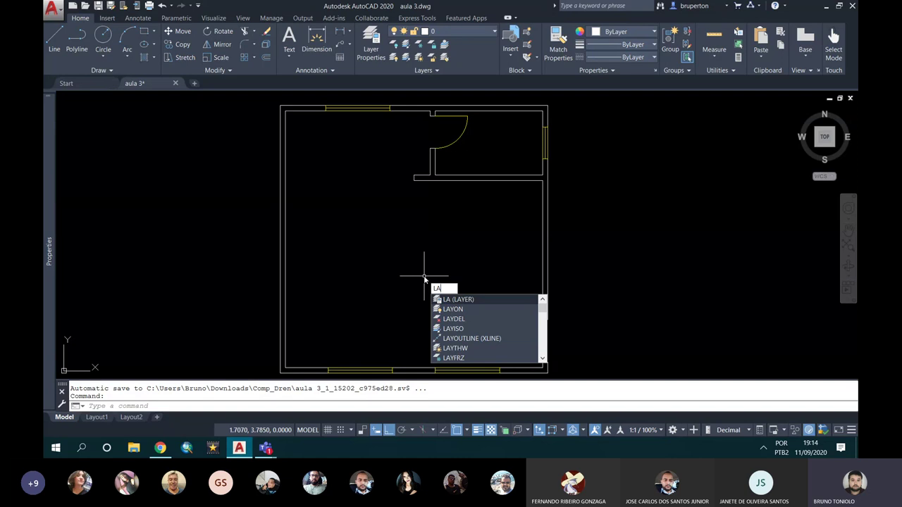
pyautogui.press('Return')
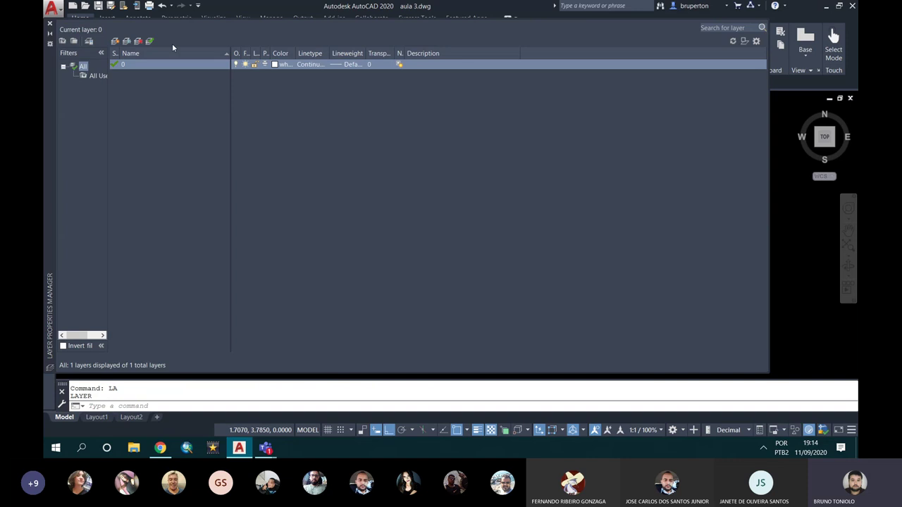
pyautogui.click(50, 26)
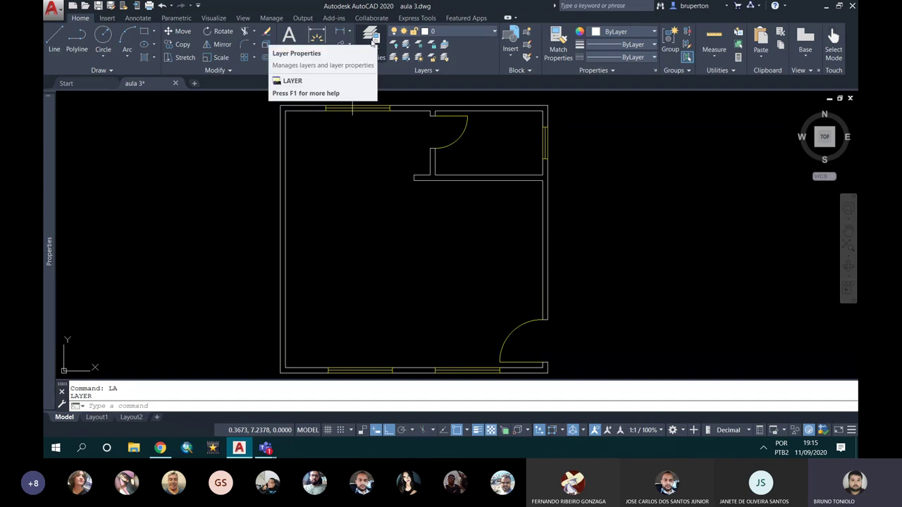
pyautogui.click(372, 38)
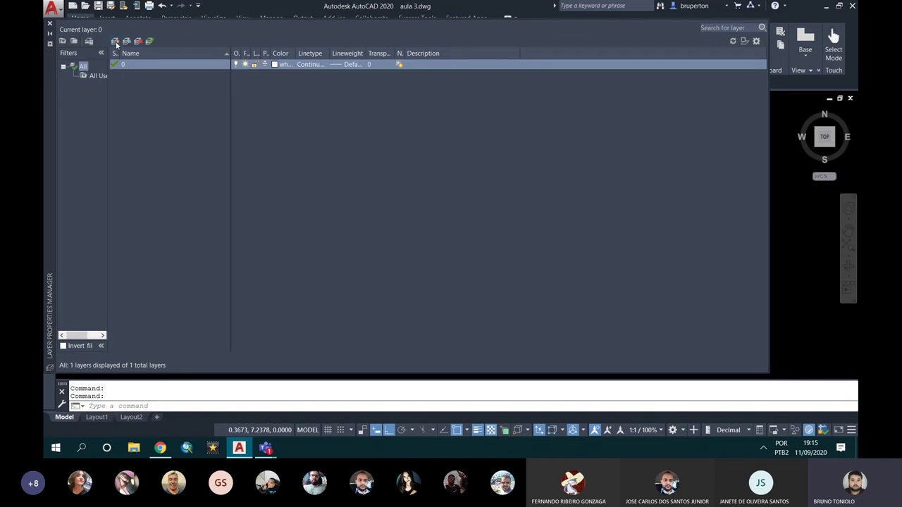
pyautogui.click(117, 44)
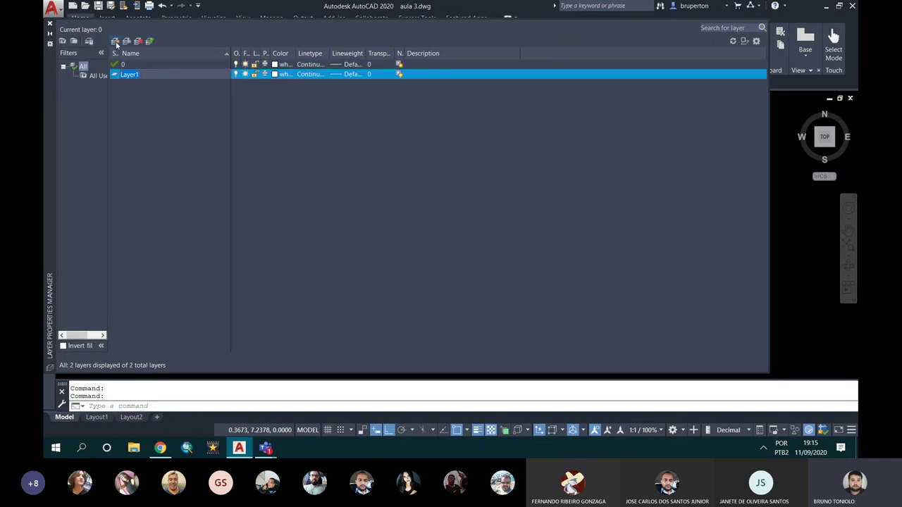
# - Create the layers ALVENARIA, PORTAS and JANELAS
pyautogui.press('BackSpace')
pyautogui.write('A')
pyautogui.write('v')
pyautogui.write('VENARI')
pyautogui.write('A')
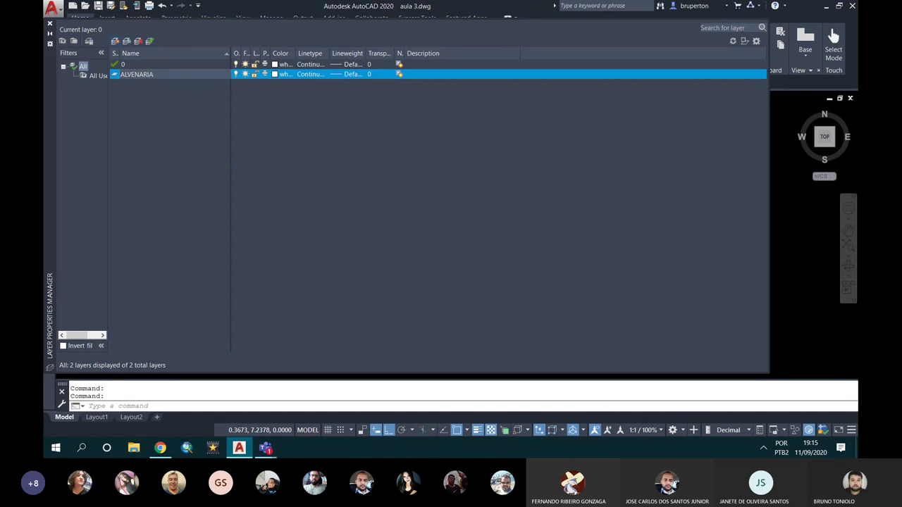
pyautogui.press('Return')
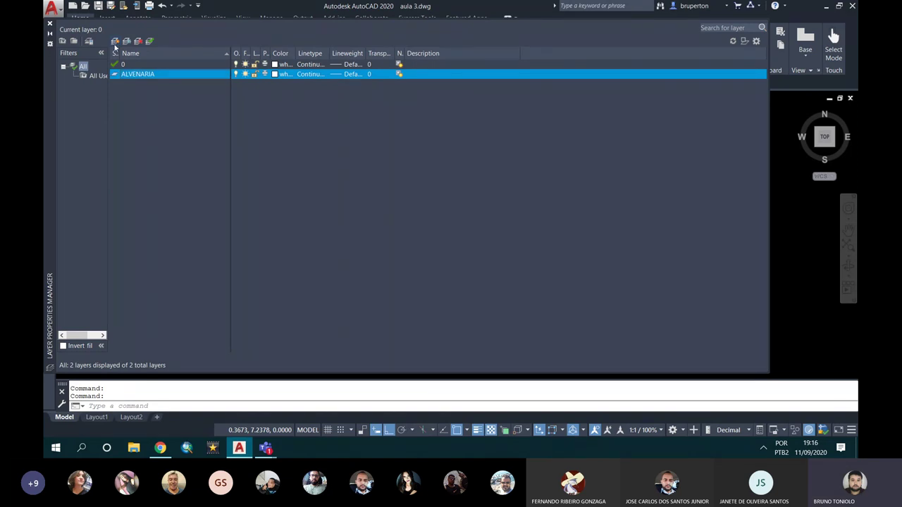
pyautogui.click(115, 41)
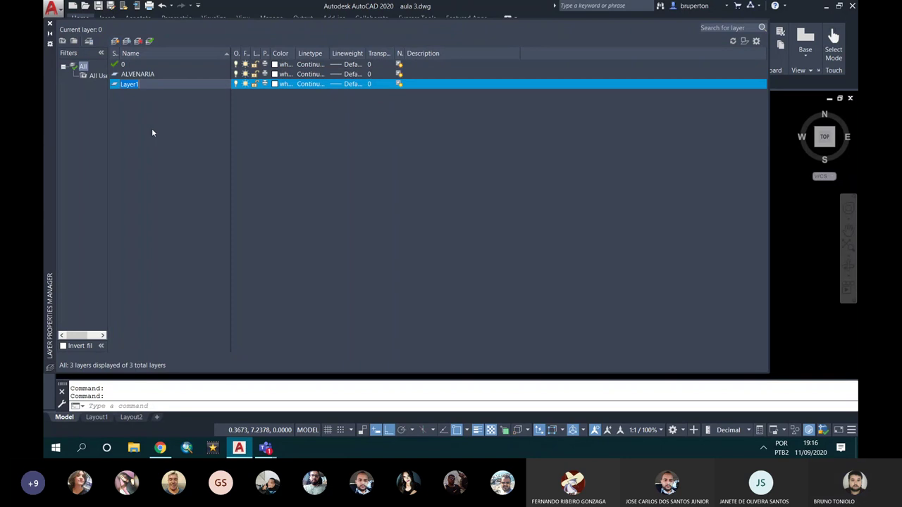
pyautogui.write('PORTAS')
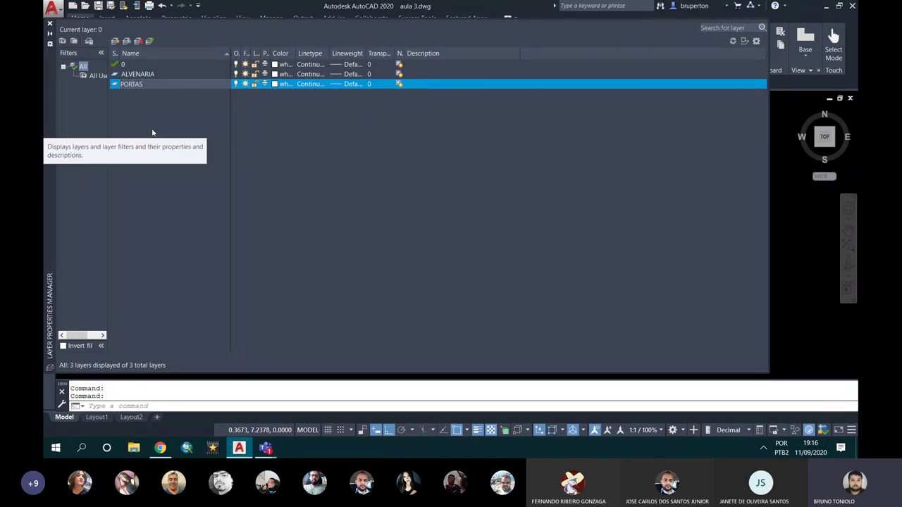
pyautogui.press('Return')
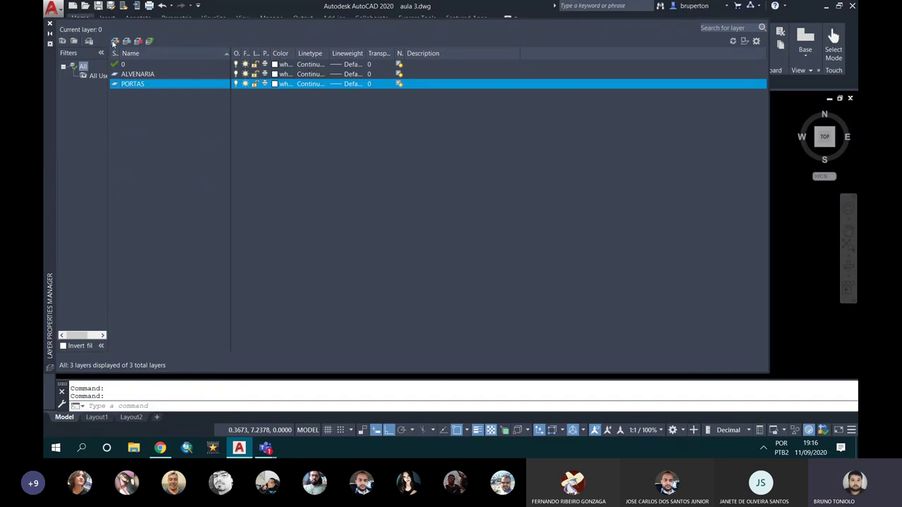
pyautogui.click(114, 43)
pyautogui.write('JANELAS')
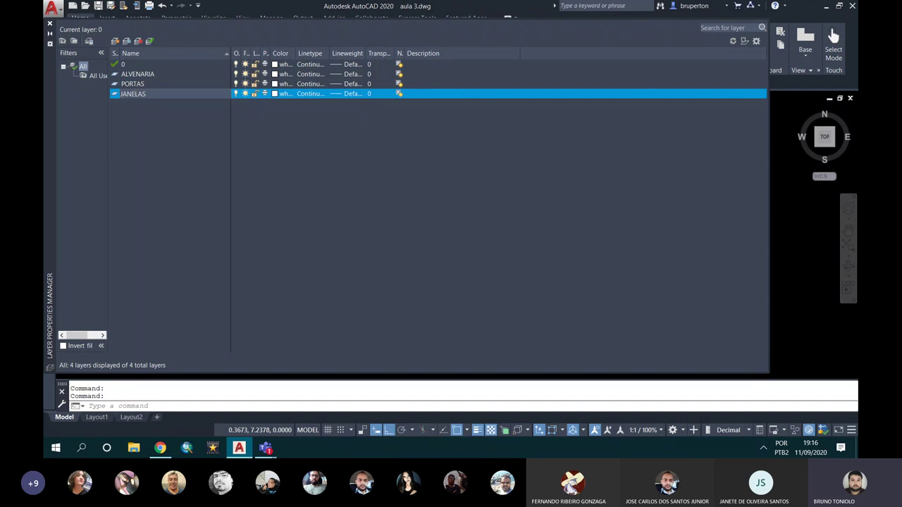
pyautogui.press('Return')
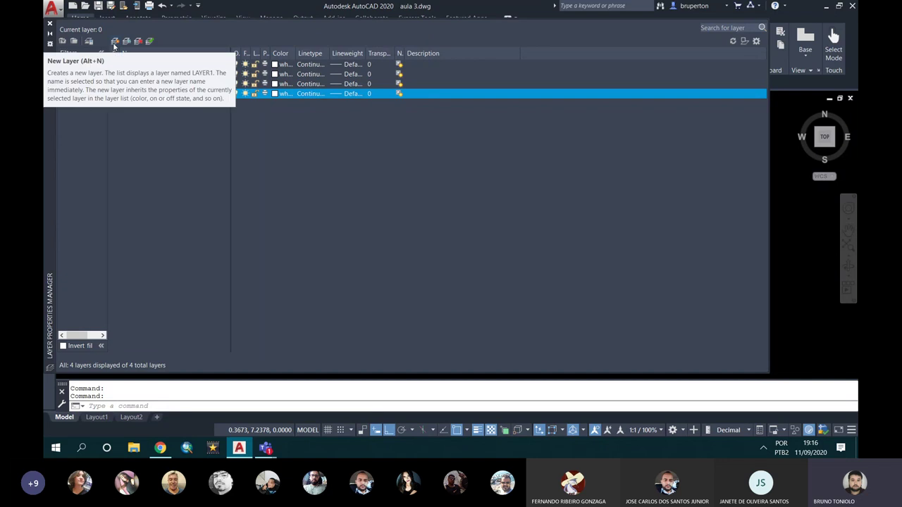
# - Add the layers TEXTOS, COTA, MOBILIÁRIO and HACHURA, fixing mistyped names along the way
pyautogui.click(115, 42)
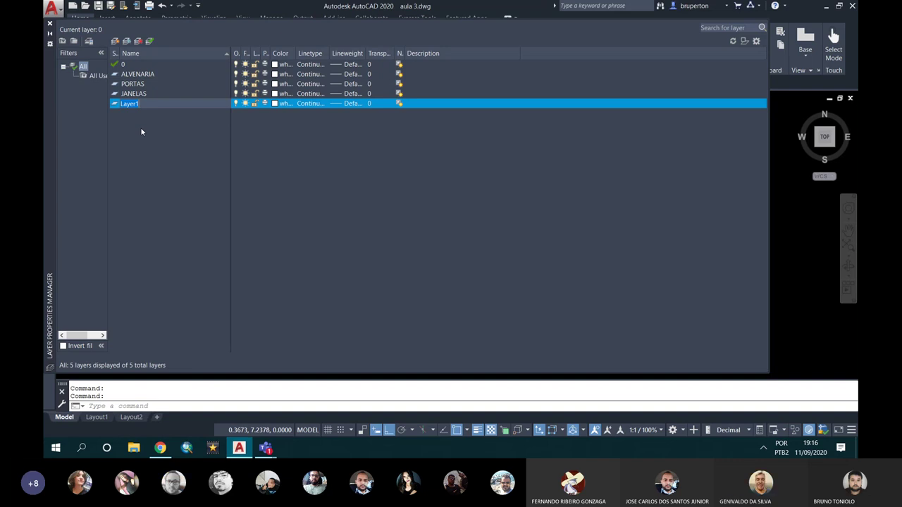
pyautogui.write('TEXTOS')
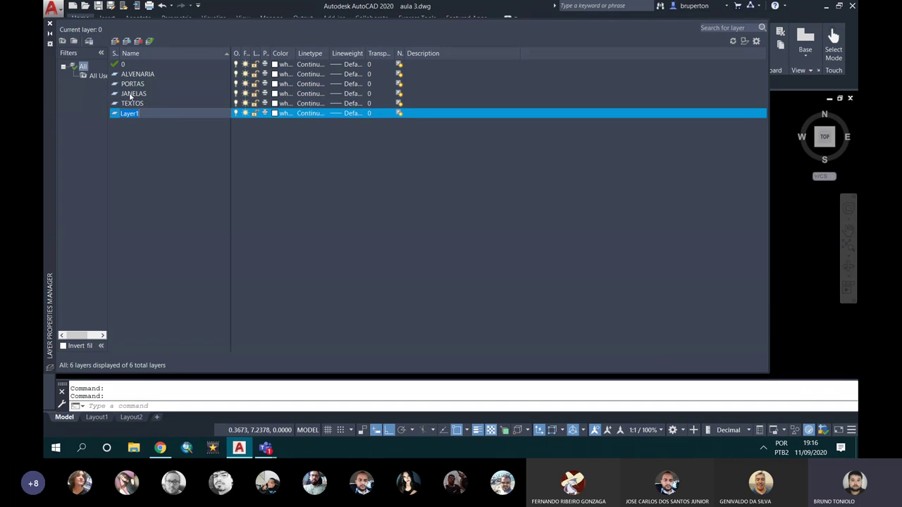
pyautogui.write(',COTA')
pyautogui.press('Return')
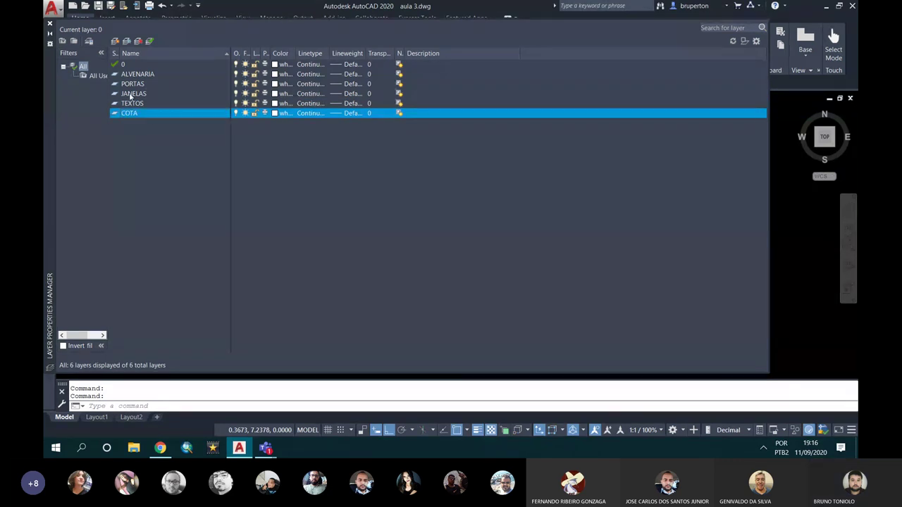
pyautogui.click(115, 42)
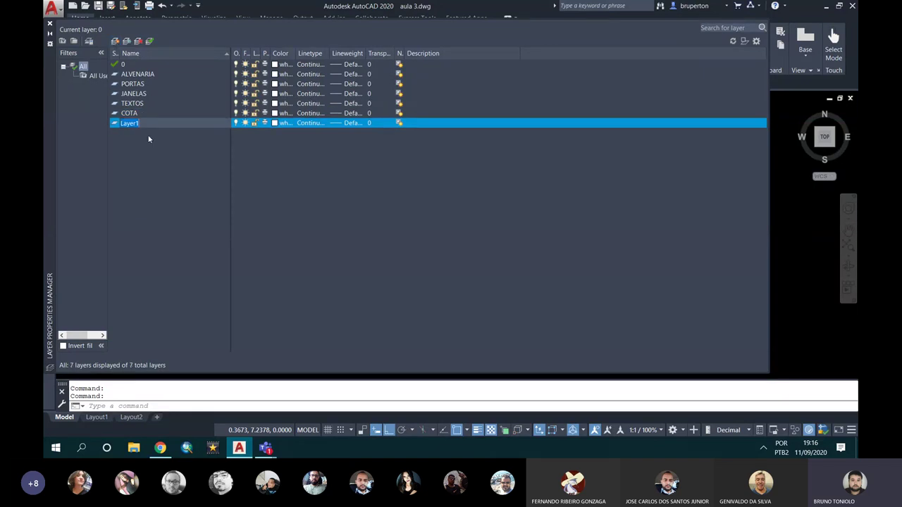
pyautogui.write('M')
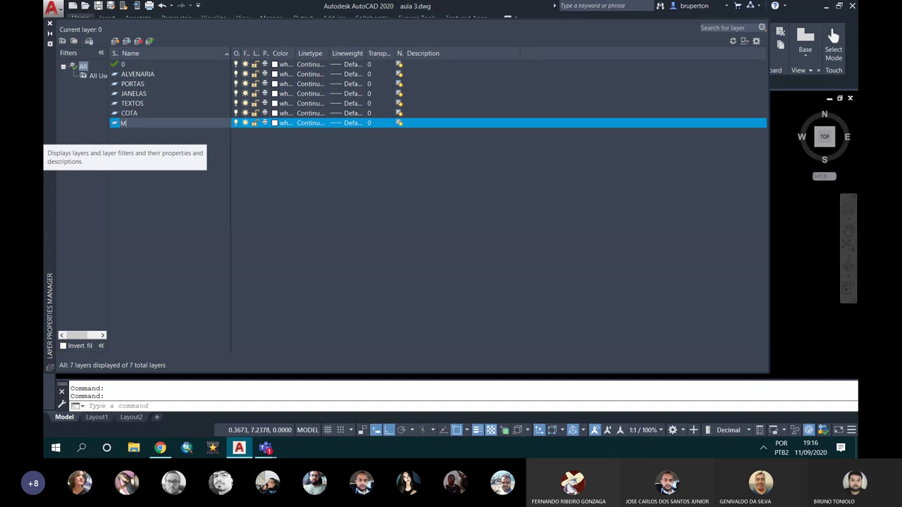
pyautogui.write('OBILIÁRIO')
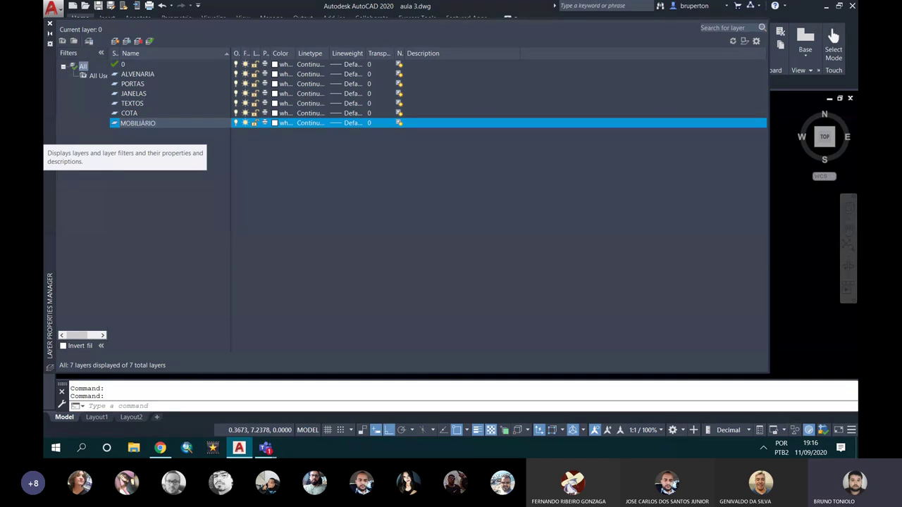
pyautogui.press('Return')
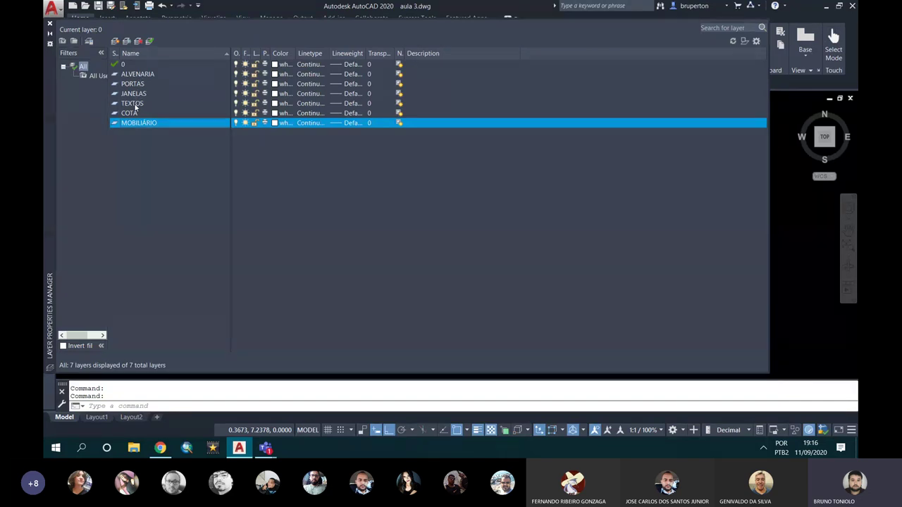
pyautogui.click(115, 40)
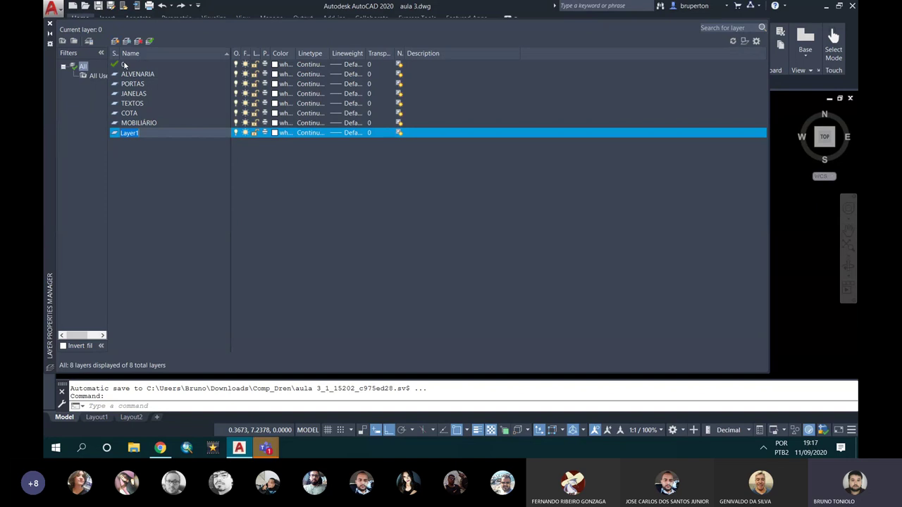
pyautogui.write('TEX')
pyautogui.press('BackSpace')
pyautogui.press('BackSpace')
pyautogui.press('BackSpace')
pyautogui.write('HIDR')
pyautogui.press('BackSpace')
pyautogui.press('BackSpace')
pyautogui.press('BackSpace')
pyautogui.write('ACHU')
pyautogui.press('Return')
pyautogui.click(175, 172)
pyautogui.moveTo(266, 448)
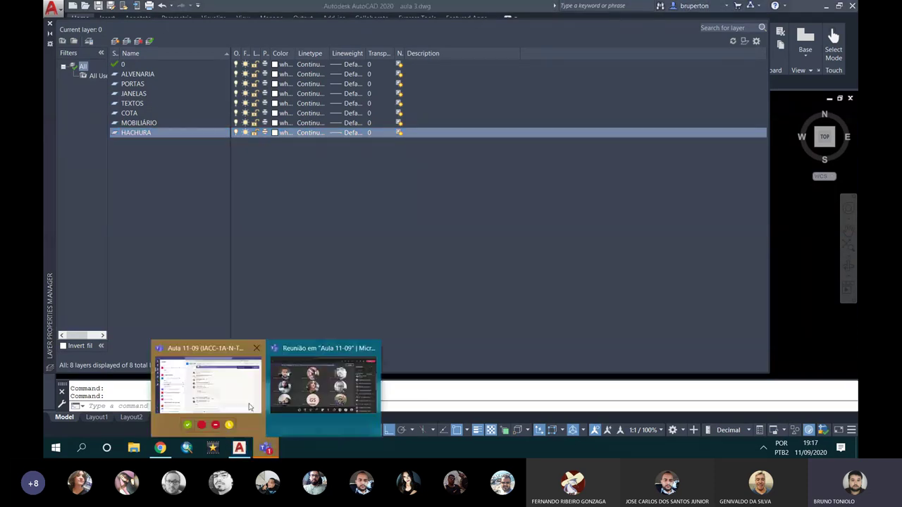
pyautogui.click(324, 384)
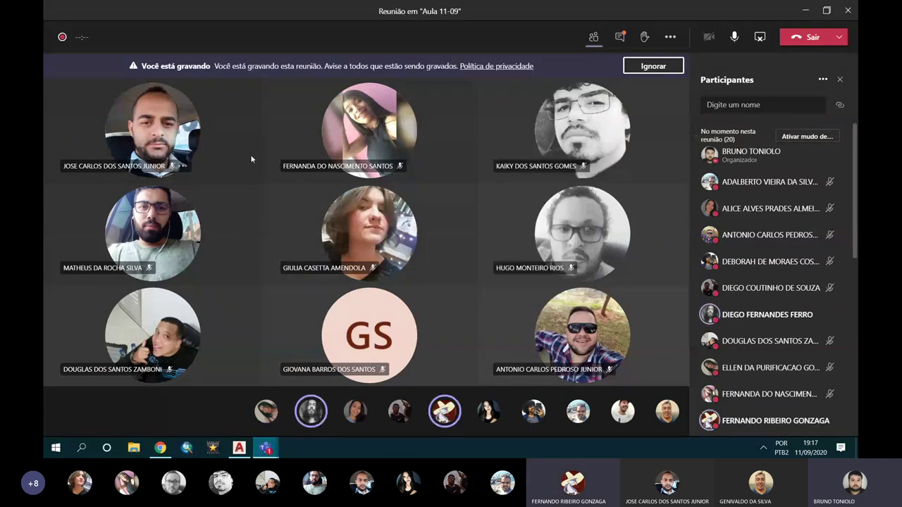
pyautogui.click(266, 448)
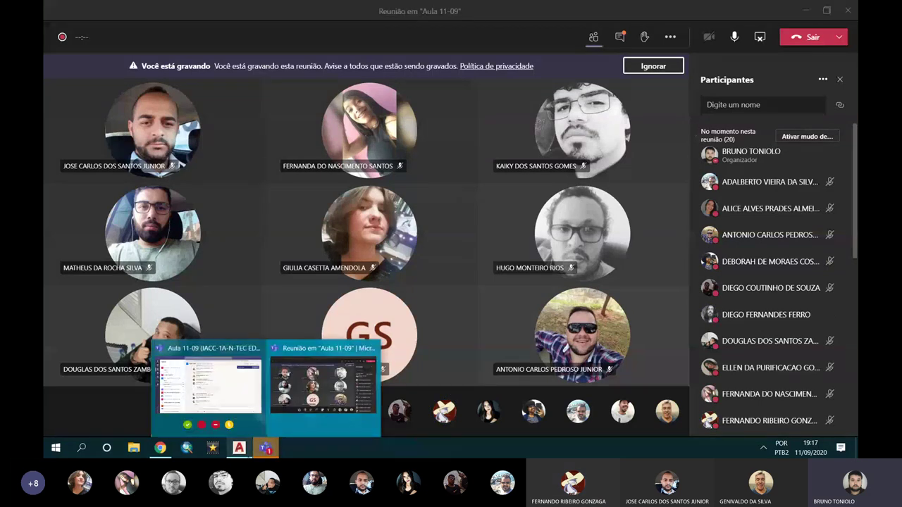
pyautogui.click(322, 384)
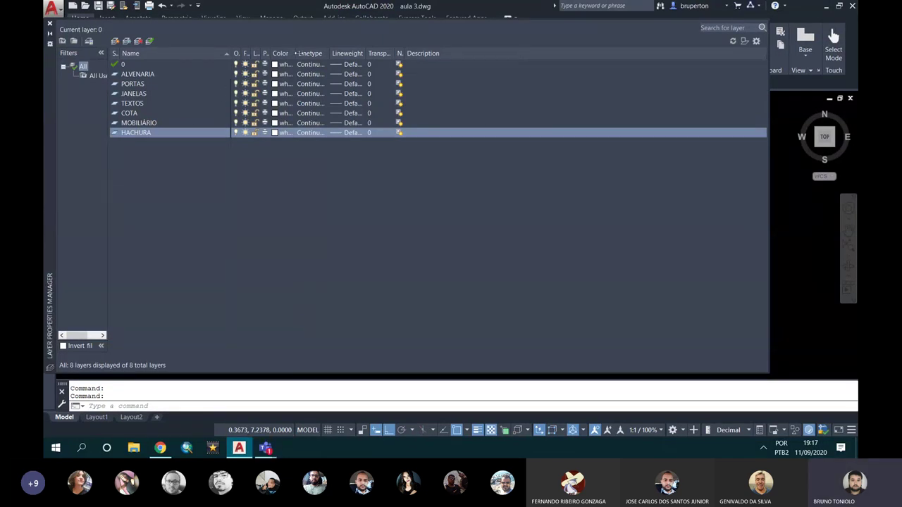
# - Widen the Color column so each layer shows 'white' in full, then select ALVENARIA
pyautogui.click(321, 59)
pyautogui.moveTo(321, 60); pyautogui.dragTo(321, 60)
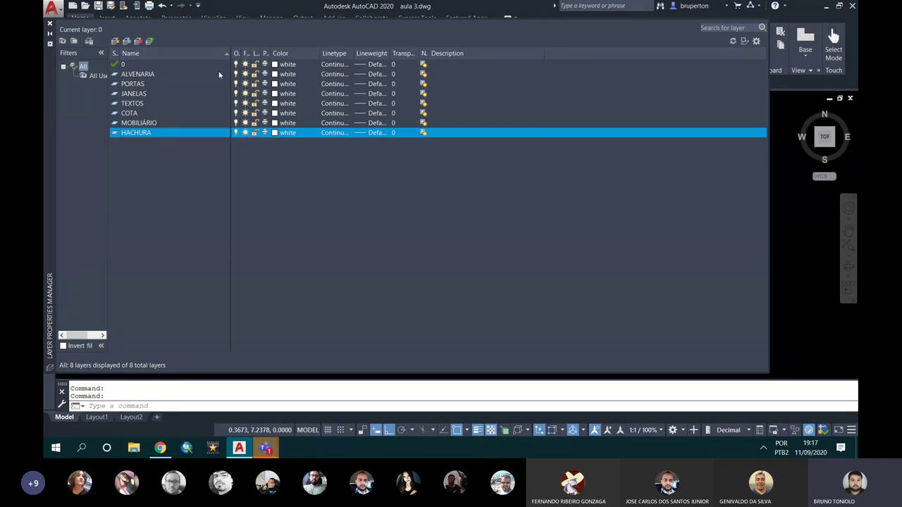
pyautogui.click(152, 77)
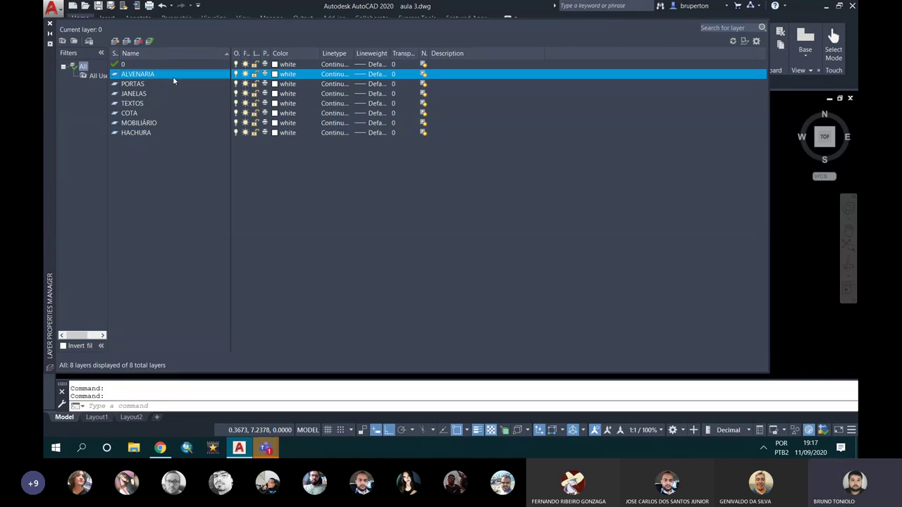
# - Open the Select Color dialog for ALVENARIA and switch to its True Color tab
pyautogui.click(275, 75)
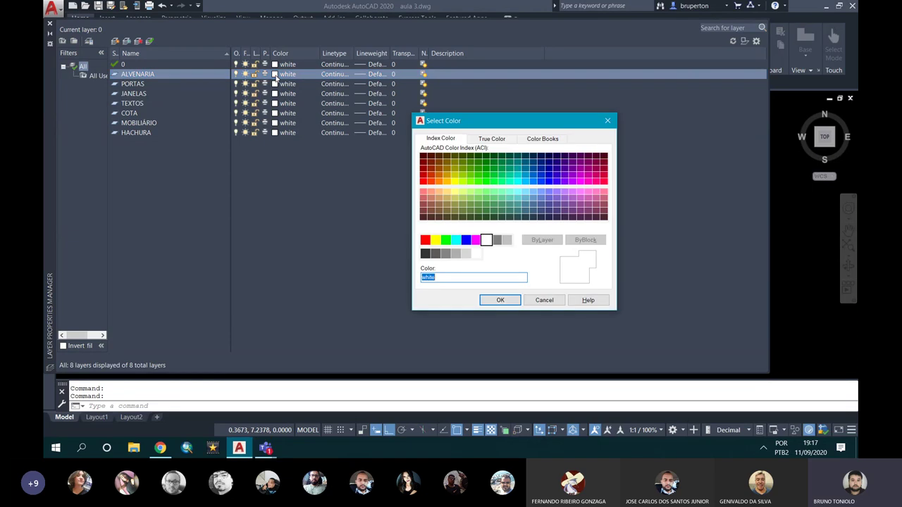
pyautogui.moveTo(452, 122); pyautogui.dragTo(303, 80)
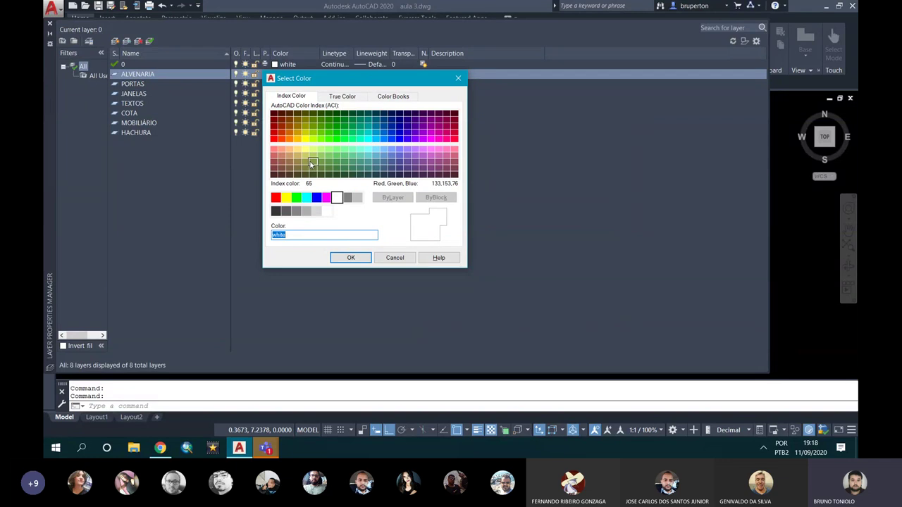
pyautogui.moveTo(336, 79); pyautogui.dragTo(386, 146)
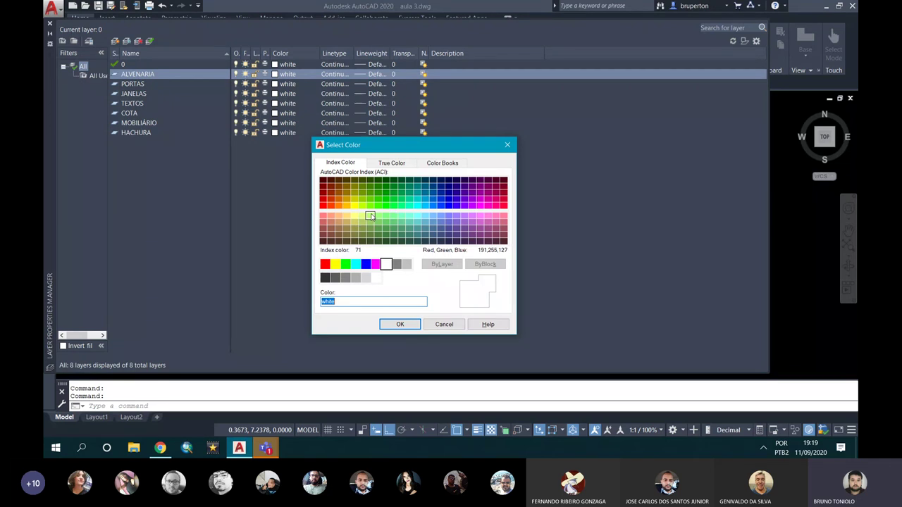
pyautogui.click(393, 164)
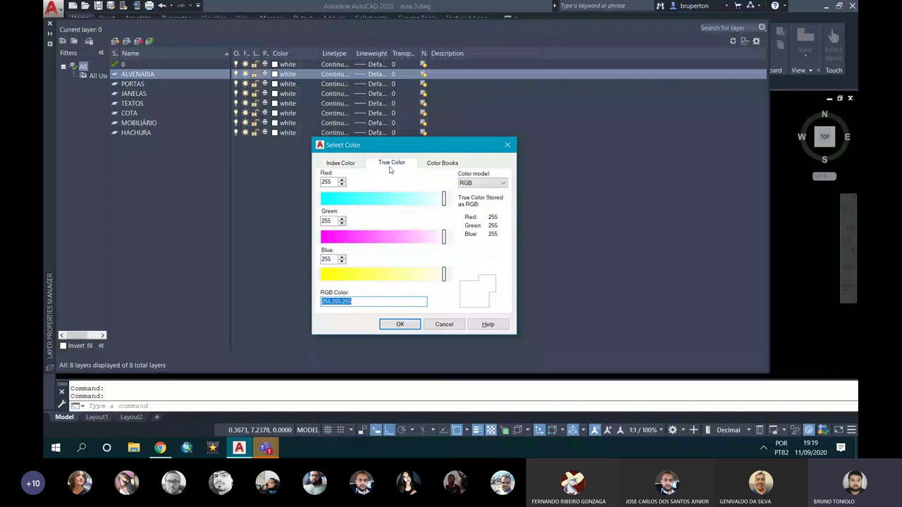
# - Experiment with the red, green and blue sliders for ALVENARIA's true colour
pyautogui.moveTo(374, 146); pyautogui.dragTo(537, 144)
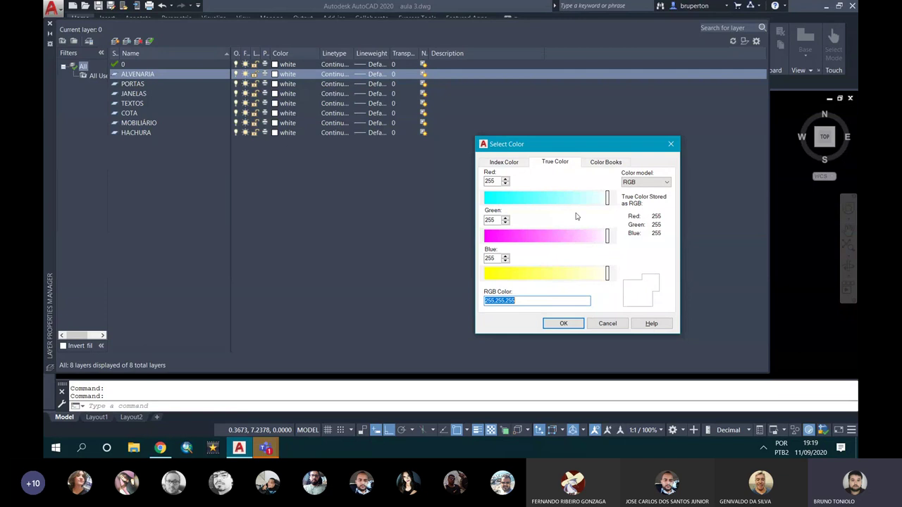
pyautogui.click(609, 201)
pyautogui.moveTo(609, 202); pyautogui.dragTo(531, 198)
pyautogui.moveTo(574, 238); pyautogui.dragTo(533, 236)
pyautogui.moveTo(607, 274); pyautogui.dragTo(523, 271)
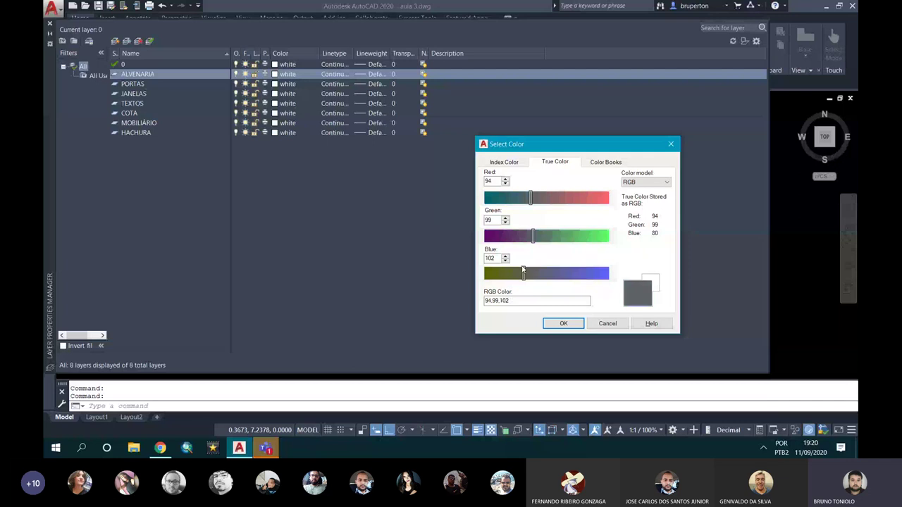
pyautogui.moveTo(523, 271); pyautogui.dragTo(553, 273)
pyautogui.moveTo(533, 236); pyautogui.dragTo(531, 237)
pyautogui.moveTo(540, 197); pyautogui.dragTo(559, 197)
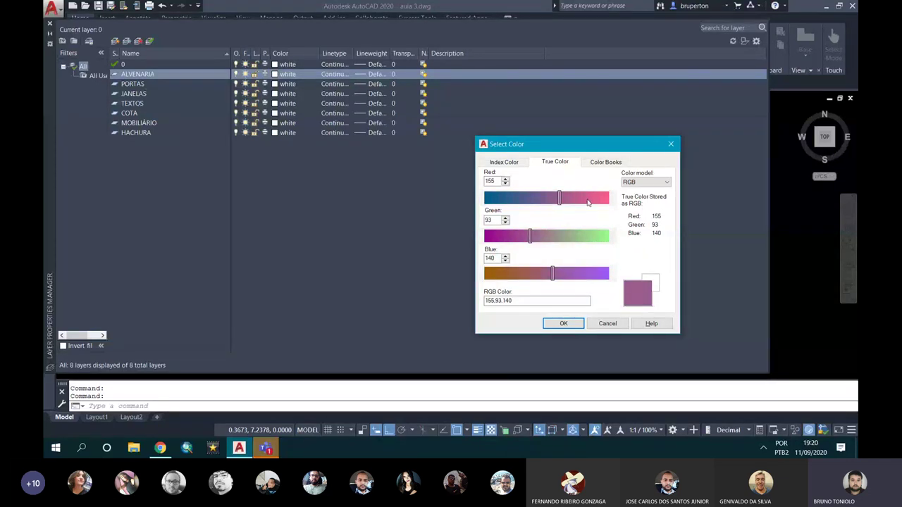
# - Switch to the HSL model, apply salmon 251,165,157 to ALVENARIA, and reopen its colour dialog
pyautogui.click(655, 183)
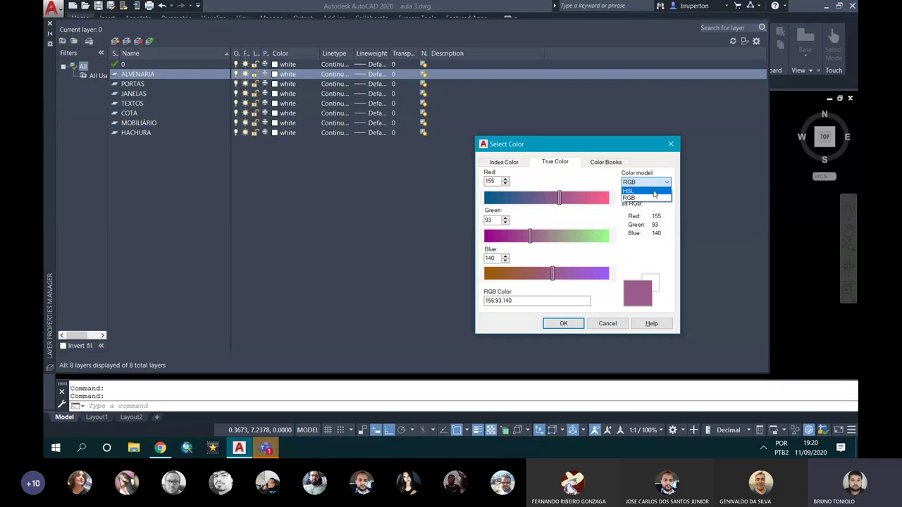
pyautogui.click(628, 191)
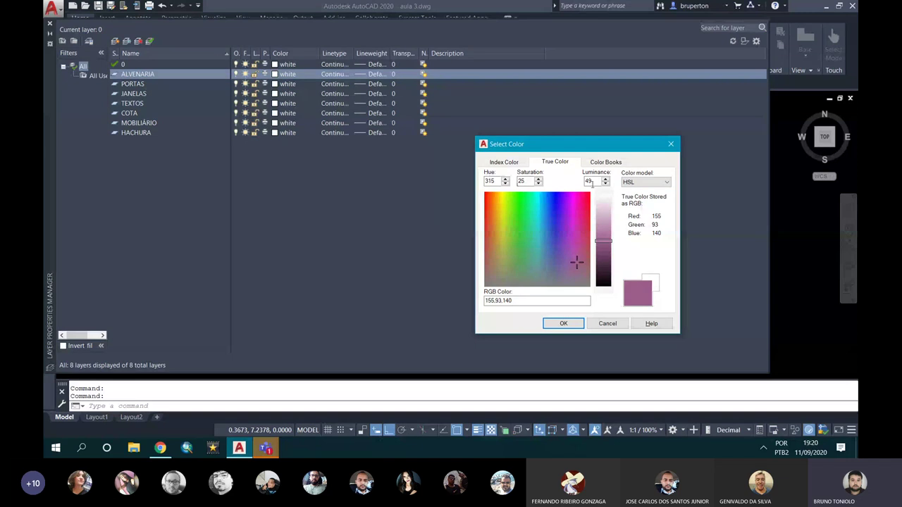
pyautogui.click(638, 184)
pyautogui.click(638, 187)
pyautogui.click(636, 184)
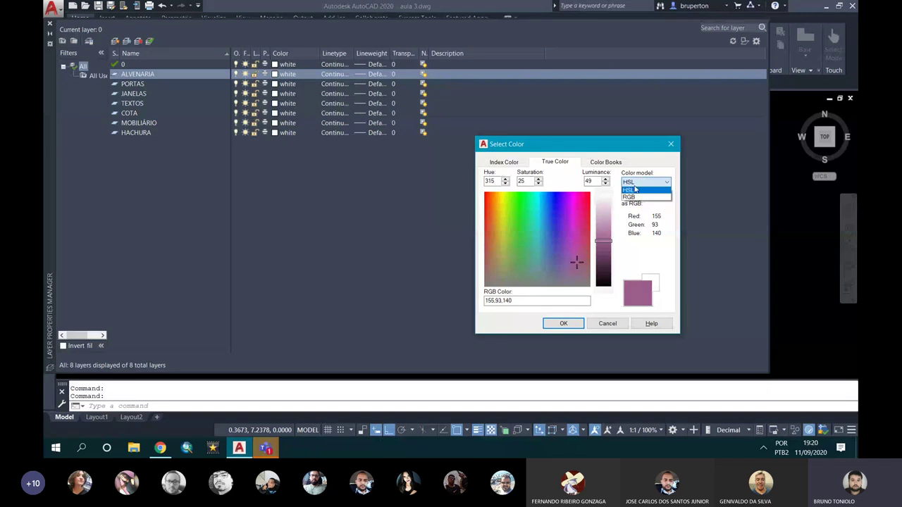
pyautogui.click(630, 190)
pyautogui.moveTo(524, 237)
pyautogui.mouseDown()
pyautogui.moveTo(506, 229)
pyautogui.moveTo(542, 211)
pyautogui.mouseUp()
pyautogui.moveTo(604, 240)
pyautogui.mouseDown()
pyautogui.moveTo(598, 194)
pyautogui.moveTo(617, 304)
pyautogui.moveTo(596, 203)
pyautogui.mouseUp()
pyautogui.moveTo(525, 204); pyautogui.dragTo(485, 198)
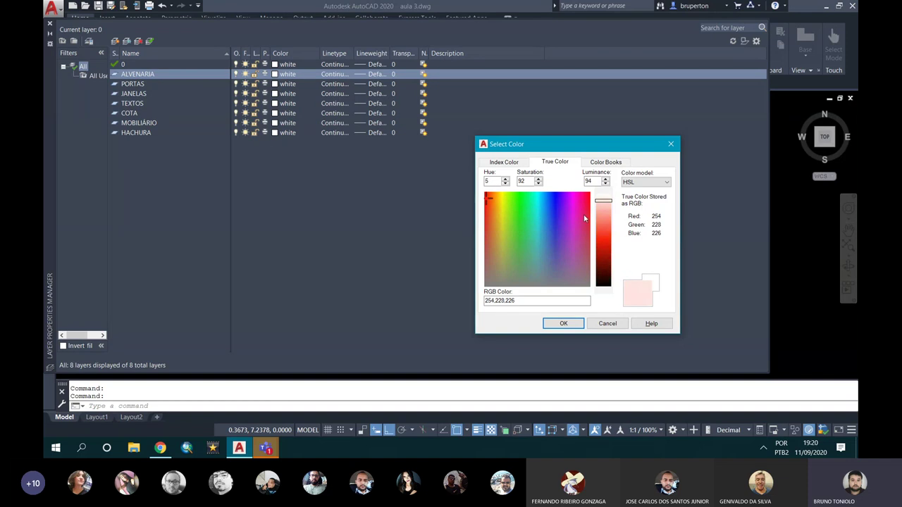
pyautogui.moveTo(604, 202)
pyautogui.mouseDown()
pyautogui.moveTo(607, 224)
pyautogui.moveTo(606, 212)
pyautogui.mouseUp()
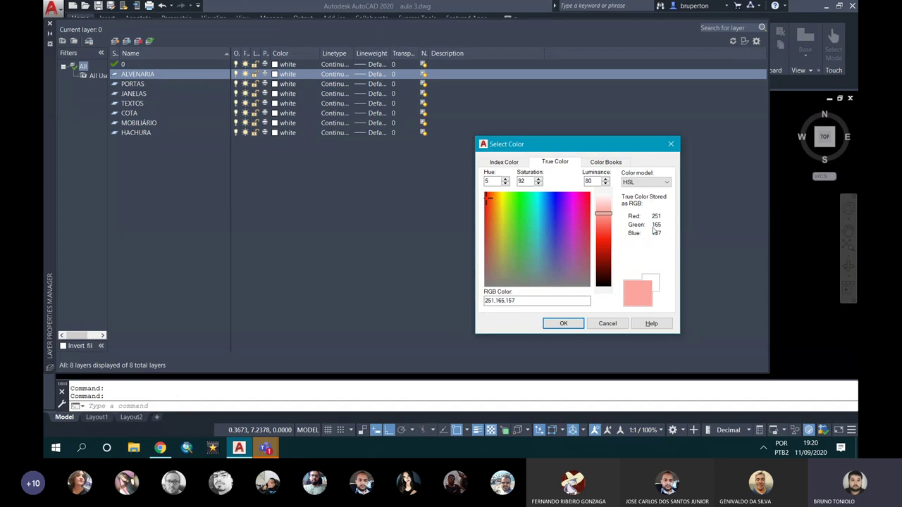
pyautogui.click(563, 325)
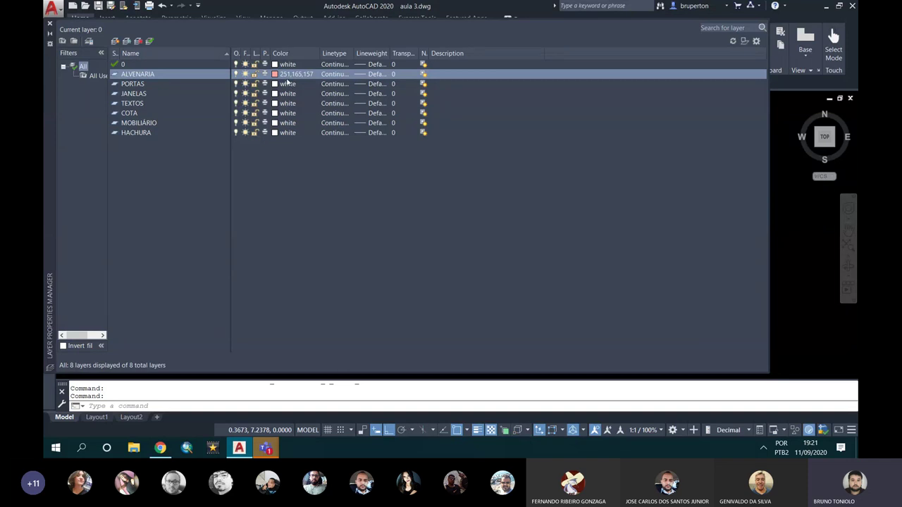
pyautogui.click(276, 74)
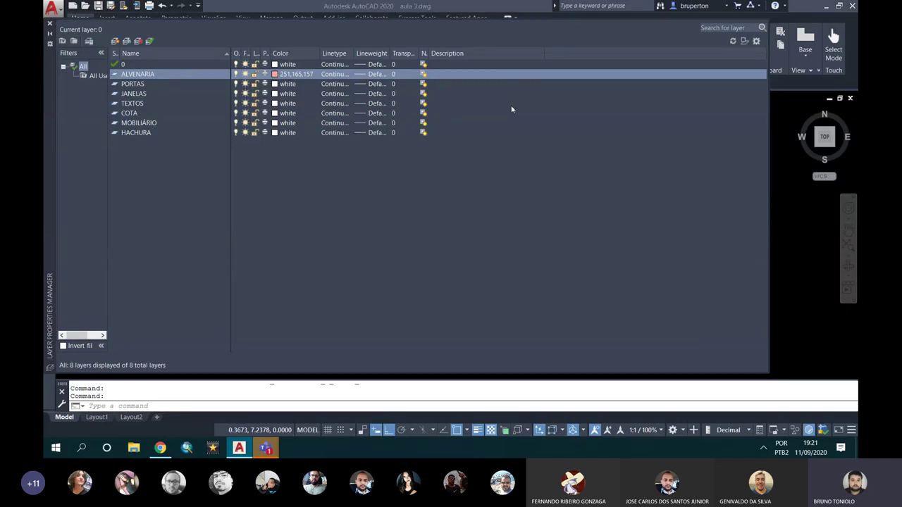
pyautogui.moveTo(542, 145); pyautogui.dragTo(468, 141)
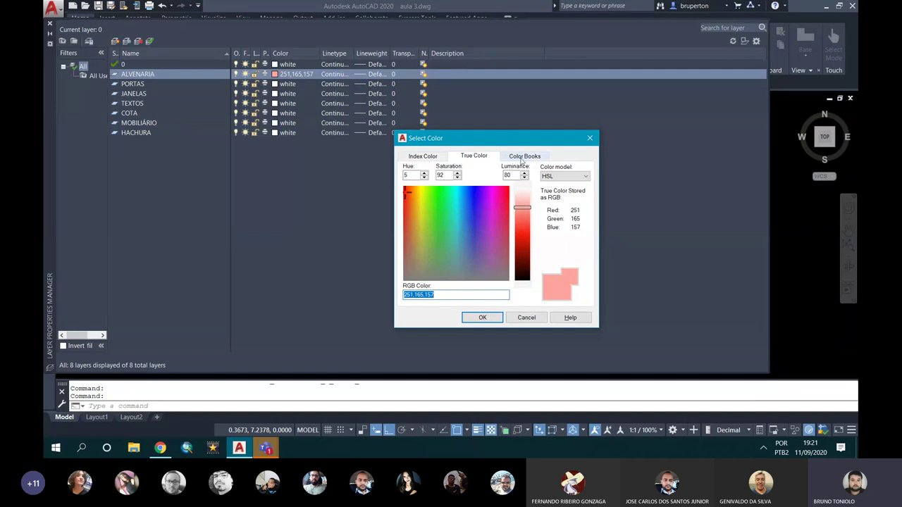
# - Browse the RAL CLASSIC colour book's blues, such as RAL 5007 and RAL 5002
pyautogui.click(538, 157)
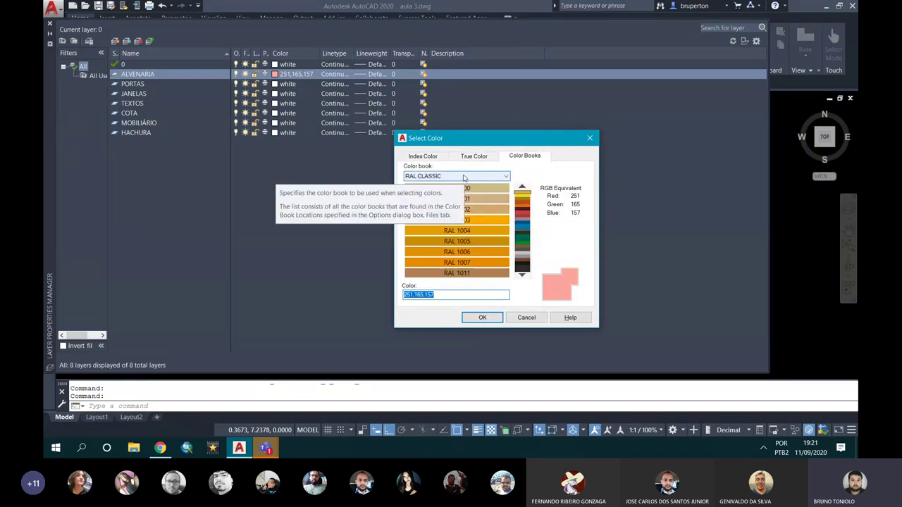
pyautogui.click(461, 179)
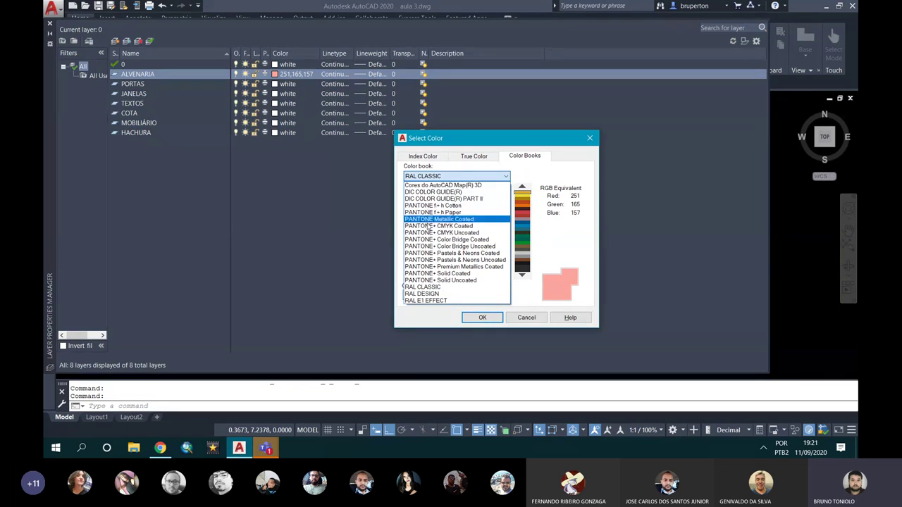
pyautogui.click(490, 142)
pyautogui.click(451, 176)
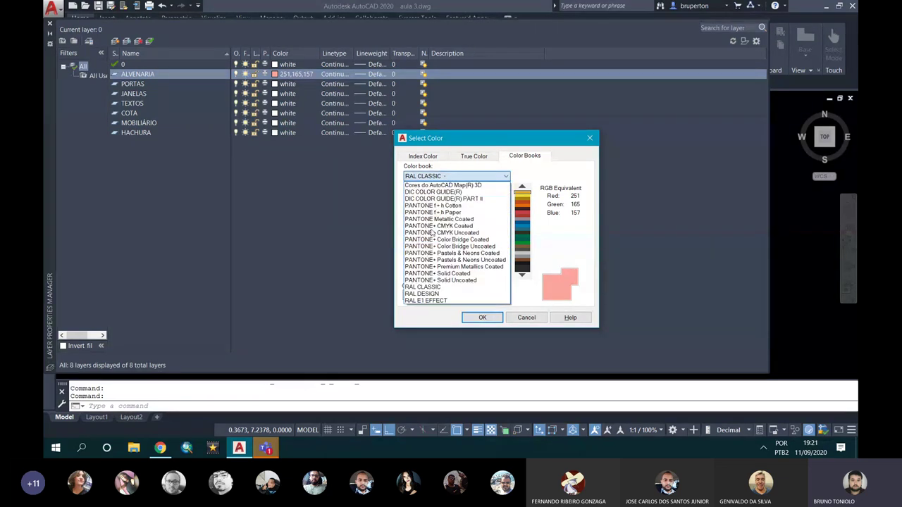
pyautogui.click(426, 287)
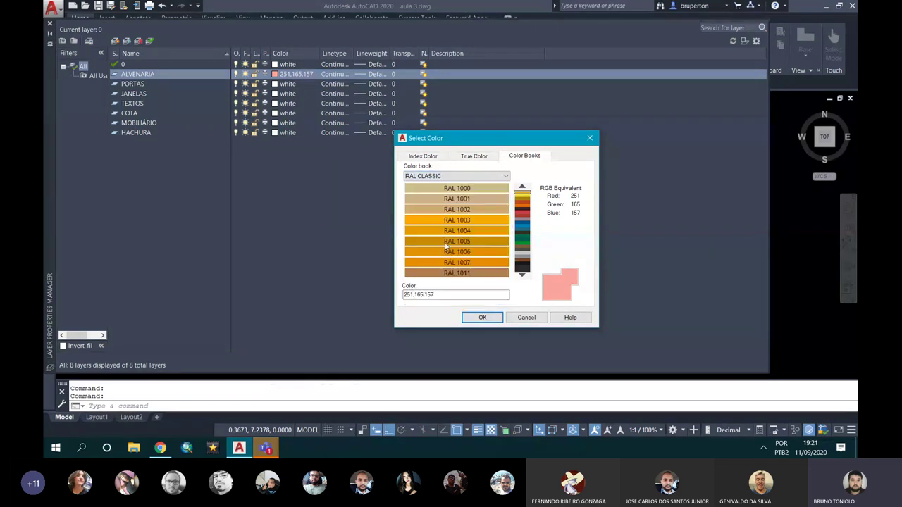
pyautogui.click(465, 220)
pyautogui.scroll(-3, 462, 224)
pyautogui.scroll(-10, 460, 226)
pyautogui.scroll(-1, 463, 241)
pyautogui.click(463, 251)
pyautogui.click(458, 241)
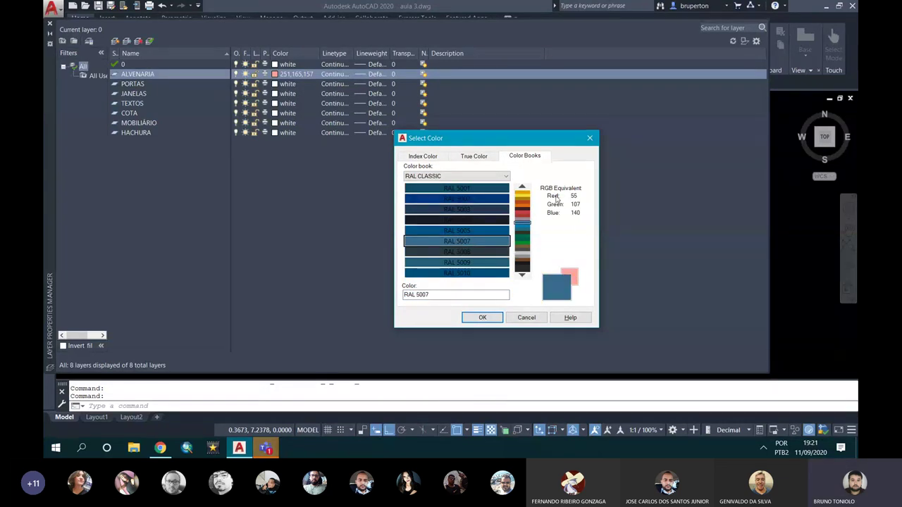
pyautogui.click(468, 200)
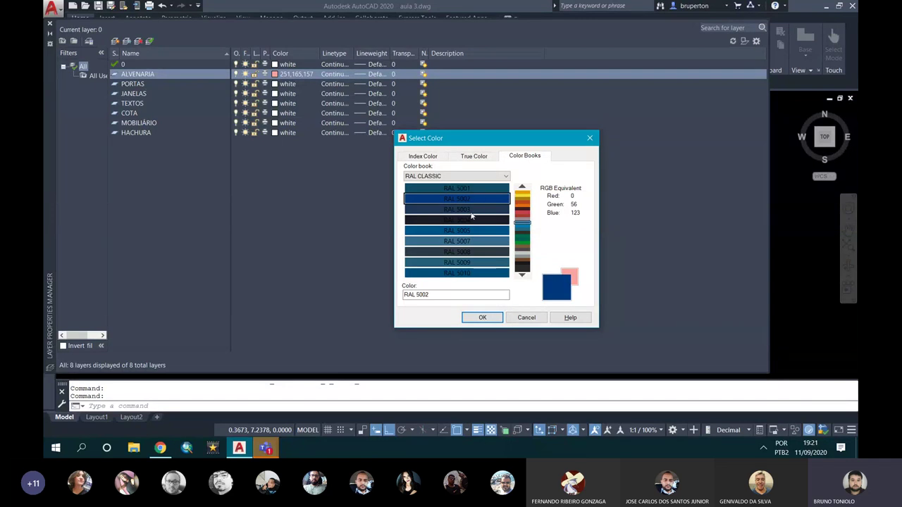
pyautogui.moveTo(515, 205); pyautogui.dragTo(516, 191)
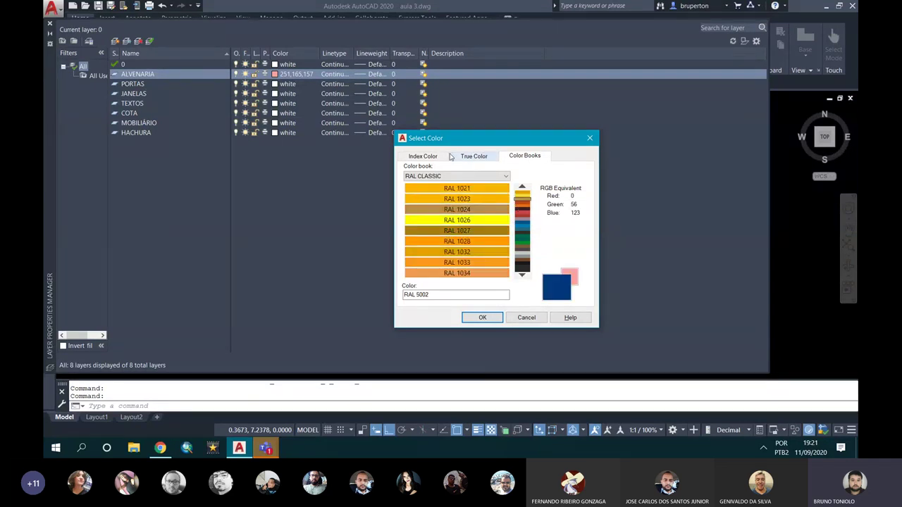
# - Give ALVENARIA index colour 5, blue, from the Index Color palette
pyautogui.click(424, 156)
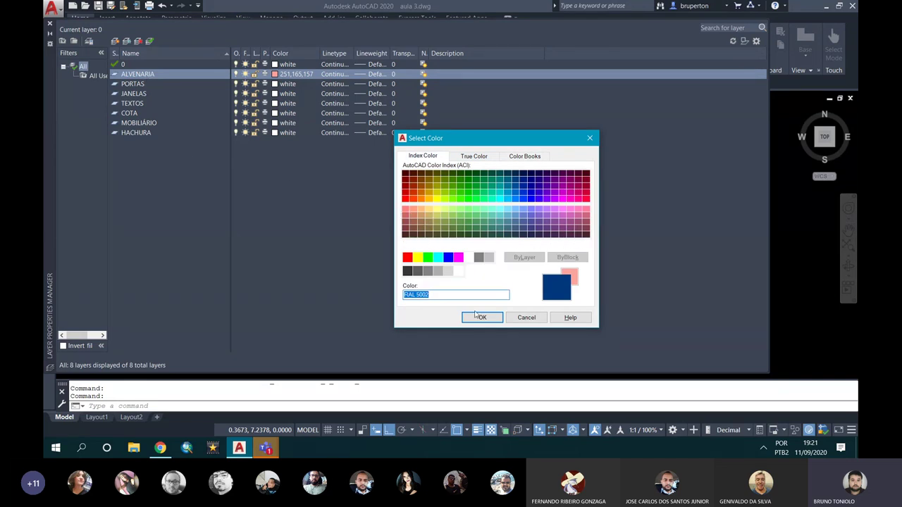
pyautogui.click(446, 261)
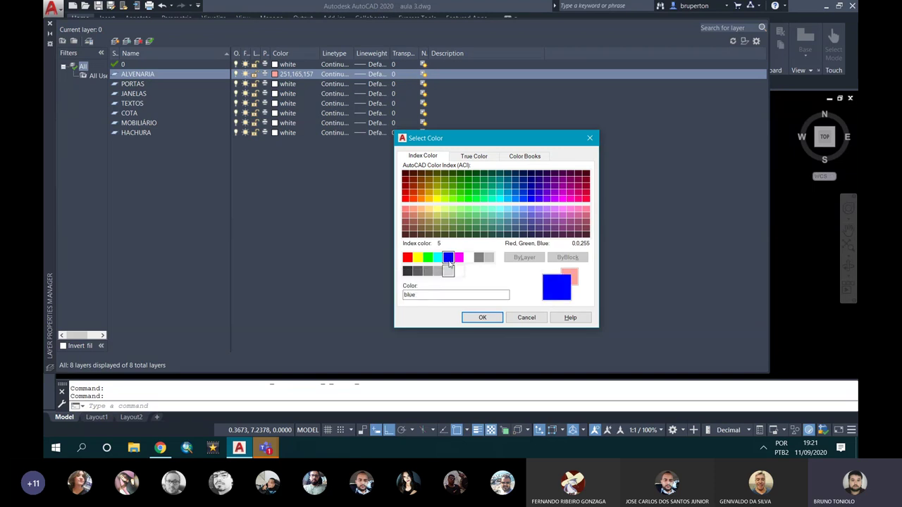
pyautogui.click(492, 317)
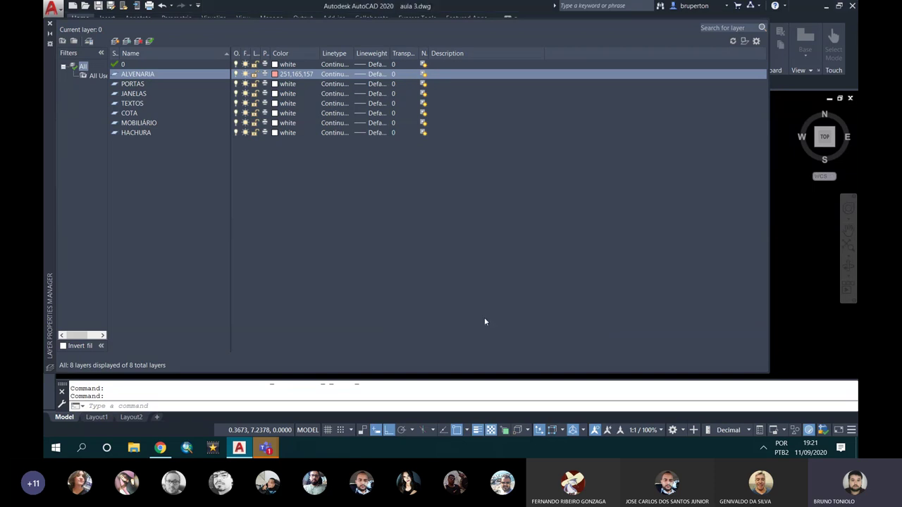
pyautogui.click(136, 85)
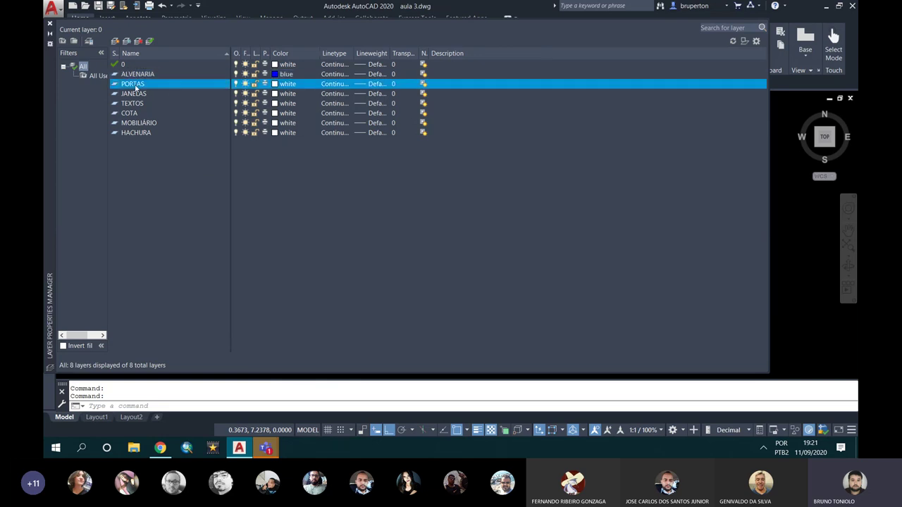
# - Colour PORTAS and JANELAS yellow and TEXTOS green
pyautogui.click(277, 83)
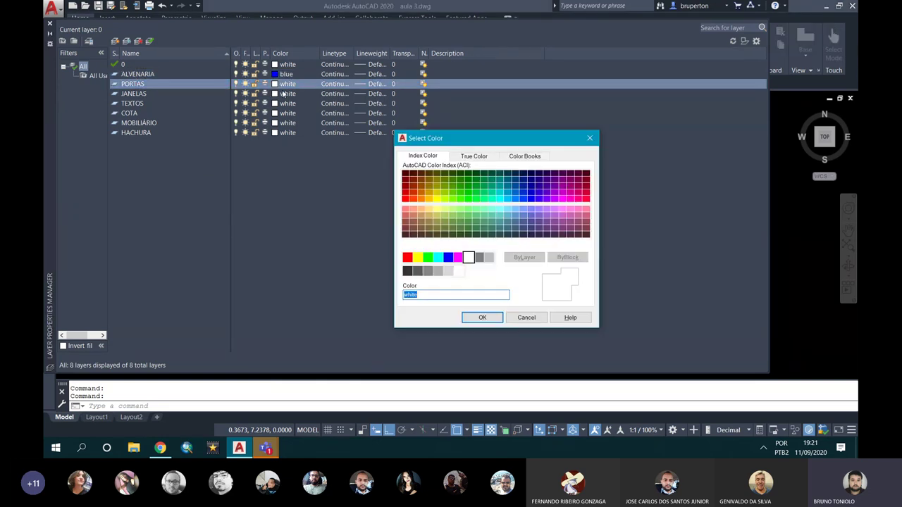
pyautogui.click(417, 257)
pyautogui.click(482, 318)
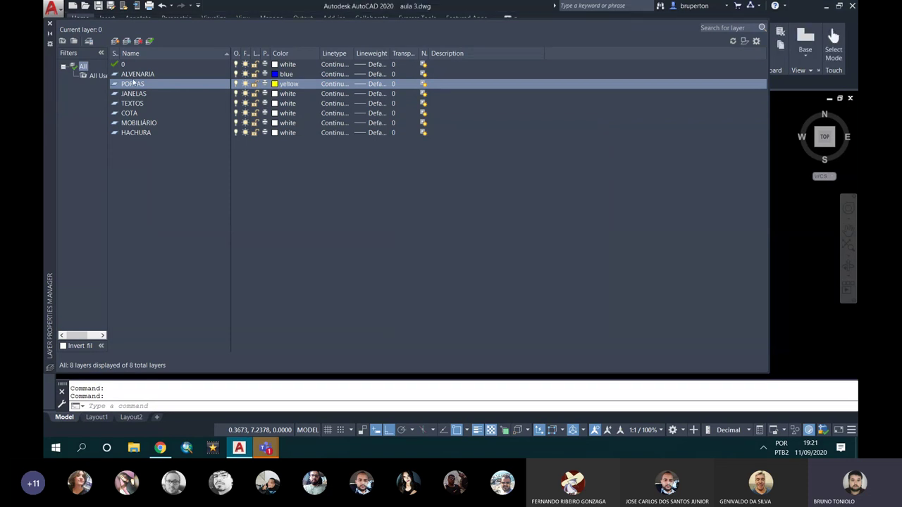
pyautogui.click(275, 95)
pyautogui.click(418, 258)
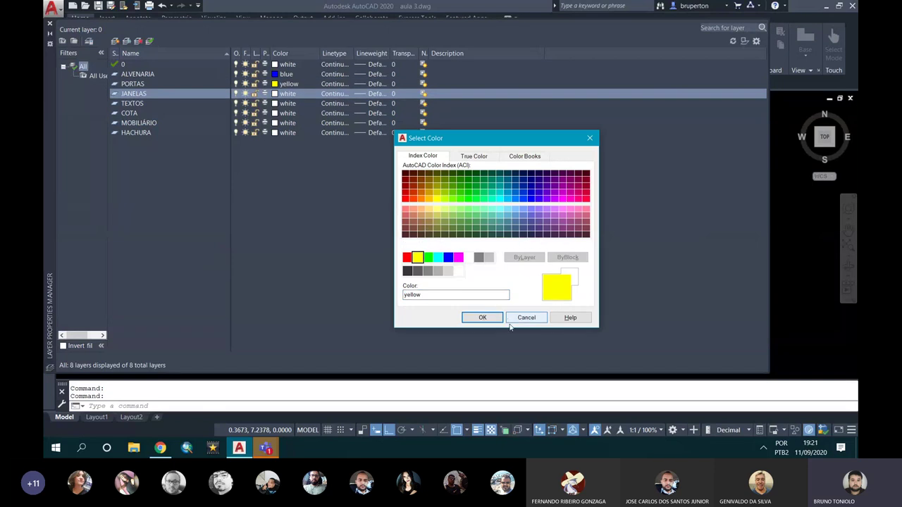
pyautogui.click(482, 318)
pyautogui.click(139, 104)
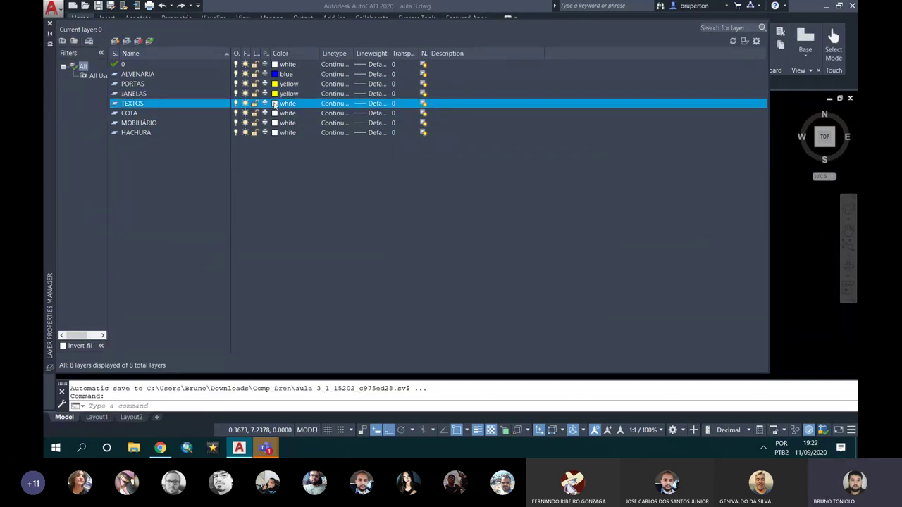
pyautogui.click(274, 104)
pyautogui.click(428, 257)
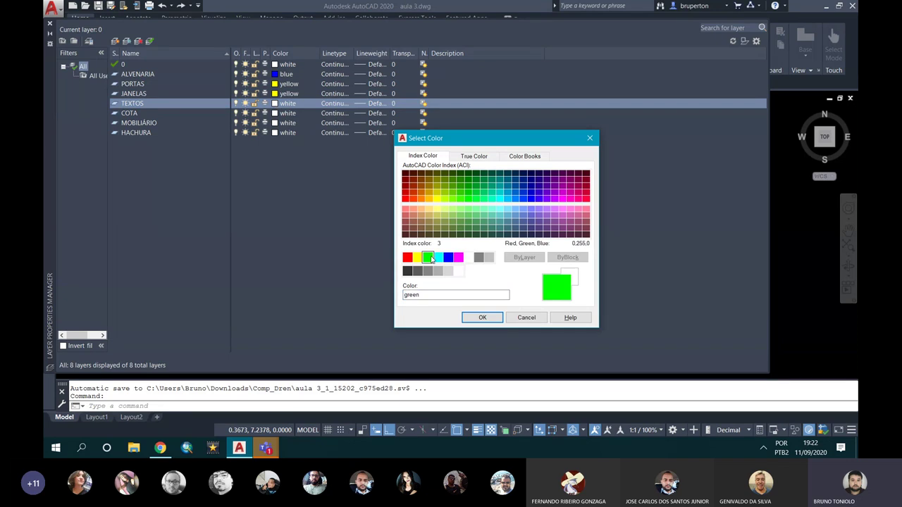
pyautogui.click(482, 317)
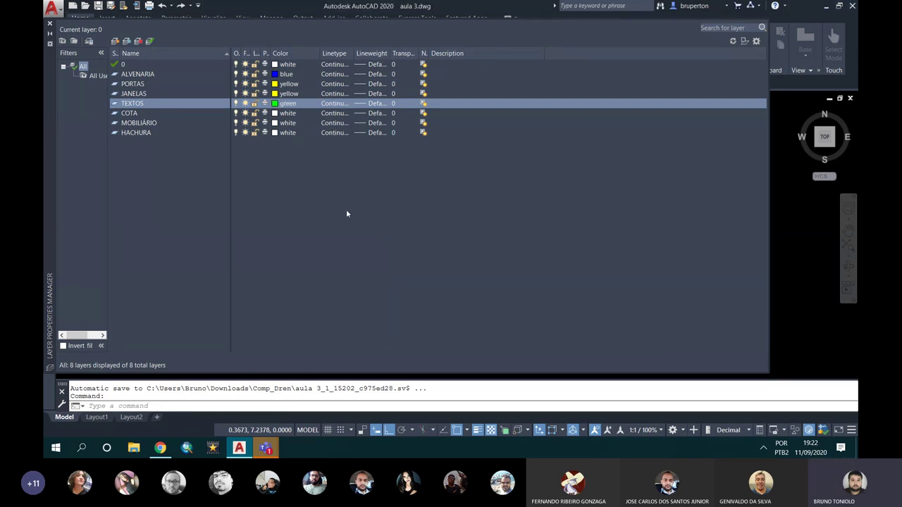
# - Colour COTA red, MOBILIÁRIO orange (index 30) and HACHURA grey (index 9)
pyautogui.click(161, 114)
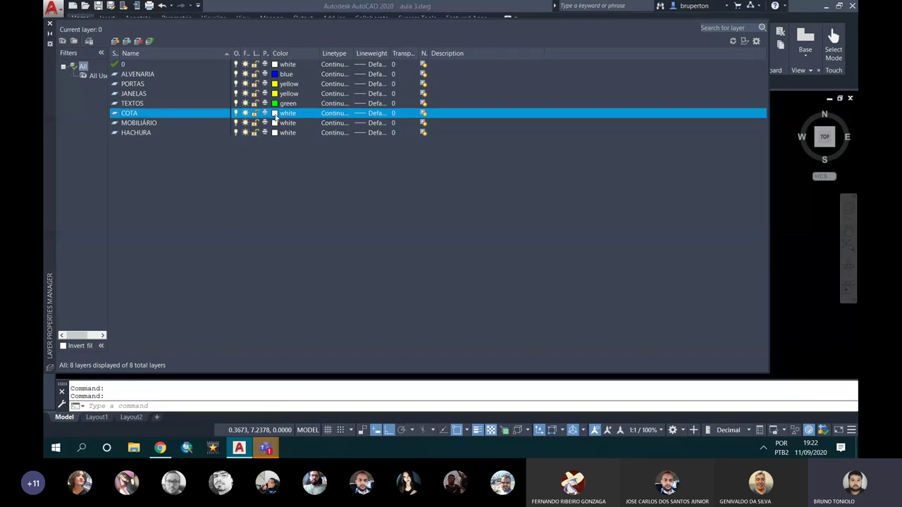
pyautogui.click(275, 113)
pyautogui.click(408, 258)
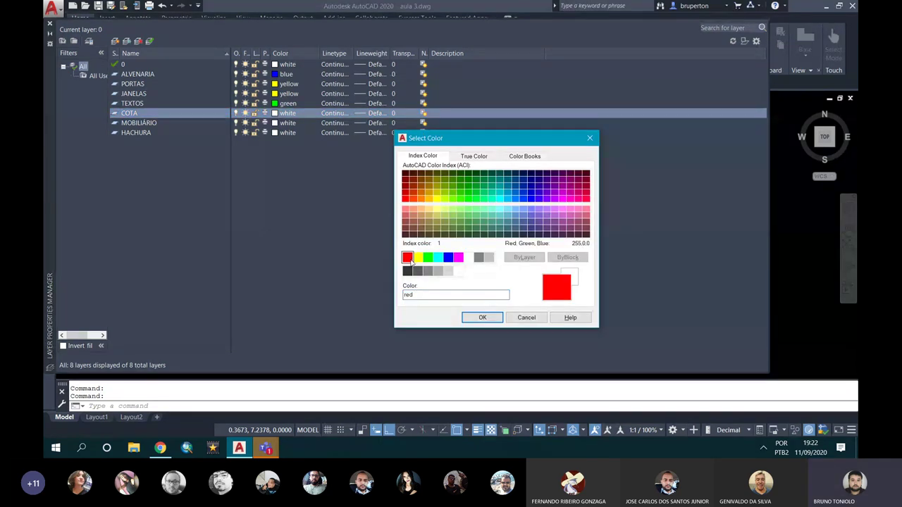
pyautogui.click(482, 318)
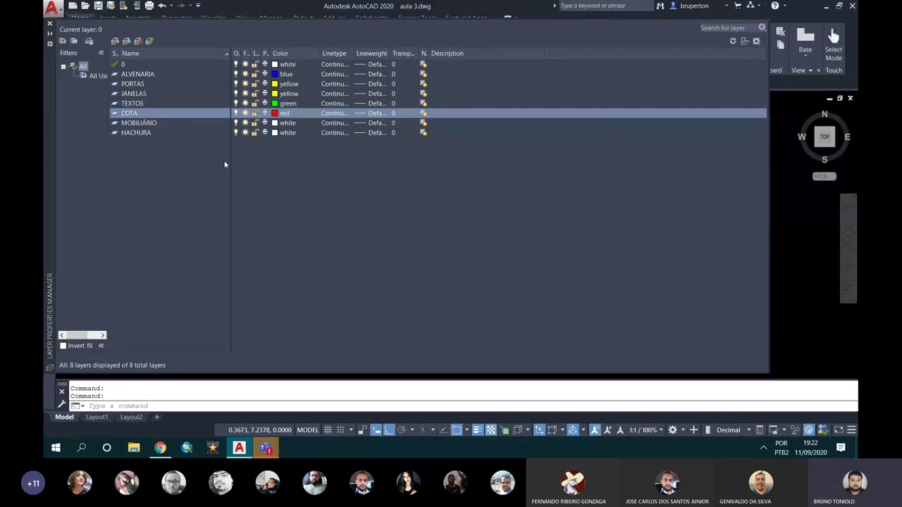
pyautogui.click(163, 124)
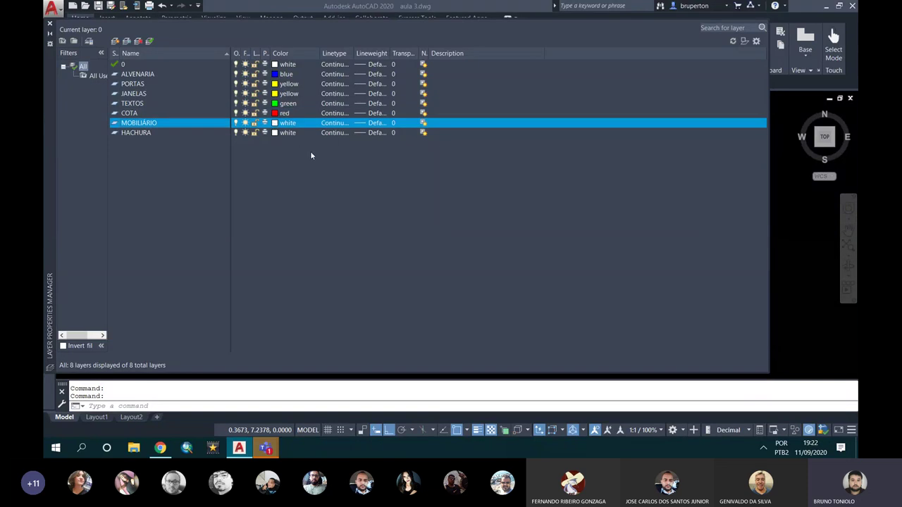
pyautogui.click(275, 123)
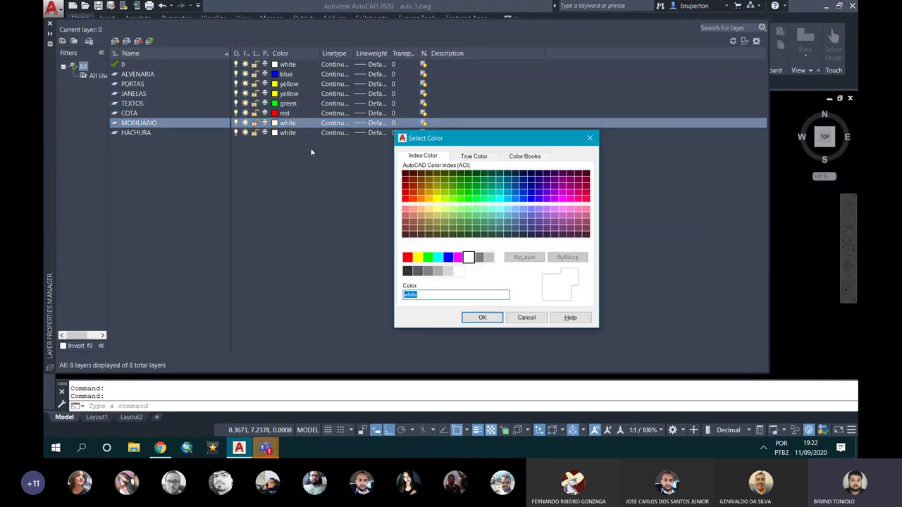
pyautogui.click(421, 199)
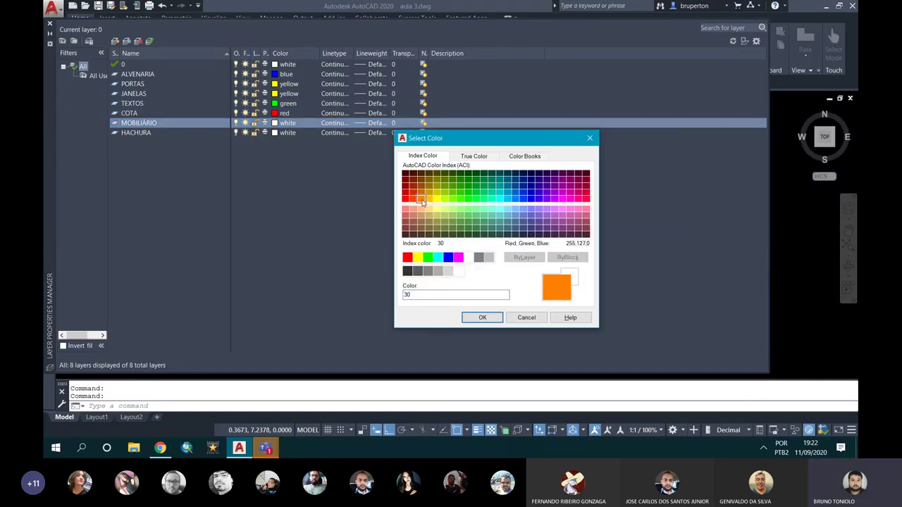
pyautogui.click(495, 318)
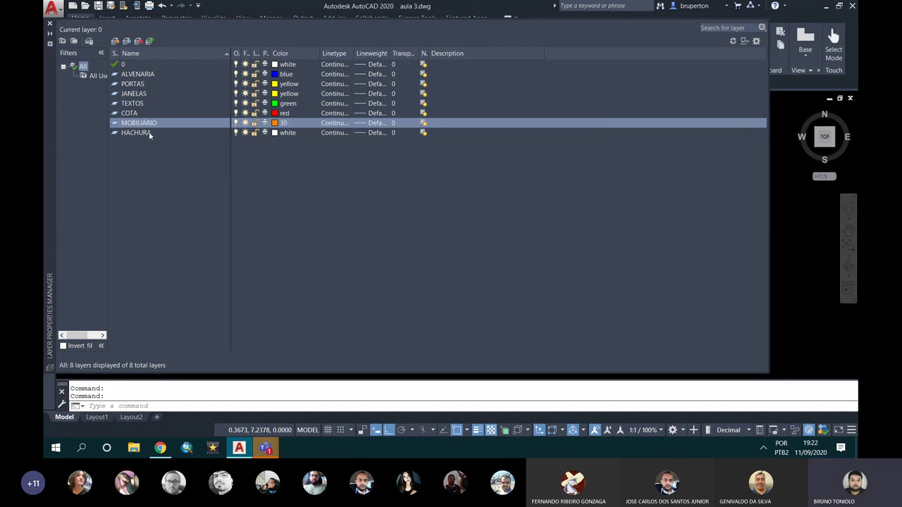
pyautogui.click(291, 134)
pyautogui.click(274, 133)
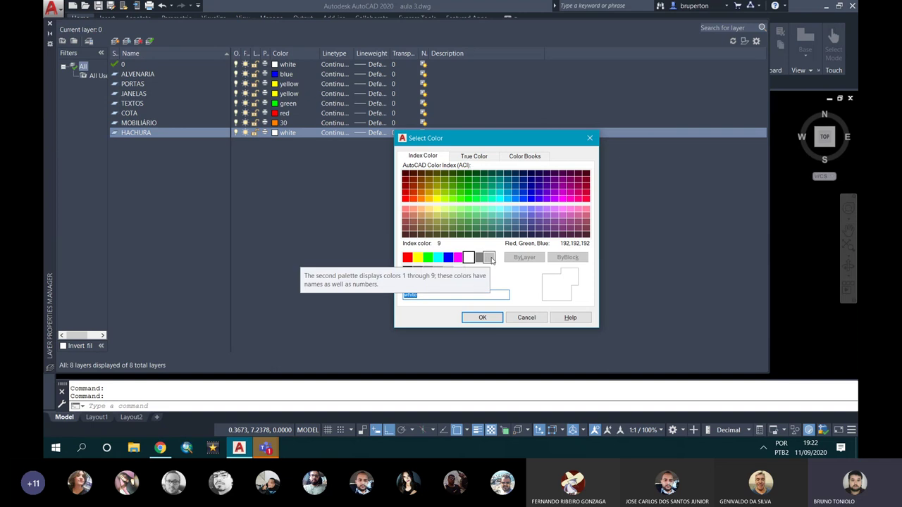
pyautogui.click(489, 258)
pyautogui.click(483, 318)
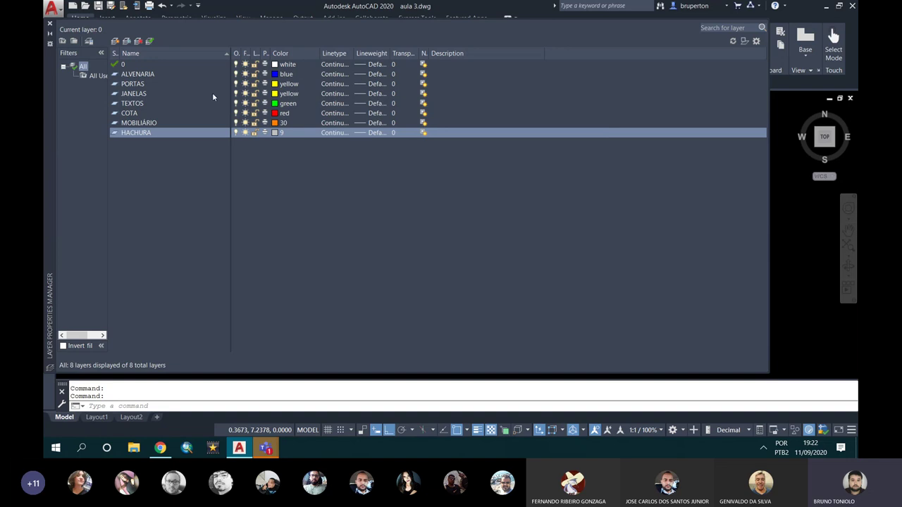
# - Autofit the Lineweight column and glance at ALVENARIA's lineweight options without changes
pyautogui.doubleClick(389, 53)
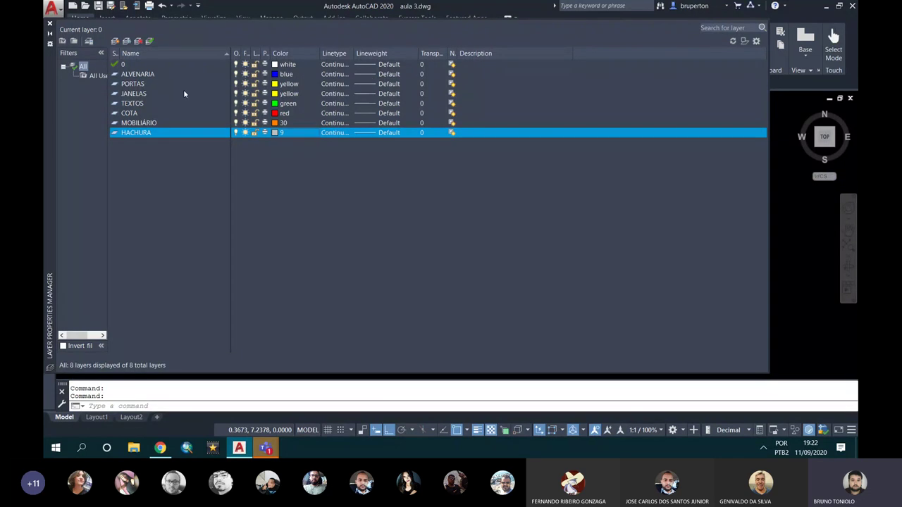
pyautogui.click(384, 74)
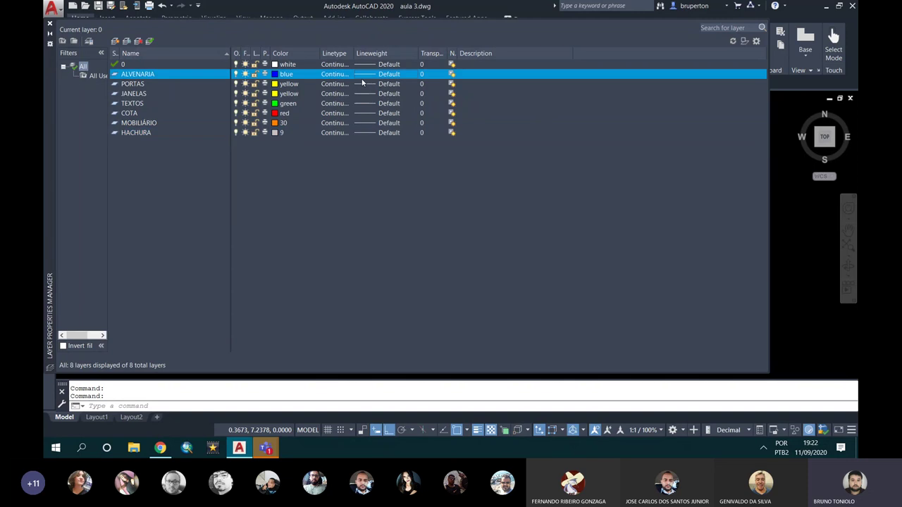
pyautogui.click(515, 133)
# - Check ALVENARIA's colour stays blue, then open its Lineweight dialog
pyautogui.click(277, 74)
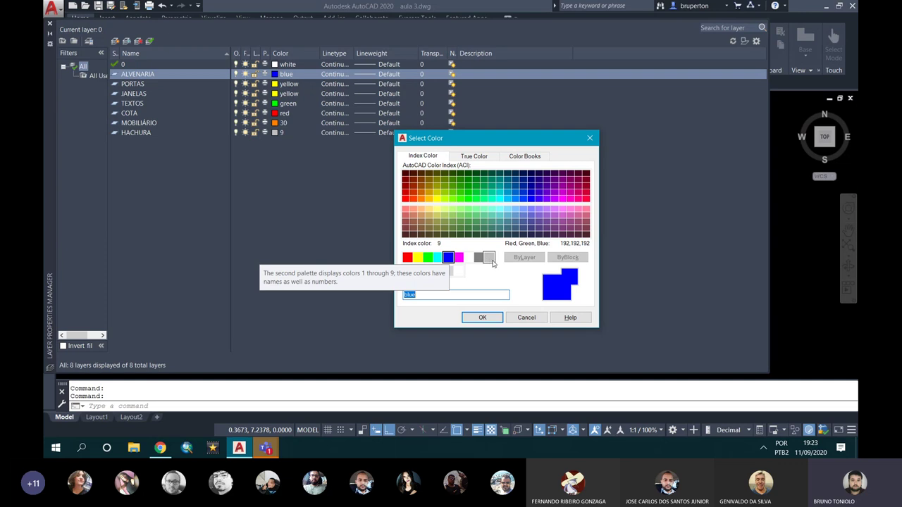
pyautogui.click(588, 138)
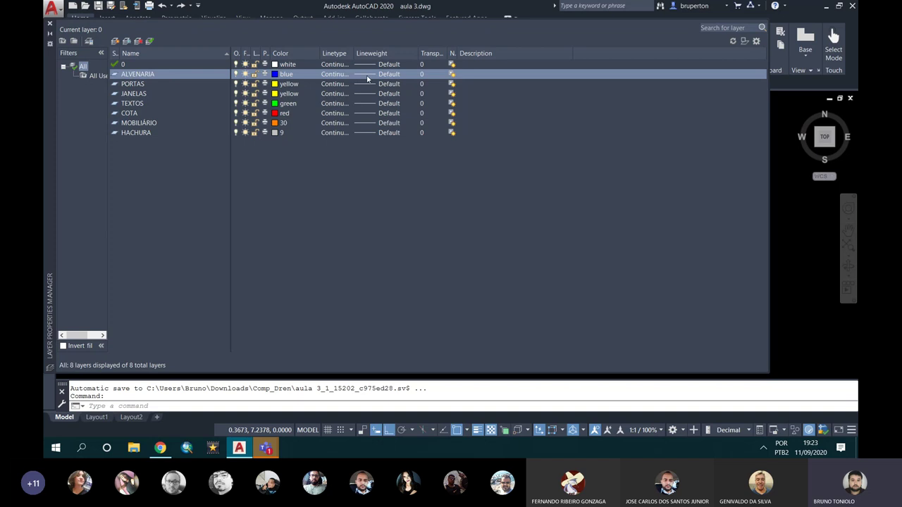
pyautogui.click(366, 74)
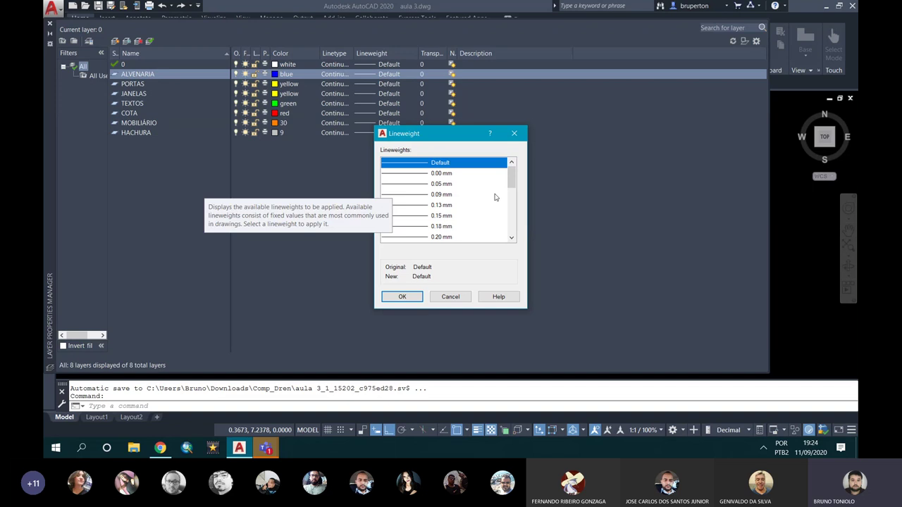
# - Set ALVENARIA's lineweight to 0.50 mm after trying 0.00 and 2.11 mm
pyautogui.moveTo(512, 180)
pyautogui.mouseDown()
pyautogui.moveTo(512, 169)
pyautogui.moveTo(512, 229)
pyautogui.mouseUp()
pyautogui.click(416, 174)
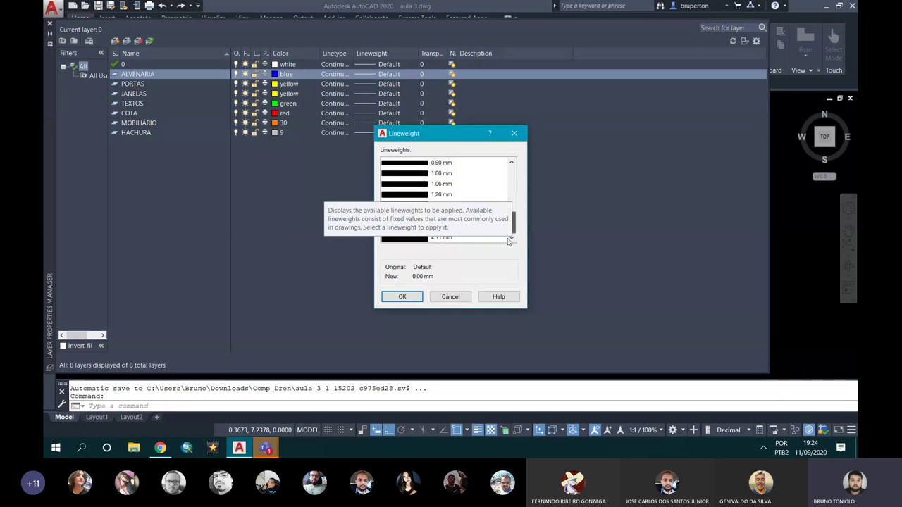
pyautogui.click(442, 238)
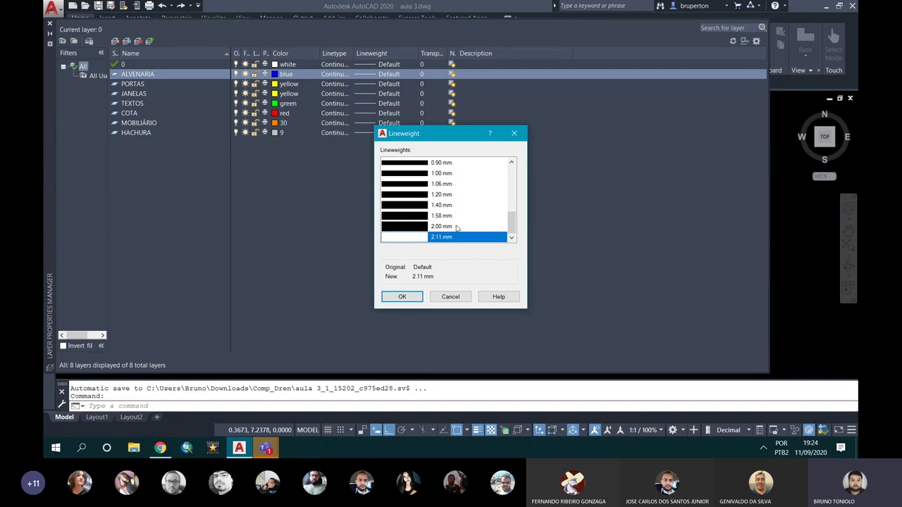
pyautogui.scroll(2, 457, 201)
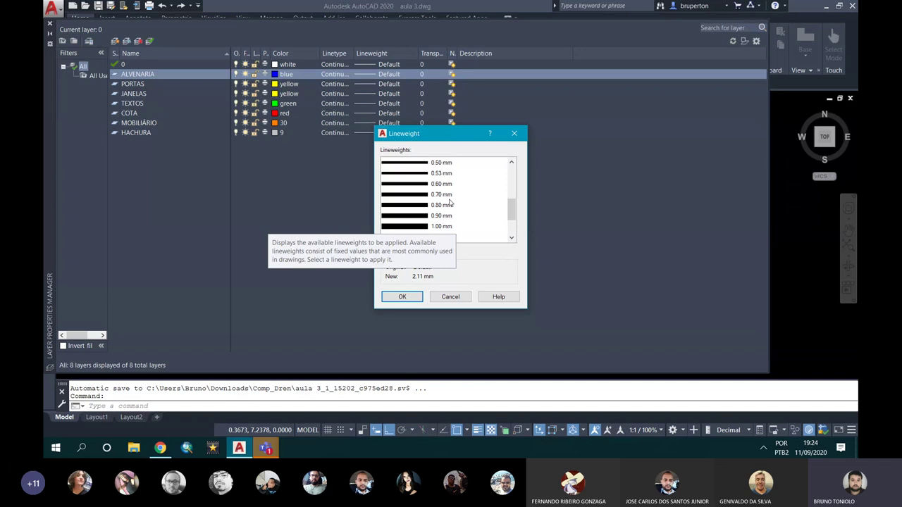
pyautogui.scroll(-3, 456, 201)
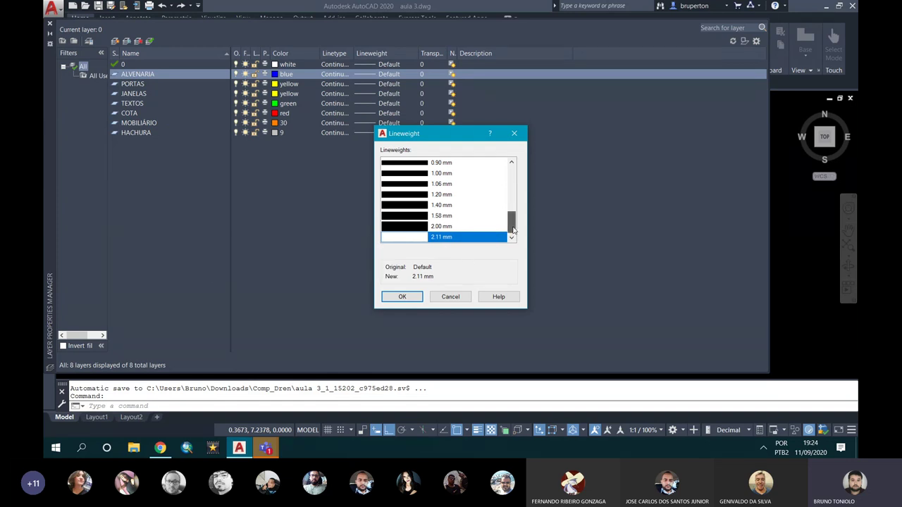
pyautogui.scroll(3, 428, 205)
pyautogui.scroll(1, 428, 205)
pyautogui.scroll(-2, 426, 204)
pyautogui.scroll(-1, 419, 201)
pyautogui.click(415, 204)
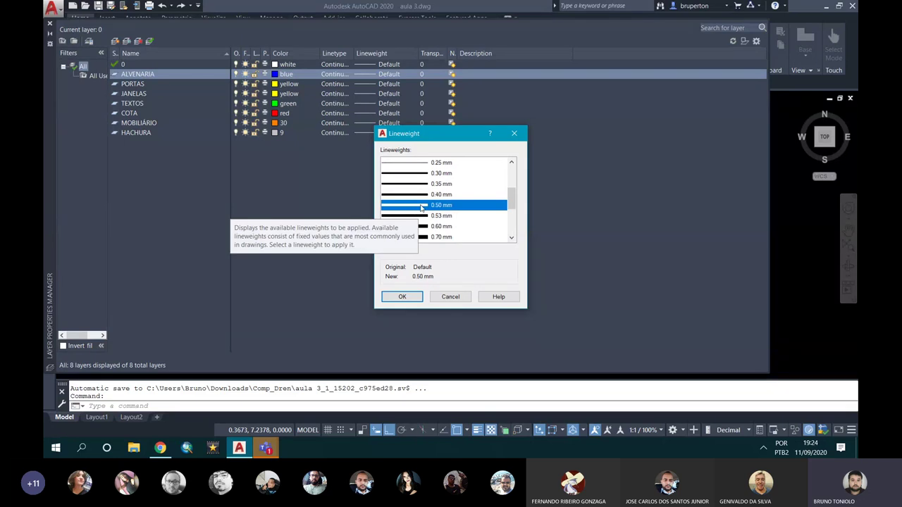
pyautogui.click(402, 296)
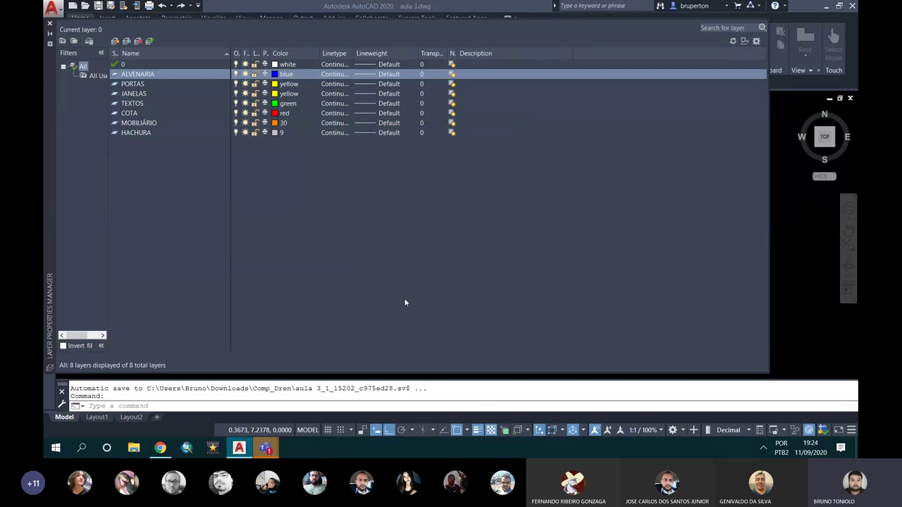
# - Give PORTAS and JANELAS each a 0.20 mm lineweight
pyautogui.click(141, 85)
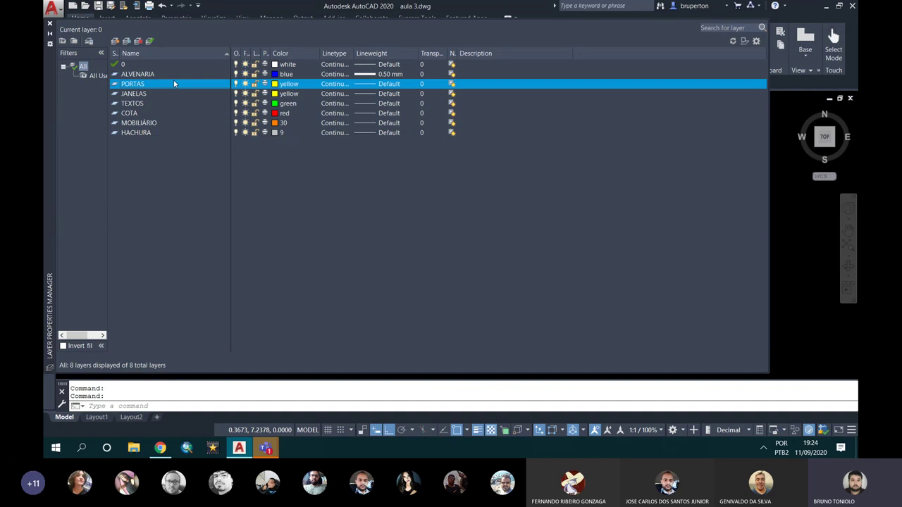
pyautogui.click(365, 86)
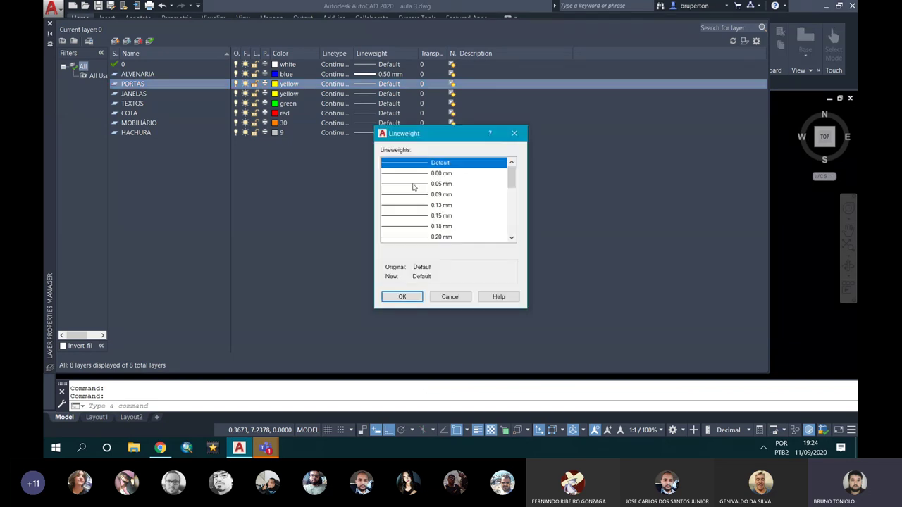
pyautogui.click(420, 238)
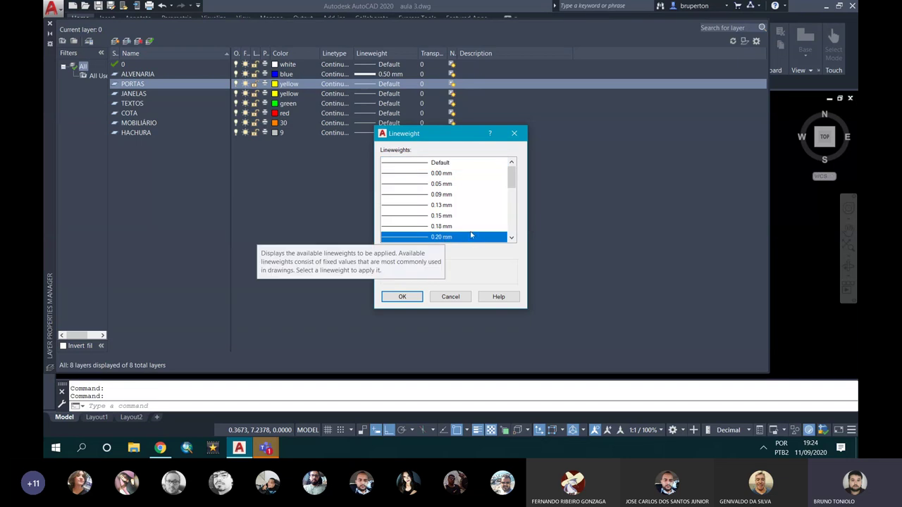
pyautogui.click(403, 297)
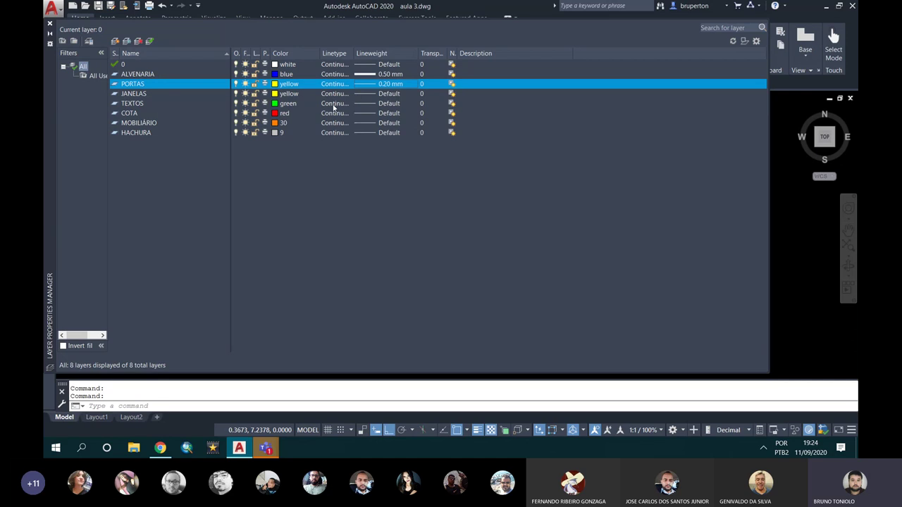
pyautogui.click(362, 97)
pyautogui.click(363, 97)
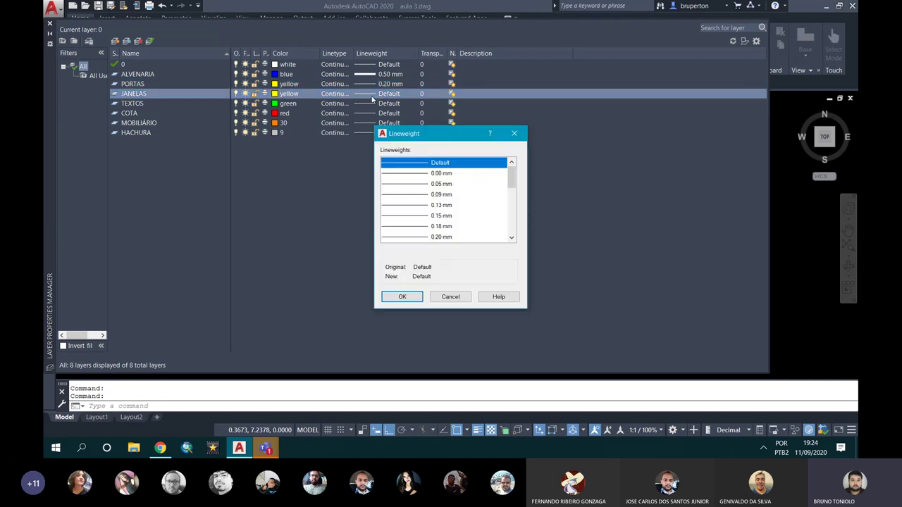
pyautogui.click(411, 237)
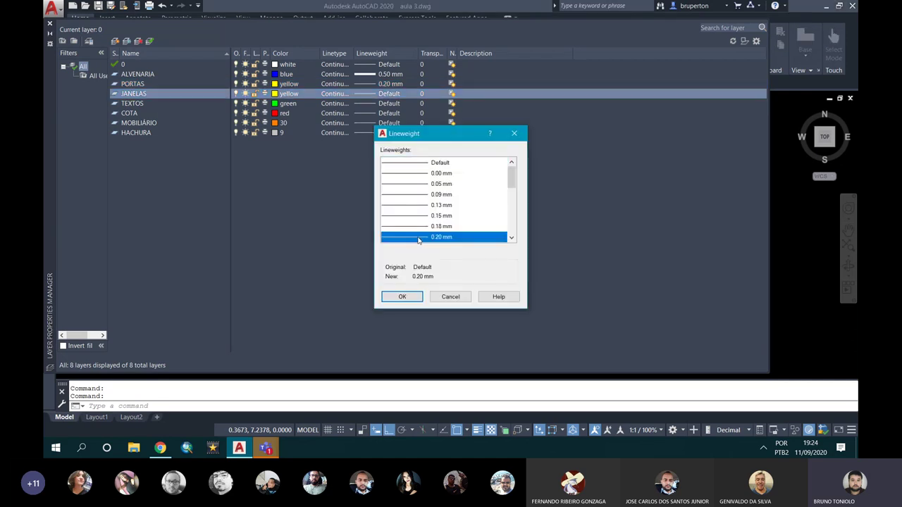
pyautogui.click(403, 297)
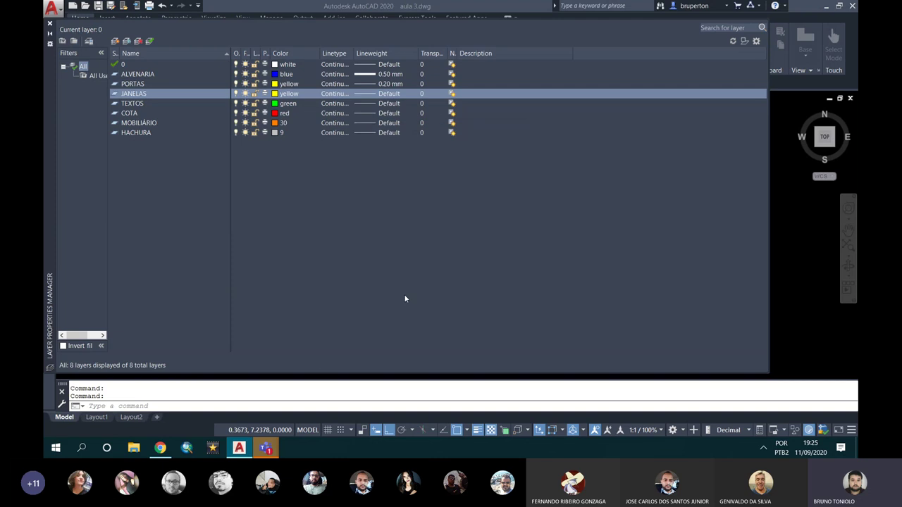
# - Set TEXTOS's lineweight to 0.30 mm and open COTA's lineweight choices
pyautogui.click(135, 103)
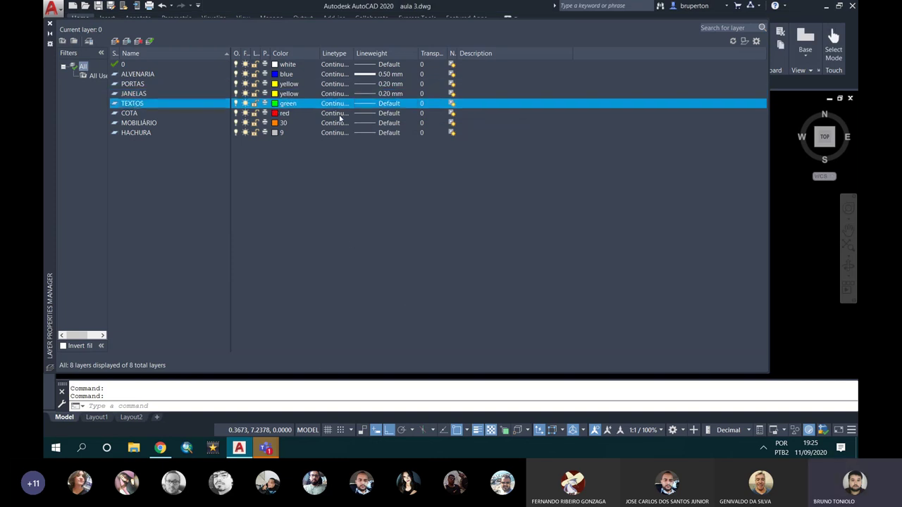
pyautogui.click(365, 105)
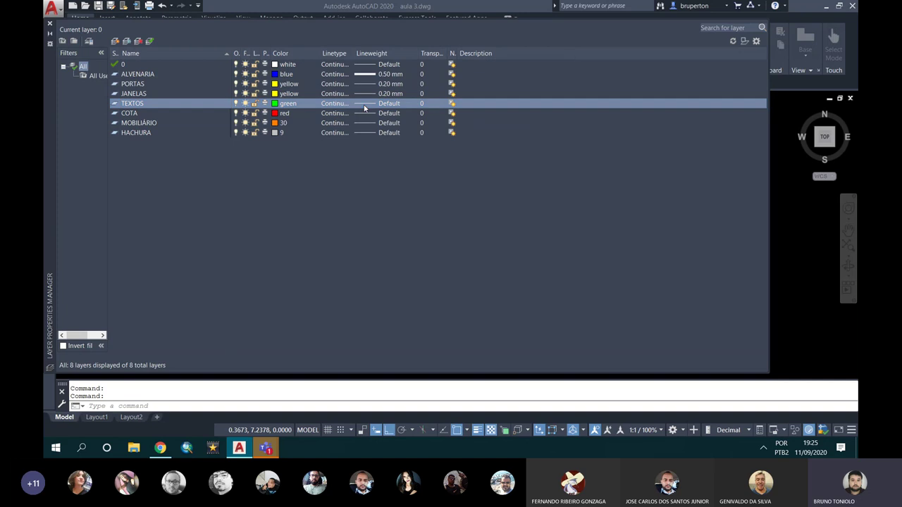
pyautogui.scroll(-1, 415, 194)
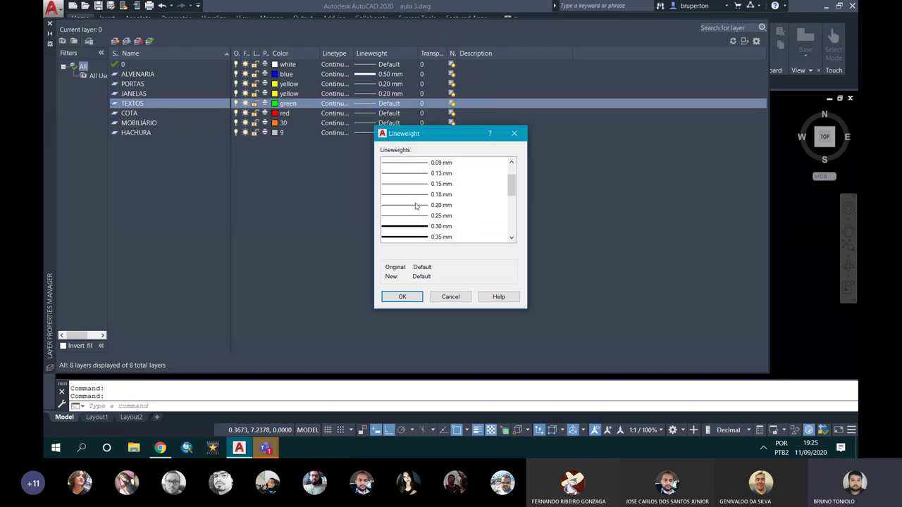
pyautogui.click(440, 226)
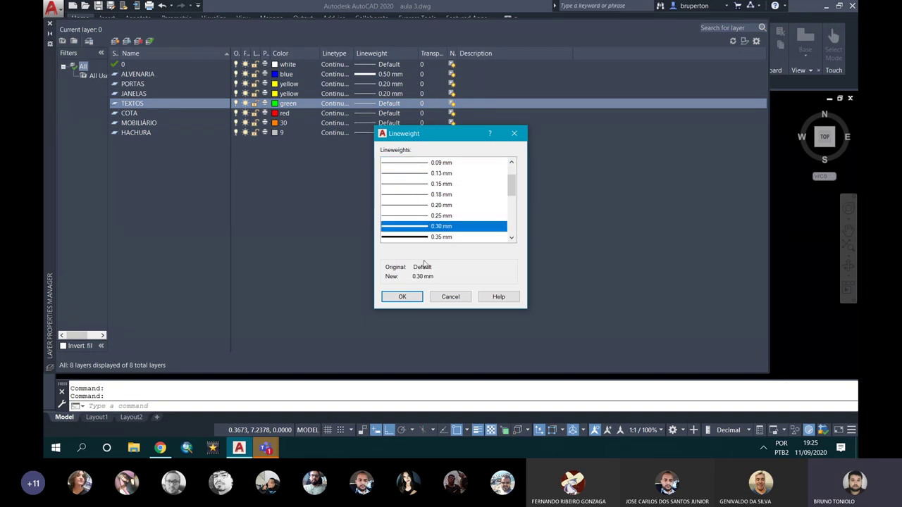
pyautogui.click(407, 296)
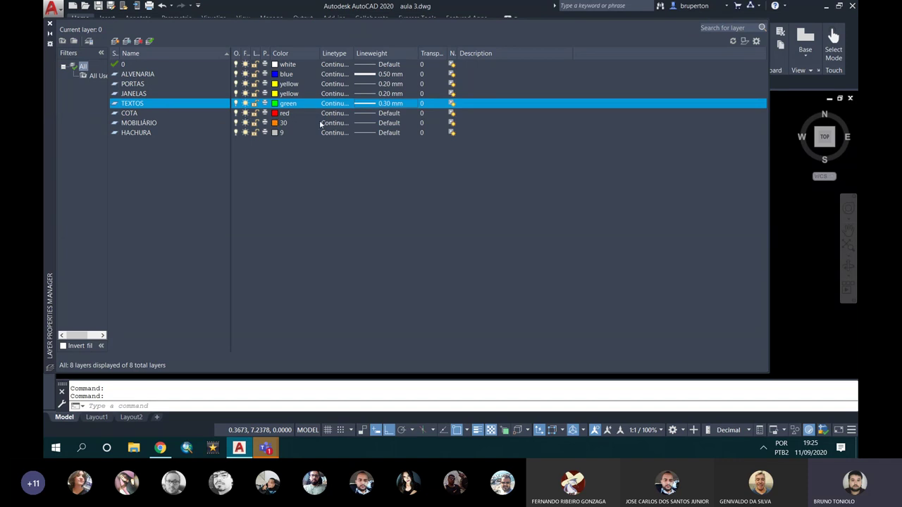
pyautogui.click(369, 117)
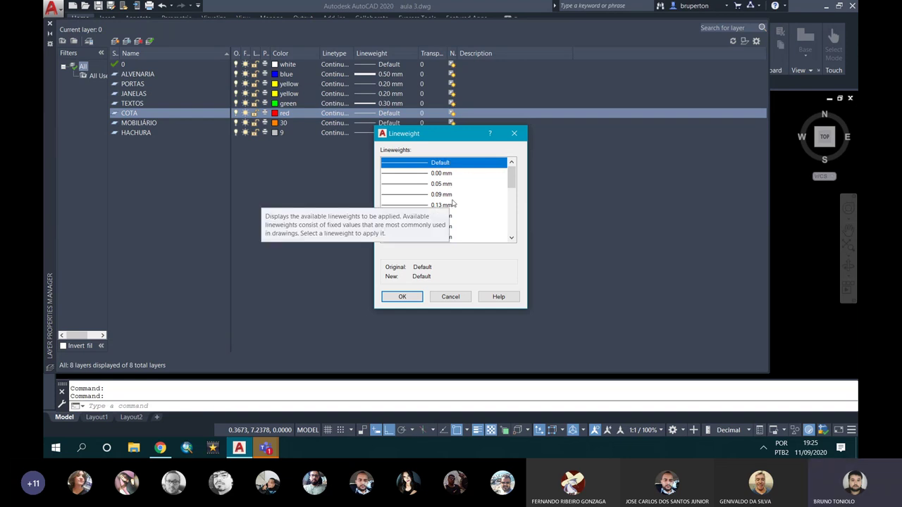
# - Set COTA's lineweight to 0.09 mm and MOBILIÁRIO's to 0.15 mm
pyautogui.click(446, 196)
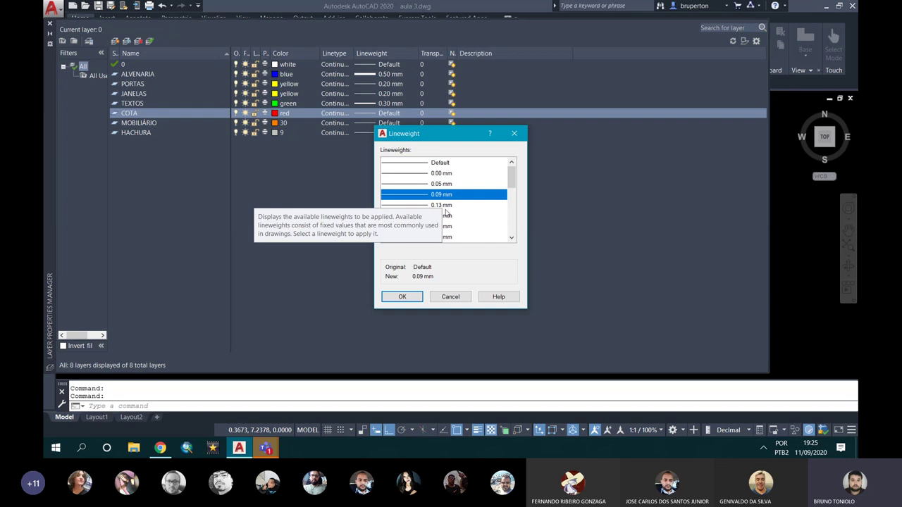
pyautogui.click(447, 205)
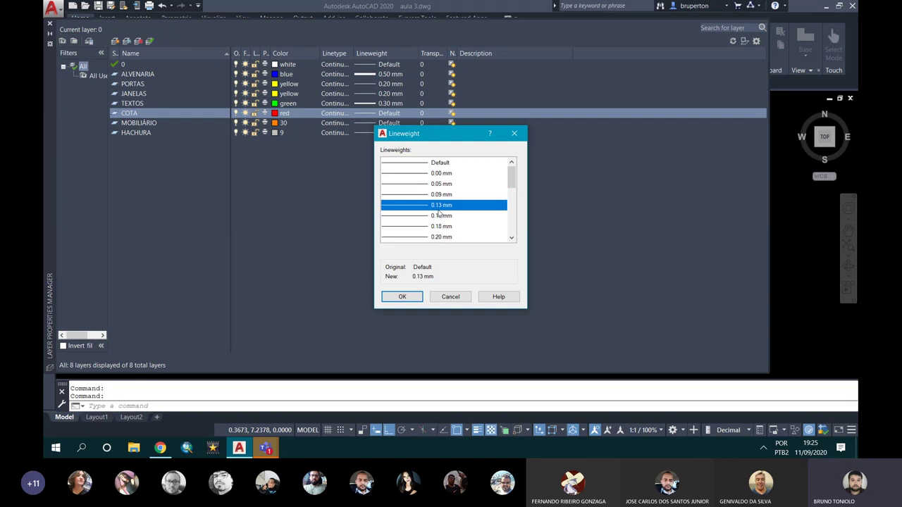
pyautogui.click(440, 197)
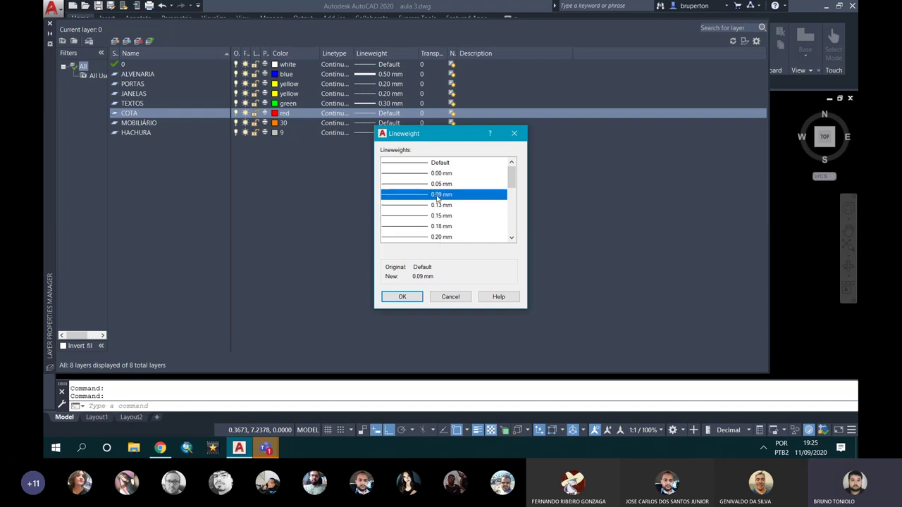
pyautogui.click(402, 297)
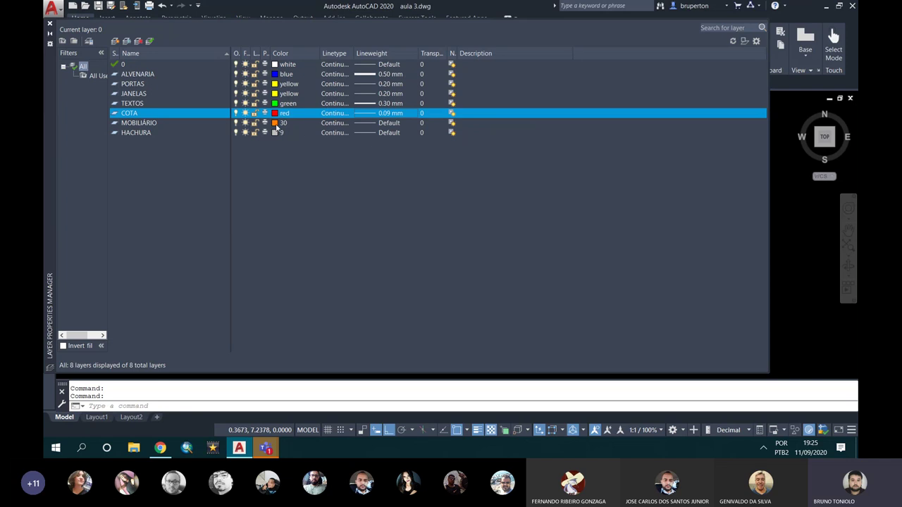
pyautogui.click(365, 124)
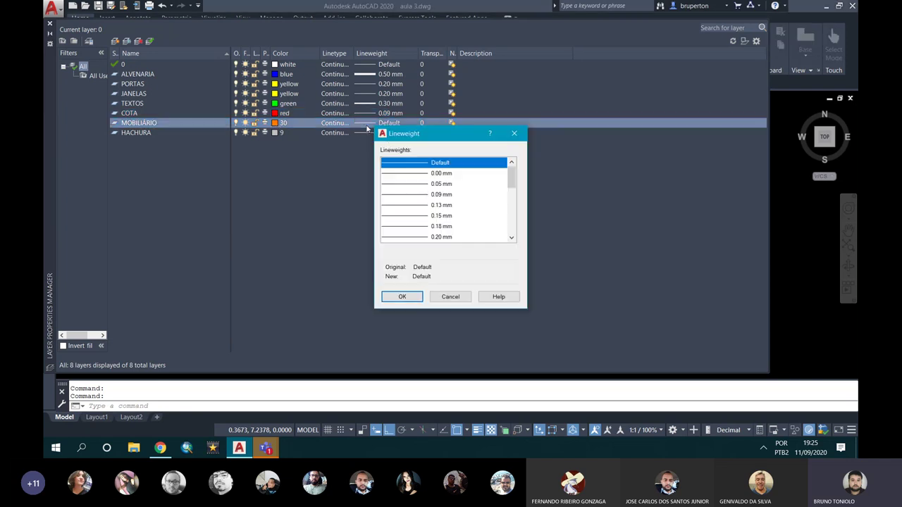
pyautogui.click(431, 215)
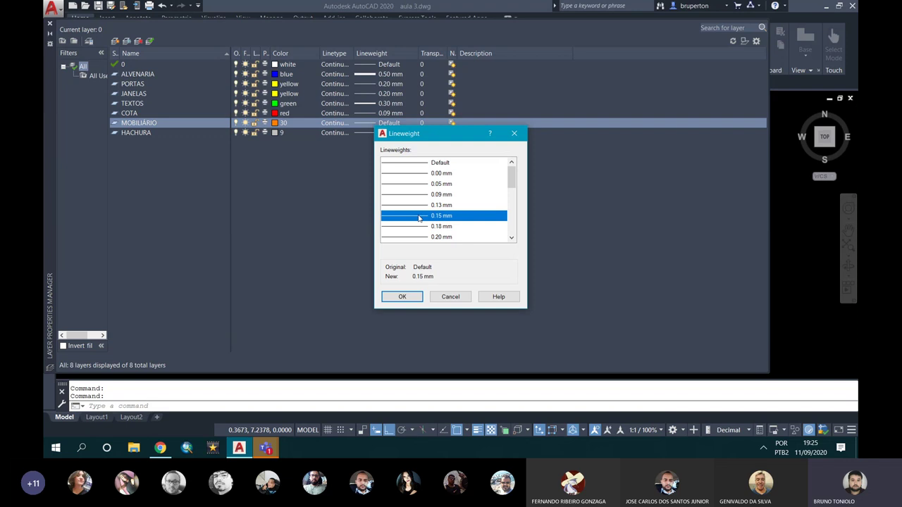
pyautogui.click(402, 297)
# - Give HACHURA a 0.05 mm lineweight and autofit the Linetype column
pyautogui.click(377, 124)
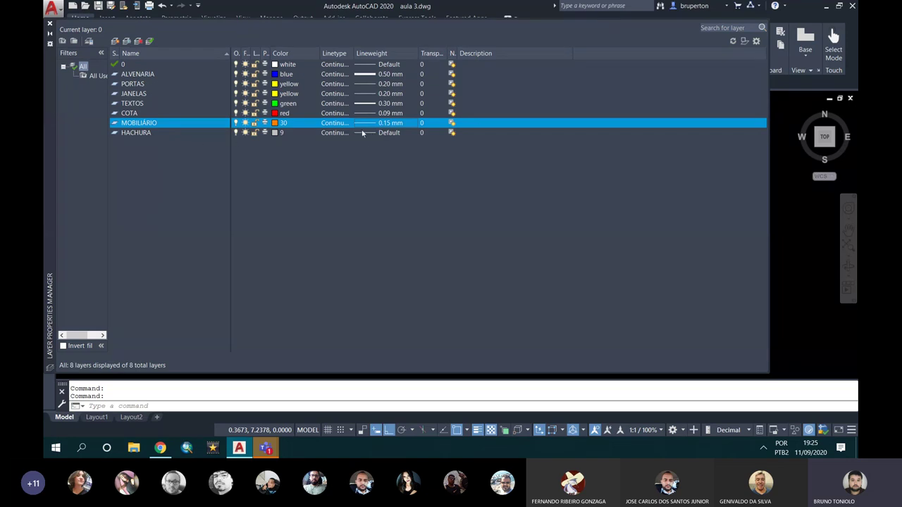
pyautogui.click(368, 135)
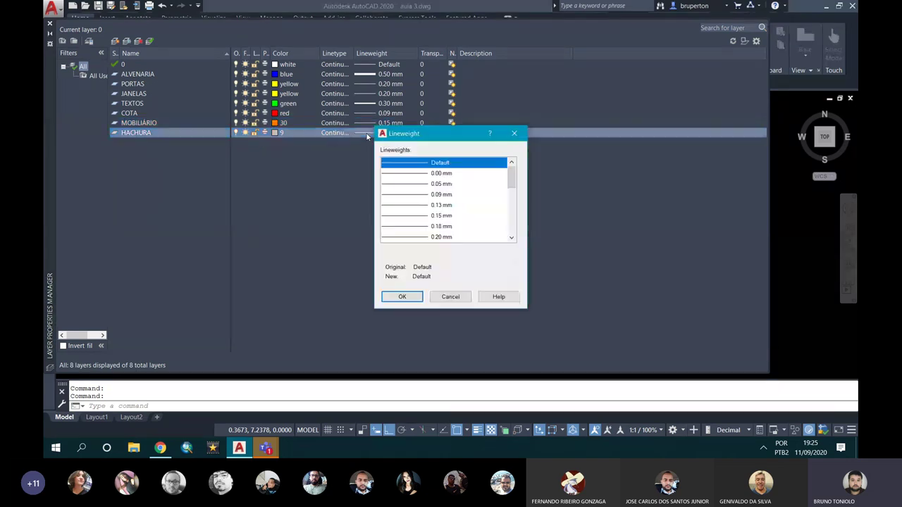
pyautogui.click(441, 183)
pyautogui.click(402, 297)
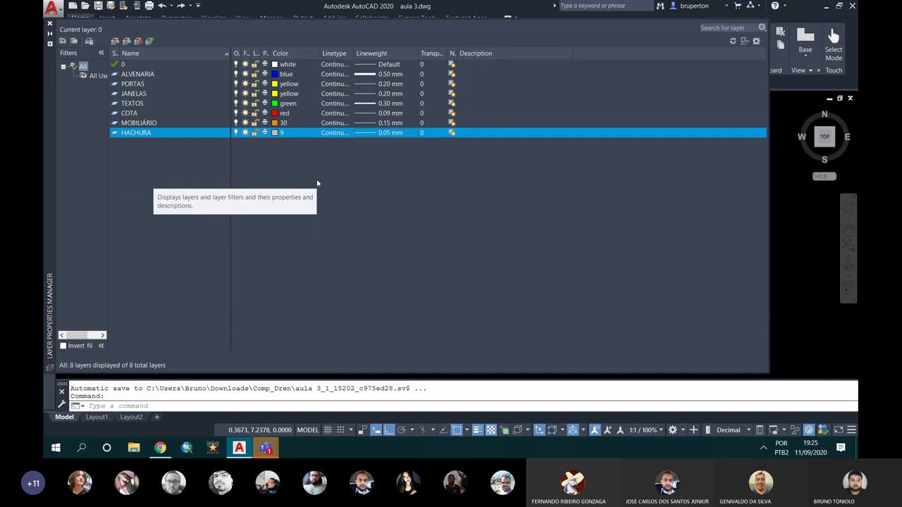
pyautogui.doubleClick(353, 54)
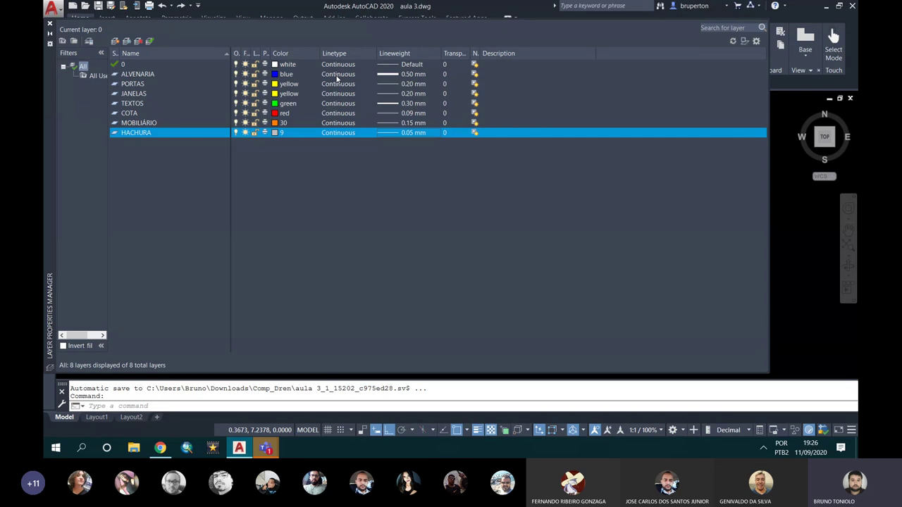
# - Open the loadable linetypes list from the ALVENARIA layer's Linetype cell
pyautogui.click(149, 74)
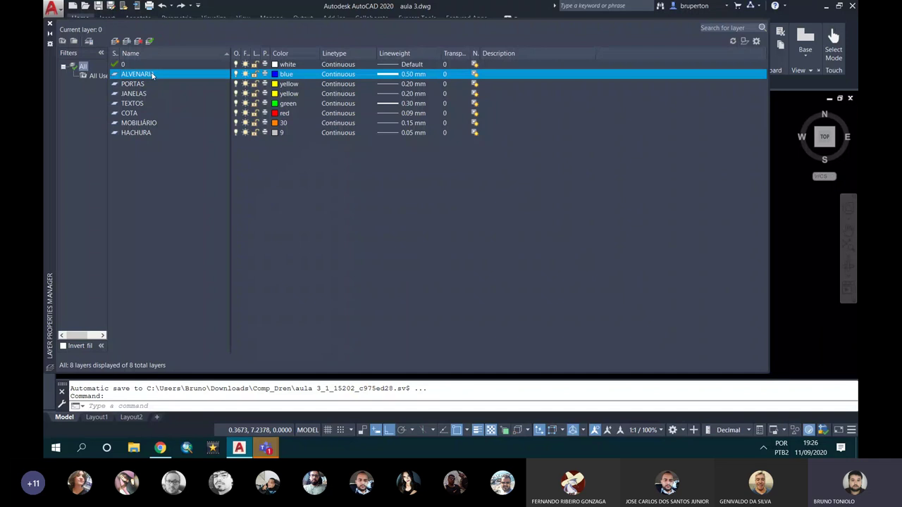
pyautogui.click(340, 75)
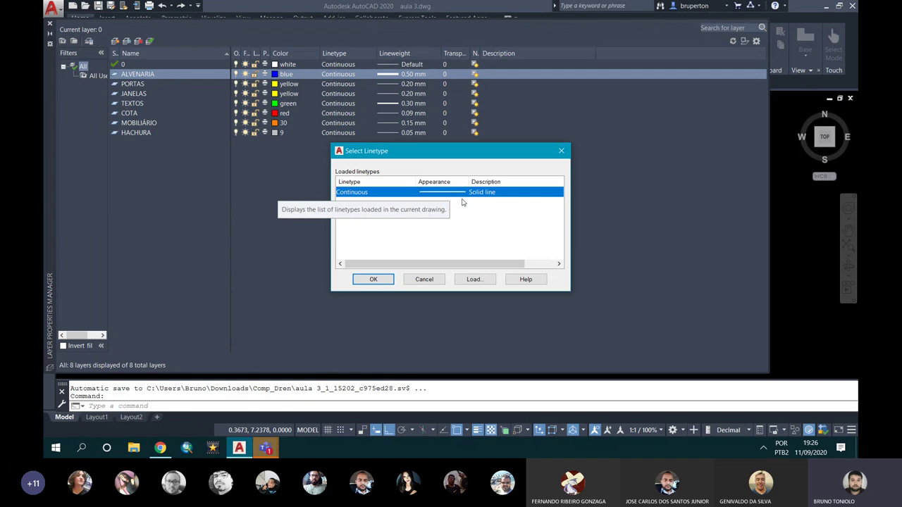
pyautogui.click(473, 279)
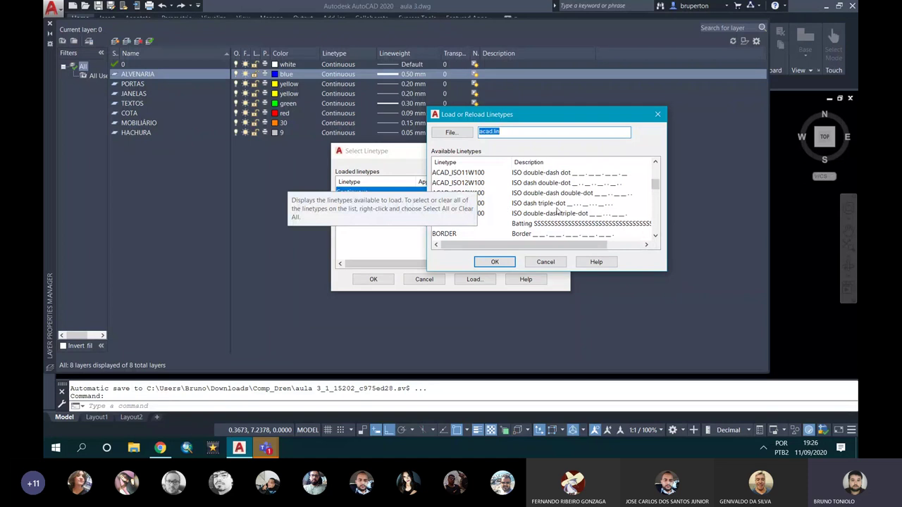
pyautogui.scroll(-3, 546, 197)
pyautogui.moveTo(538, 115); pyautogui.dragTo(504, 64)
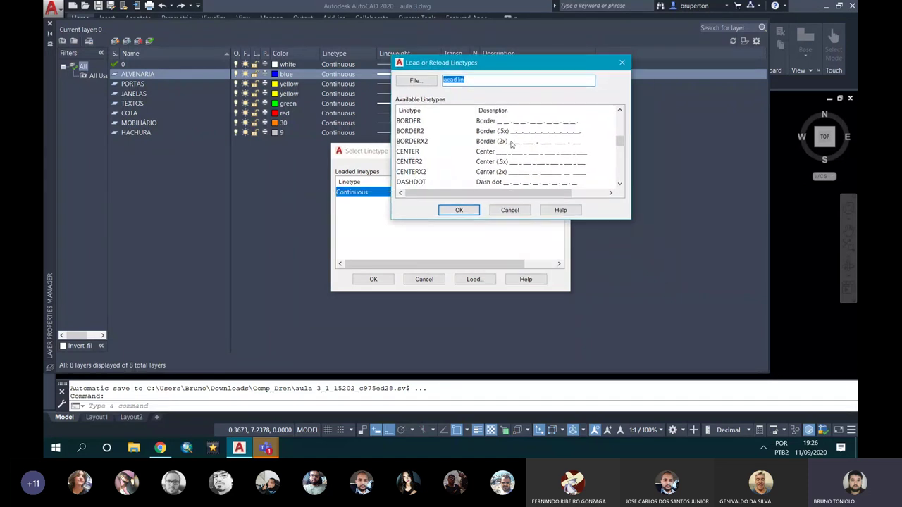
pyautogui.scroll(2, 446, 142)
pyautogui.scroll(3, 446, 141)
# - Browse ACAD_ISO02W100, ACAD_ISO07W100 and BATTING, then cancel without loading any linetype
pyautogui.click(496, 122)
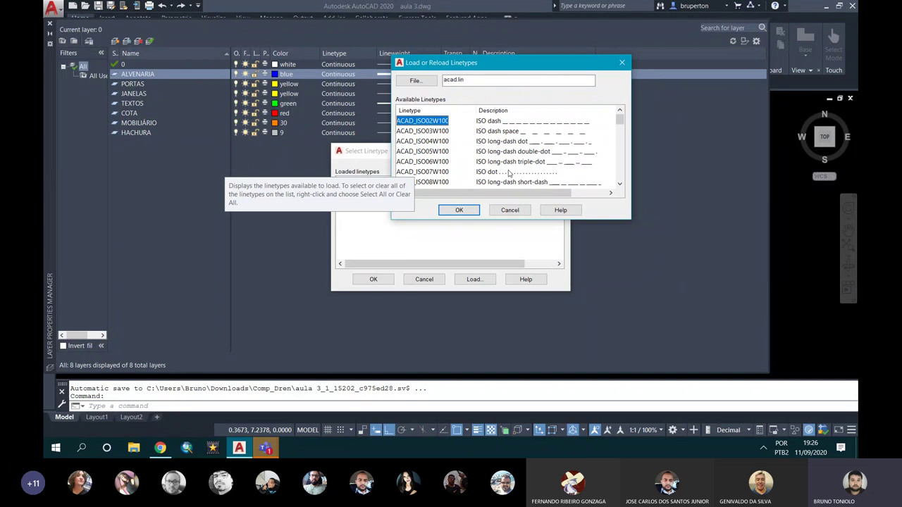
pyautogui.click(439, 172)
pyautogui.scroll(-3, 516, 147)
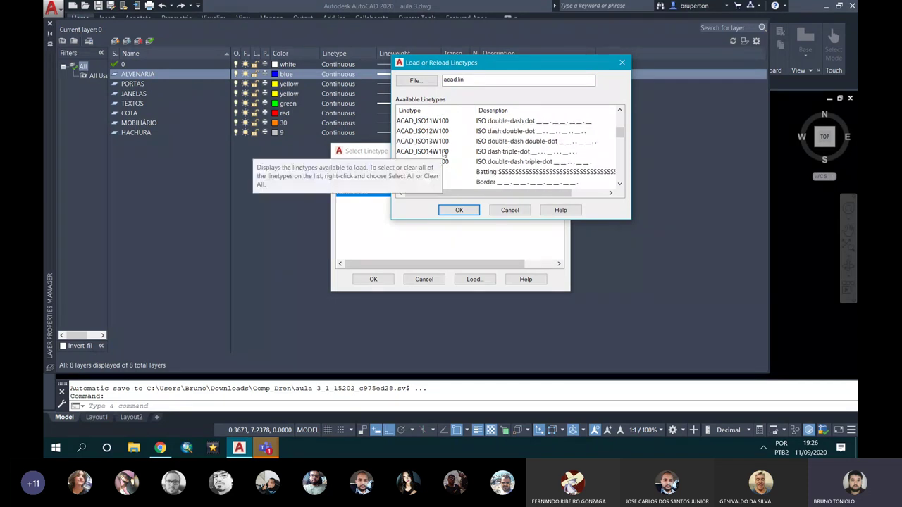
pyautogui.click(509, 172)
pyautogui.scroll(-1, 466, 172)
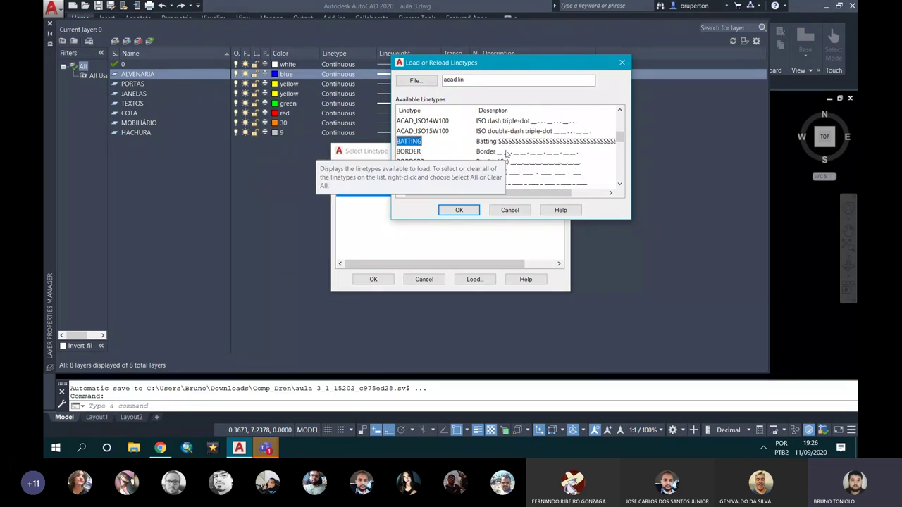
pyautogui.scroll(-2, 497, 159)
pyautogui.scroll(-1, 479, 153)
pyautogui.scroll(-1, 479, 154)
pyautogui.scroll(-2, 479, 155)
pyautogui.scroll(-2, 478, 157)
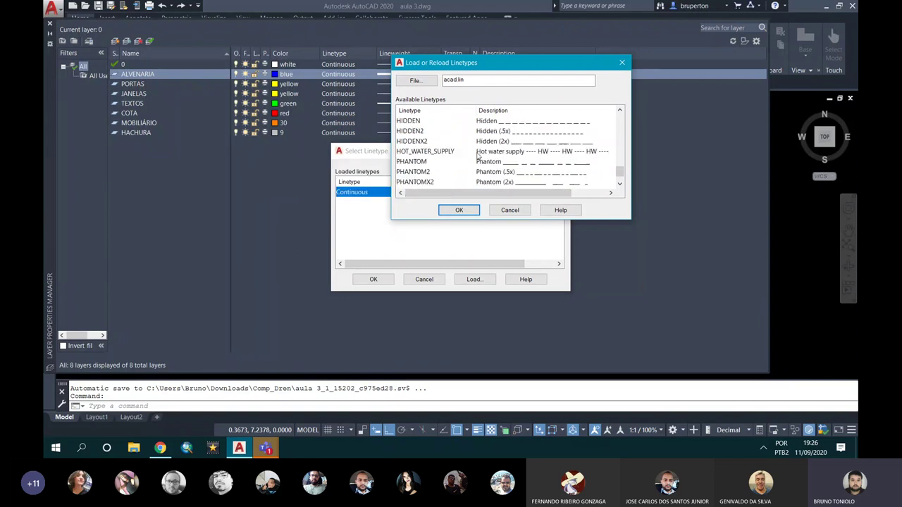
pyautogui.scroll(1, 479, 157)
pyautogui.scroll(4, 484, 172)
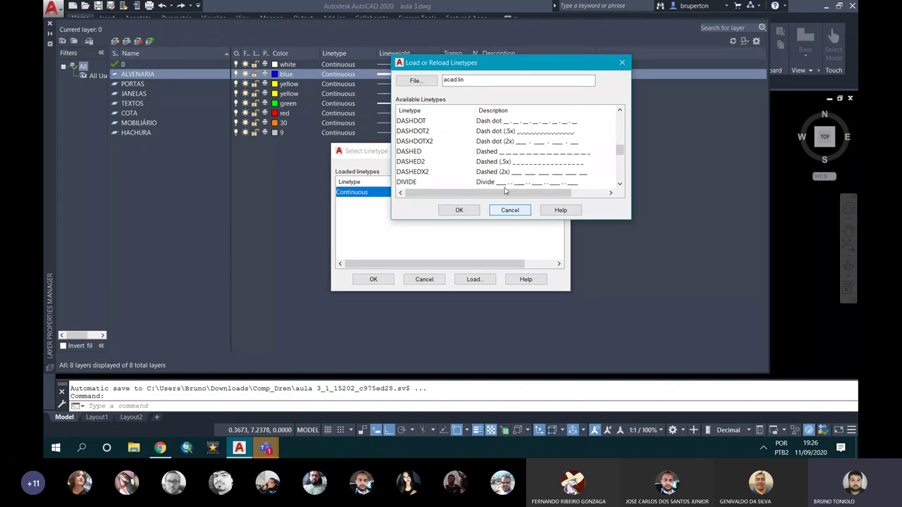
pyautogui.click(508, 212)
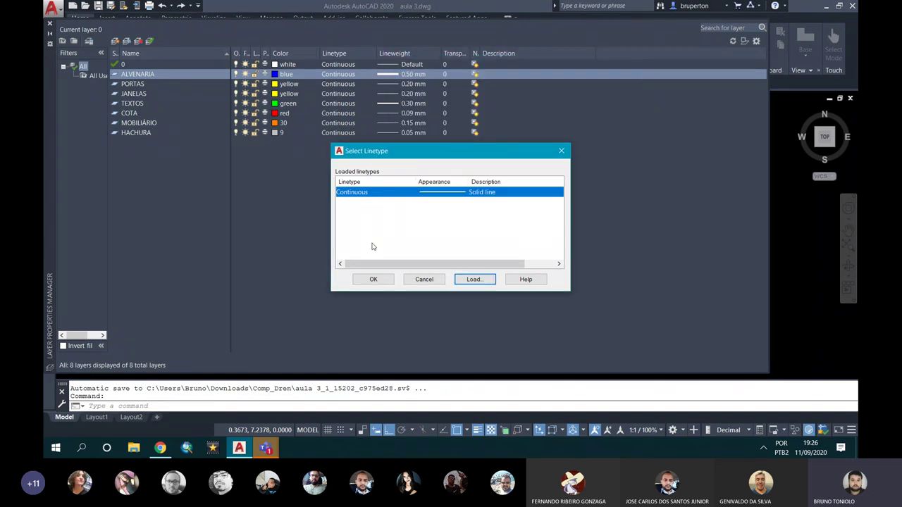
pyautogui.click(424, 280)
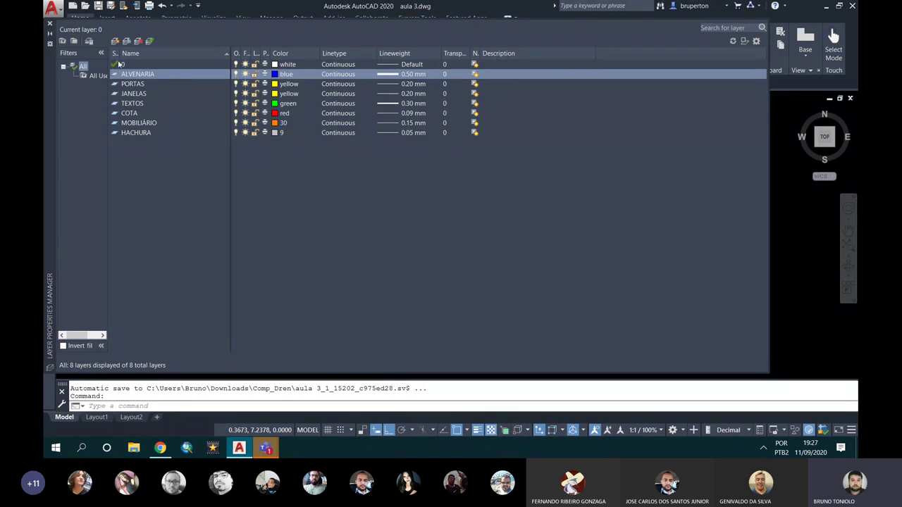
# - Make ALVENARIA the current layer and close the layer manager
pyautogui.click(121, 64)
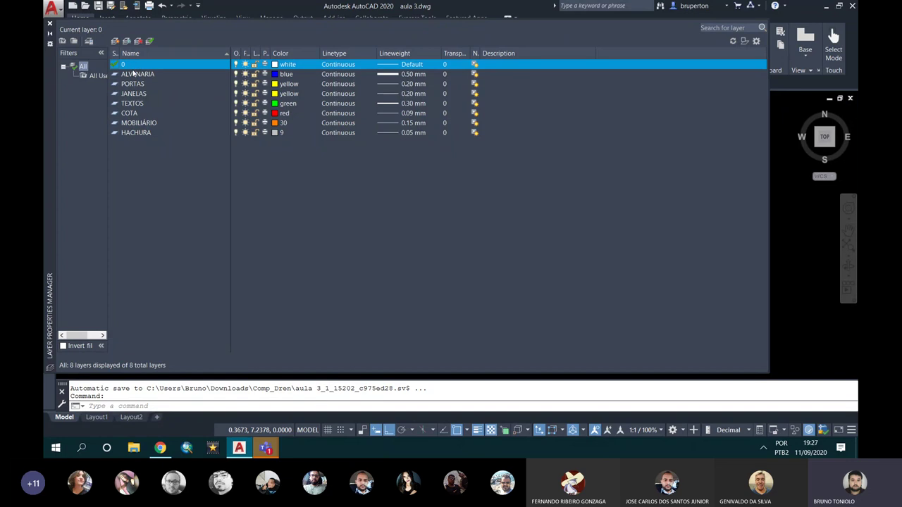
pyautogui.doubleClick(115, 75)
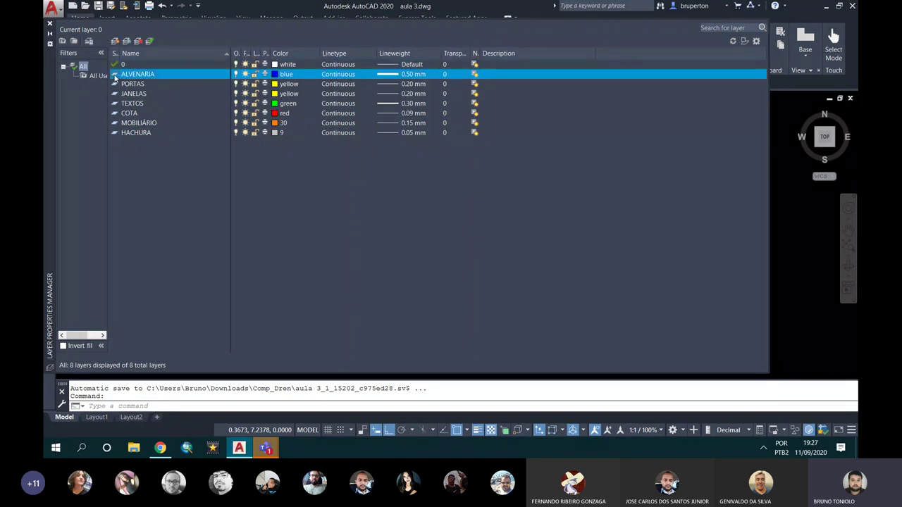
pyautogui.click(49, 24)
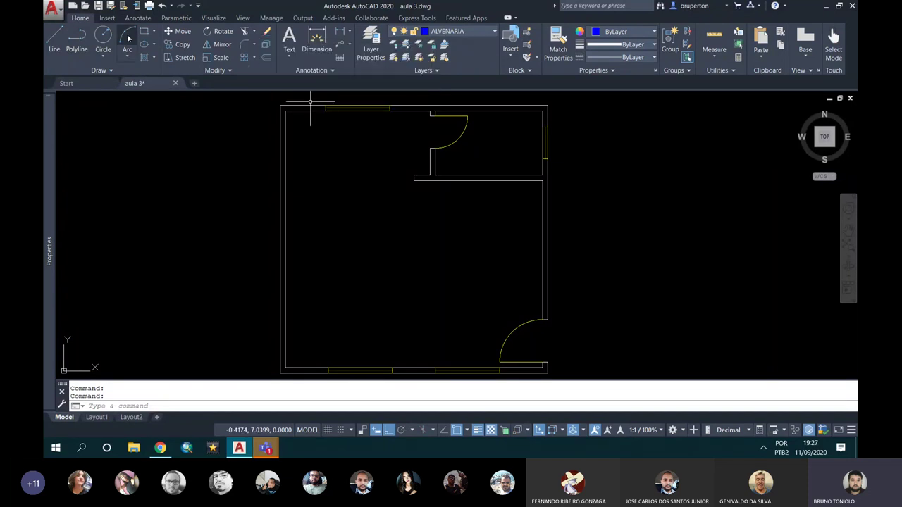
# - Draw a seven-segment blue zigzag line to the left of the floor plan
pyautogui.click(54, 43)
pyautogui.click(116, 240)
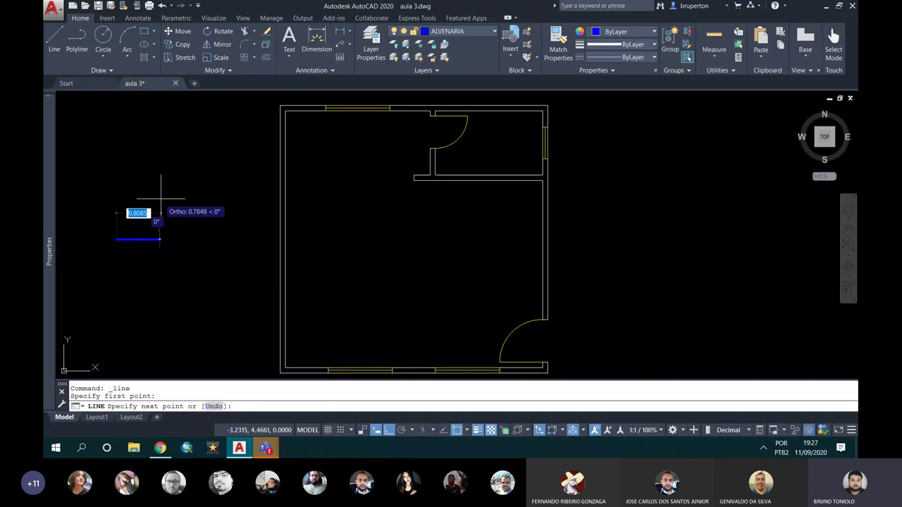
pyautogui.click(194, 240)
pyautogui.click(195, 315)
pyautogui.click(241, 315)
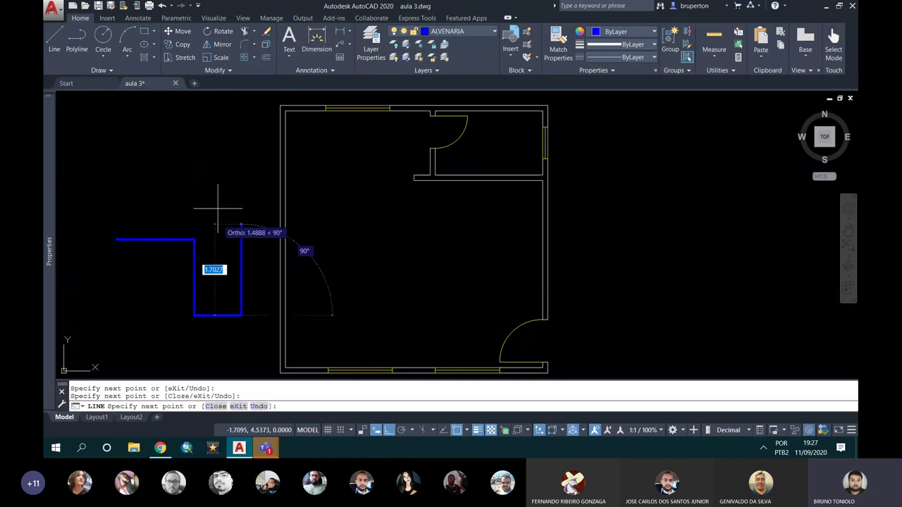
pyautogui.click(242, 194)
pyautogui.click(169, 182)
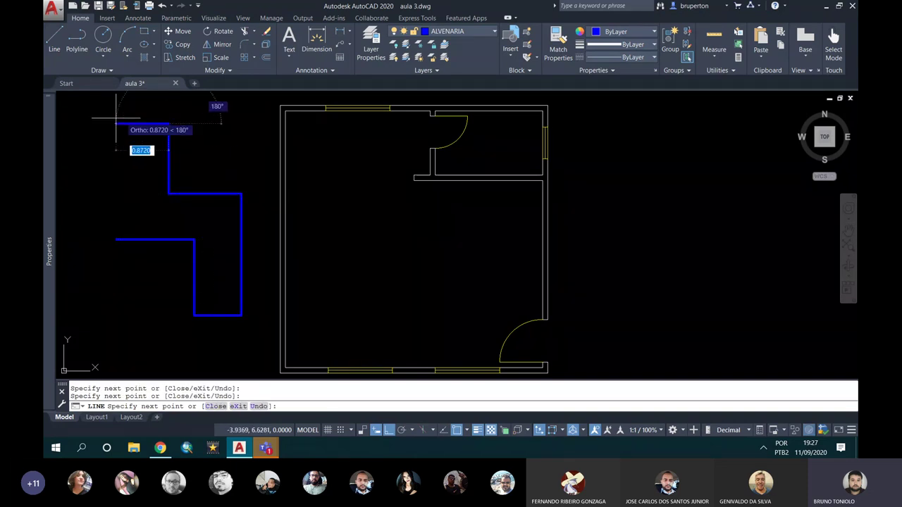
pyautogui.click(168, 125)
pyautogui.click(108, 124)
pyautogui.press('Return')
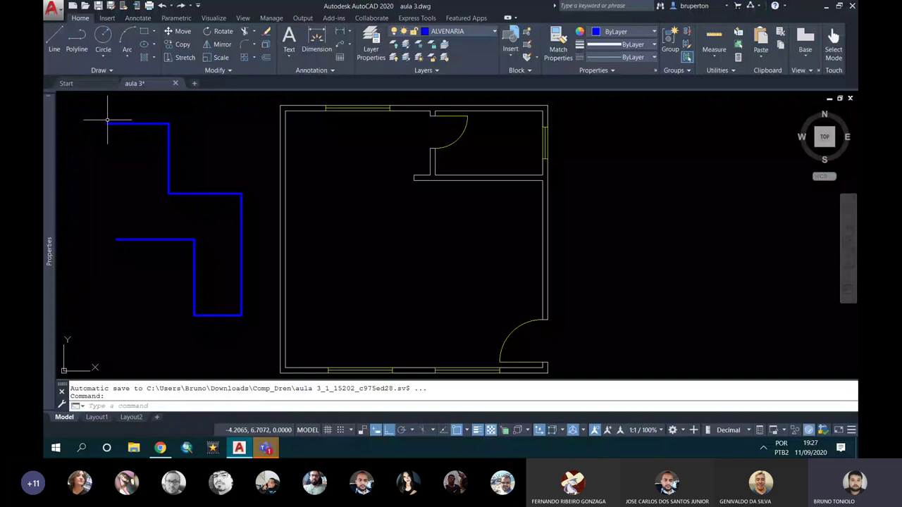
# - Crossing-select the seven blue practice lines and delete them
pyautogui.click(240, 327)
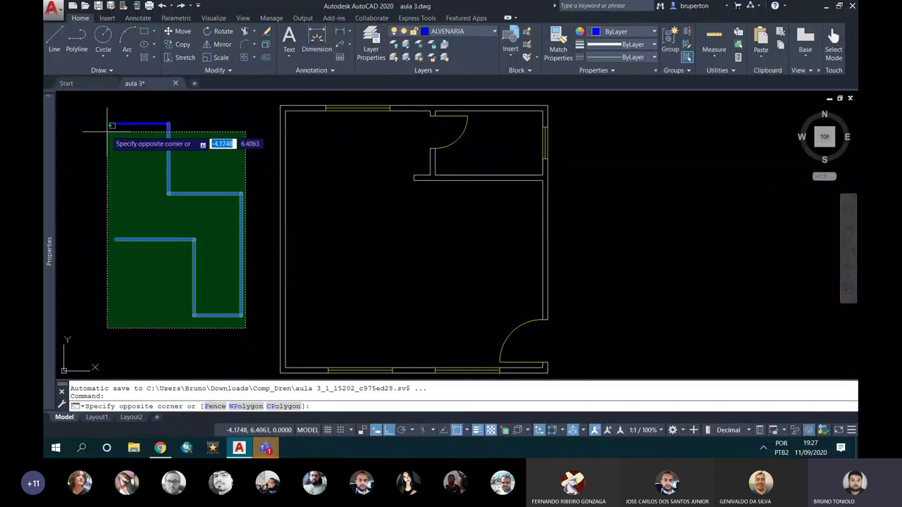
pyautogui.click(97, 121)
pyautogui.press('Delete')
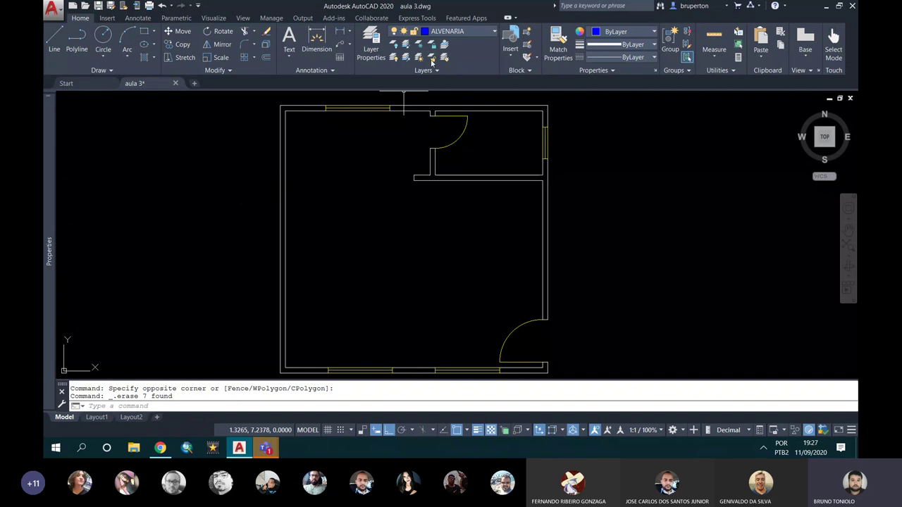
pyautogui.moveTo(377, 142); pyautogui.dragTo(410, 139, button='middle')
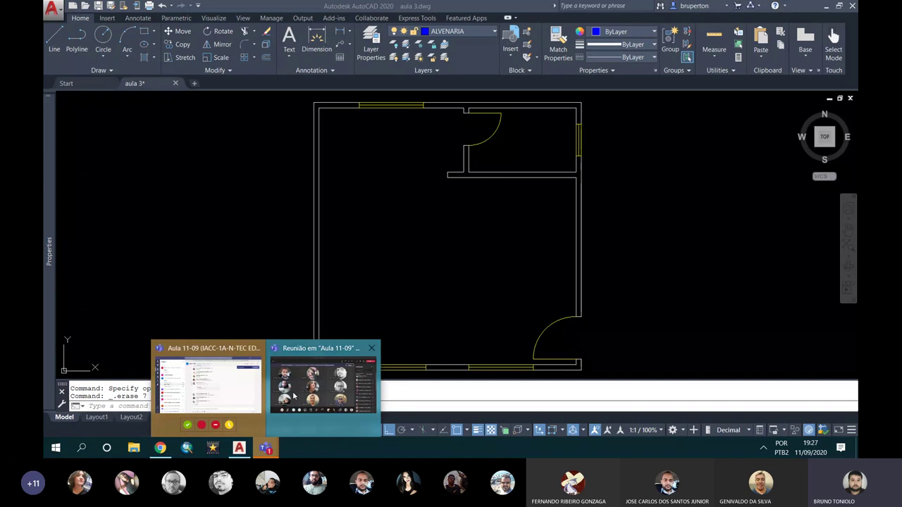
# - Switch the Teams meeting side panel to the chat, then minimize the meeting
pyautogui.moveTo(265, 449)
pyautogui.click(294, 394)
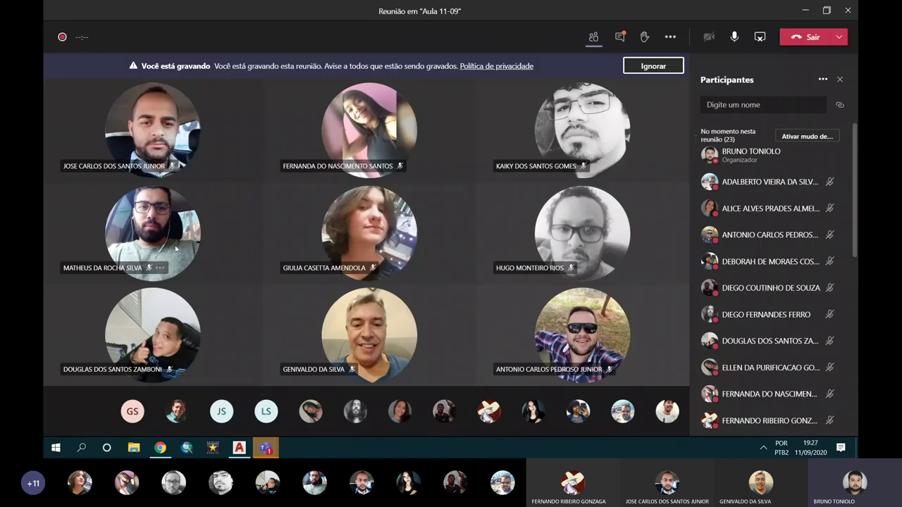
pyautogui.click(548, 204)
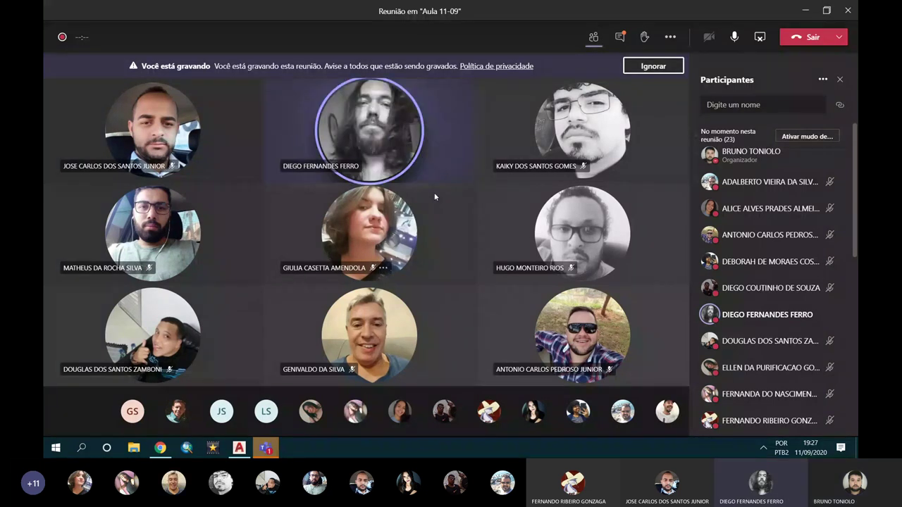
pyautogui.click(621, 37)
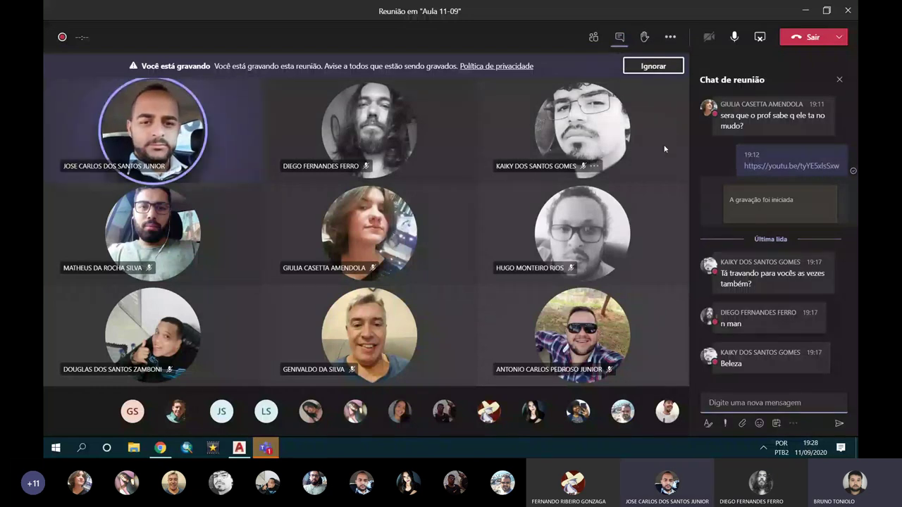
pyautogui.click(579, 134)
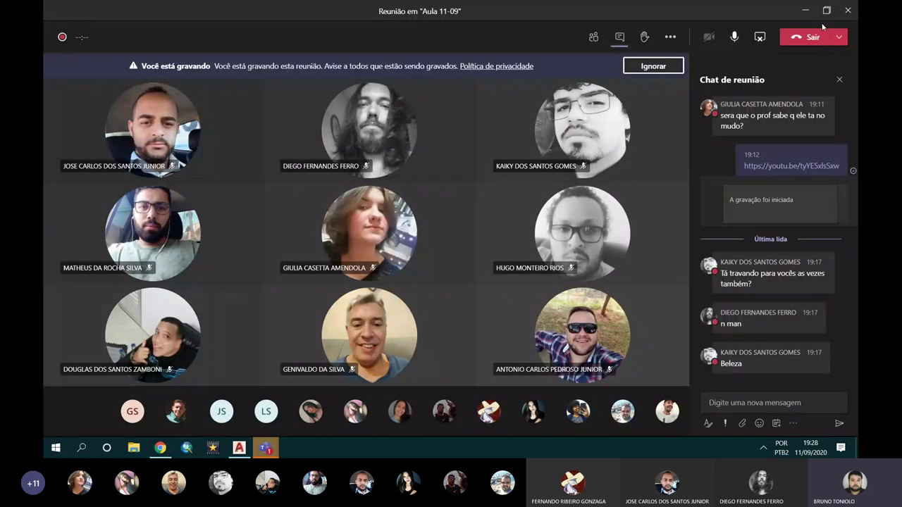
pyautogui.click(805, 10)
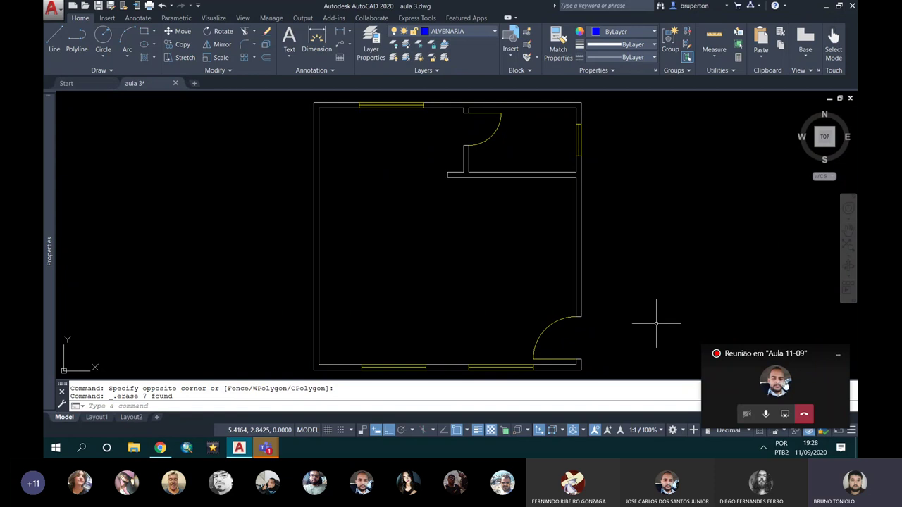
# - Move the upper door's arc and leaf onto the PORTAS layer with ByLayer colour
pyautogui.click(839, 362)
pyautogui.click(839, 361)
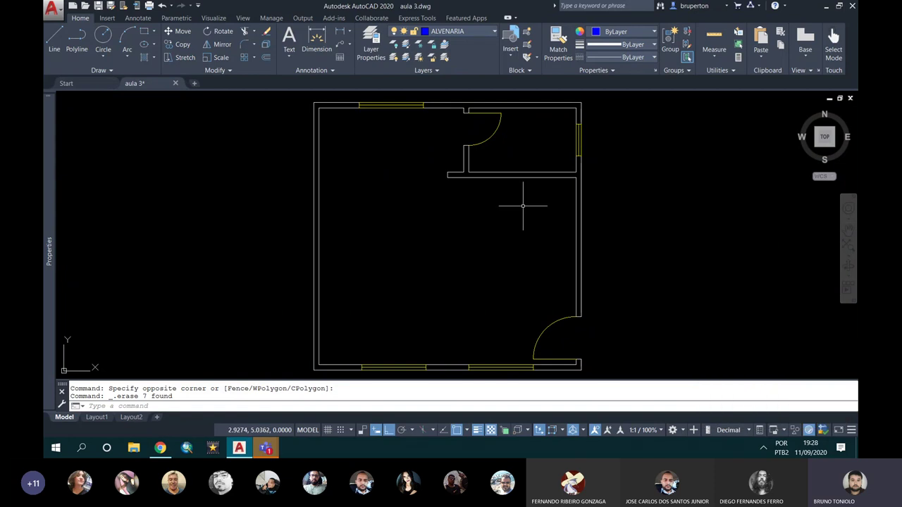
pyautogui.click(495, 137)
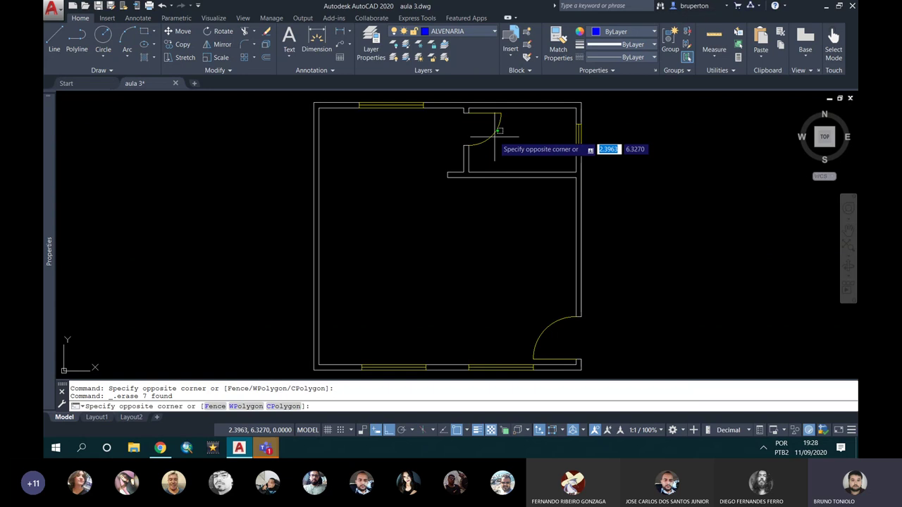
pyautogui.click(470, 120)
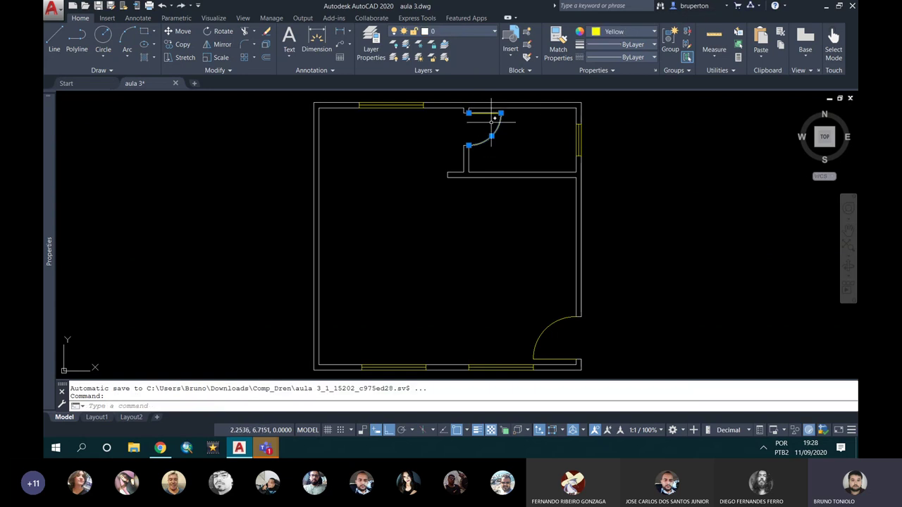
pyautogui.click(485, 113)
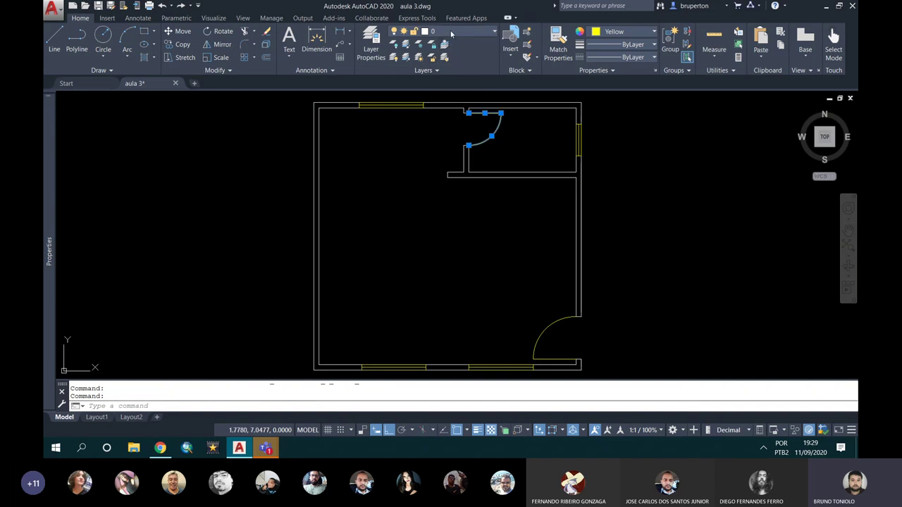
pyautogui.click(451, 33)
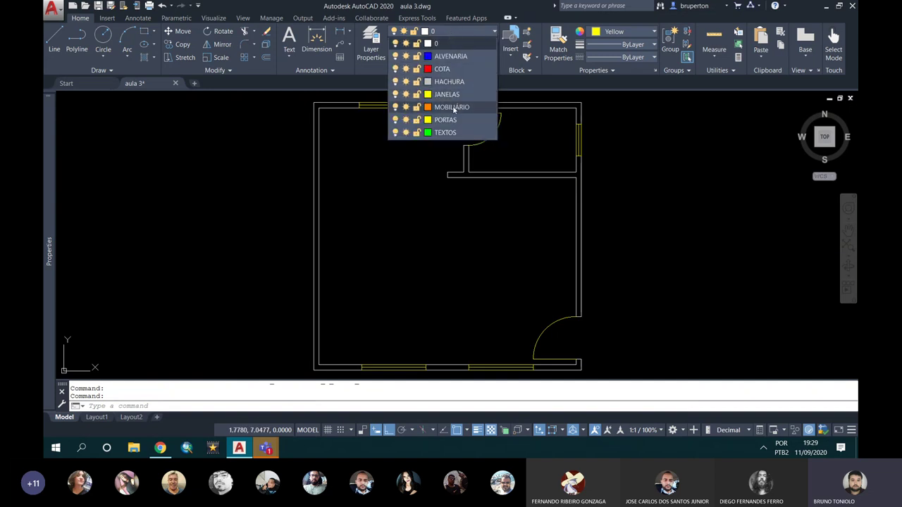
pyautogui.click(450, 119)
pyautogui.click(496, 128)
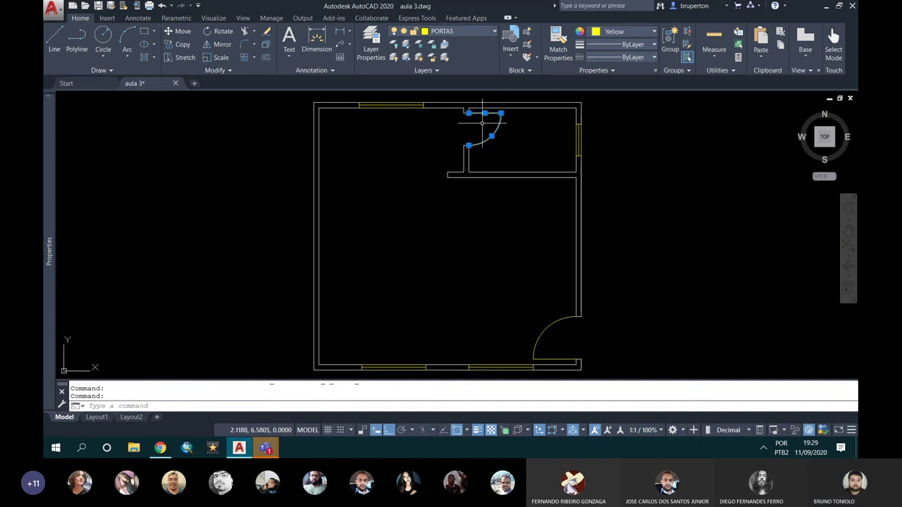
pyautogui.click(620, 35)
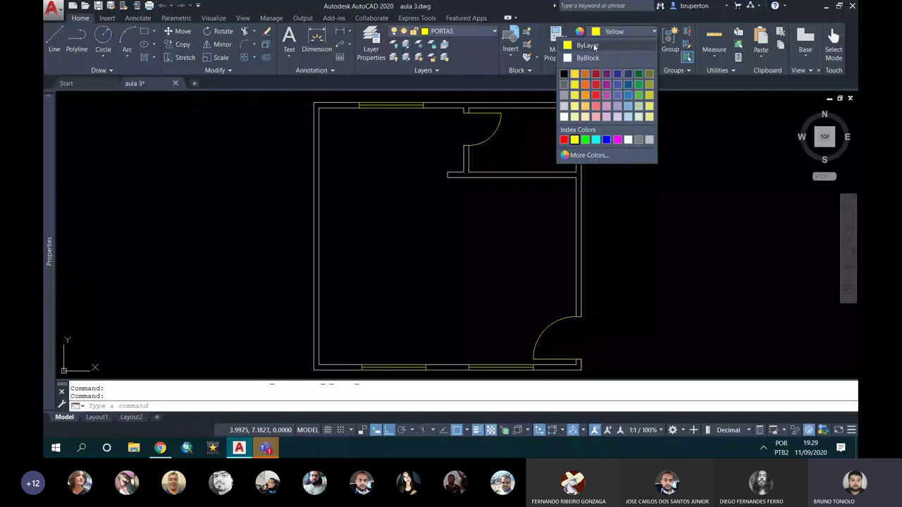
pyautogui.click(595, 47)
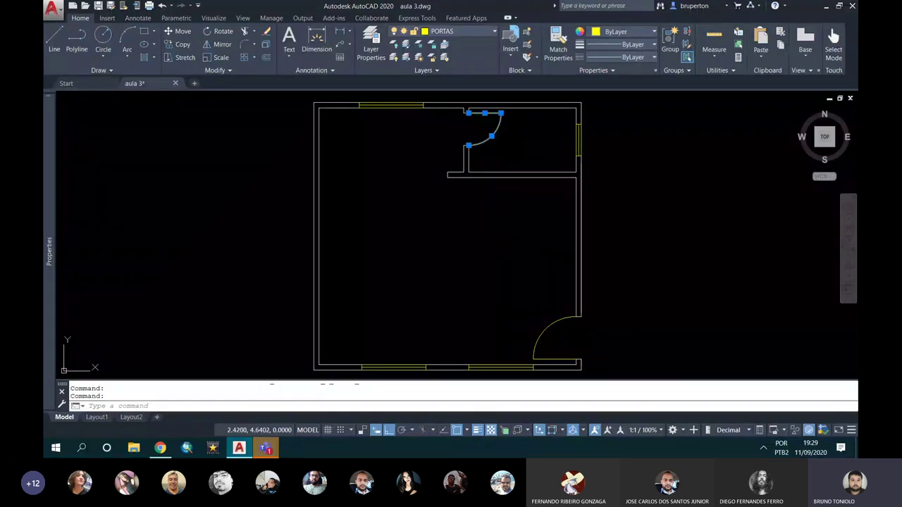
pyautogui.press('Escape')
pyautogui.press('Escape')
# - Put the lower door's arc and leaf on PORTAS with ByLayer colour
pyautogui.click(548, 327)
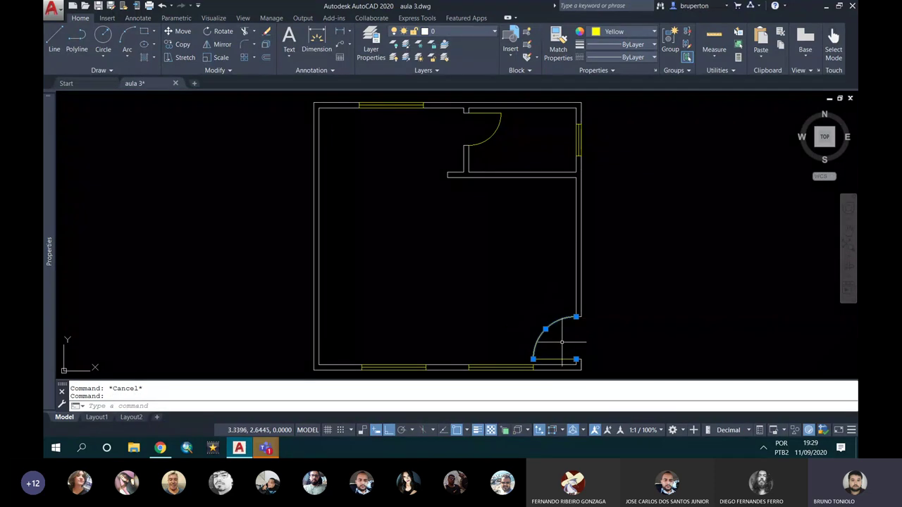
pyautogui.click(564, 359)
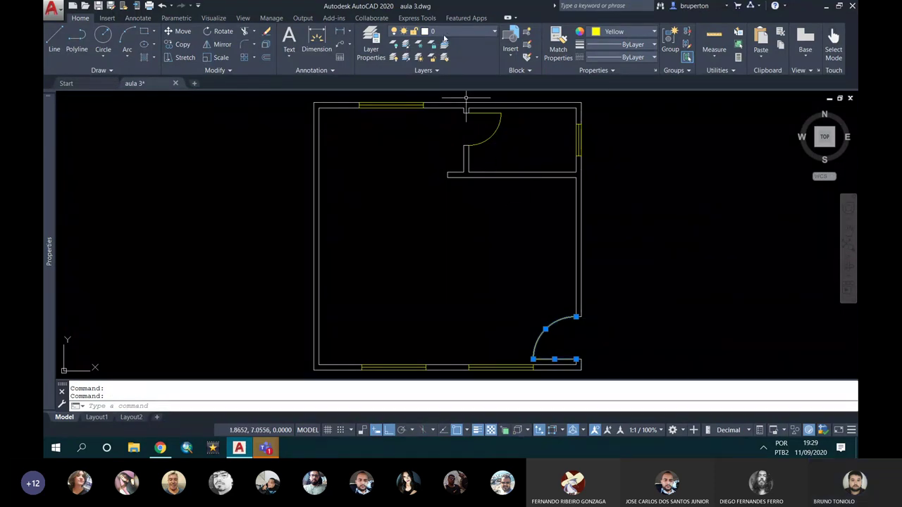
pyautogui.click(447, 32)
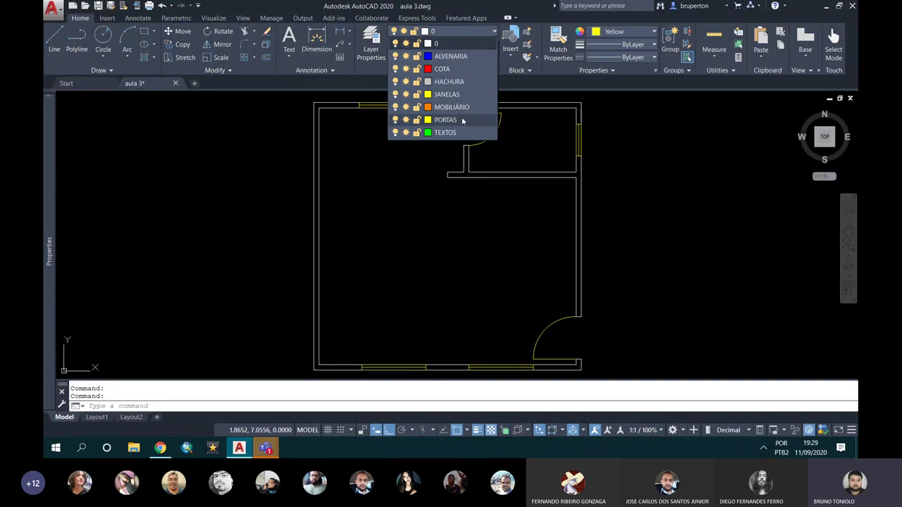
pyautogui.click(445, 120)
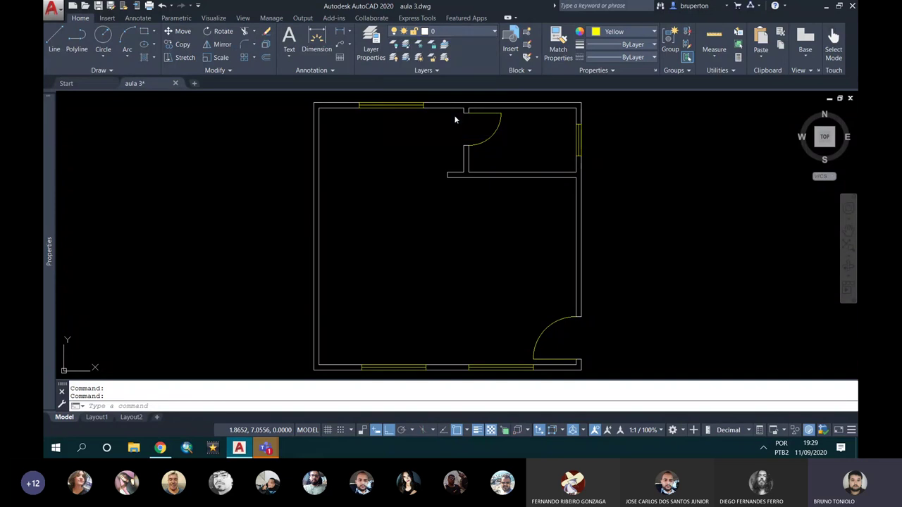
pyautogui.click(607, 33)
pyautogui.click(606, 46)
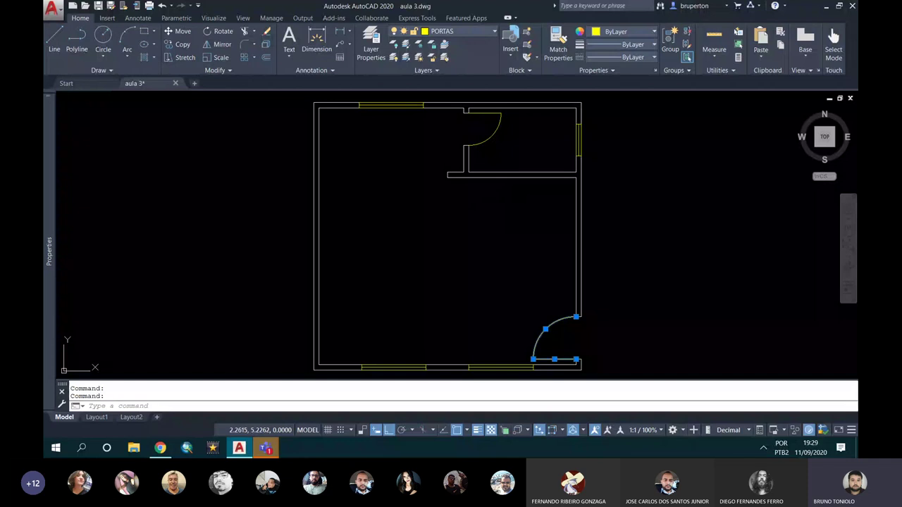
pyautogui.press('Escape')
pyautogui.press('Escape')
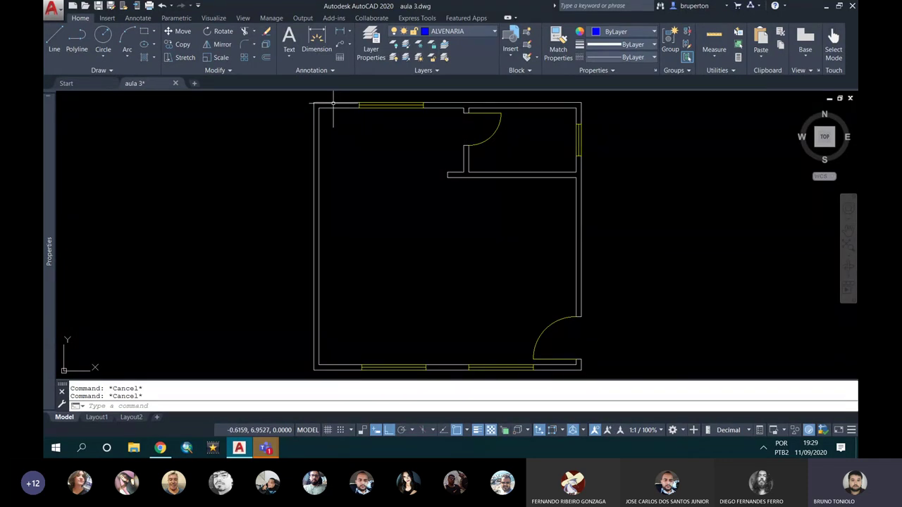
# - Move the short top-left wall line onto ALVENARIA, recenter the plan, then open Start
pyautogui.click(332, 103)
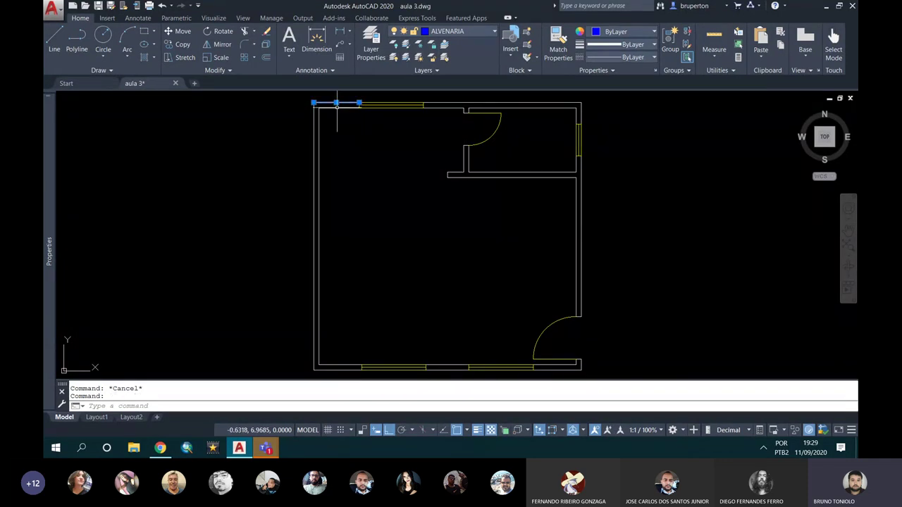
pyautogui.click(453, 35)
pyautogui.click(450, 56)
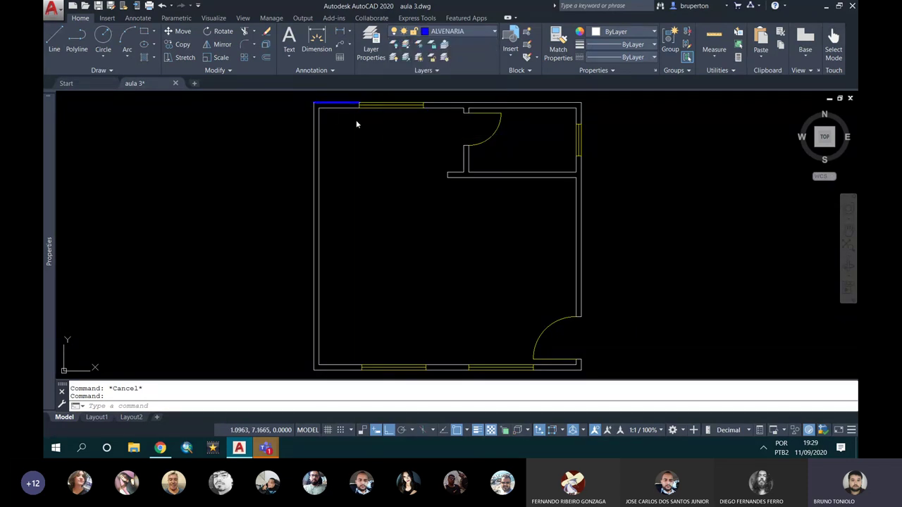
pyautogui.press('Escape')
pyautogui.scroll(4, 319, 102)
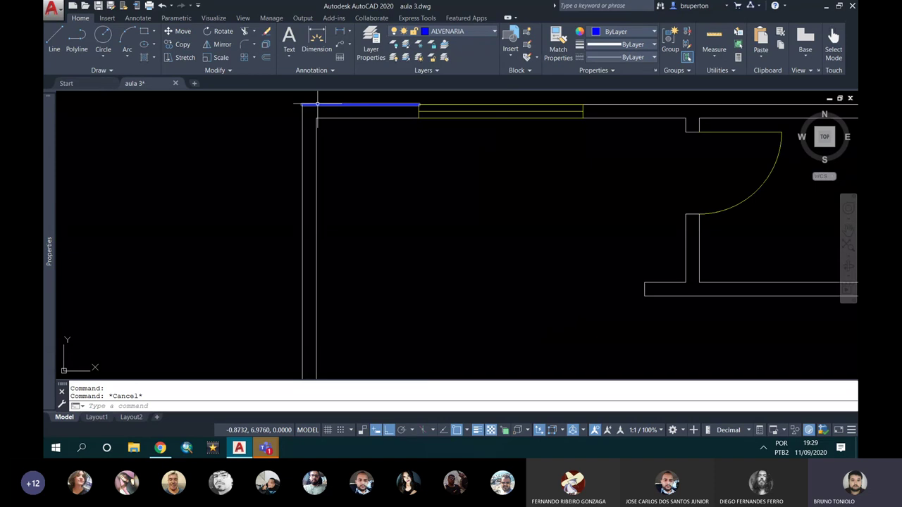
pyautogui.scroll(-3, 320, 102)
pyautogui.scroll(-2, 319, 102)
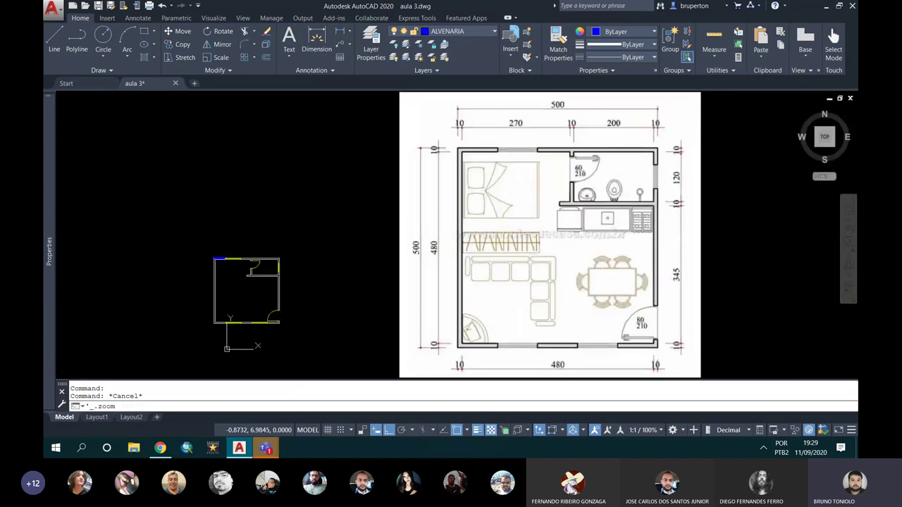
pyautogui.scroll(2, 225, 280)
pyautogui.scroll(2, 225, 281)
pyautogui.moveTo(225, 281)
pyautogui.mouseDown(button='middle')
pyautogui.moveTo(298, 236)
pyautogui.moveTo(281, 198)
pyautogui.moveTo(283, 213)
pyautogui.mouseUp(button='middle')
pyautogui.scroll(2, 262, 244)
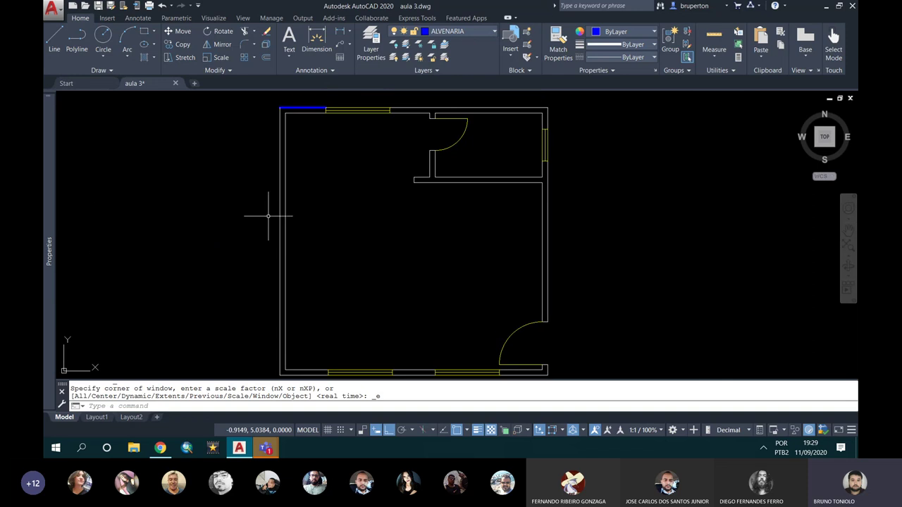
pyautogui.click(56, 448)
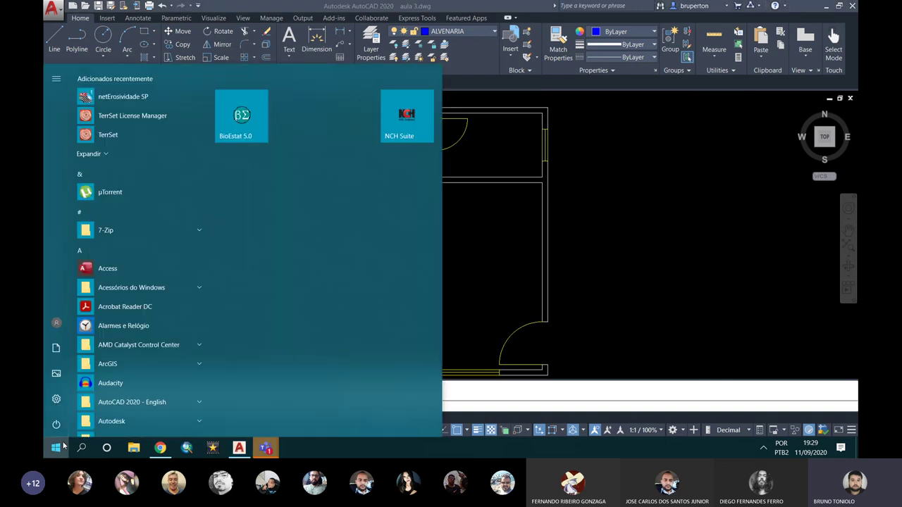
# - Launch Word, create a blank document and type the user's name
pyautogui.write('WORD')
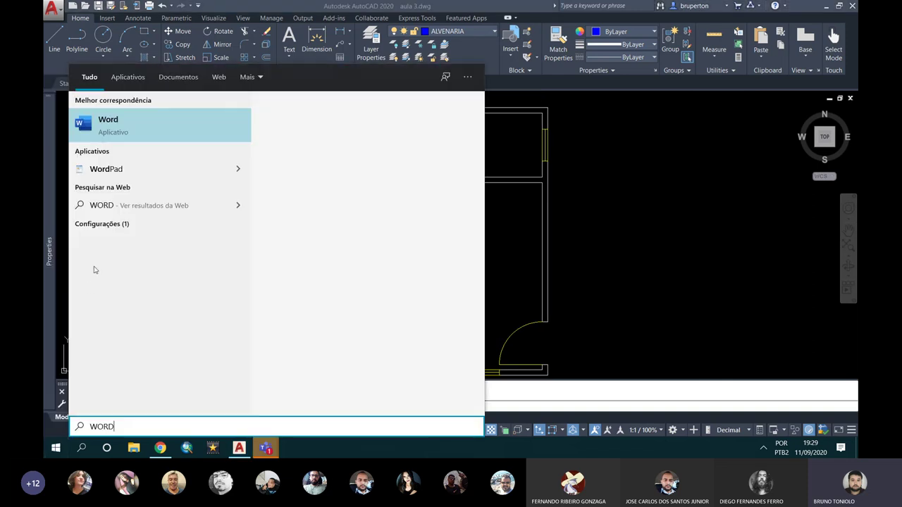
pyautogui.click(131, 136)
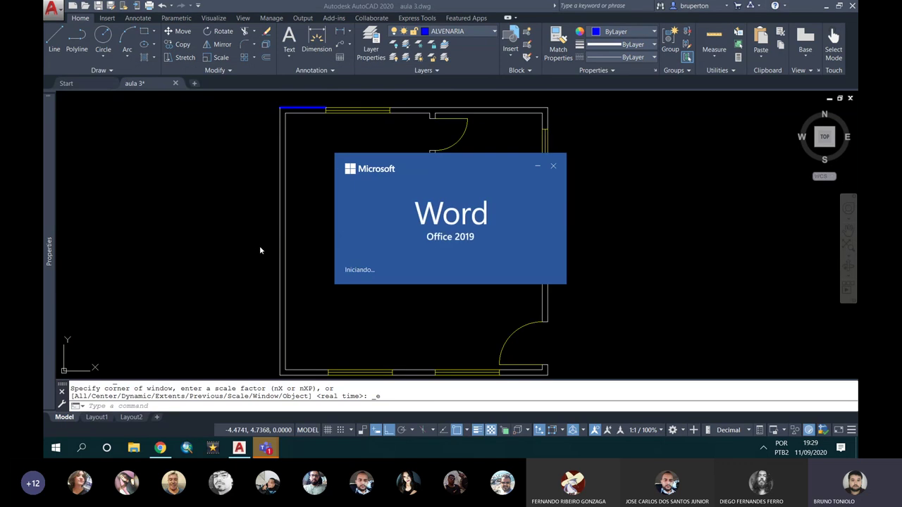
pyautogui.moveTo(367, 246)
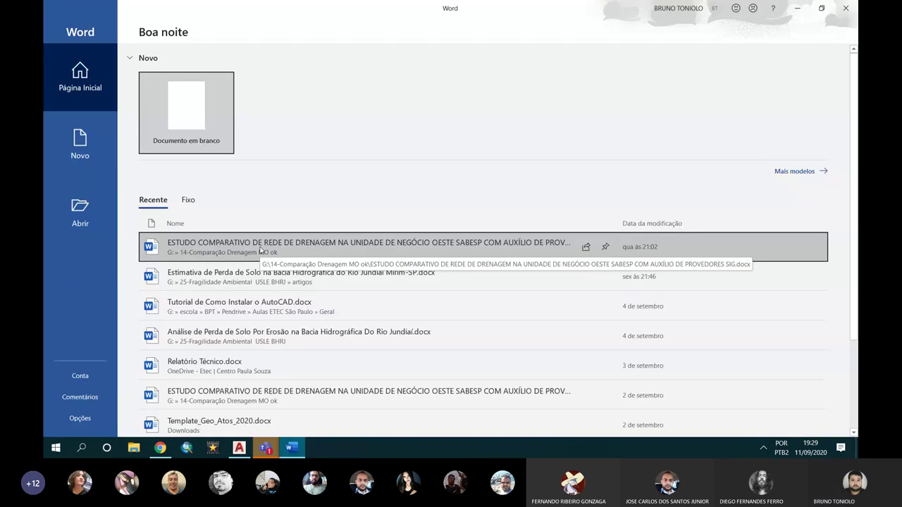
pyautogui.click(161, 136)
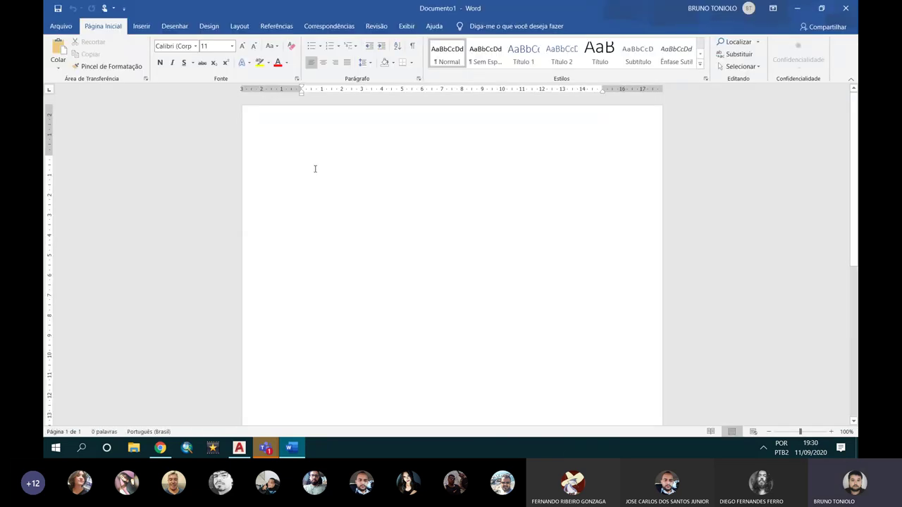
pyautogui.write('BRUNO PEREIRA')
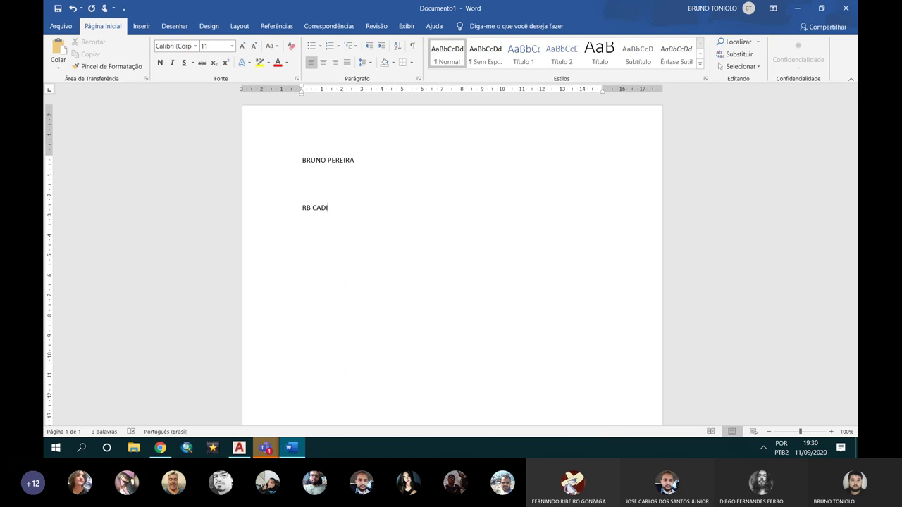
# - Format the first line as red Arial Black at 36 pt
pyautogui.moveTo(363, 168); pyautogui.dragTo(296, 141)
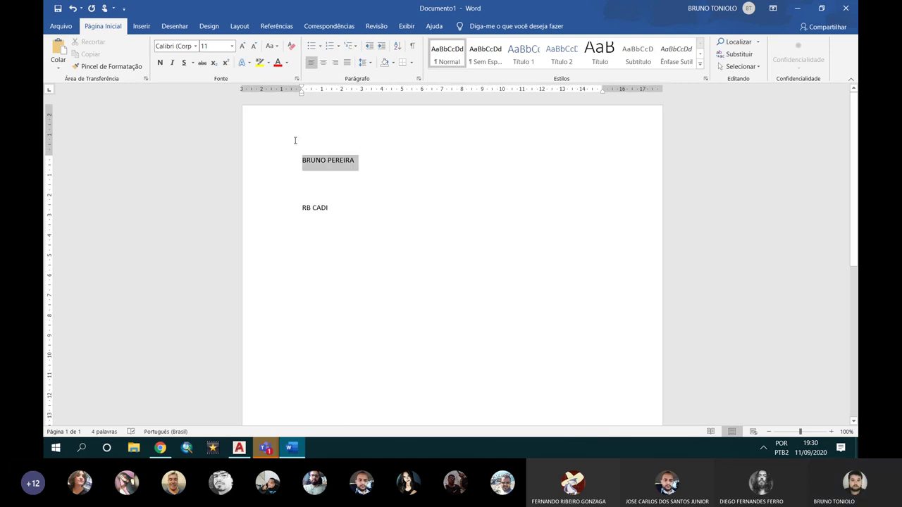
pyautogui.click(232, 46)
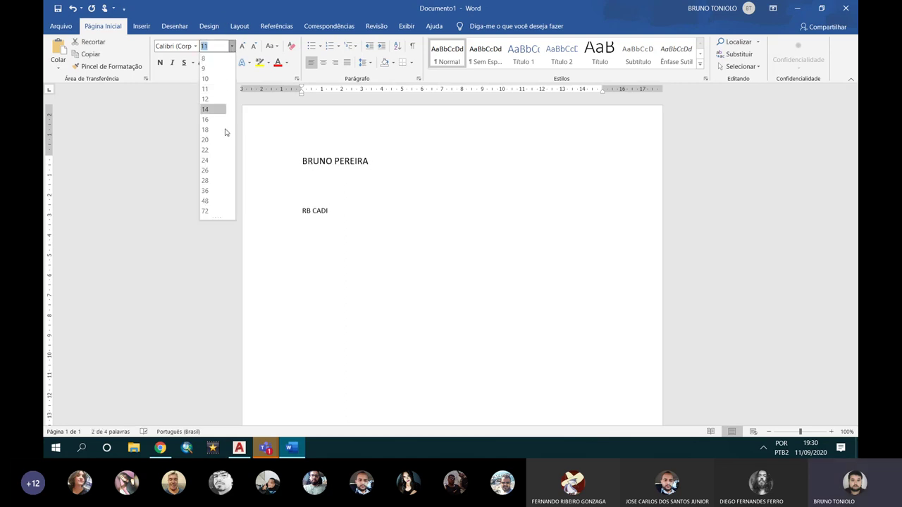
pyautogui.click(214, 189)
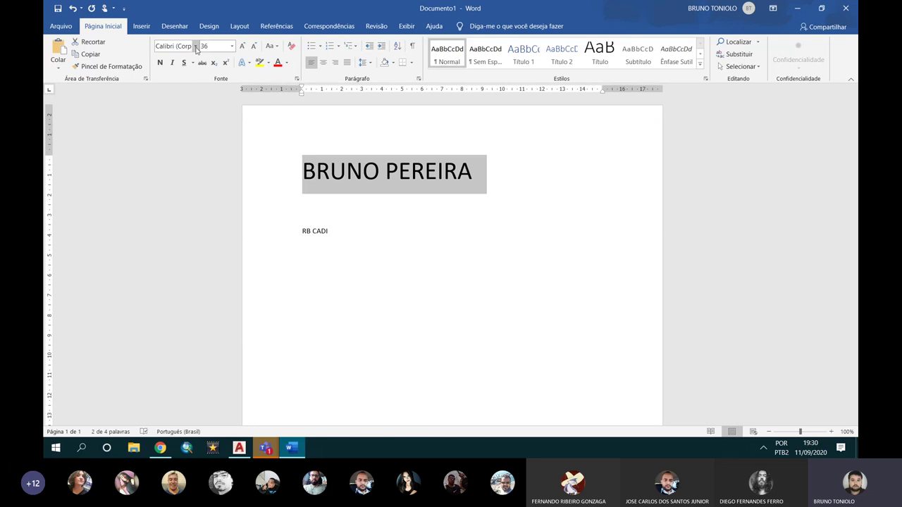
pyautogui.click(195, 46)
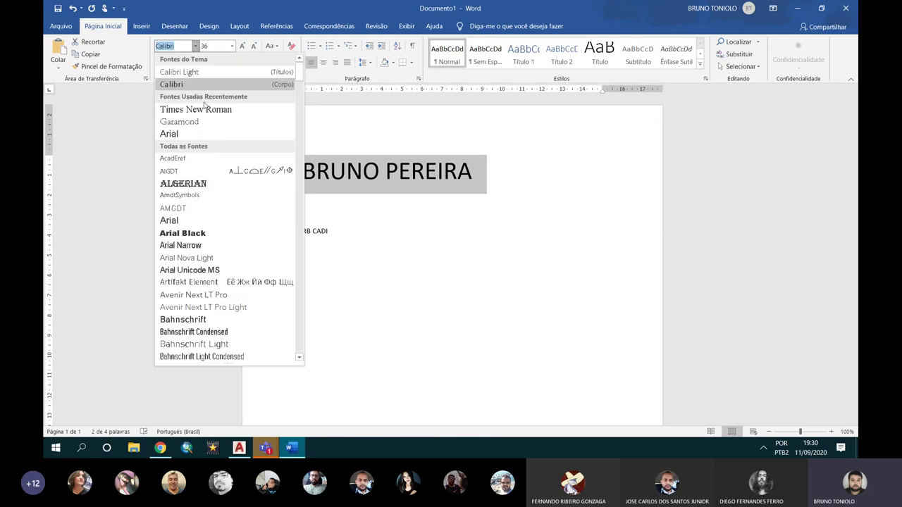
pyautogui.click(204, 232)
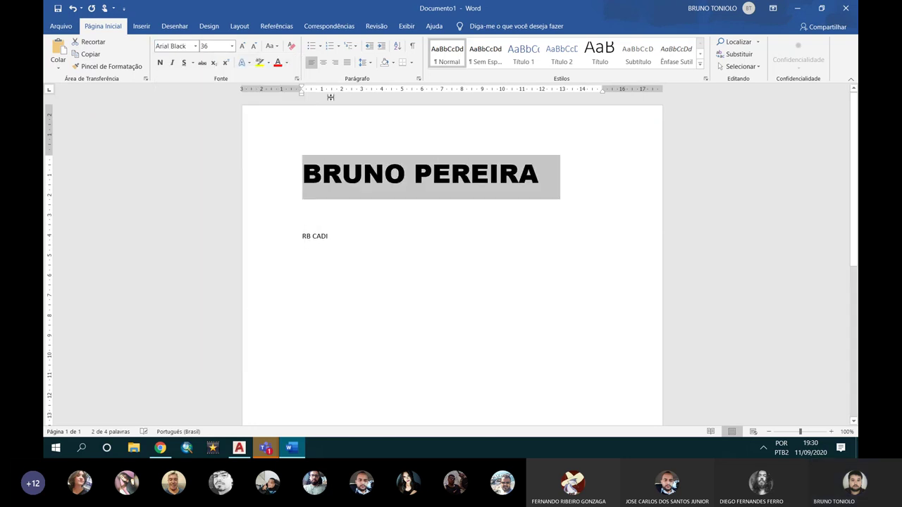
pyautogui.click(282, 65)
pyautogui.click(346, 235)
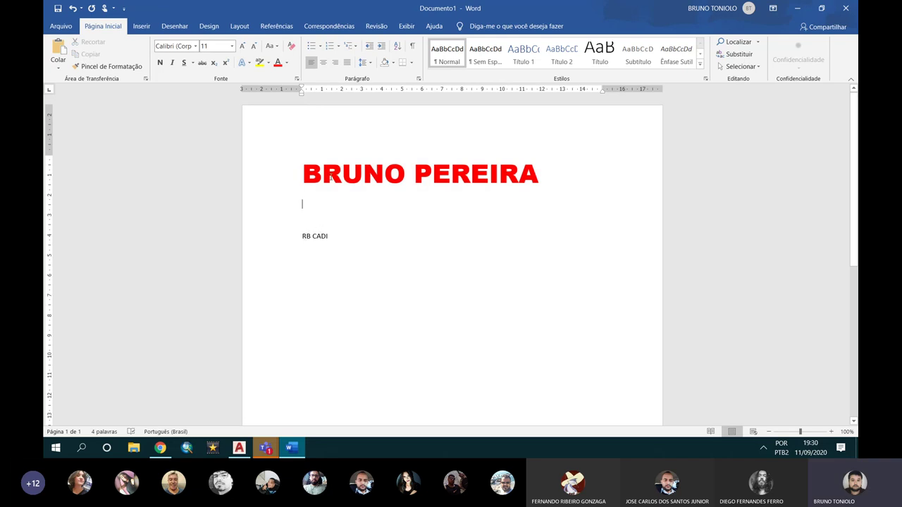
# - Copy that formatting onto the second line with Format Painter, then return to AutoCAD
pyautogui.moveTo(549, 182); pyautogui.dragTo(331, 176)
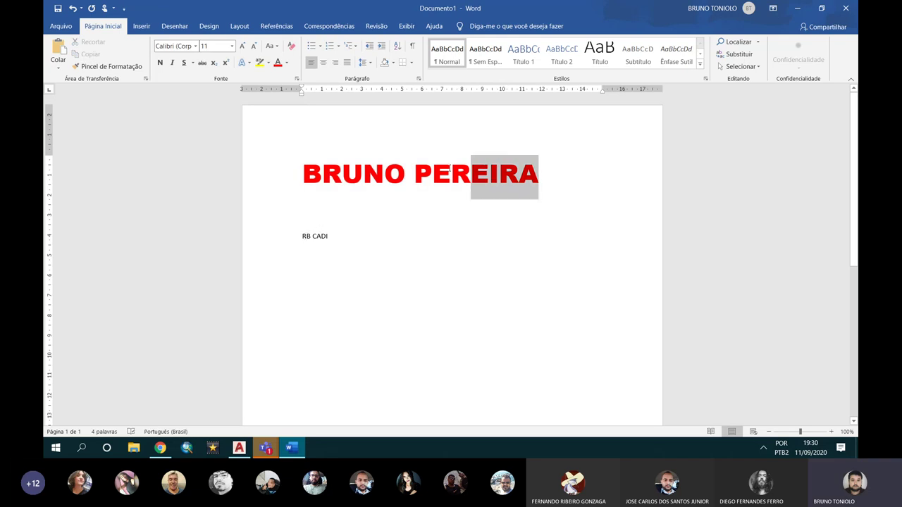
pyautogui.click(109, 67)
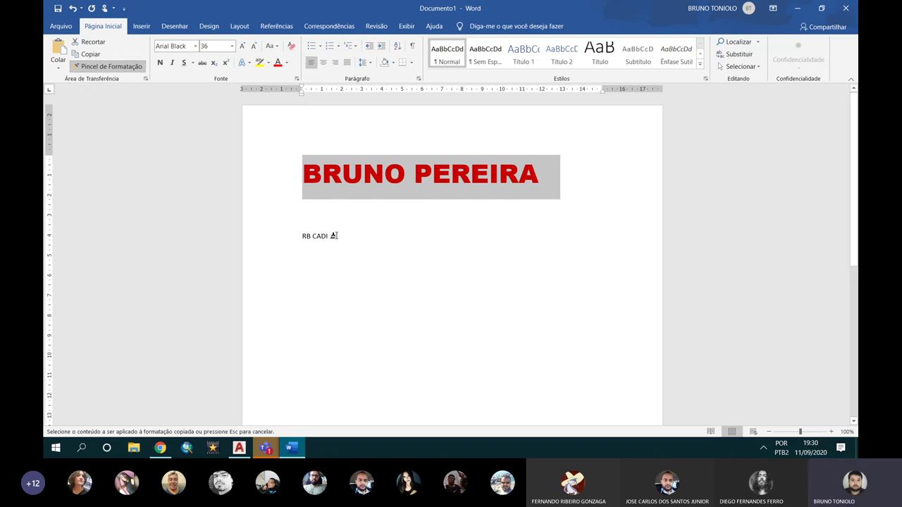
pyautogui.moveTo(329, 235); pyautogui.dragTo(302, 235)
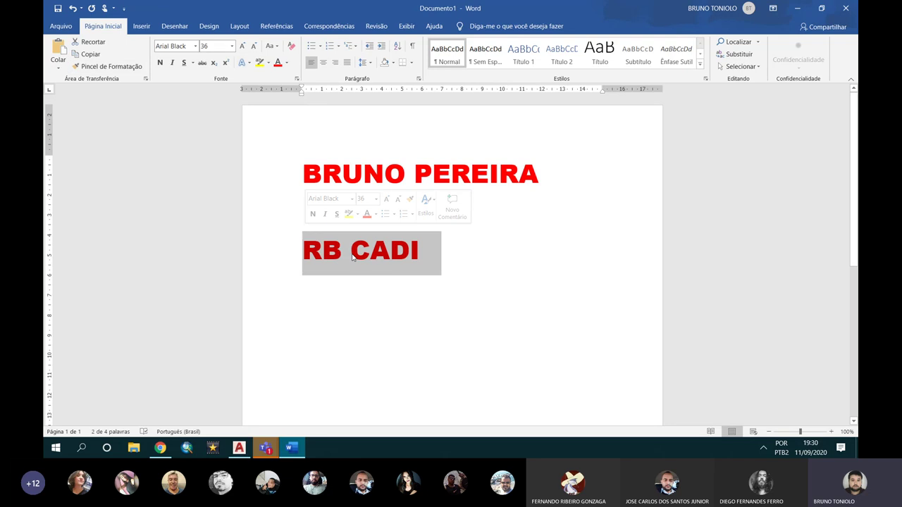
pyautogui.click(352, 240)
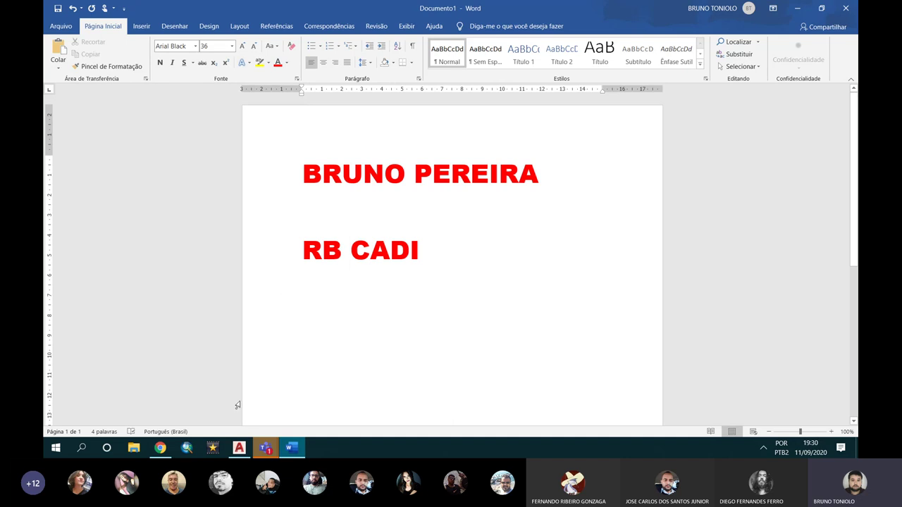
pyautogui.moveTo(239, 448)
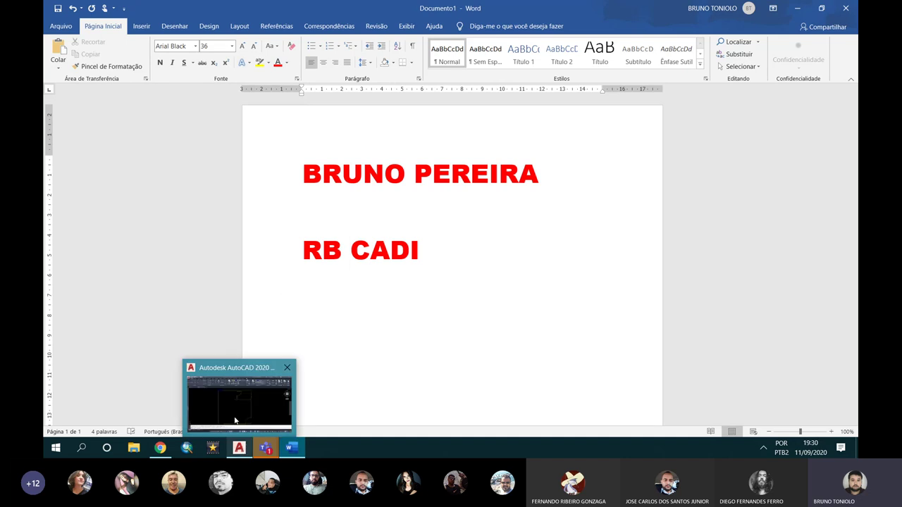
pyautogui.click(235, 420)
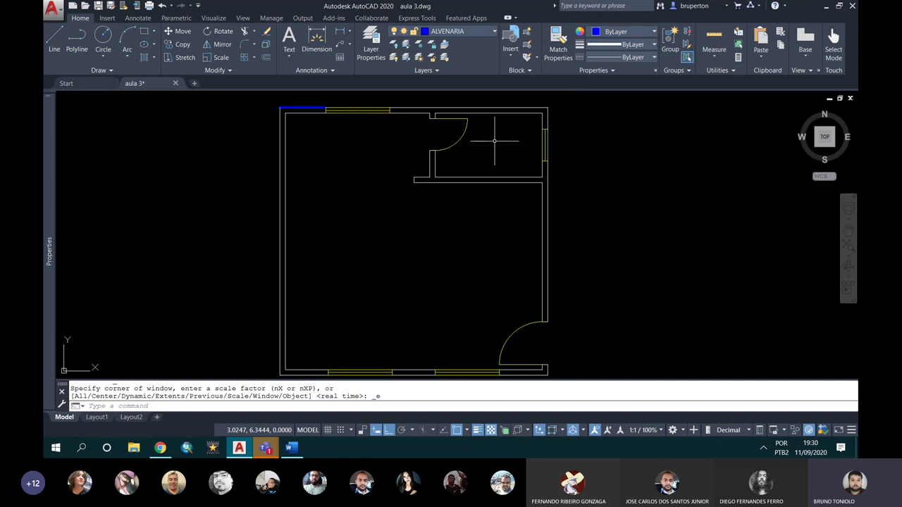
# - Use MATCHPROP from the blue top wall on the left, inner horizontal, door-side and right walls
pyautogui.write('MA')
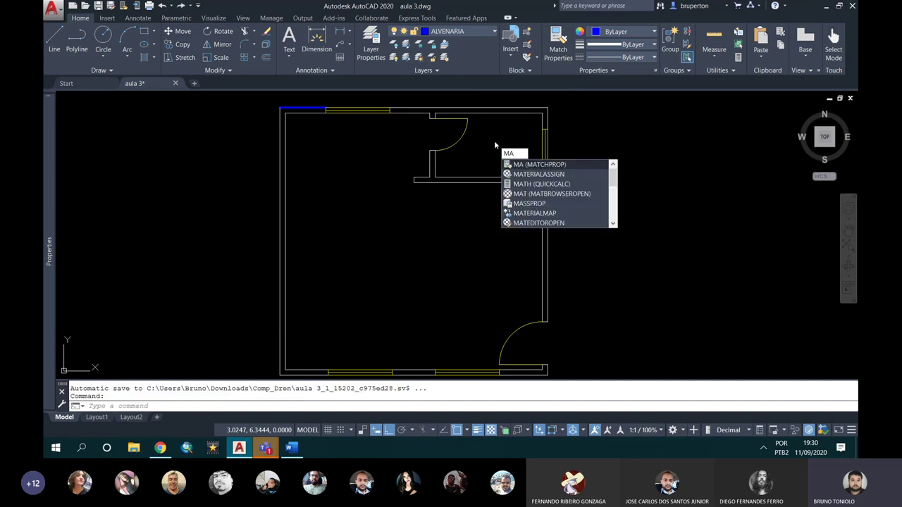
pyautogui.press('Return')
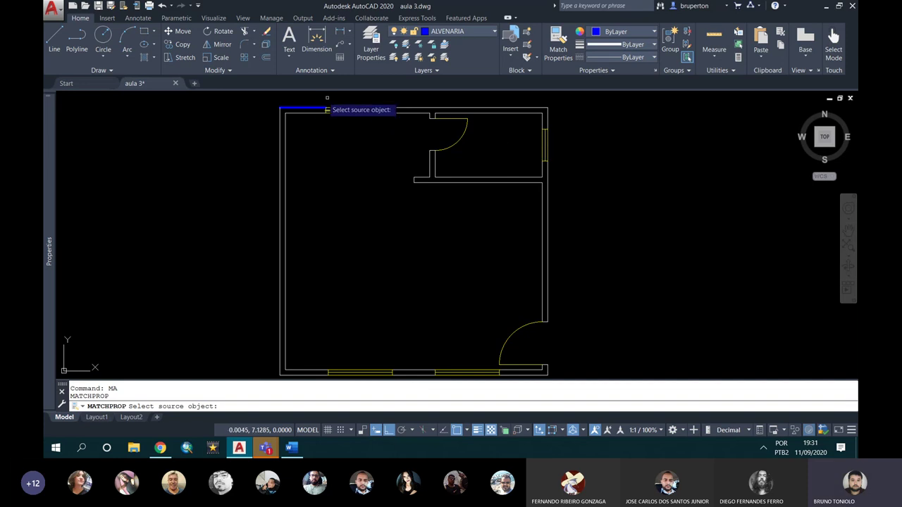
pyautogui.click(309, 110)
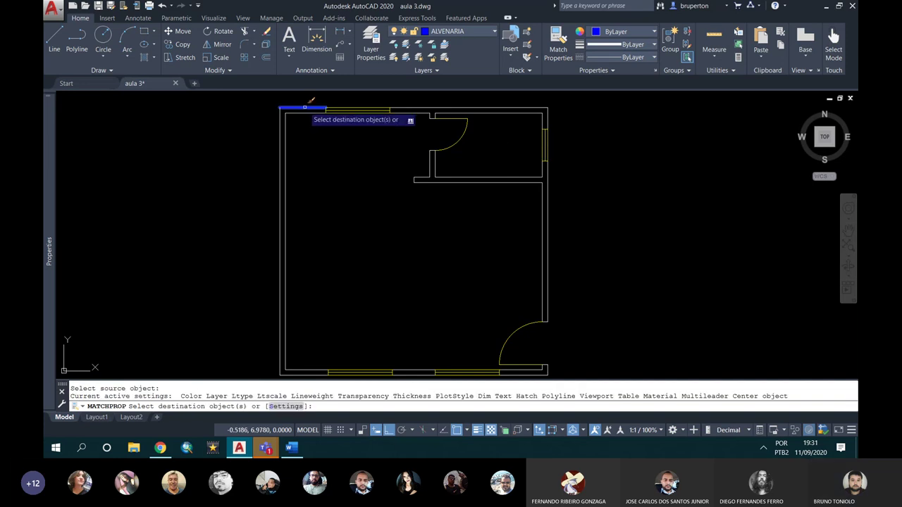
pyautogui.click(286, 150)
pyautogui.click(286, 150)
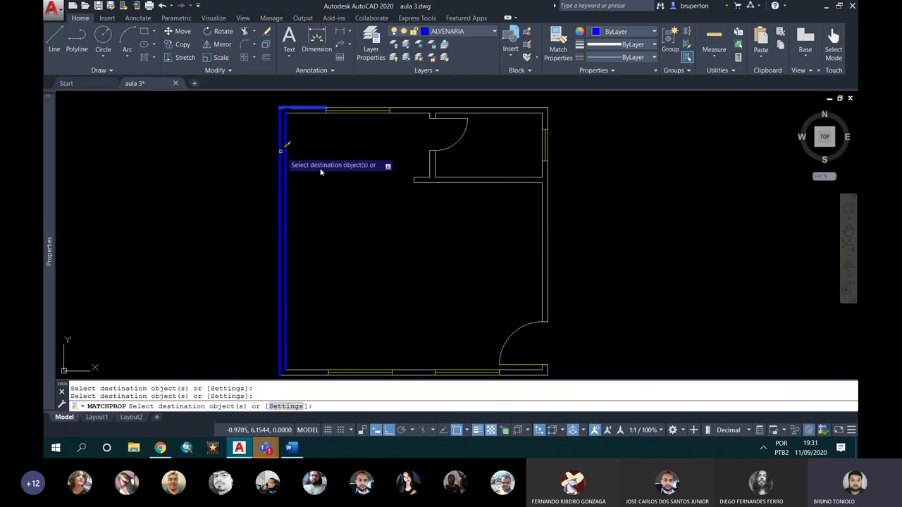
pyautogui.click(443, 177)
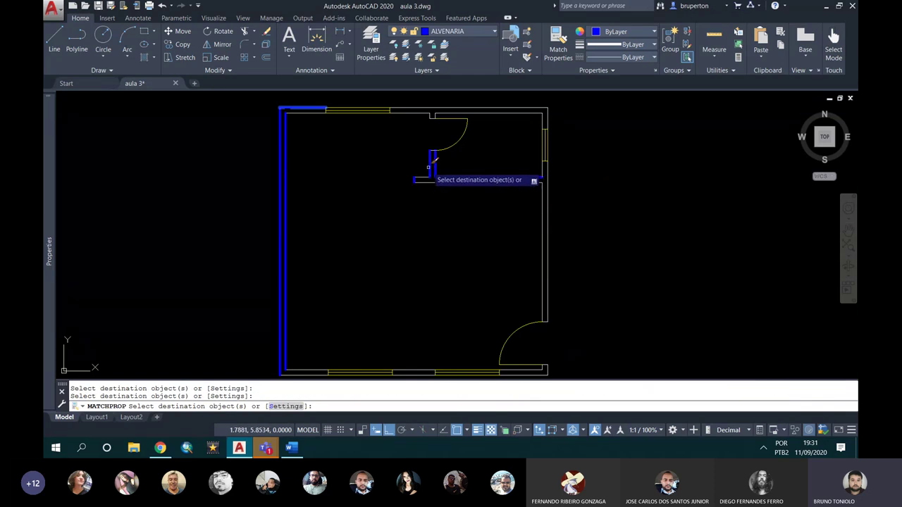
pyautogui.click(420, 149)
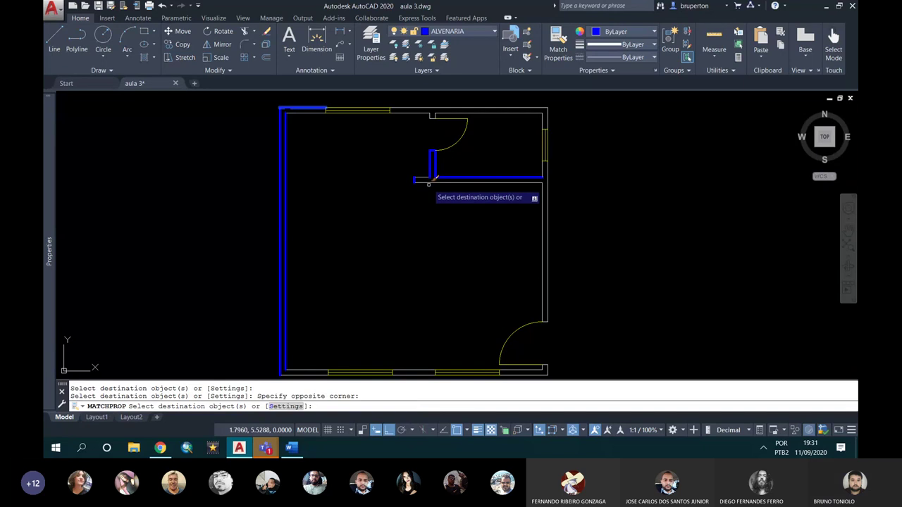
pyautogui.click(421, 176)
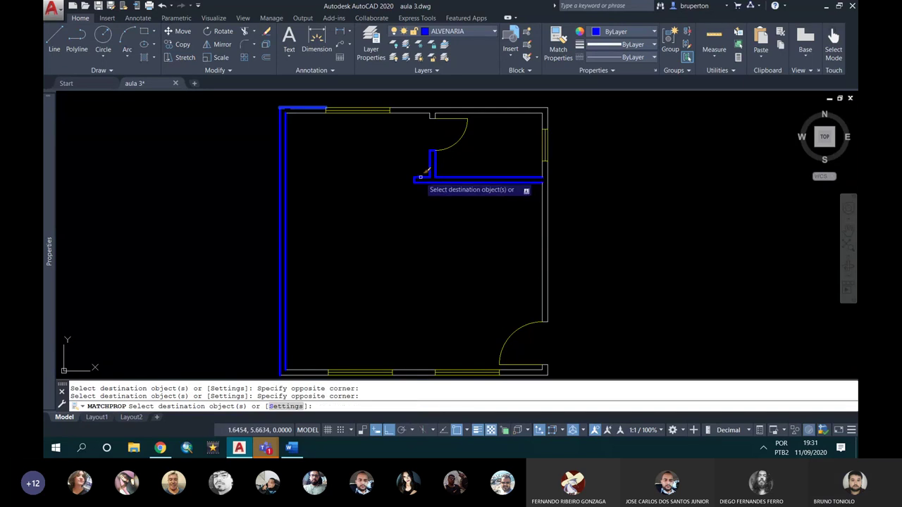
pyautogui.click(542, 255)
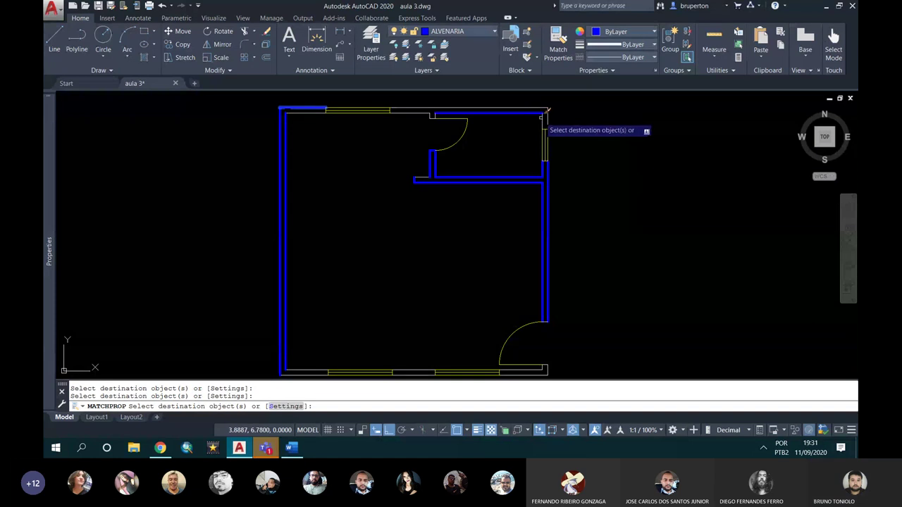
# - Match the door-opening wall, the piece between bottom windows and the door-corner segments
pyautogui.scroll(3, 548, 123)
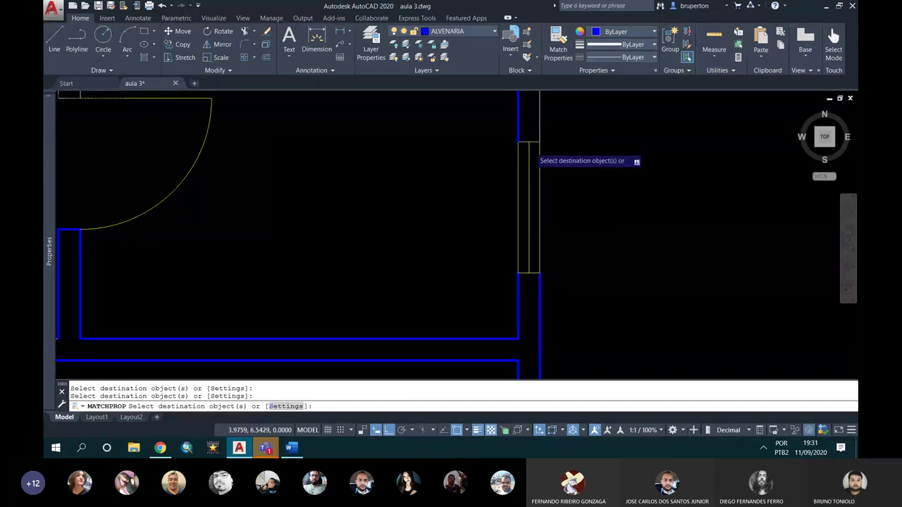
pyautogui.scroll(-2, 533, 140)
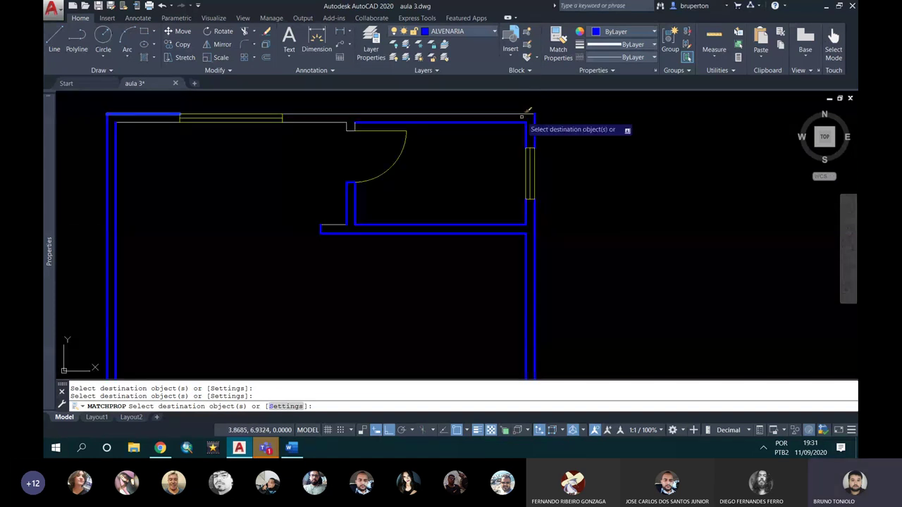
pyautogui.click(352, 126)
pyautogui.click(346, 129)
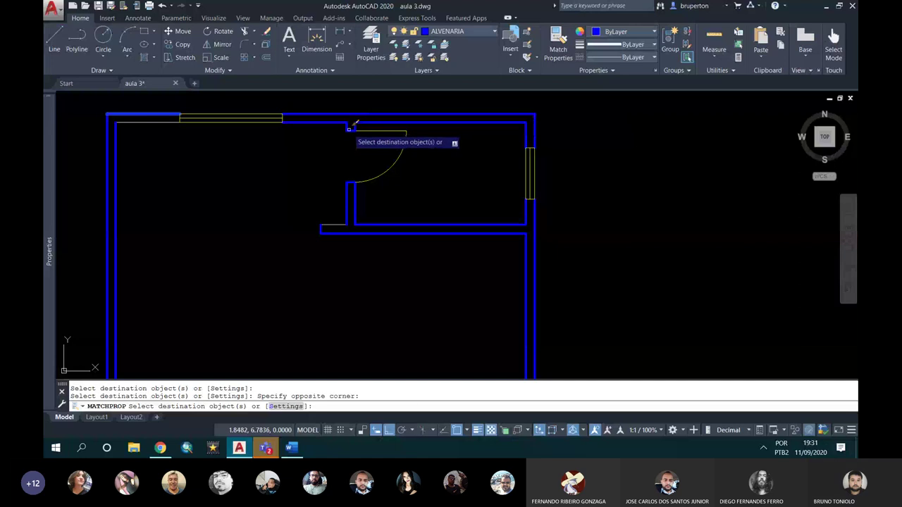
pyautogui.click(347, 129)
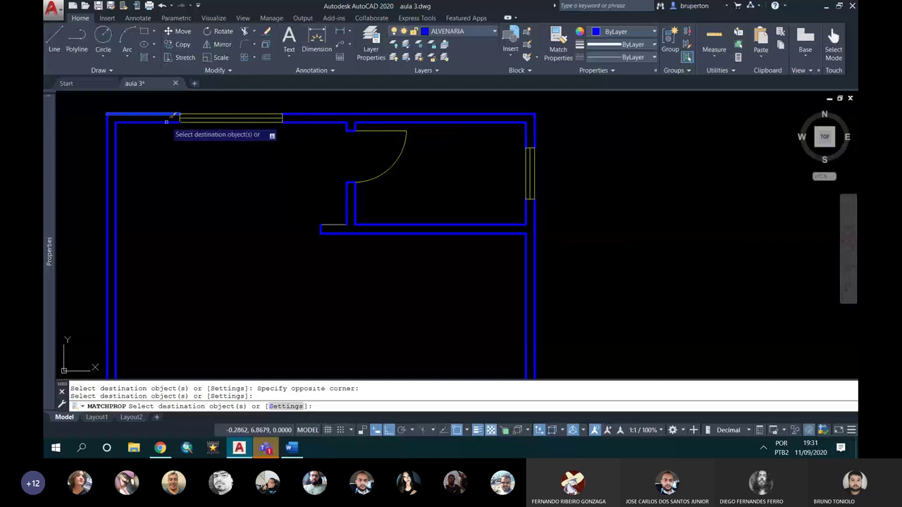
pyautogui.scroll(-2, 167, 119)
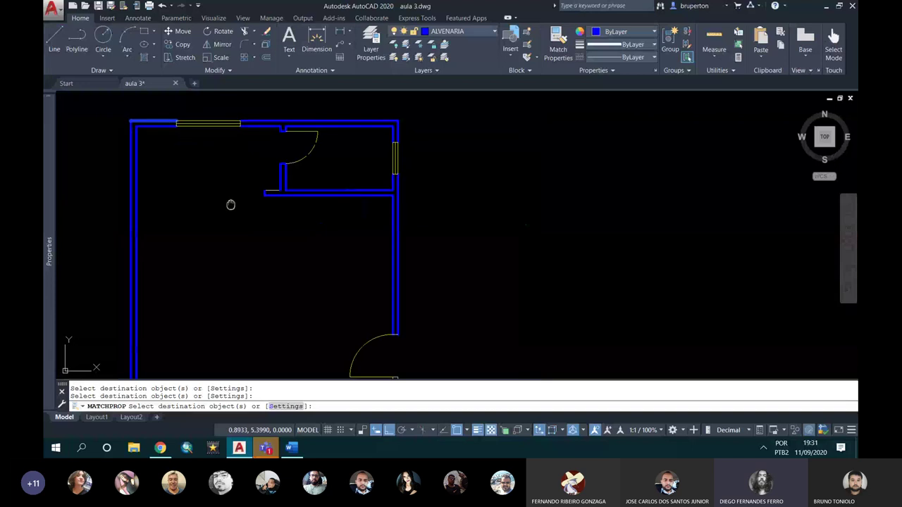
pyautogui.moveTo(230, 205); pyautogui.dragTo(239, 116, button='middle')
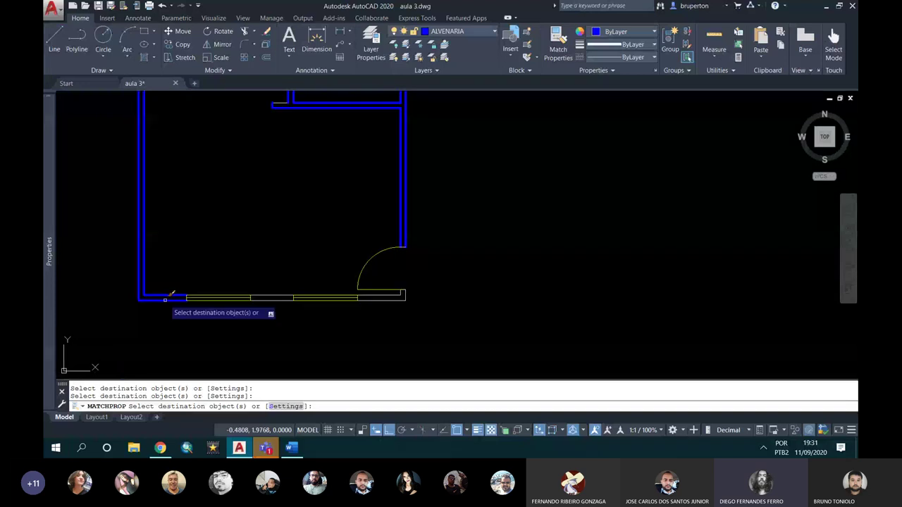
pyautogui.click(264, 296)
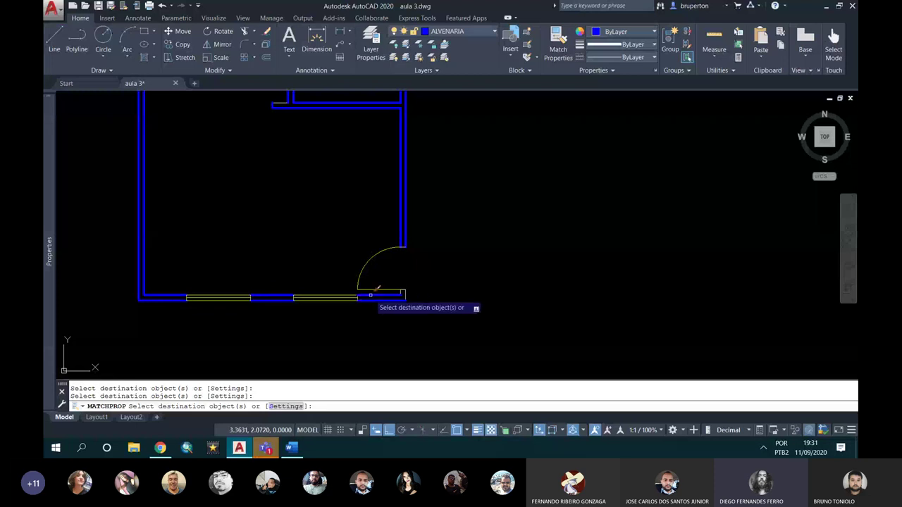
pyautogui.scroll(2, 403, 302)
pyautogui.scroll(2, 402, 303)
pyautogui.click(397, 256)
pyautogui.click(407, 251)
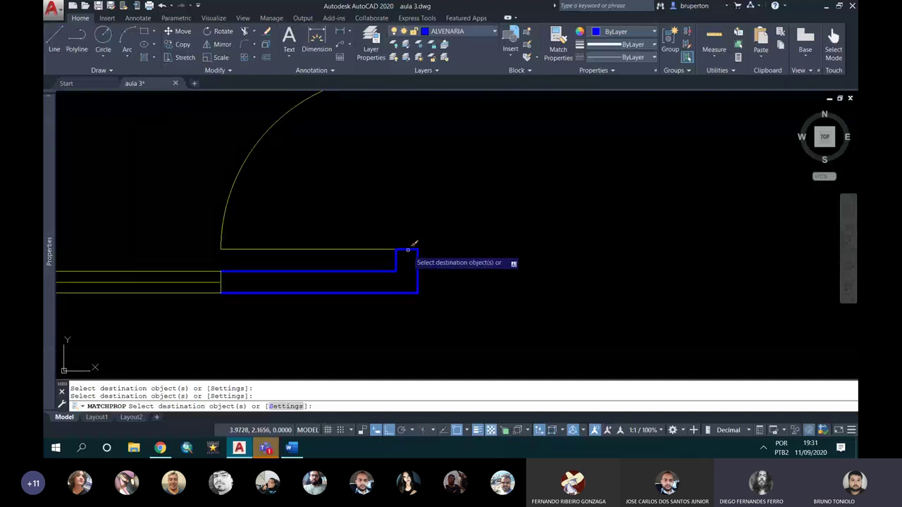
# - Pan across the room to check all walls are blue, then end property matching
pyautogui.scroll(-2, 413, 246)
pyautogui.scroll(-2, 415, 233)
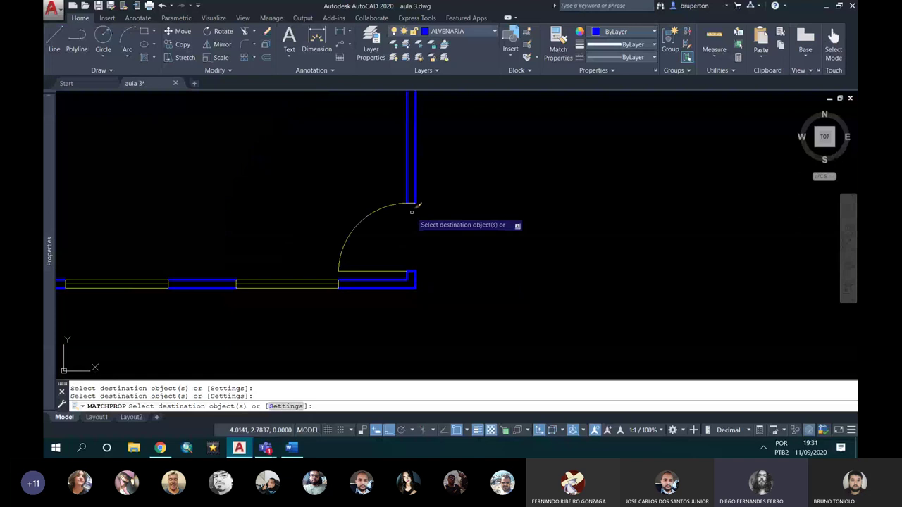
pyautogui.scroll(-2, 411, 228)
pyautogui.moveTo(374, 176); pyautogui.dragTo(357, 248, button='middle')
pyautogui.scroll(5, 267, 310)
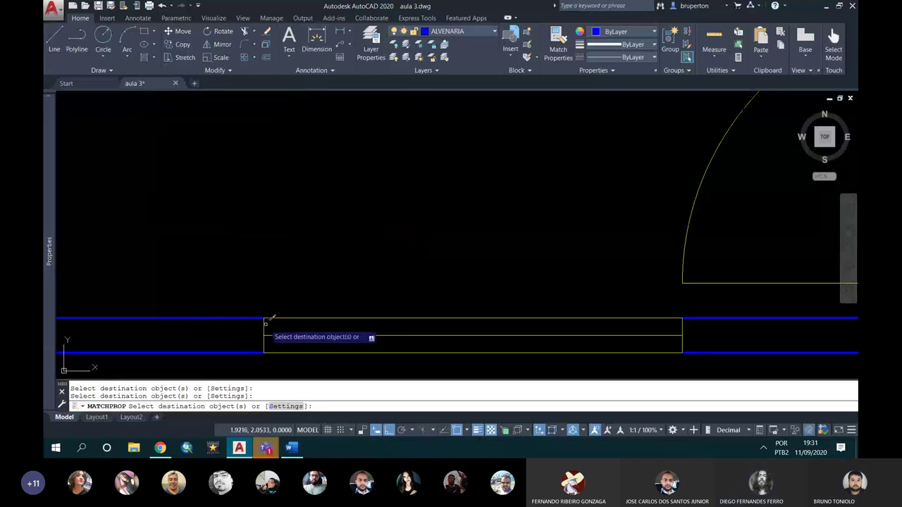
pyautogui.scroll(-4, 267, 321)
pyautogui.scroll(-2, 321, 296)
pyautogui.moveTo(317, 261); pyautogui.dragTo(348, 281, button='middle')
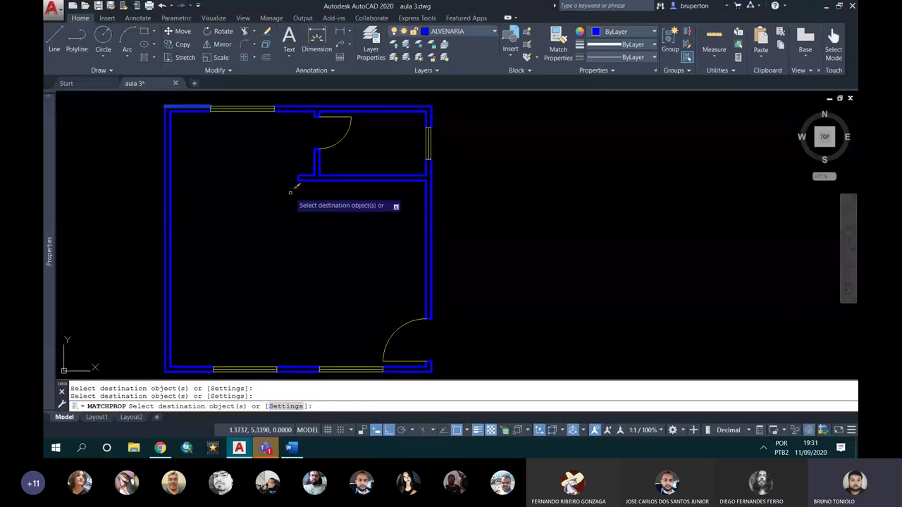
pyautogui.press('Escape')
pyautogui.scroll(4, 257, 120)
pyautogui.moveTo(252, 117); pyautogui.dragTo(360, 233, button='middle')
# - Select the top window's lines and the two bottom-wall windows
pyautogui.click(221, 173)
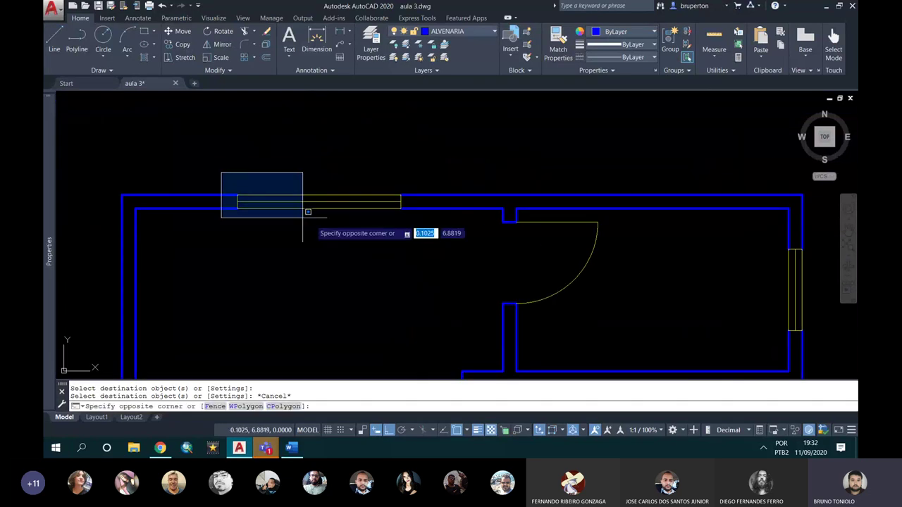
pyautogui.click(402, 239)
pyautogui.click(302, 211)
pyautogui.click(238, 185)
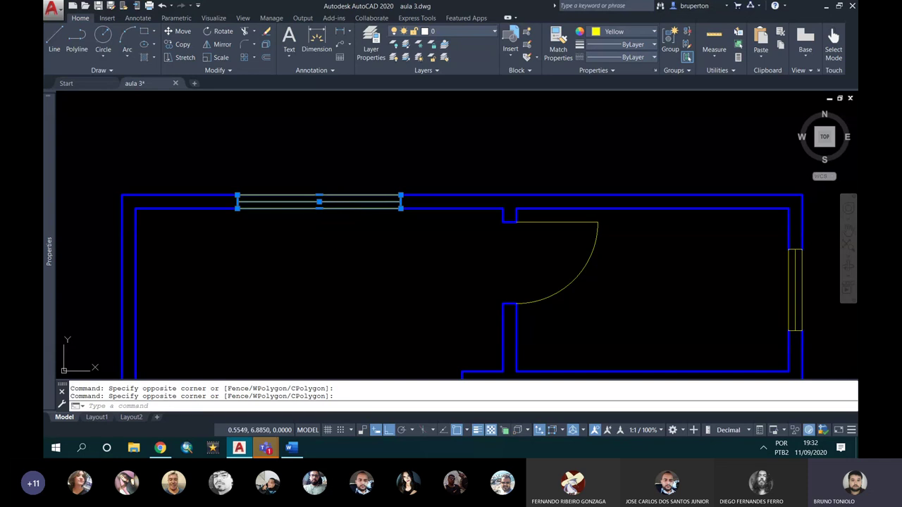
pyautogui.click(332, 203)
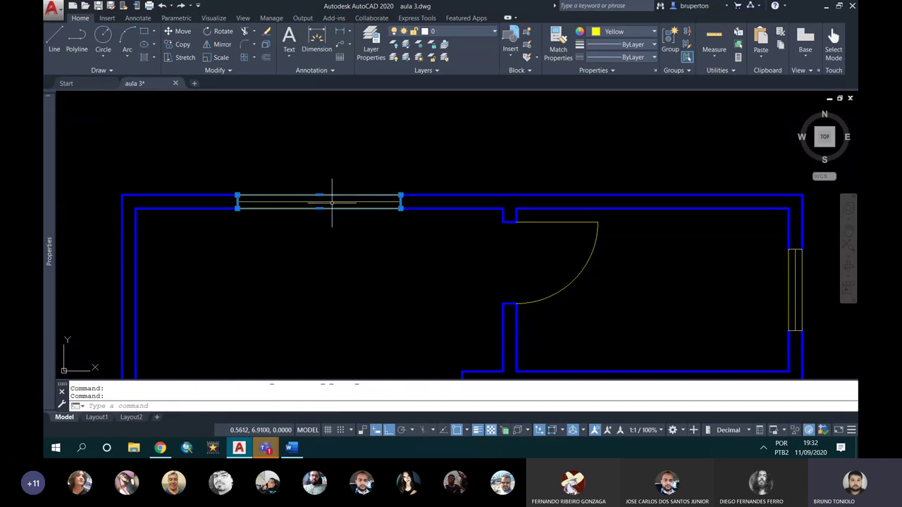
pyautogui.scroll(-2, 332, 203)
pyautogui.scroll(-2, 419, 177)
pyautogui.scroll(6, 424, 183)
pyautogui.scroll(-4, 425, 184)
pyautogui.scroll(-2, 425, 185)
pyautogui.scroll(5, 362, 313)
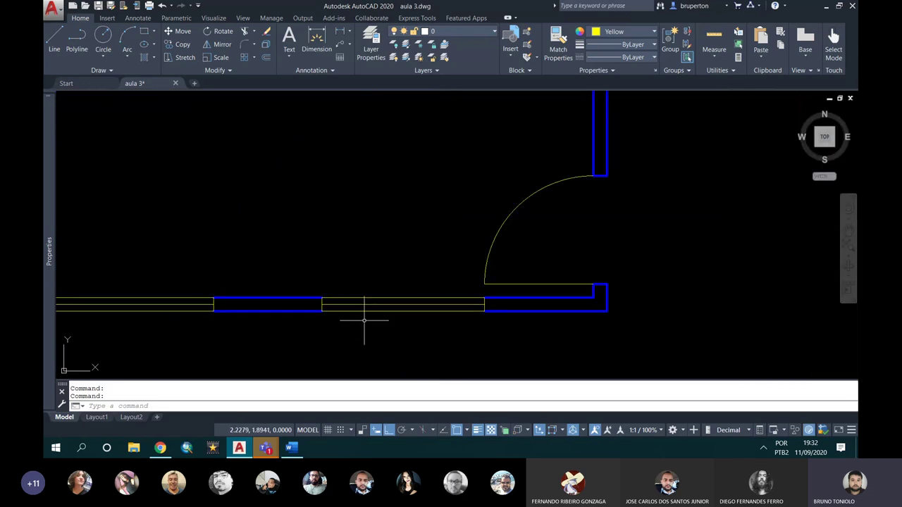
pyautogui.click(363, 312)
pyautogui.scroll(-3, 459, 305)
pyautogui.click(354, 303)
pyautogui.scroll(2, 355, 303)
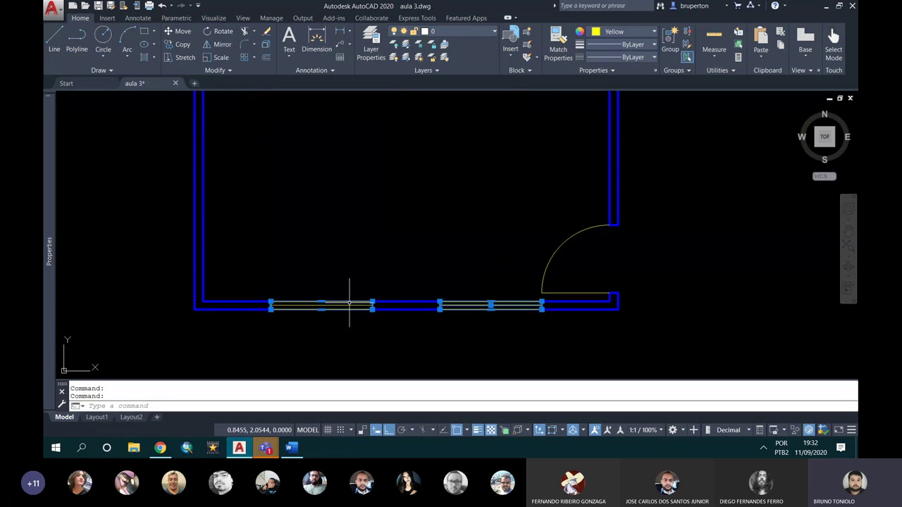
pyautogui.scroll(2, 345, 308)
pyautogui.scroll(-3, 349, 307)
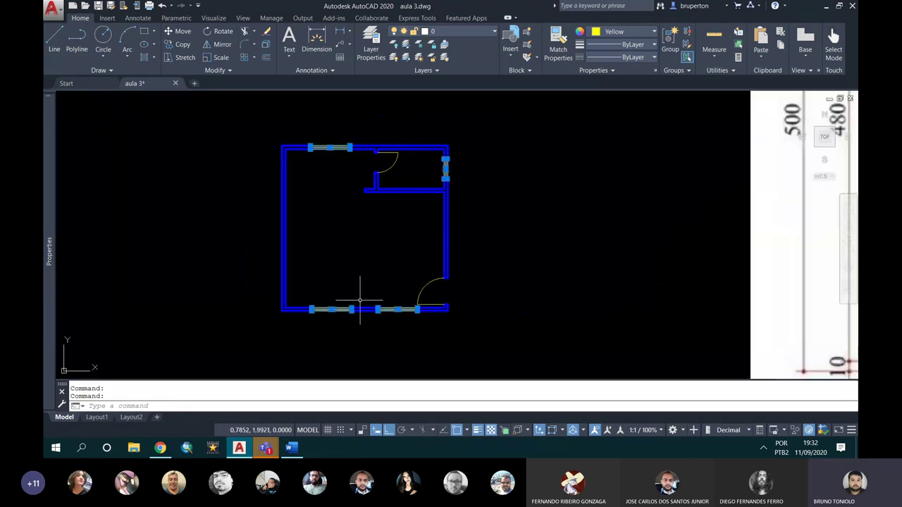
# - Move the selected windows to the JANELAS layer with colour set to ByLayer
pyautogui.click(461, 34)
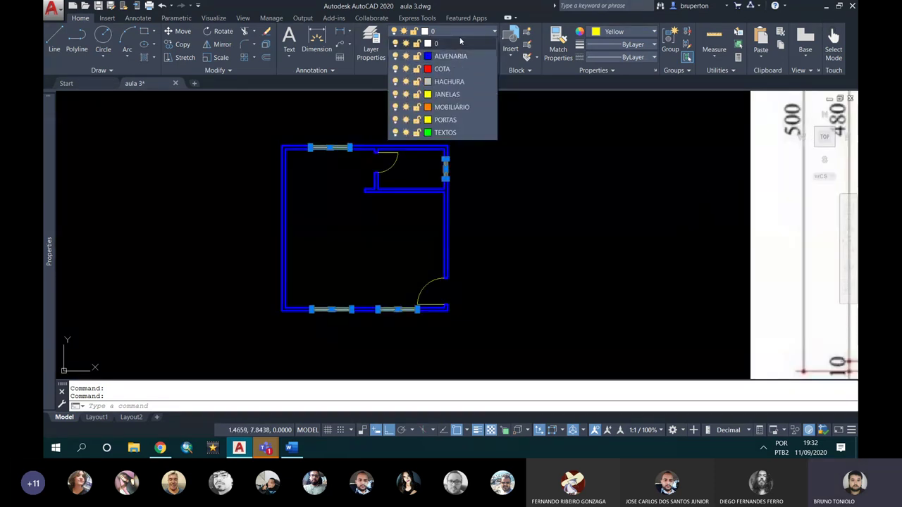
pyautogui.click(453, 95)
pyautogui.click(608, 33)
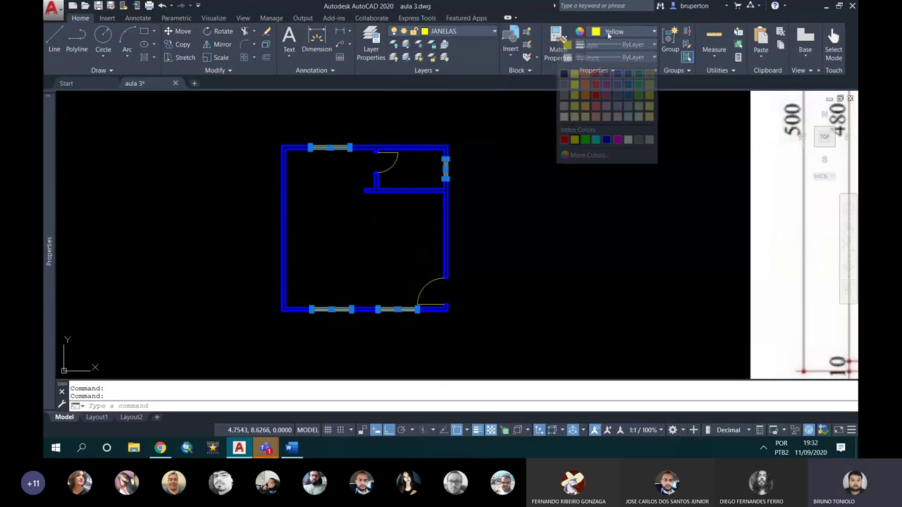
pyautogui.click(610, 43)
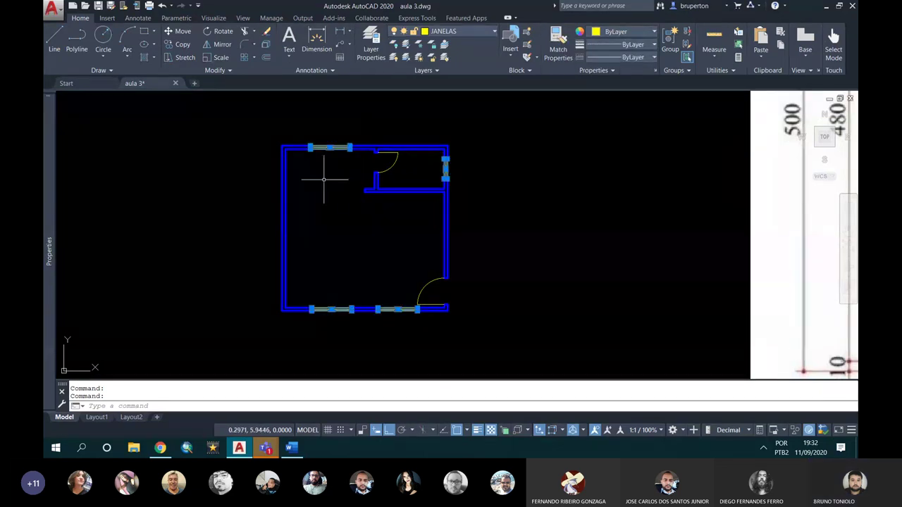
# - Clear the selection and zoom to fit the whole floor plan
pyautogui.scroll(5, 318, 136)
pyautogui.press('Escape')
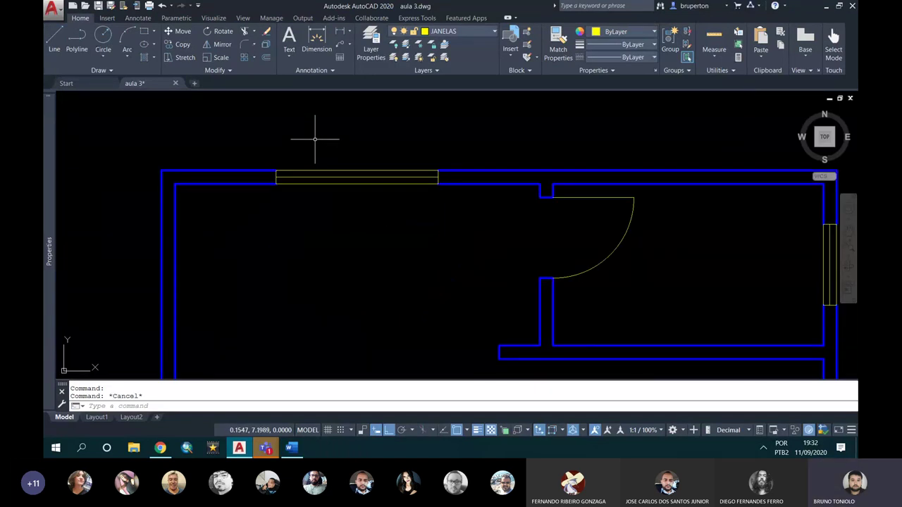
pyautogui.scroll(8, 274, 171)
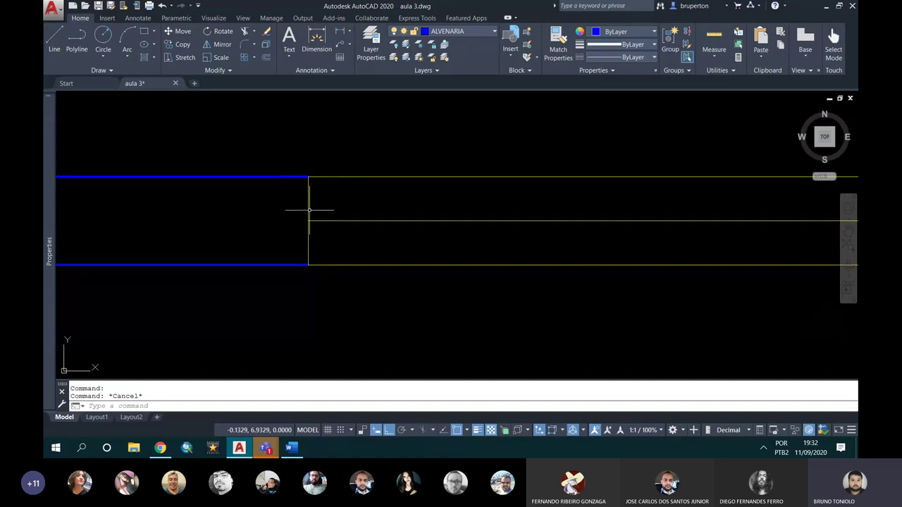
pyautogui.scroll(-8, 311, 204)
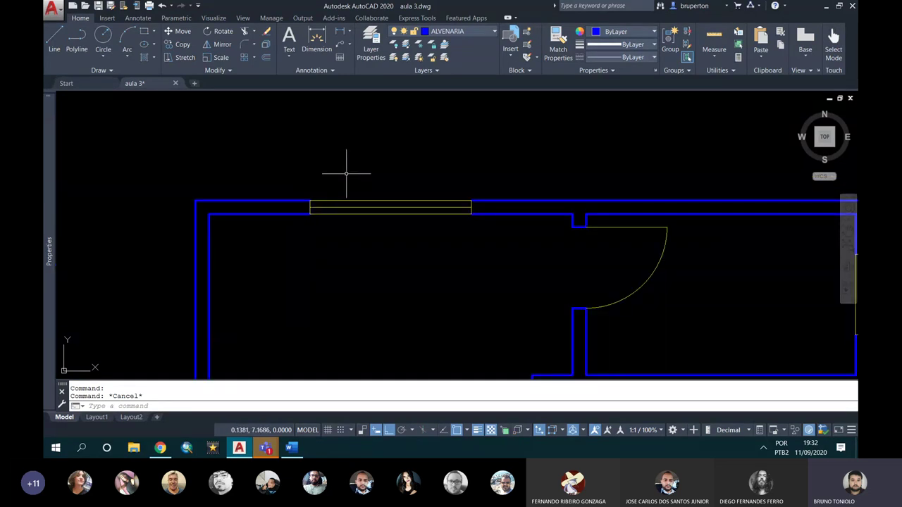
pyautogui.moveTo(346, 172); pyautogui.dragTo(340, 167, button='middle')
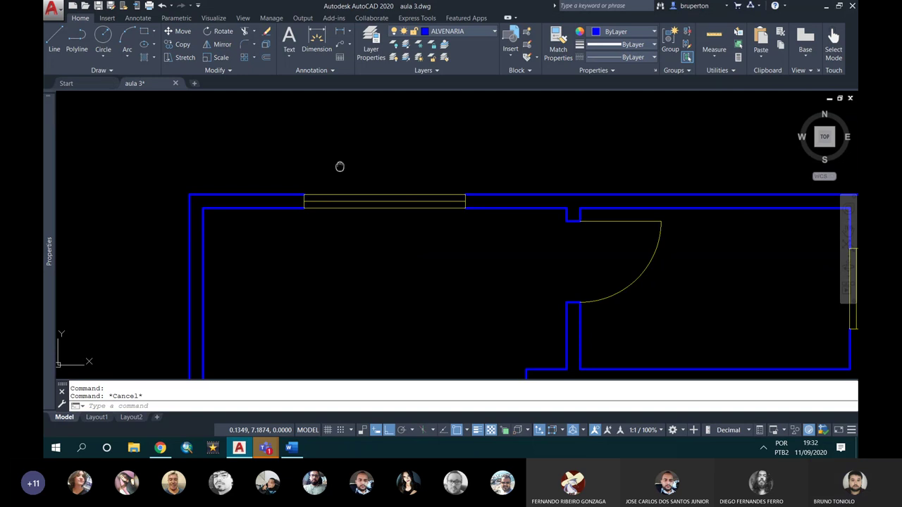
pyautogui.middleClick(340, 166)
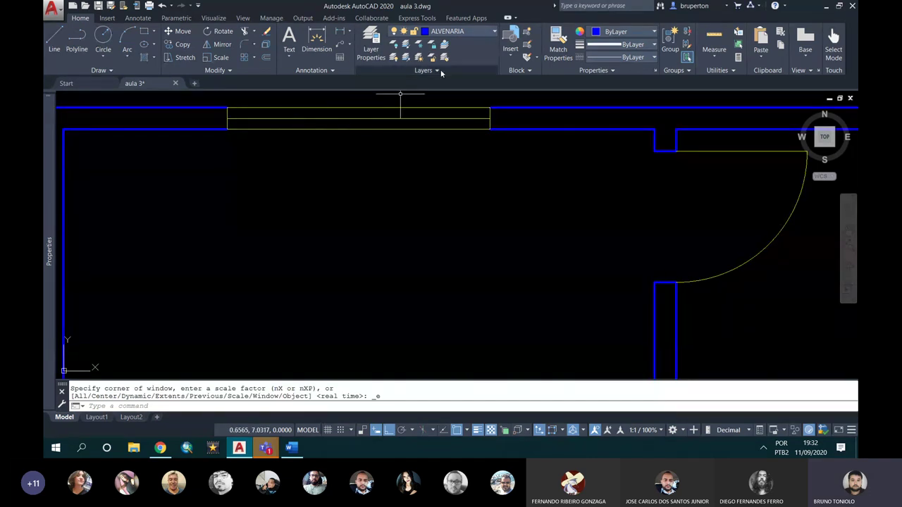
# - Turn off the JANELAS layer to hide the windows
pyautogui.click(495, 33)
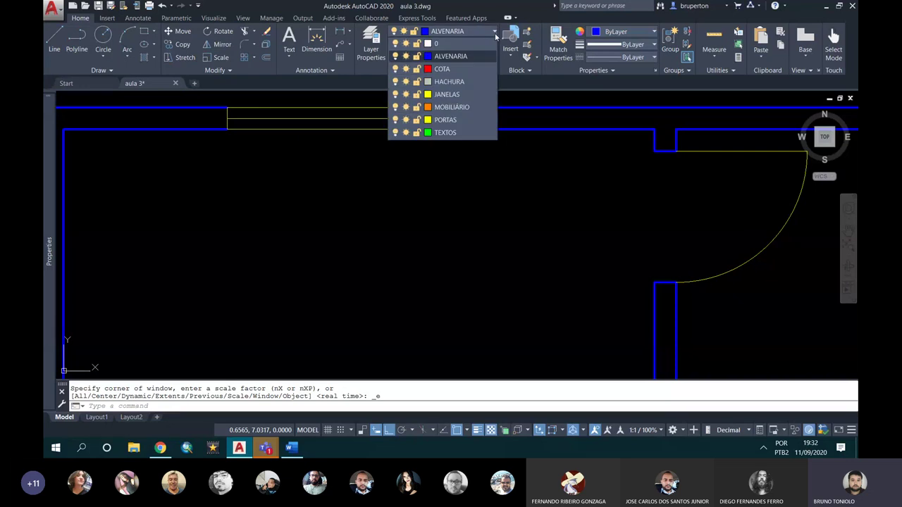
pyautogui.click(396, 96)
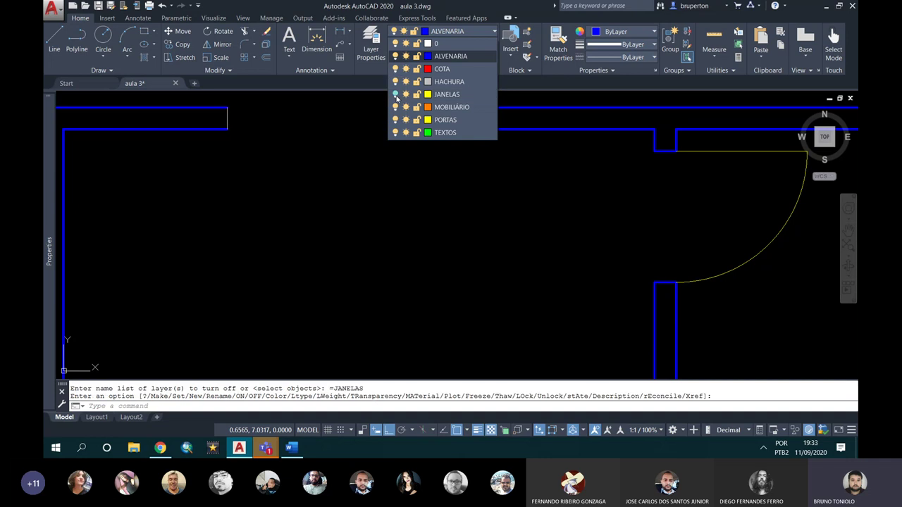
pyautogui.scroll(-3, 363, 117)
pyautogui.scroll(1, 373, 124)
pyautogui.scroll(1, 371, 117)
pyautogui.scroll(-2, 374, 118)
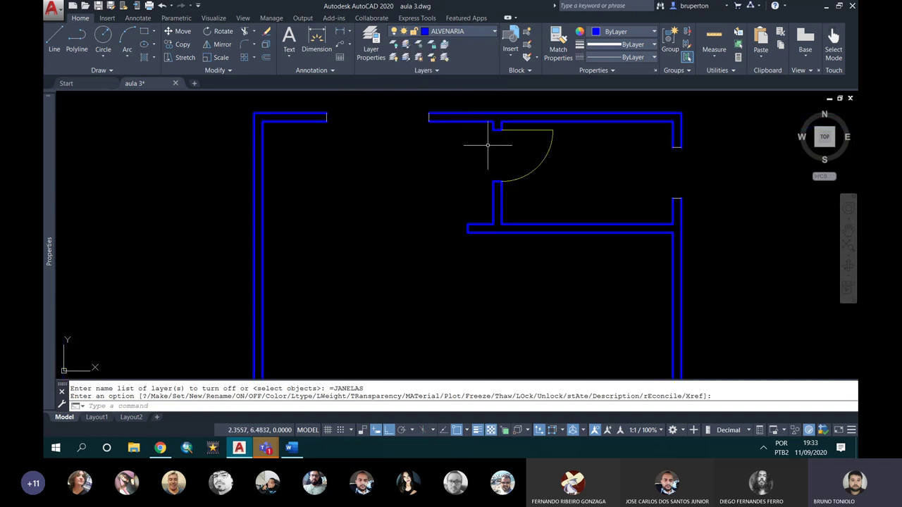
pyautogui.moveTo(578, 157); pyautogui.dragTo(531, 90, button='middle')
pyautogui.moveTo(506, 252)
pyautogui.mouseDown(button='middle')
pyautogui.moveTo(441, 232)
pyautogui.moveTo(242, 268)
pyautogui.mouseUp(button='middle')
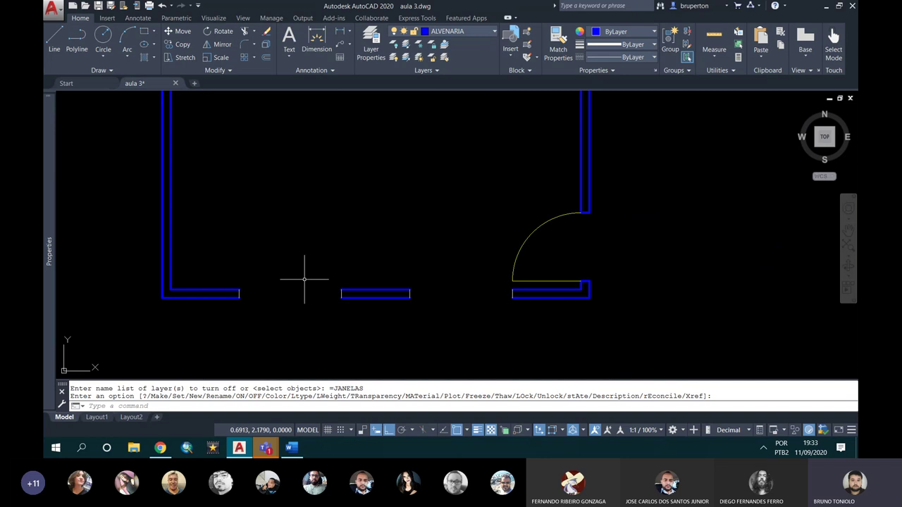
pyautogui.scroll(4, 384, 303)
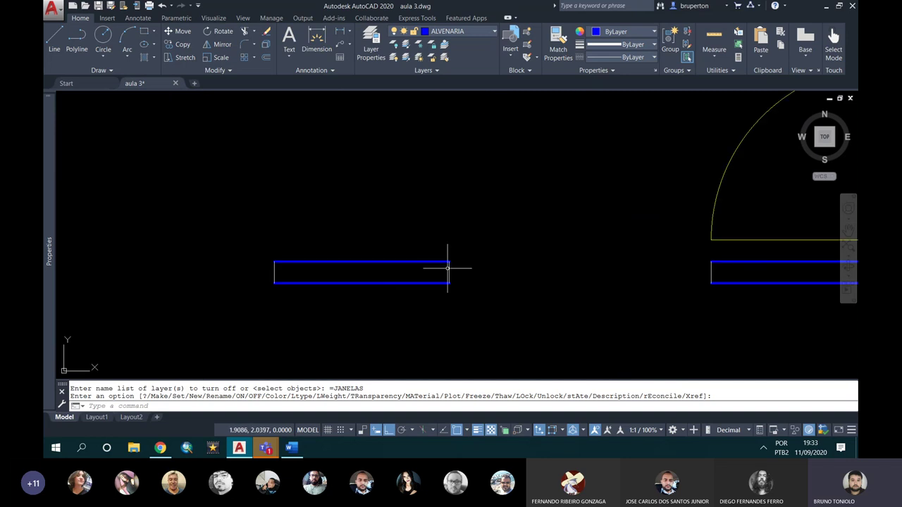
pyautogui.scroll(-4, 421, 281)
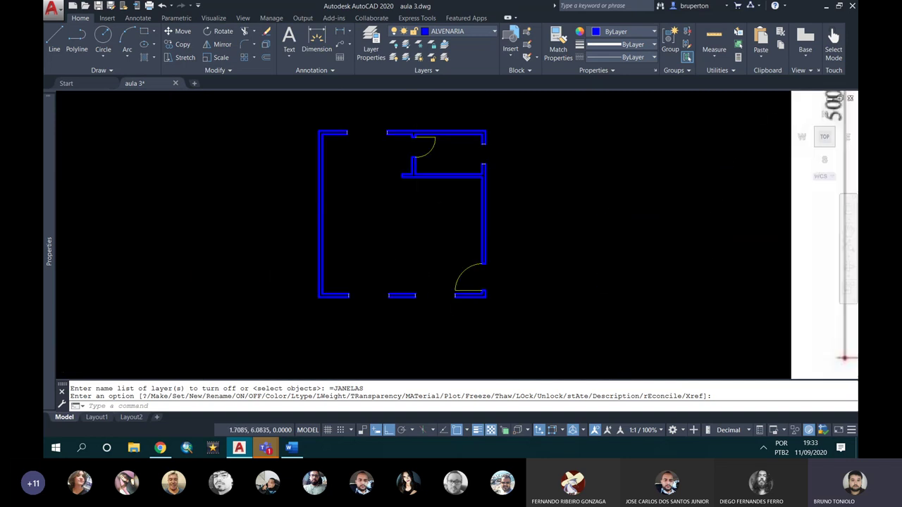
pyautogui.scroll(3, 423, 141)
pyautogui.moveTo(431, 131); pyautogui.dragTo(426, 201, button='middle')
pyautogui.scroll(2, 427, 201)
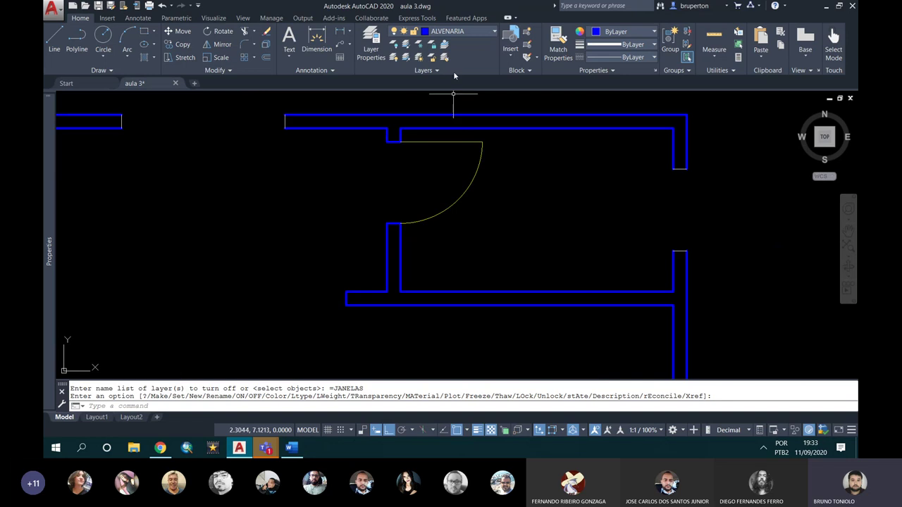
# - Turn off the PORTAS layer to hide the door
pyautogui.click(474, 32)
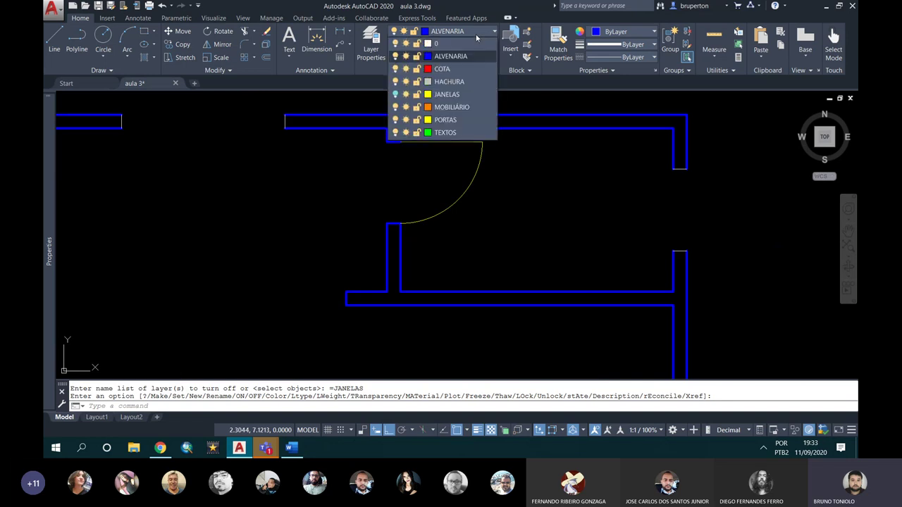
pyautogui.click(396, 122)
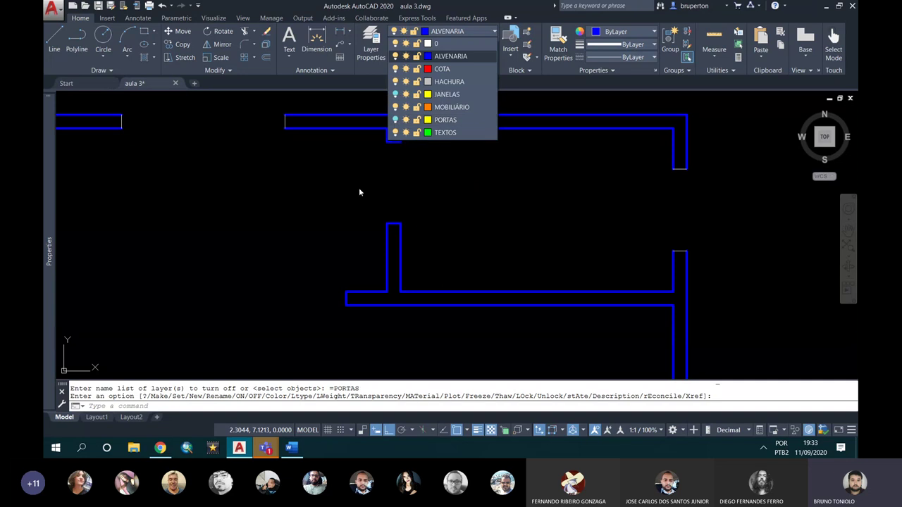
pyautogui.scroll(-3, 539, 128)
pyautogui.scroll(2, 543, 151)
pyautogui.scroll(2, 504, 204)
pyautogui.moveTo(498, 208); pyautogui.dragTo(447, 359, button='middle')
# - Match Properties from a blue wall onto the upper wall-end lines at the openings
pyautogui.click(557, 46)
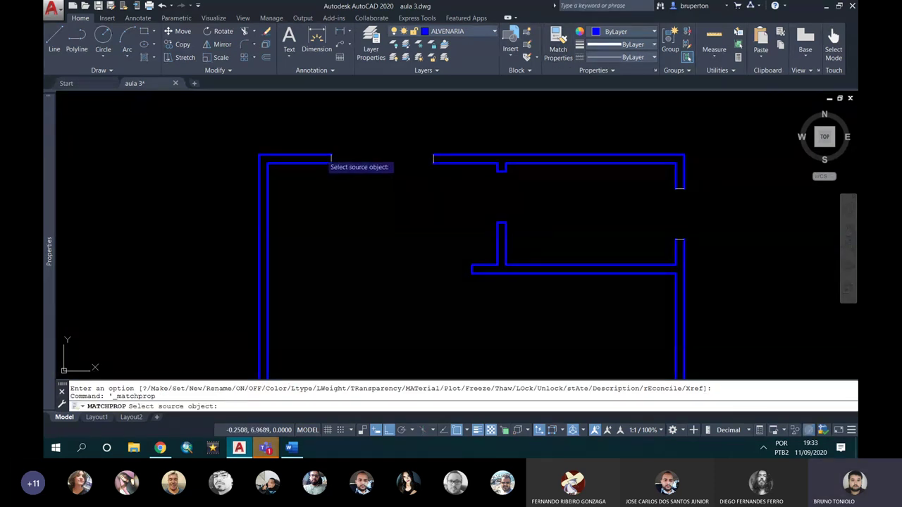
pyautogui.click(332, 160)
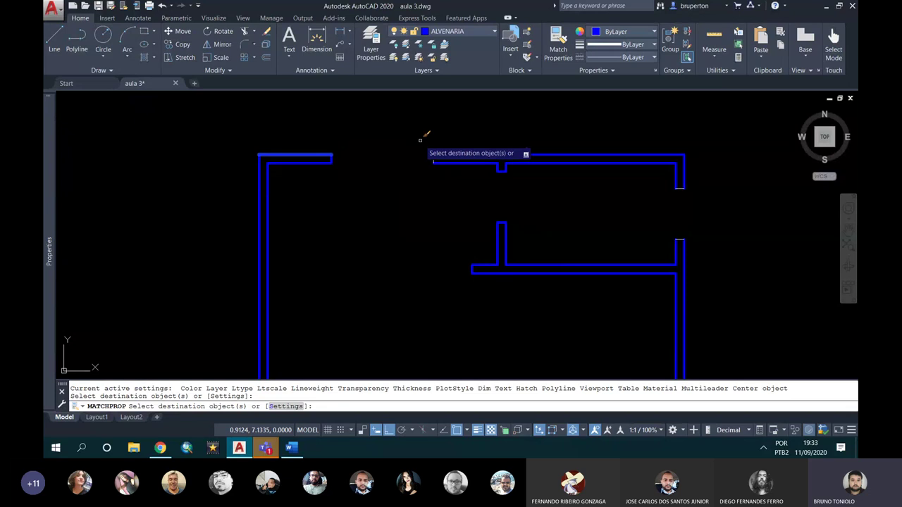
pyautogui.moveTo(420, 139); pyautogui.dragTo(302, 113, button='middle')
pyautogui.moveTo(301, 113); pyautogui.dragTo(544, 151)
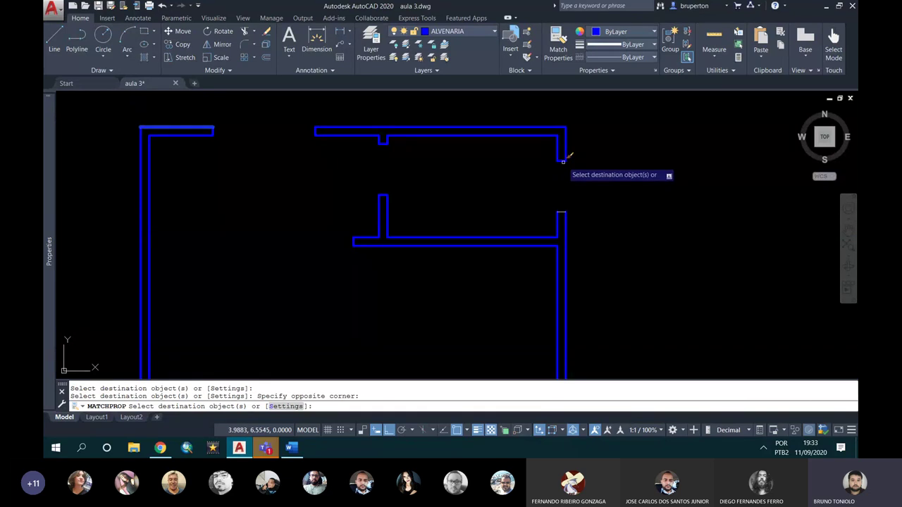
pyautogui.click(562, 213)
# - Apply the wall properties to the lower wall ends and finish matching
pyautogui.moveTo(561, 211)
pyautogui.mouseDown(button='middle')
pyautogui.moveTo(453, 268)
pyautogui.moveTo(471, 164)
pyautogui.mouseUp(button='middle')
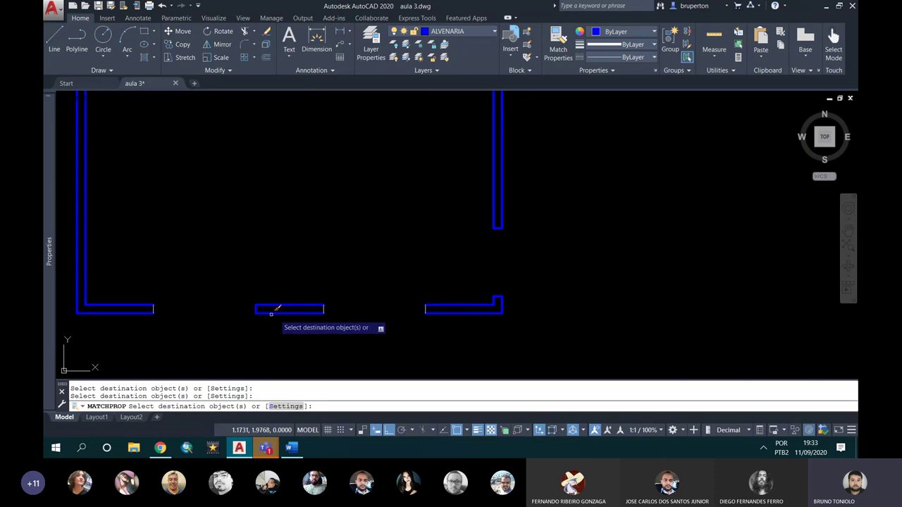
pyautogui.click(421, 307)
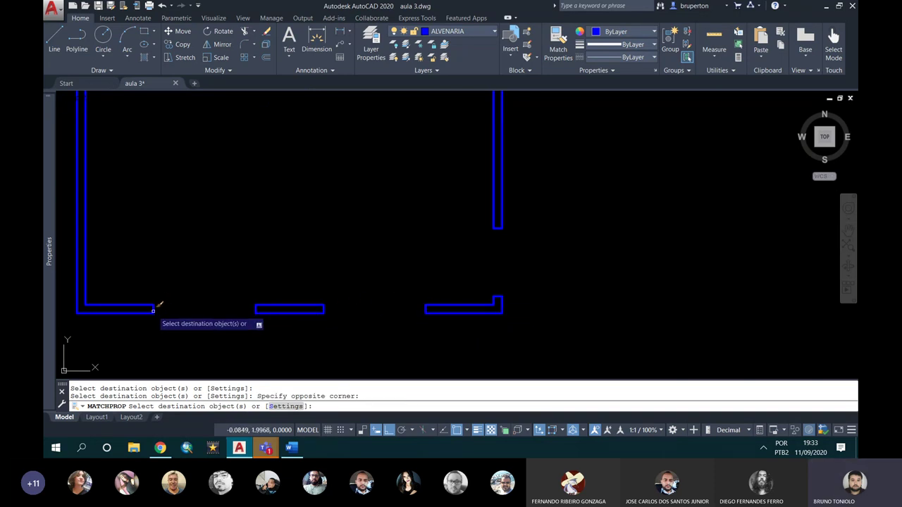
pyautogui.scroll(-3, 248, 252)
pyautogui.scroll(2, 244, 255)
pyautogui.press('Escape')
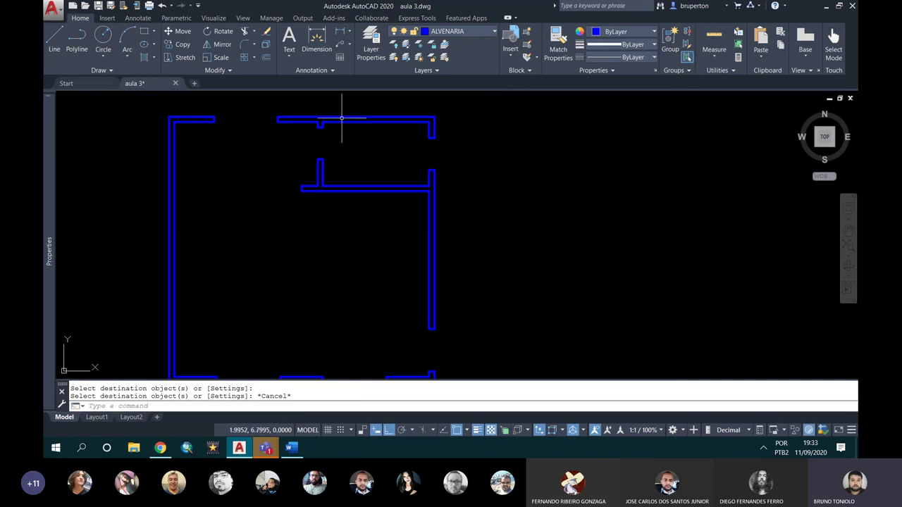
pyautogui.click(484, 32)
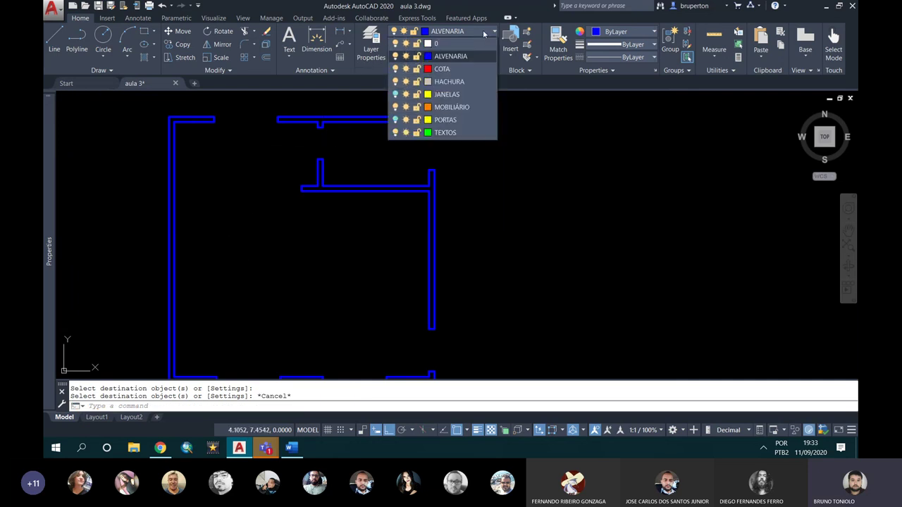
# - Turn the JANELAS layer back on
pyautogui.click(396, 95)
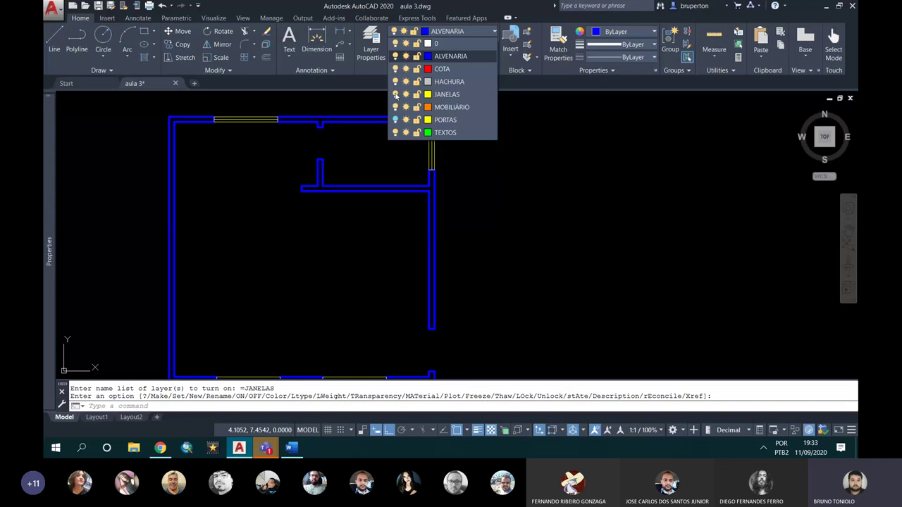
pyautogui.click(447, 95)
pyautogui.scroll(10, 423, 164)
# - Erase the stray line at the window opening and regenerate the drawing with RE
pyautogui.click(539, 255)
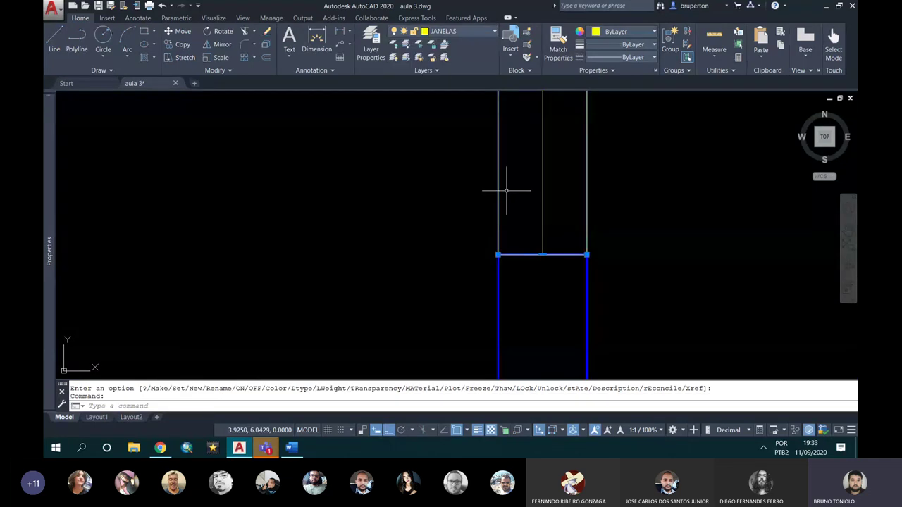
pyautogui.press('Delete')
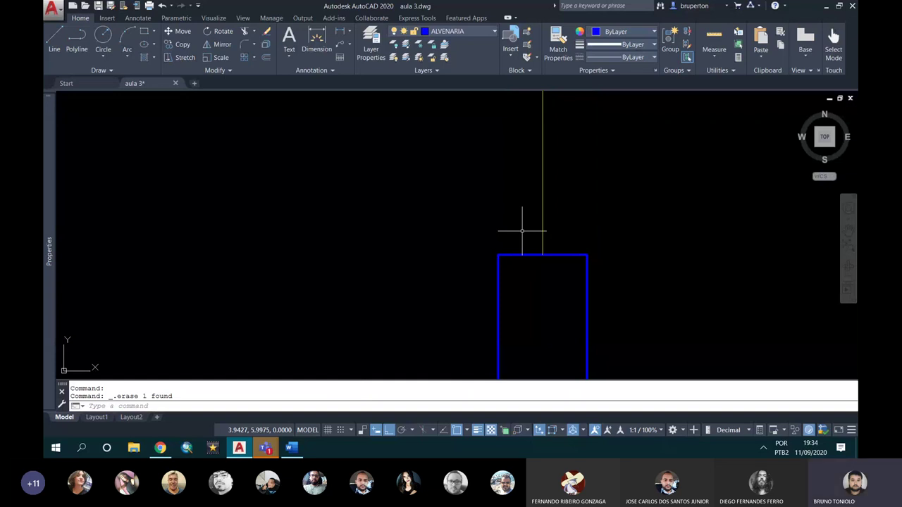
pyautogui.write('RE')
pyautogui.press('Return')
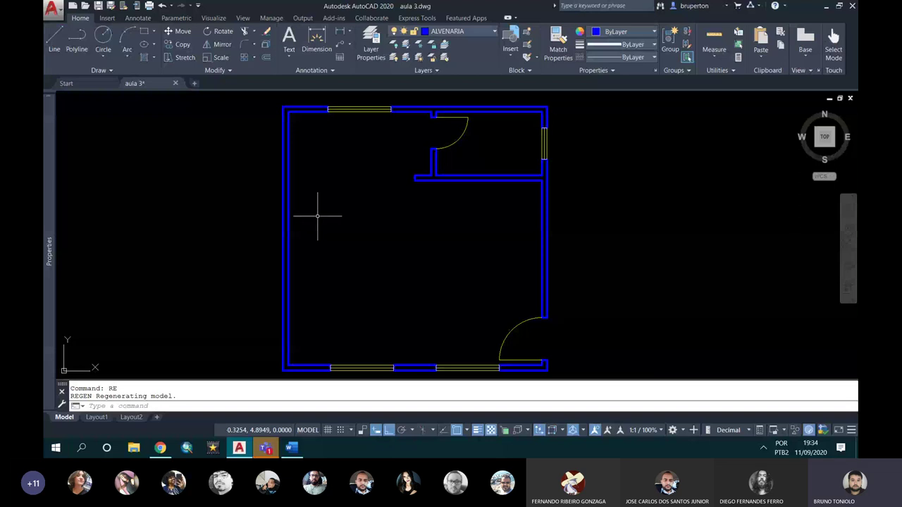
pyautogui.click(451, 31)
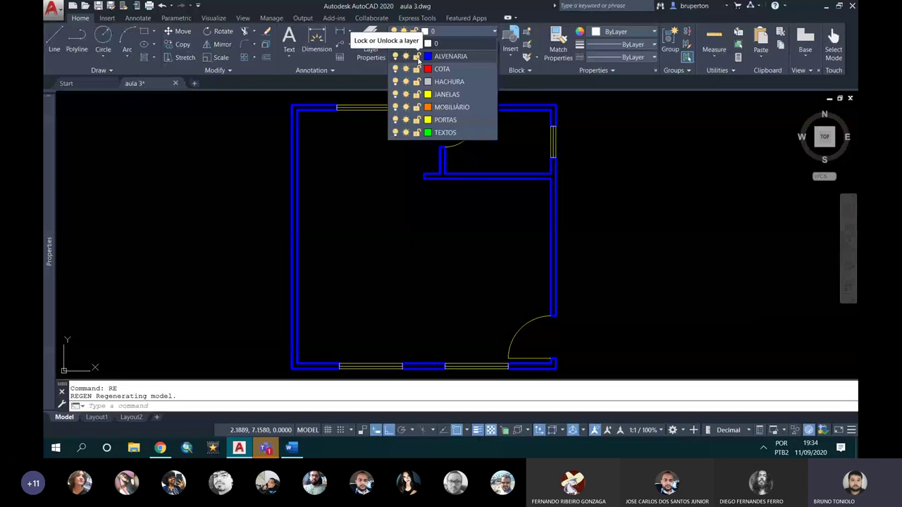
# - Lock the ALVENARIA, HACHURA, JANELAS, MOBILIÁRIO, PORTAS and TEXTOS layers
pyautogui.click(417, 56)
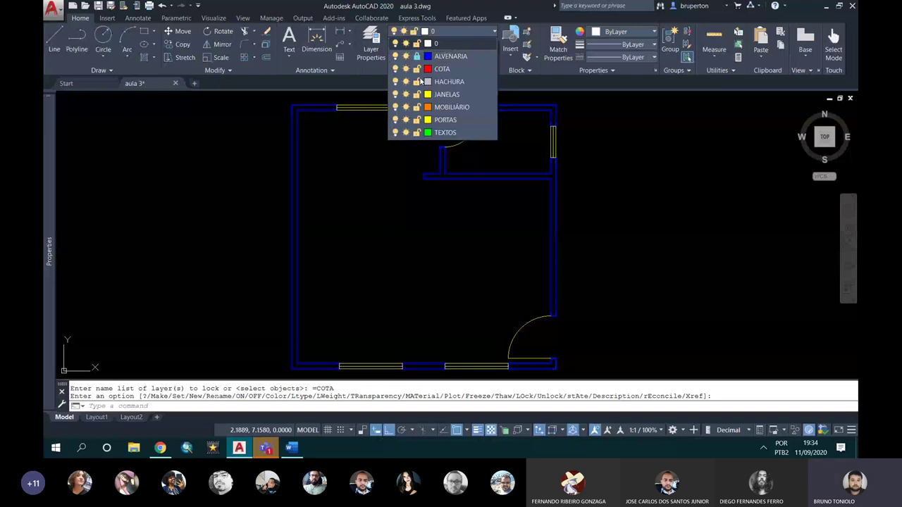
pyautogui.click(417, 82)
pyautogui.click(418, 94)
pyautogui.click(417, 107)
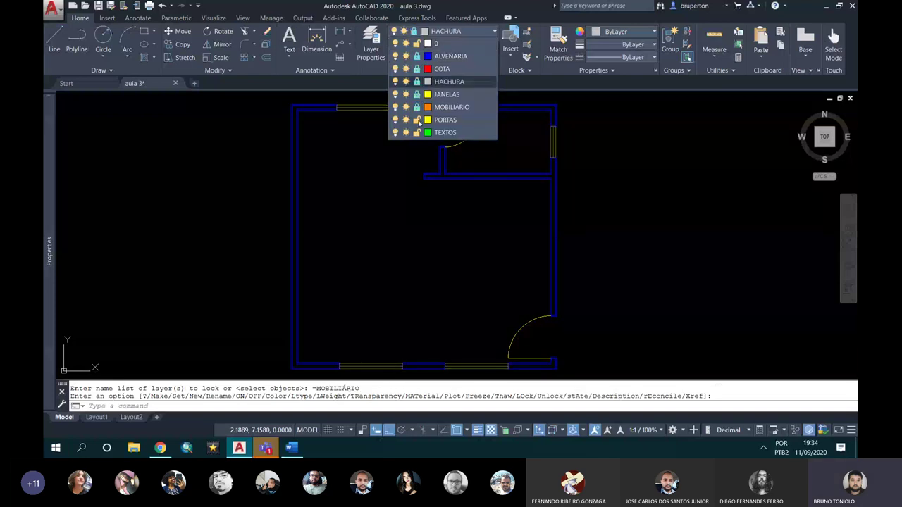
pyautogui.click(417, 120)
pyautogui.click(418, 133)
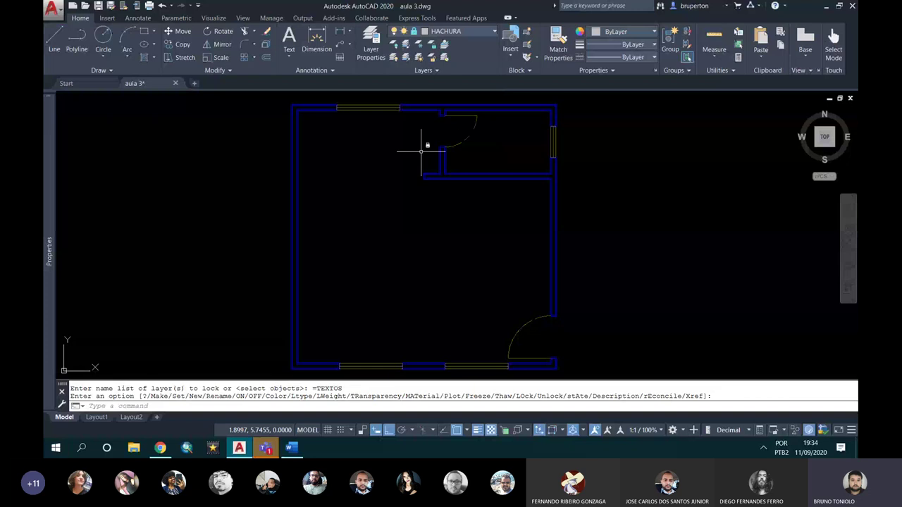
# - Try copying the door with CO, then cancel since locked objects aren't selectable
pyautogui.scroll(2, 422, 150)
pyautogui.write('co')
pyautogui.press('Return')
pyautogui.click(533, 222)
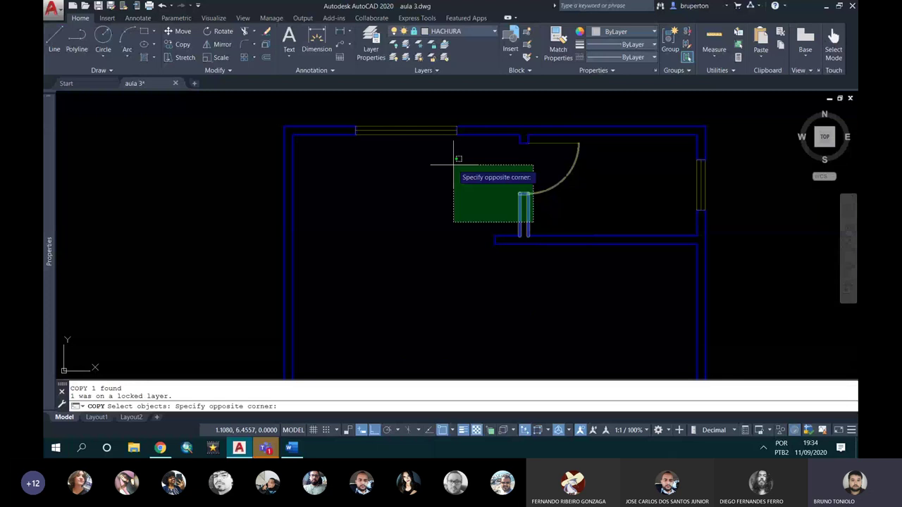
pyautogui.click(454, 165)
pyautogui.press('Escape')
pyautogui.scroll(-2, 483, 212)
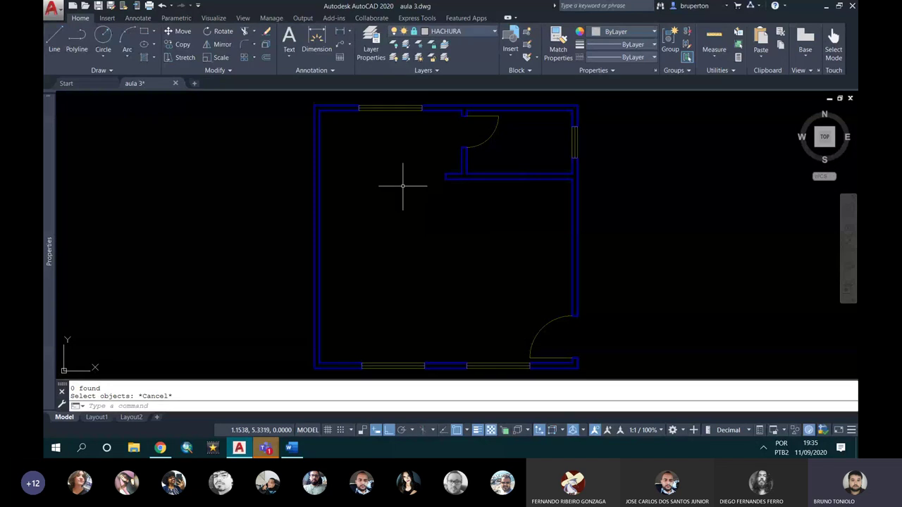
pyautogui.scroll(3, 347, 166)
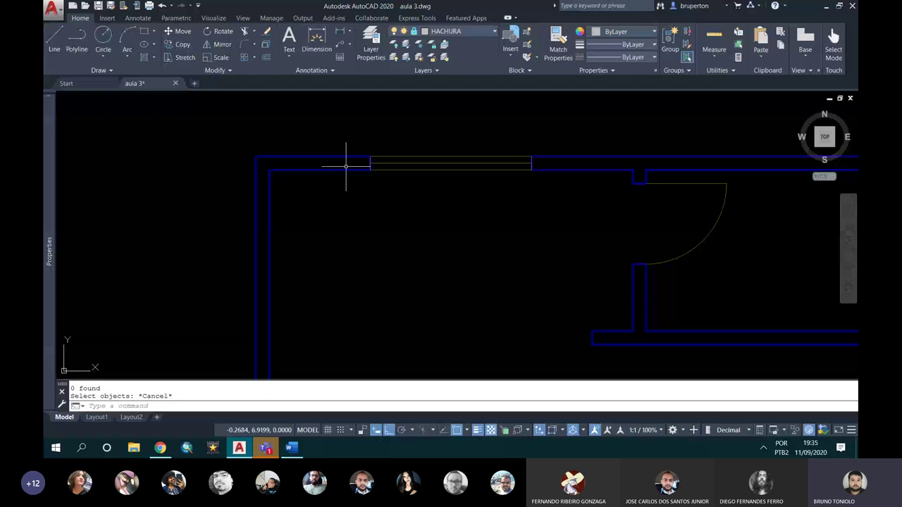
pyautogui.scroll(-2, 347, 167)
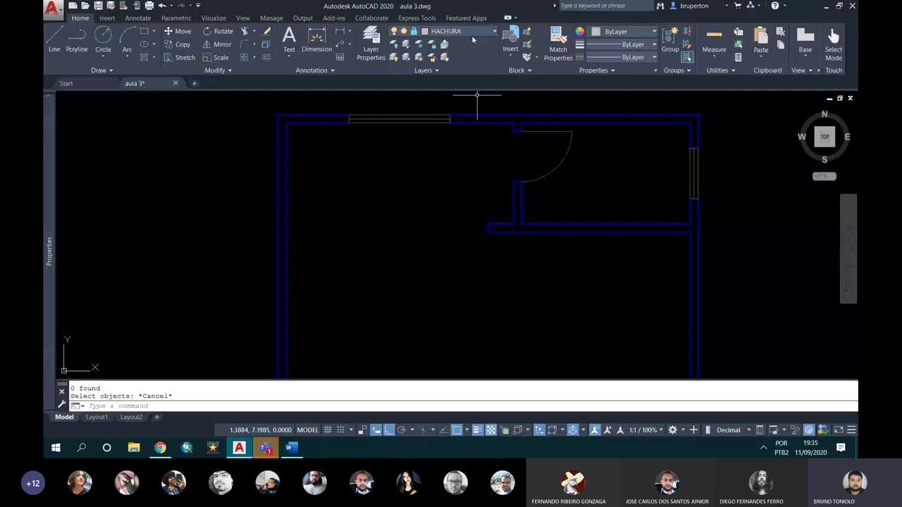
# - Unlock all seven layers, from ALVENARIA through TEXTOS
pyautogui.click(471, 37)
pyautogui.click(417, 56)
pyautogui.click(416, 69)
pyautogui.click(417, 82)
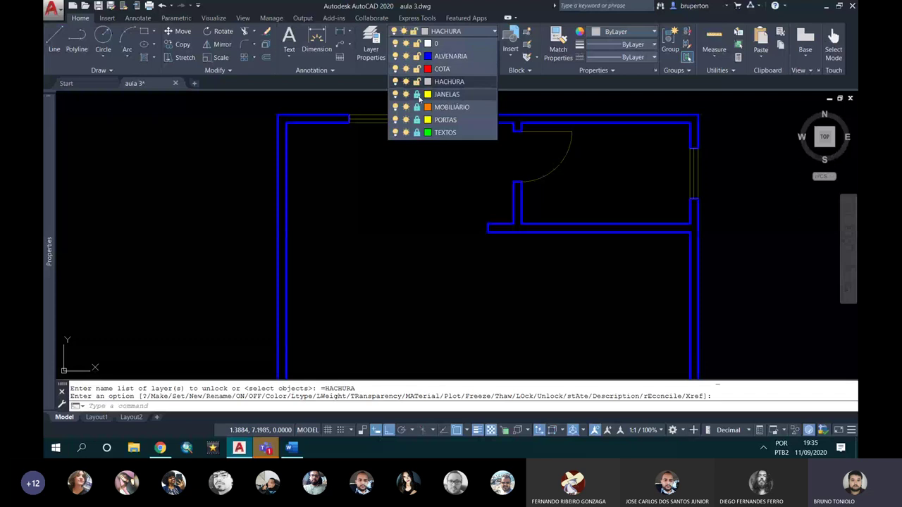
pyautogui.click(417, 95)
pyautogui.click(416, 108)
pyautogui.click(416, 120)
pyautogui.click(417, 133)
# - Recentre the room in the view and switch to the Teams meeting
pyautogui.scroll(-2, 431, 172)
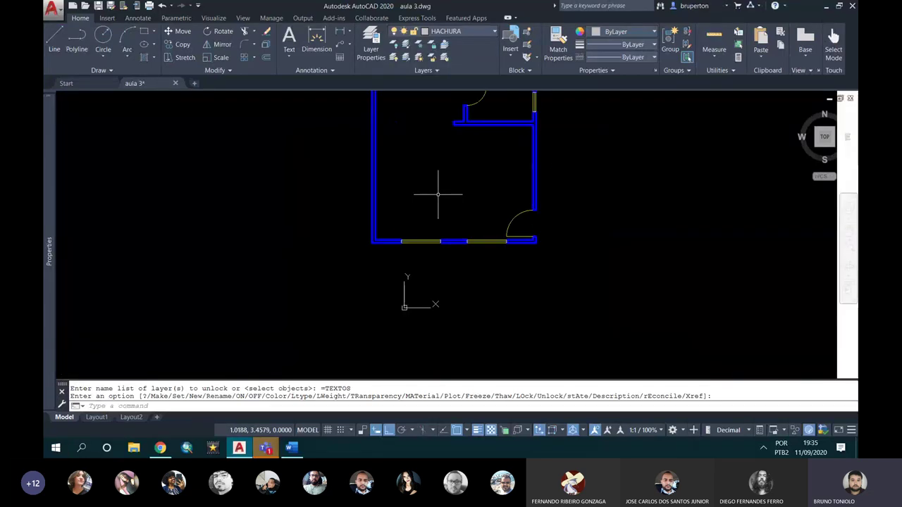
pyautogui.moveTo(447, 177)
pyautogui.mouseDown(button='middle')
pyautogui.moveTo(457, 195)
pyautogui.moveTo(456, 253)
pyautogui.mouseUp(button='middle')
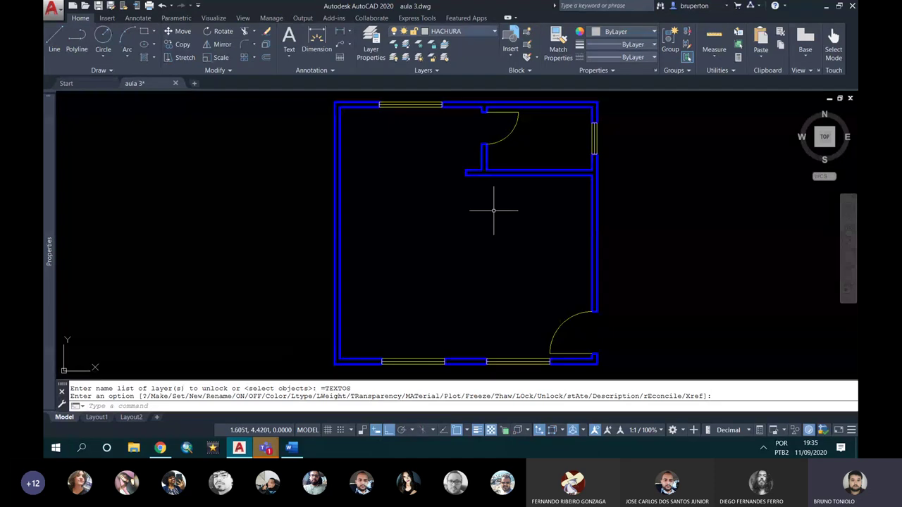
pyautogui.moveTo(266, 447)
pyautogui.click(270, 391)
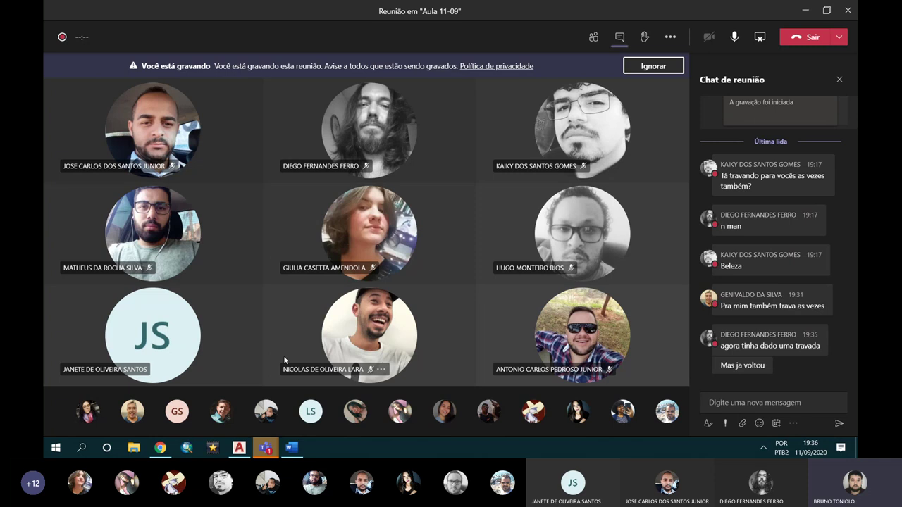
pyautogui.click(270, 447)
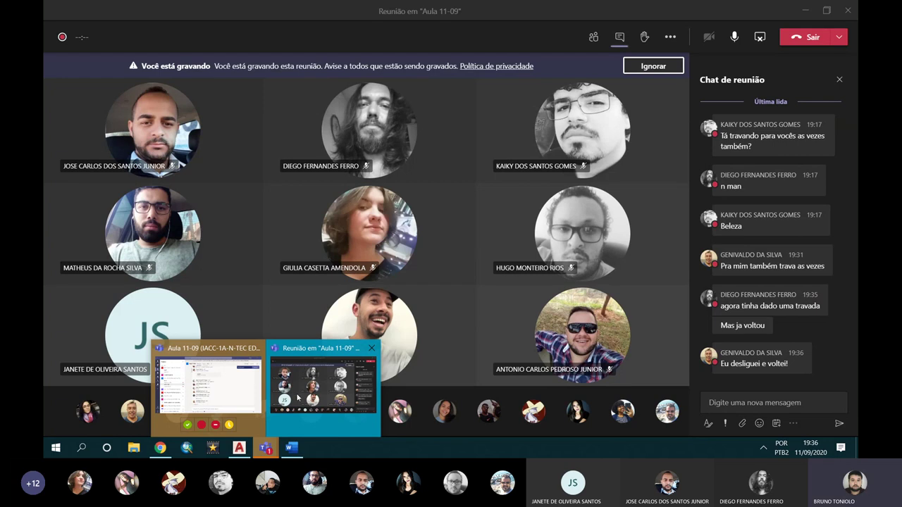
pyautogui.click(269, 450)
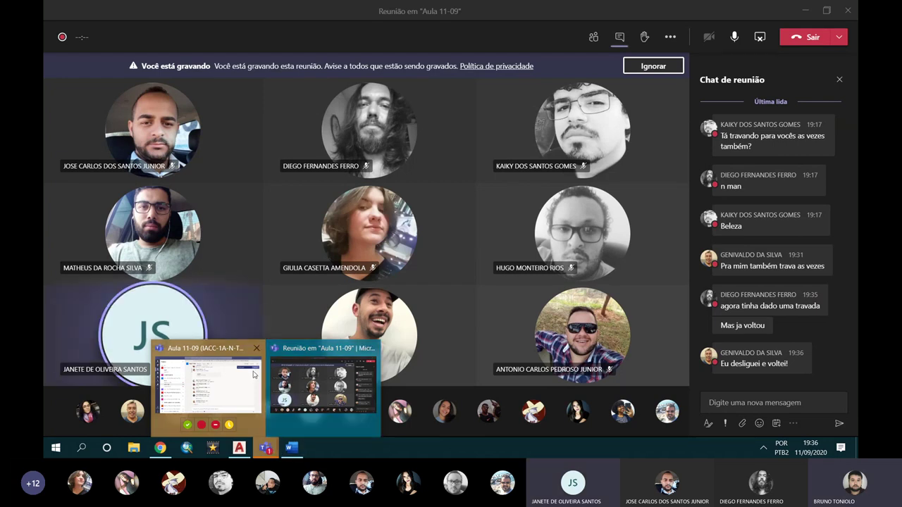
pyautogui.click(204, 395)
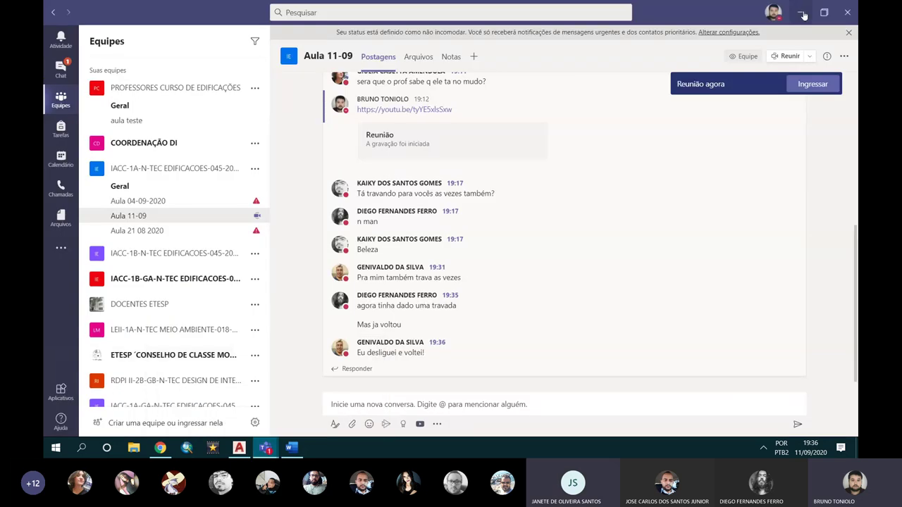
pyautogui.click(802, 12)
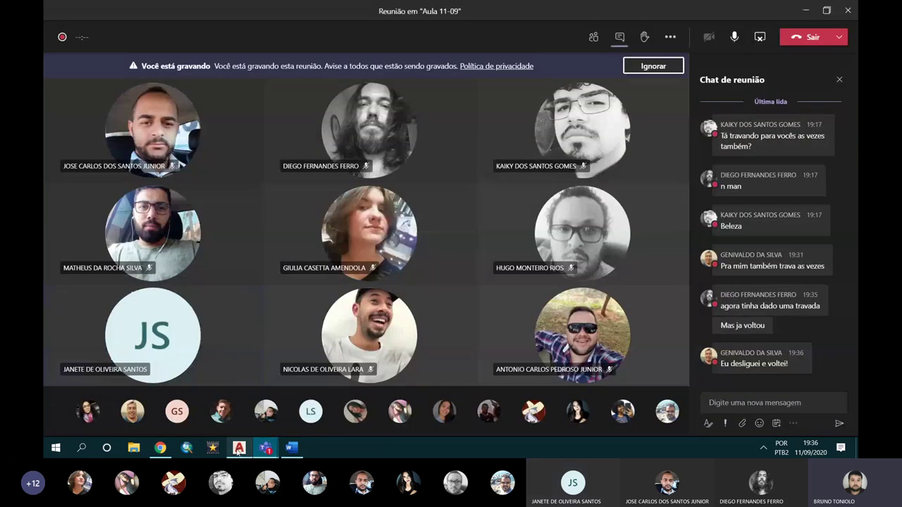
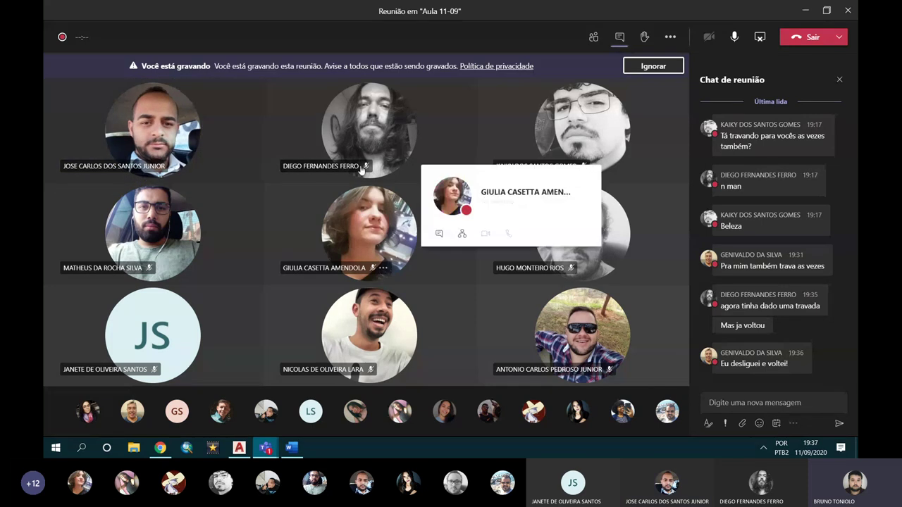
# - Switch from the Teams meeting to the AutoCAD drawing aula 3.dwg
pyautogui.click(239, 448)
pyautogui.scroll(5, 386, 234)
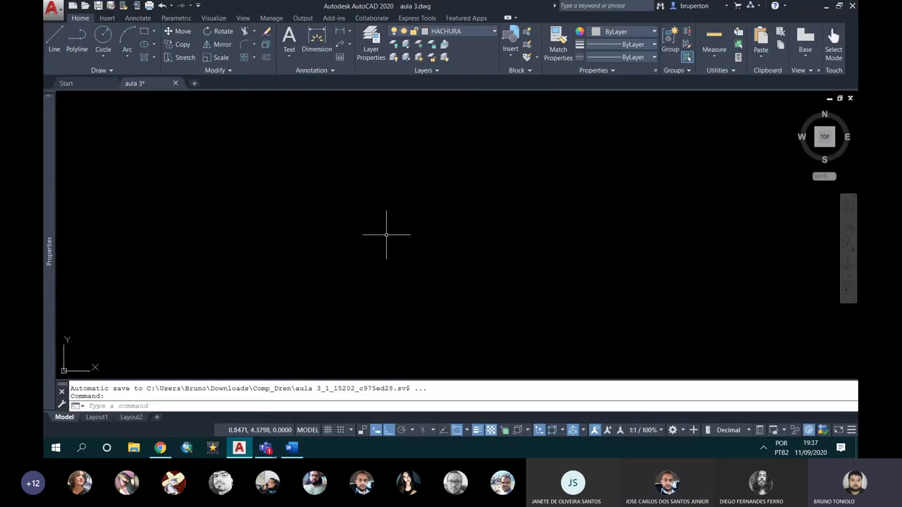
pyautogui.scroll(-2, 377, 228)
pyautogui.scroll(-3, 375, 236)
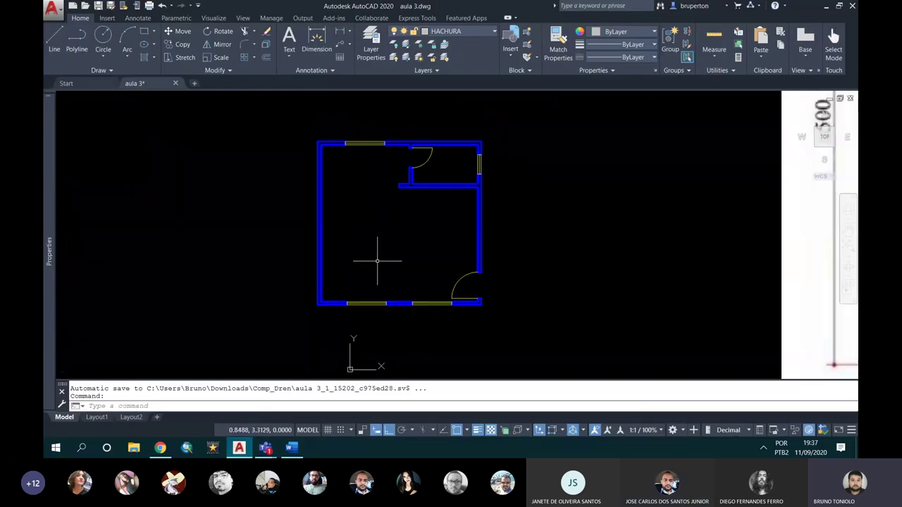
pyautogui.scroll(2, 377, 255)
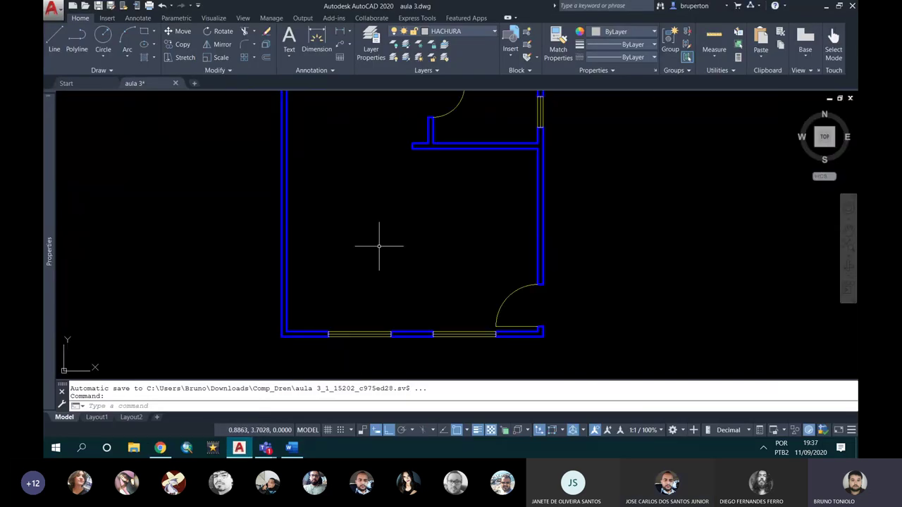
pyautogui.moveTo(387, 167)
pyautogui.mouseDown(button='middle')
pyautogui.moveTo(389, 194)
pyautogui.moveTo(372, 188)
pyautogui.moveTo(423, 197)
pyautogui.moveTo(342, 165)
pyautogui.moveTo(396, 202)
pyautogui.moveTo(378, 188)
pyautogui.moveTo(447, 201)
pyautogui.moveTo(388, 181)
pyautogui.moveTo(405, 193)
pyautogui.mouseUp(button='middle')
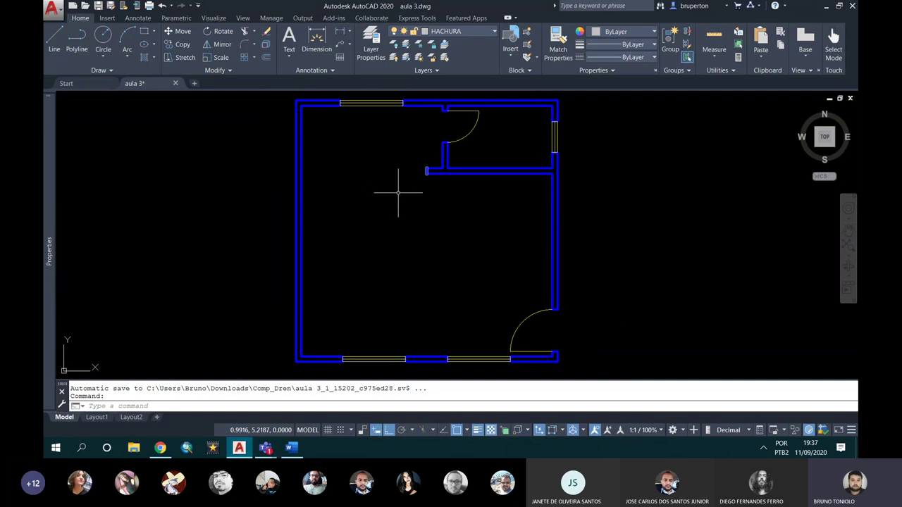
pyautogui.scroll(2, 393, 176)
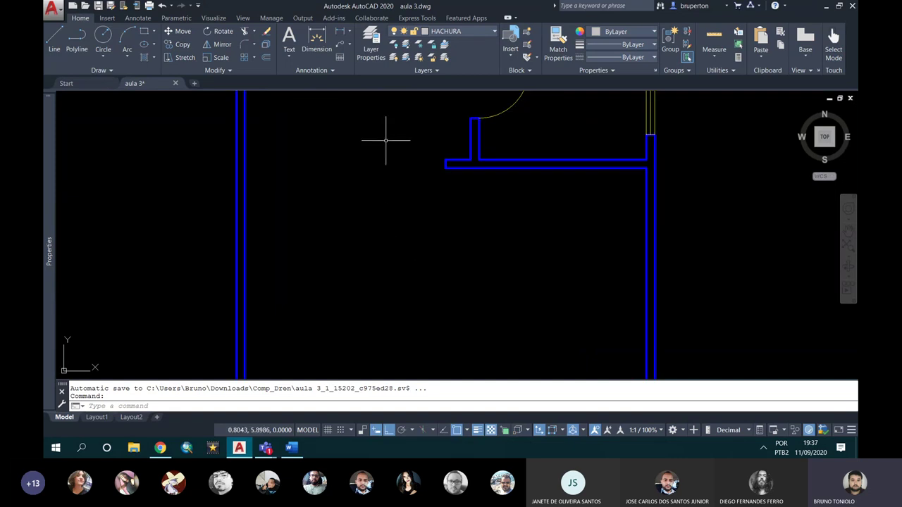
pyautogui.scroll(-1, 330, 198)
pyautogui.scroll(4, 313, 195)
pyautogui.scroll(-3, 379, 169)
pyautogui.scroll(2, 423, 166)
pyautogui.moveTo(272, 141); pyautogui.dragTo(465, 232, button='middle')
pyautogui.scroll(-2, 454, 169)
pyautogui.scroll(-1, 487, 192)
pyautogui.scroll(2, 383, 210)
pyautogui.scroll(2, 330, 202)
pyautogui.scroll(-5, 334, 153)
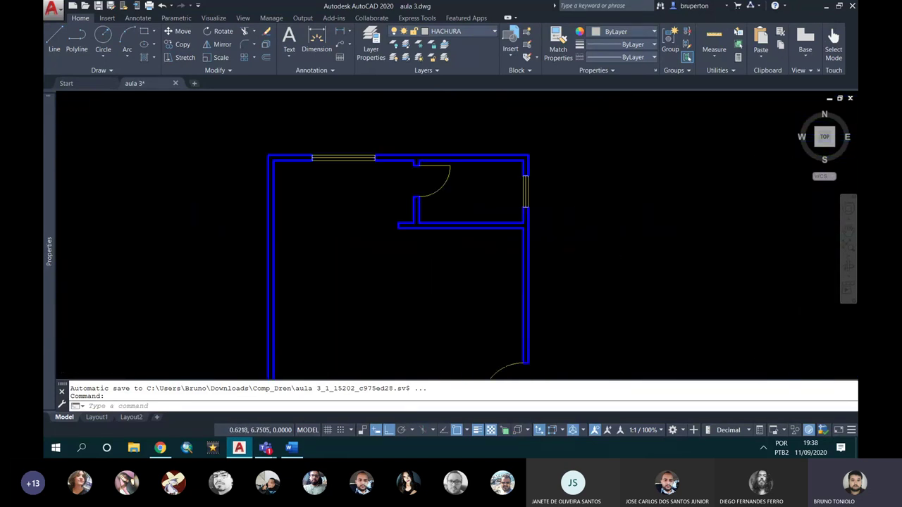
pyautogui.scroll(1, 326, 157)
pyautogui.moveTo(336, 192); pyautogui.dragTo(314, 186, button='middle')
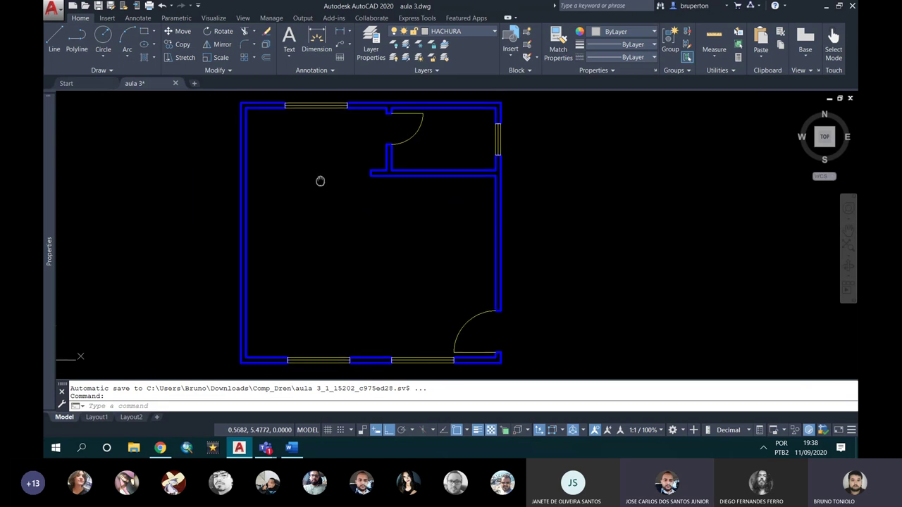
pyautogui.scroll(2, 289, 113)
pyautogui.scroll(2, 289, 115)
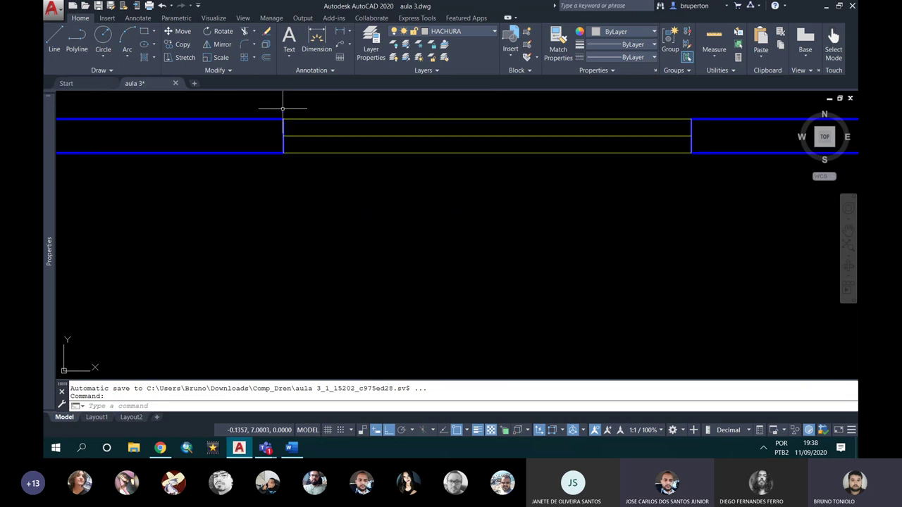
pyautogui.scroll(-1, 290, 117)
pyautogui.scroll(-4, 291, 118)
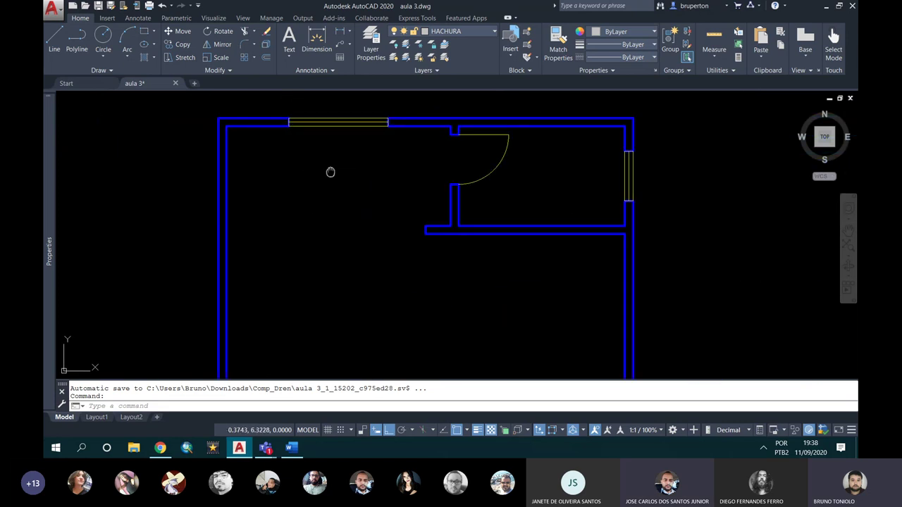
pyautogui.moveTo(331, 171); pyautogui.dragTo(336, 156, button='middle')
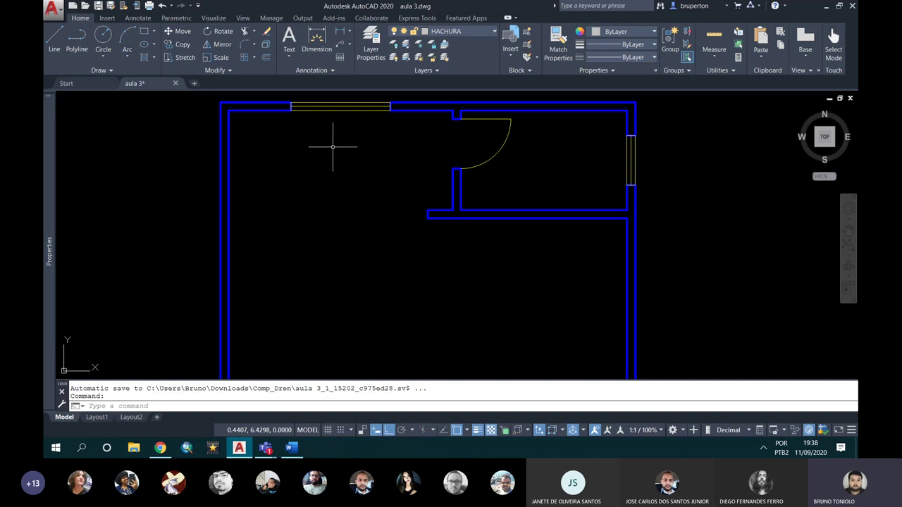
pyautogui.scroll(-2, 332, 147)
pyautogui.scroll(-1, 332, 147)
pyautogui.scroll(4, 324, 191)
pyautogui.scroll(-1, 324, 191)
pyautogui.scroll(-4, 332, 181)
pyautogui.scroll(2, 332, 195)
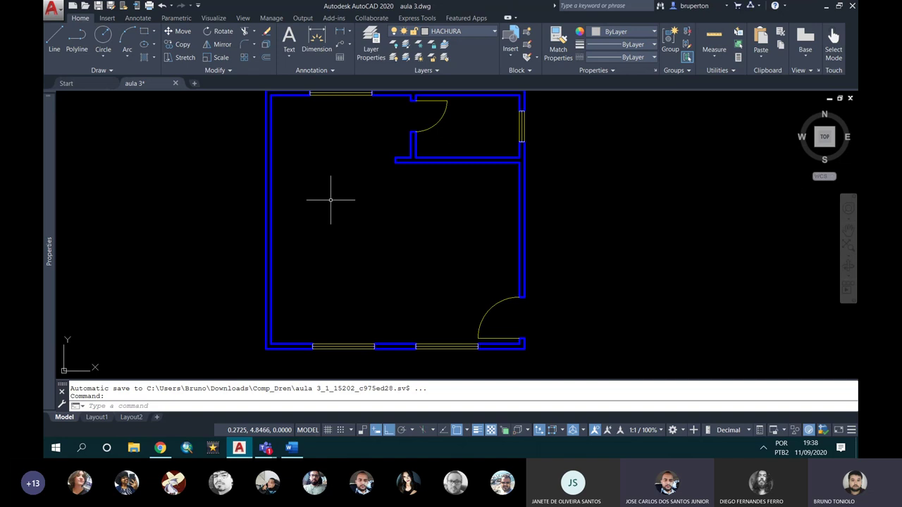
pyautogui.moveTo(342, 202); pyautogui.dragTo(349, 210, button='middle')
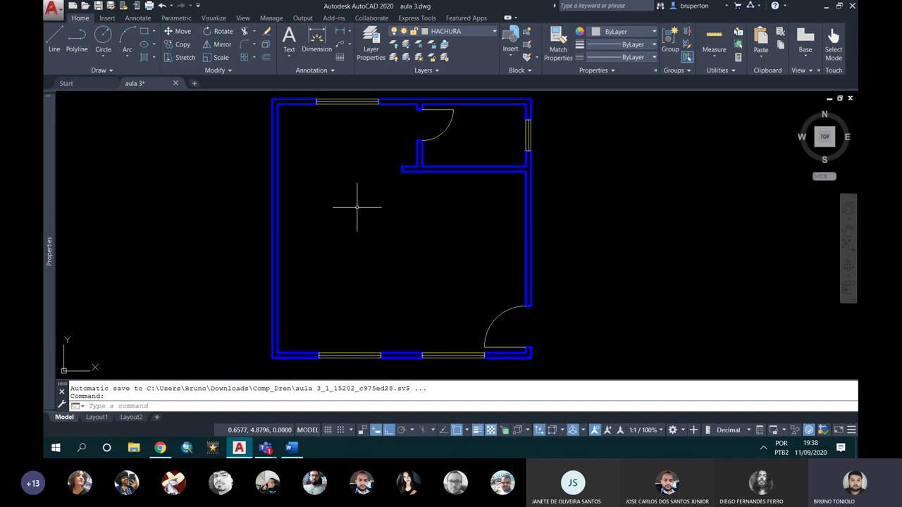
pyautogui.moveTo(371, 204); pyautogui.dragTo(381, 215, button='middle')
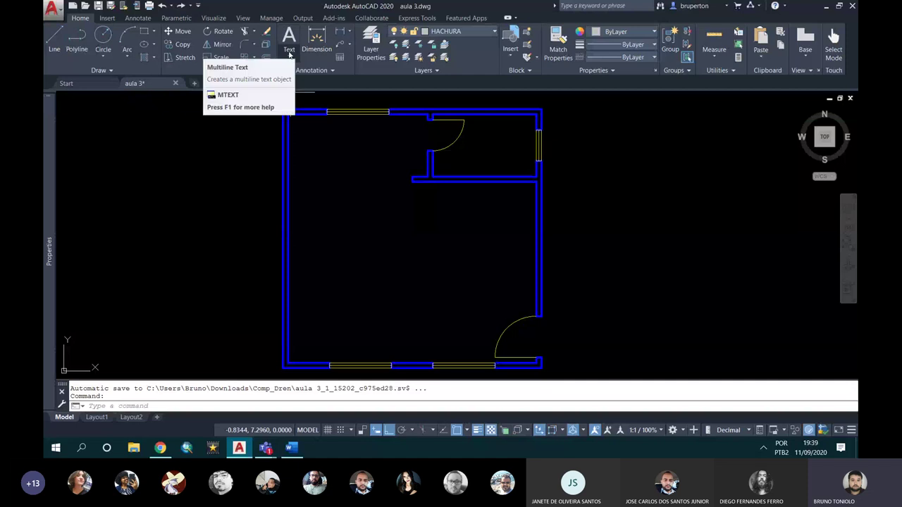
# - Run MTEXT (MT) and draw a text box in the empty space left of the floor plan
pyautogui.click(289, 56)
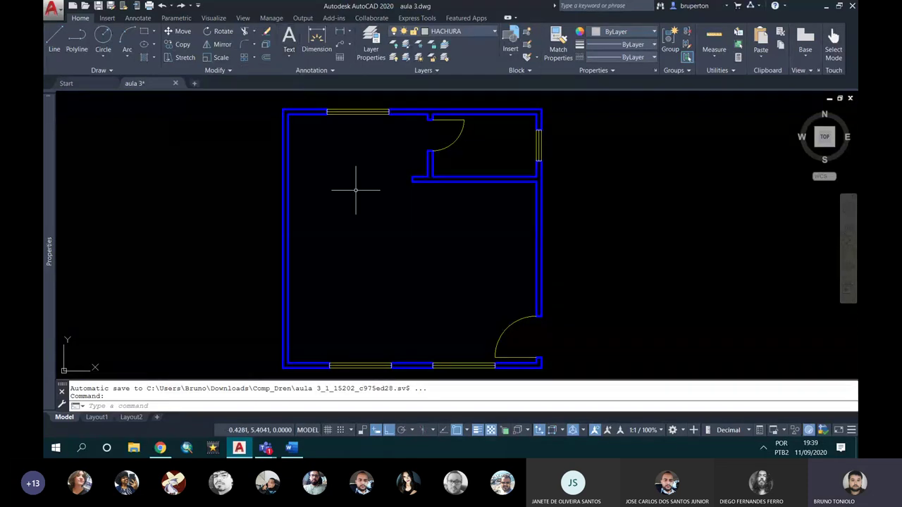
pyautogui.write('MT')
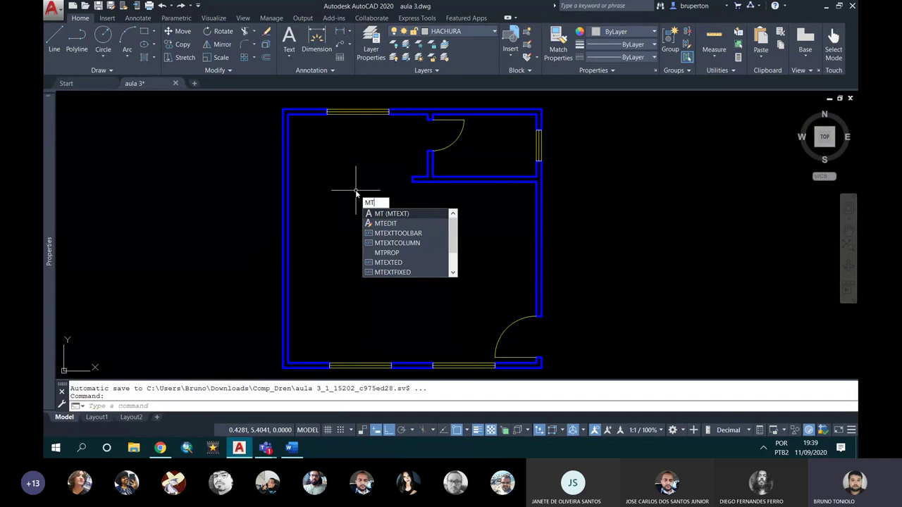
pyautogui.press('Return')
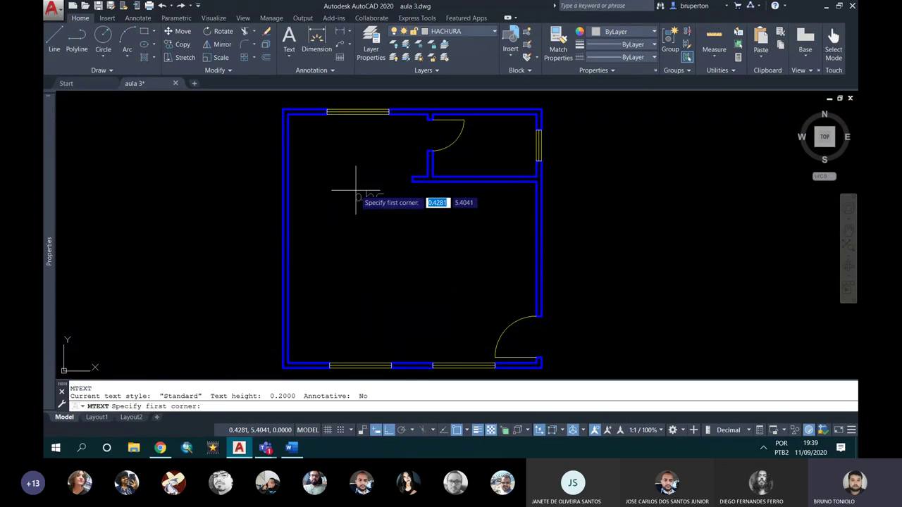
pyautogui.scroll(2, 355, 190)
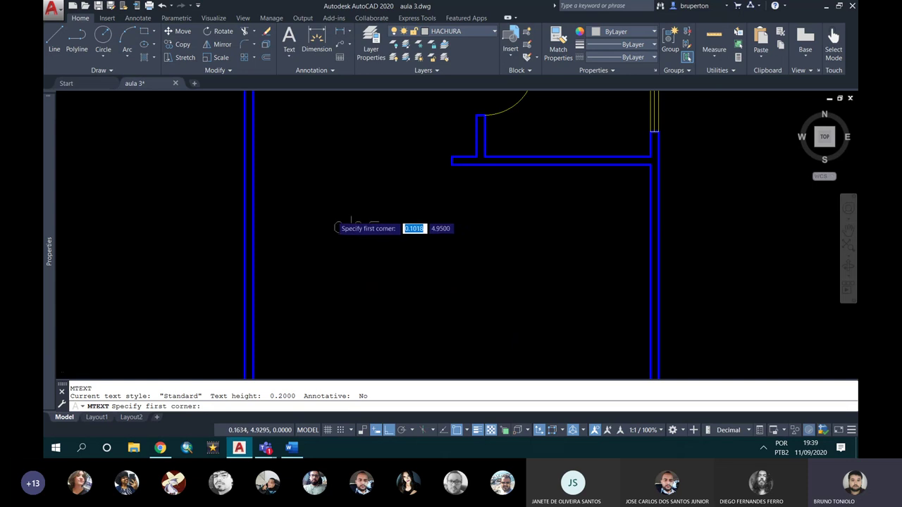
pyautogui.scroll(-2, 345, 222)
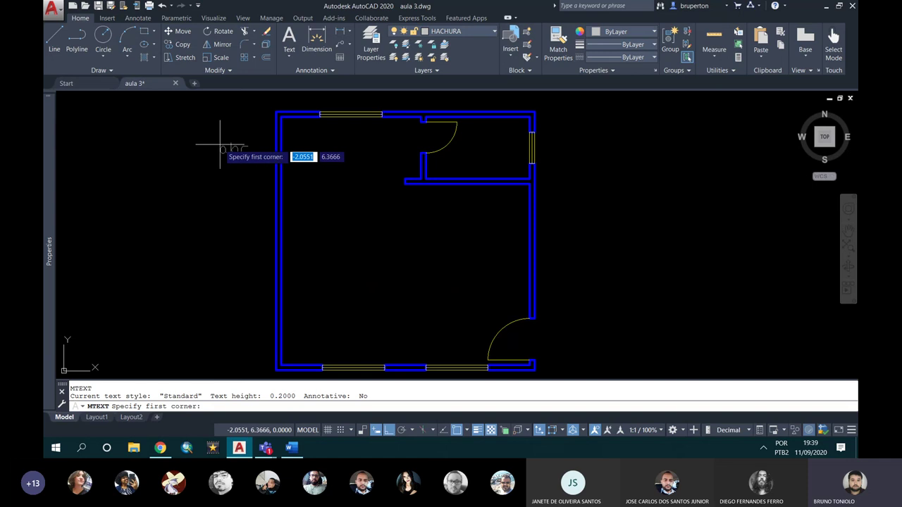
pyautogui.click(117, 141)
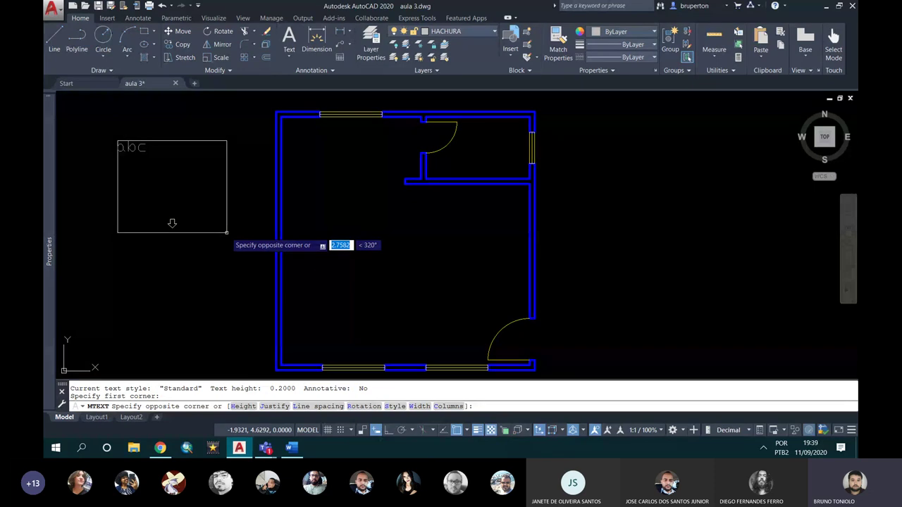
pyautogui.click(221, 230)
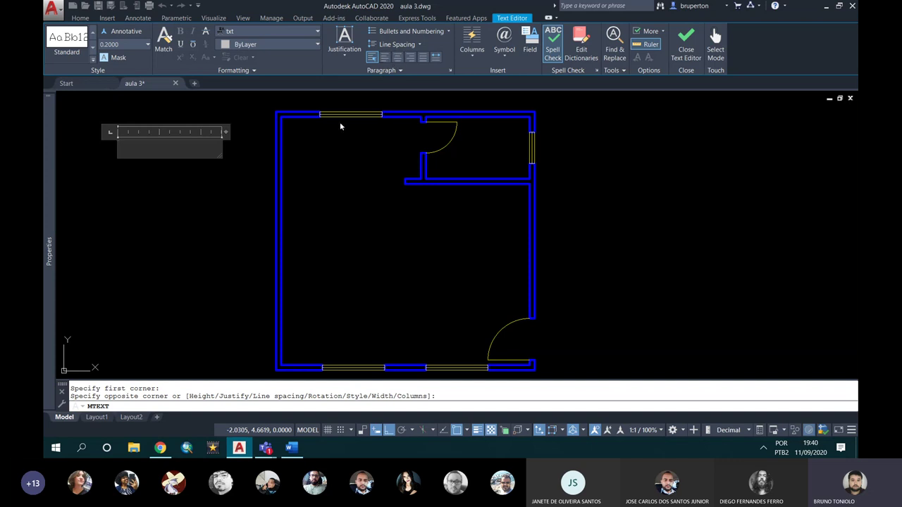
# - Choose the romans font for the new text, then bring up the Word document
pyautogui.click(261, 32)
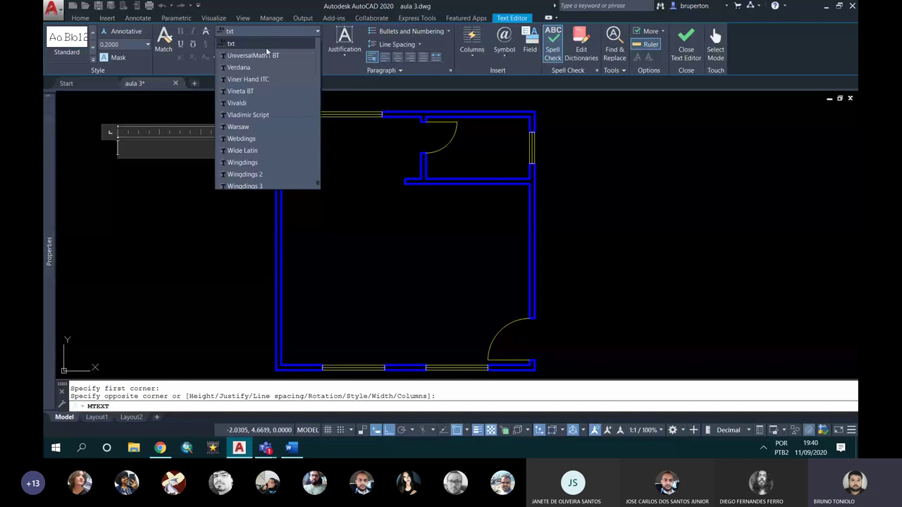
pyautogui.scroll(-2, 259, 78)
pyautogui.scroll(1, 261, 79)
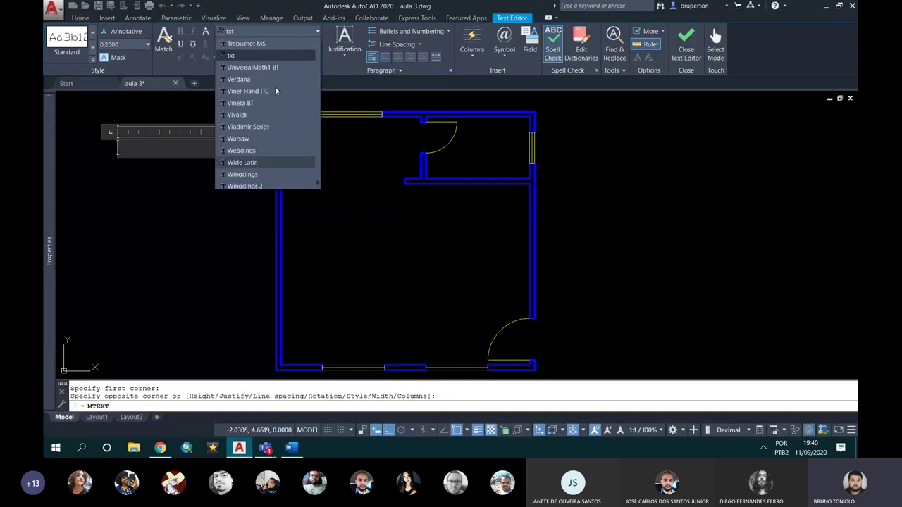
pyautogui.scroll(3, 275, 86)
pyautogui.scroll(4, 293, 162)
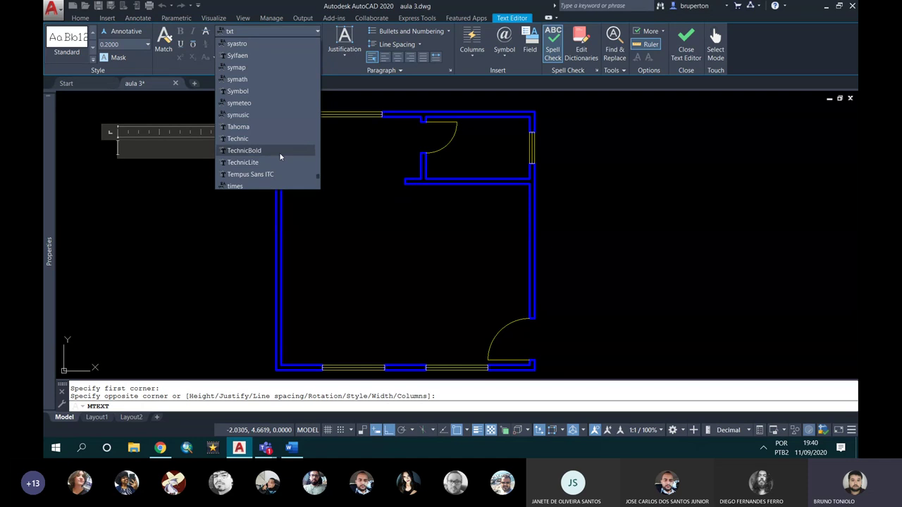
pyautogui.scroll(3, 282, 155)
pyautogui.scroll(3, 292, 167)
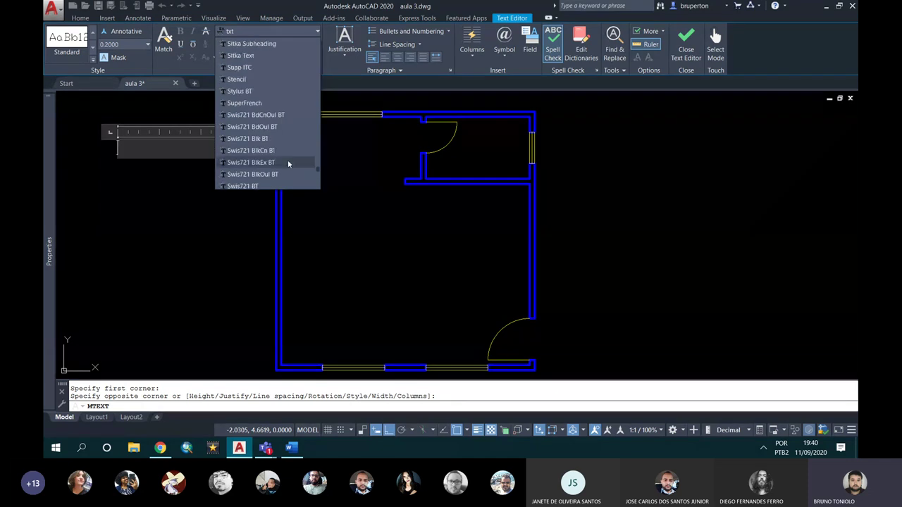
pyautogui.scroll(-1, 288, 163)
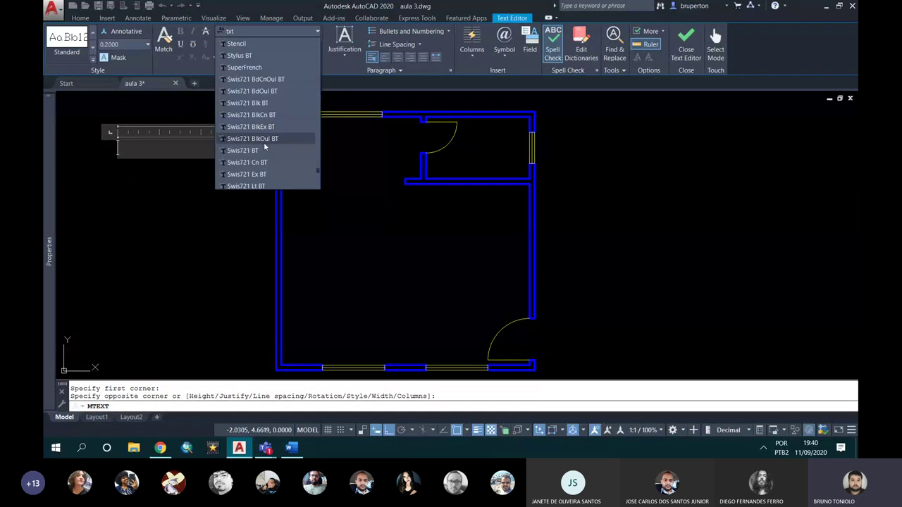
pyautogui.scroll(8, 263, 141)
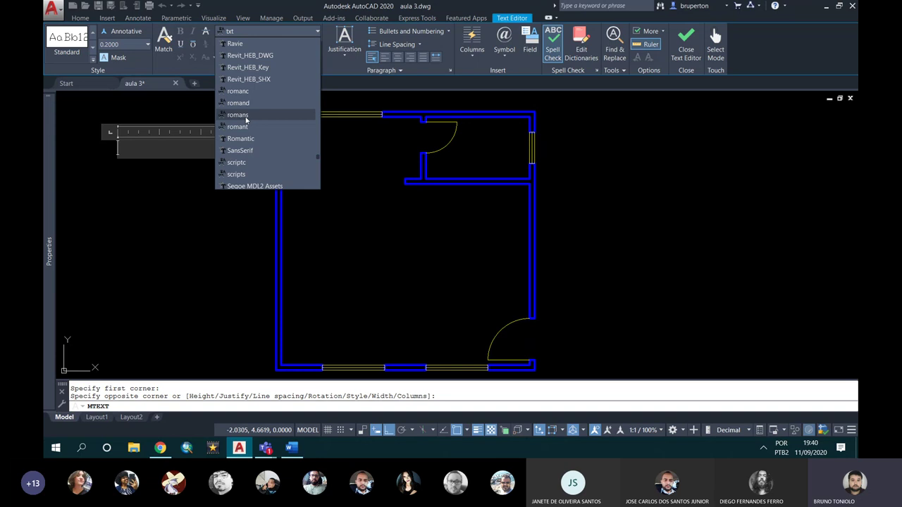
pyautogui.click(246, 116)
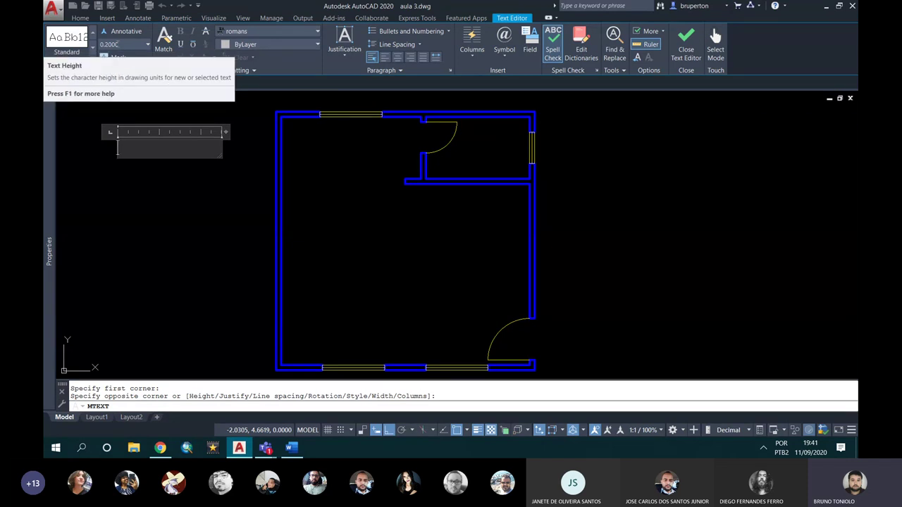
pyautogui.click(118, 44)
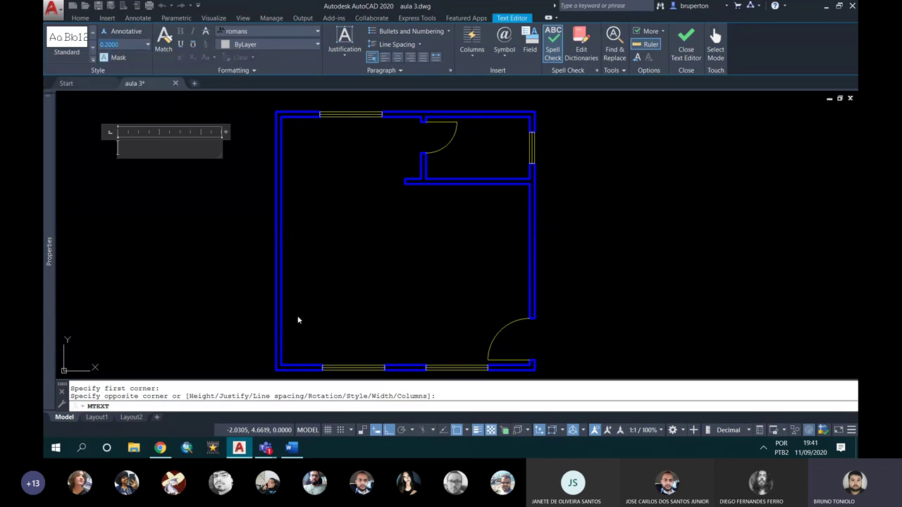
pyautogui.click(292, 447)
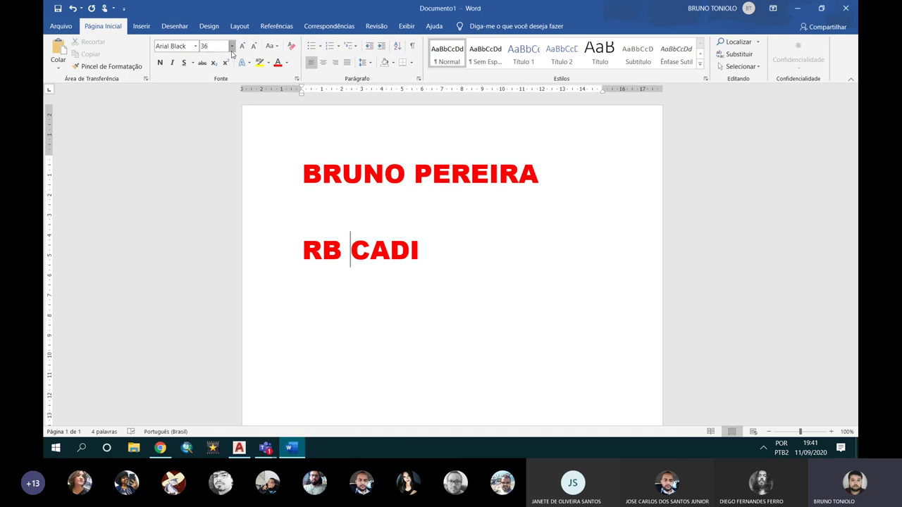
# - Dismiss Word's font size list, leaving 36, and minimize Word to return to AutoCAD
pyautogui.click(232, 46)
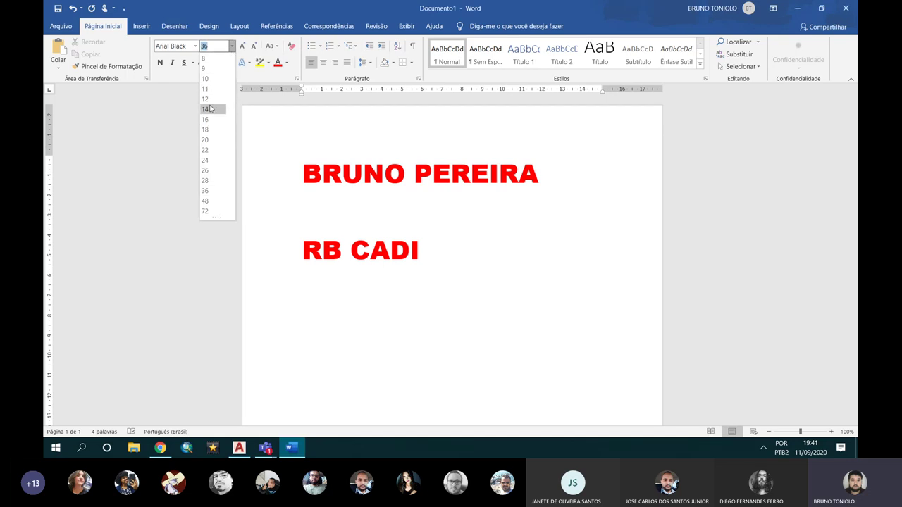
pyautogui.click(801, 13)
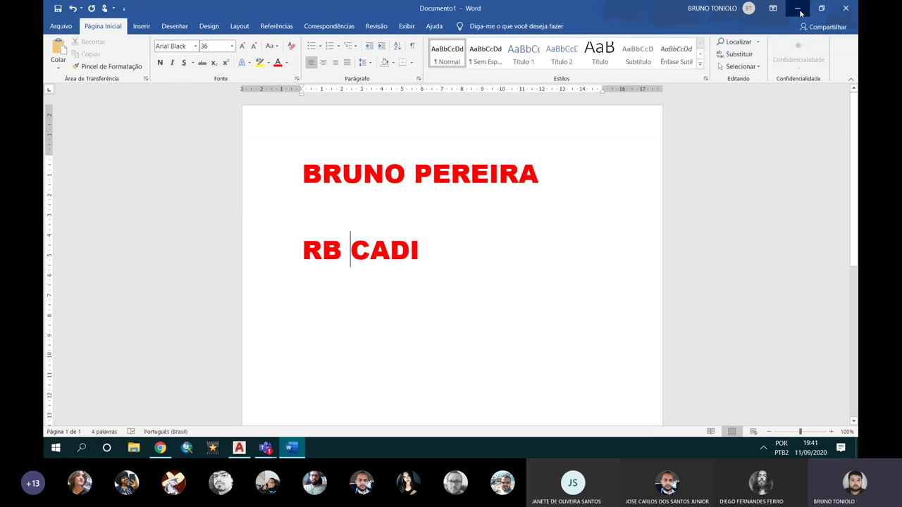
pyautogui.click(800, 10)
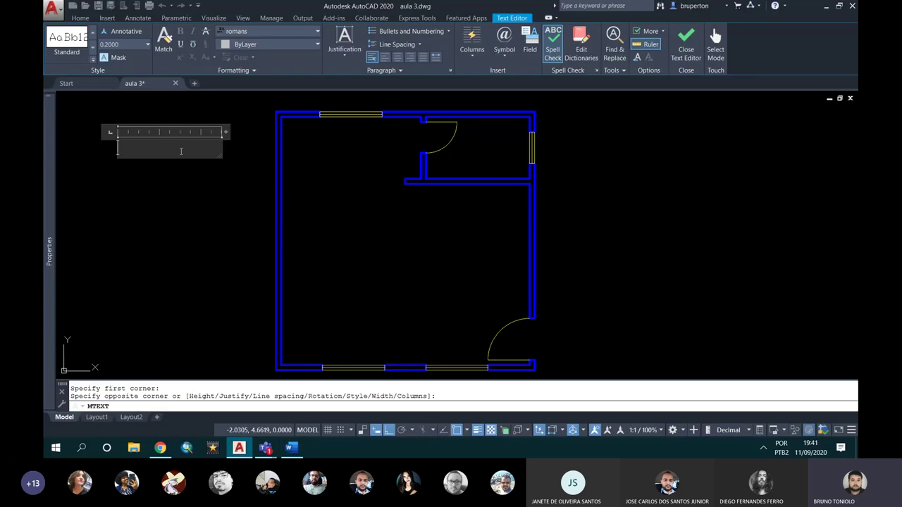
# - Change the multiline text height from 0.2 to 0.1
pyautogui.click(143, 43)
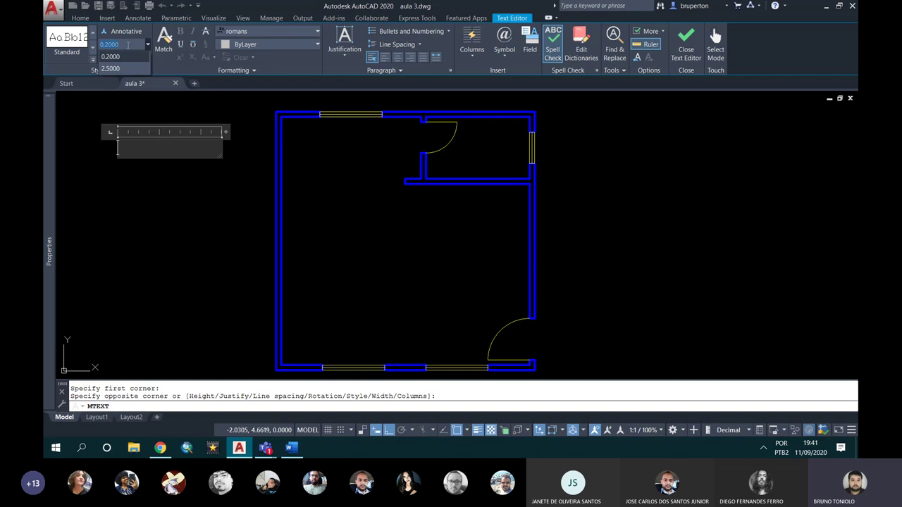
pyautogui.click(127, 45)
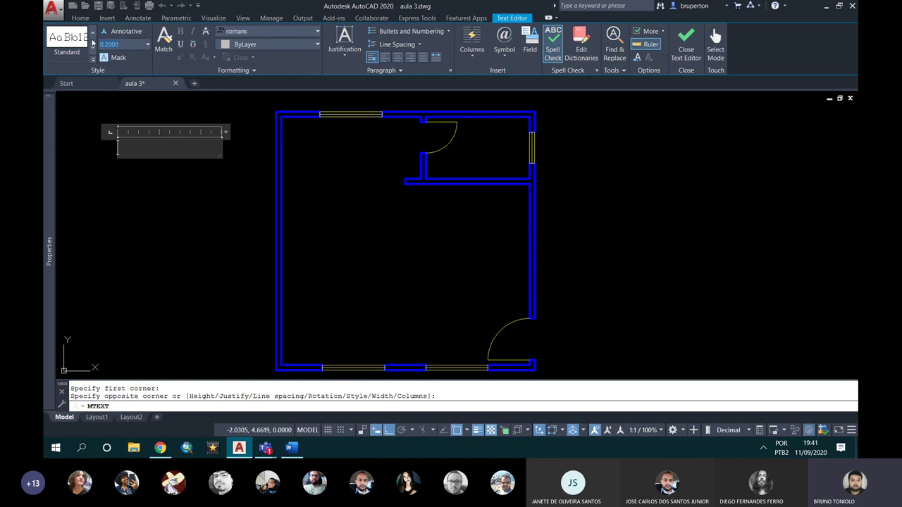
pyautogui.write('0.1')
pyautogui.press('Return')
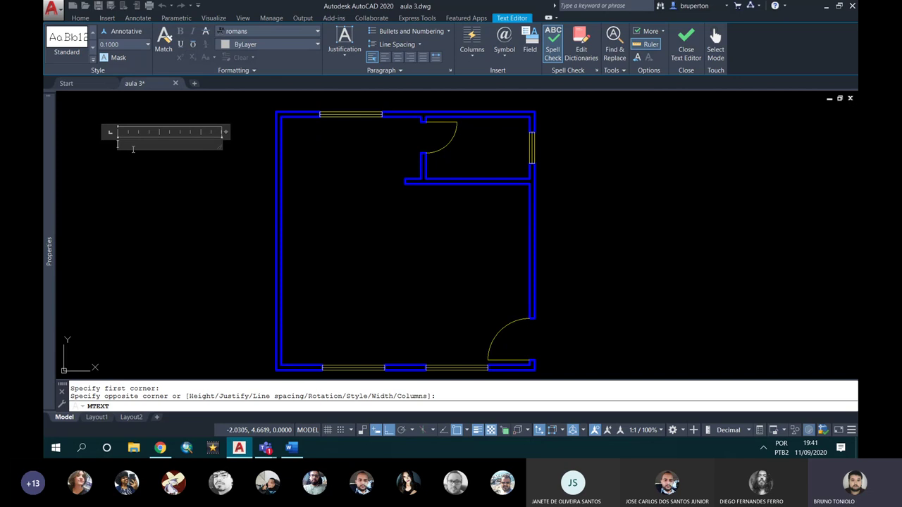
# - Type SALA, widen the text box, center the word and close the text editor
pyautogui.write('SALA')
pyautogui.scroll(3, 111, 143)
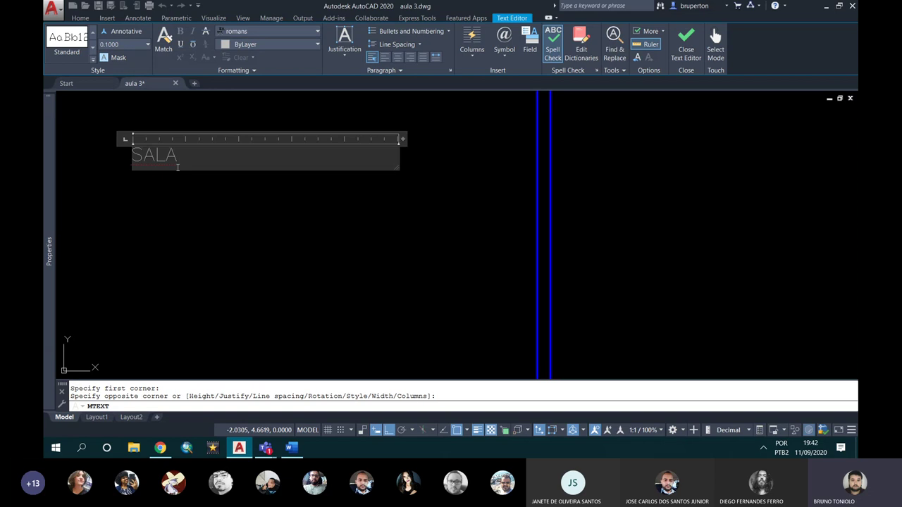
pyautogui.scroll(2, 178, 168)
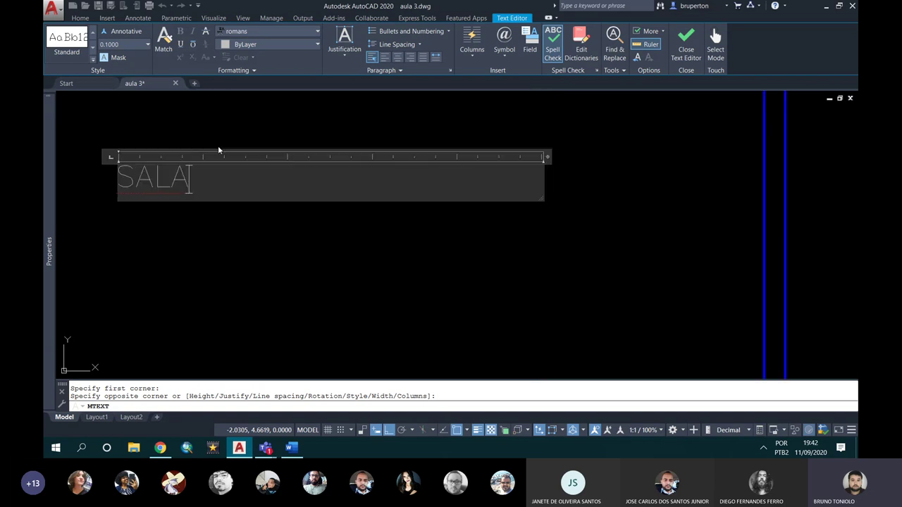
pyautogui.scroll(-4, 200, 157)
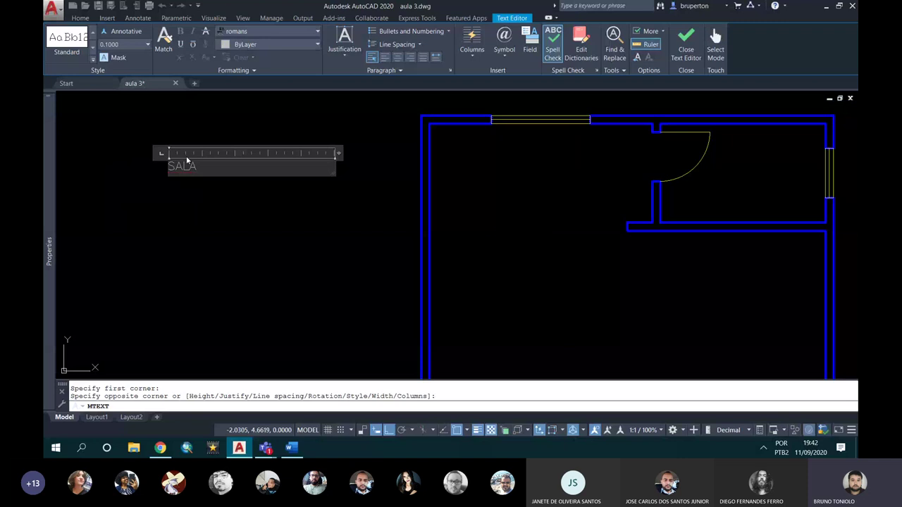
pyautogui.scroll(2, 186, 159)
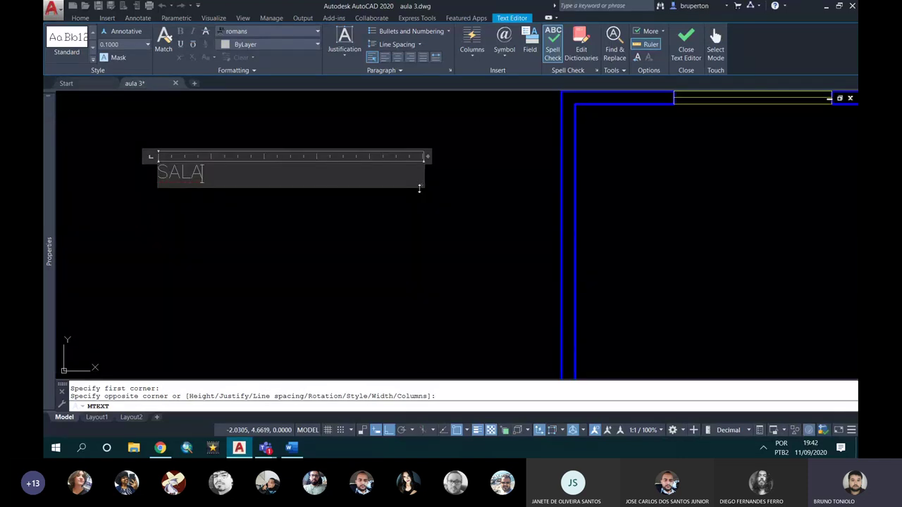
pyautogui.moveTo(423, 186)
pyautogui.mouseDown()
pyautogui.moveTo(447, 318)
pyautogui.moveTo(271, 273)
pyautogui.moveTo(301, 187)
pyautogui.mouseUp()
pyautogui.doubleClick(180, 174)
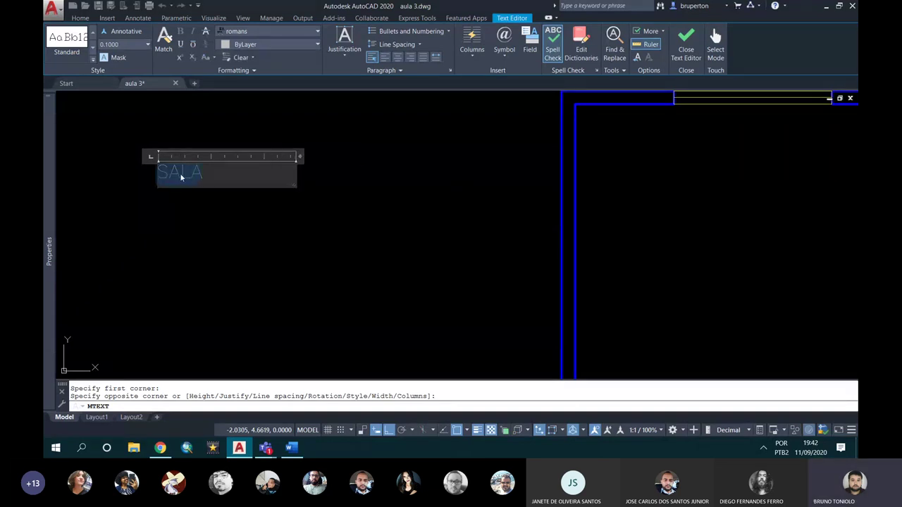
pyautogui.click(397, 59)
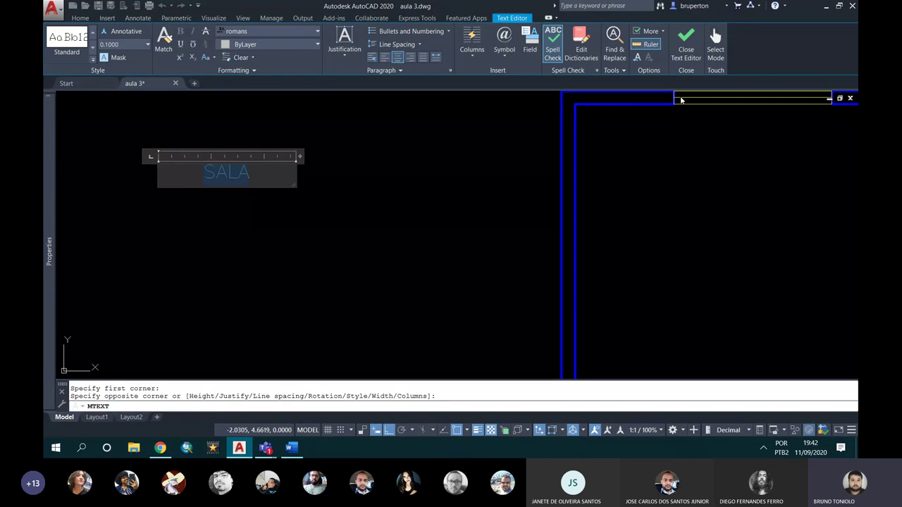
pyautogui.click(687, 49)
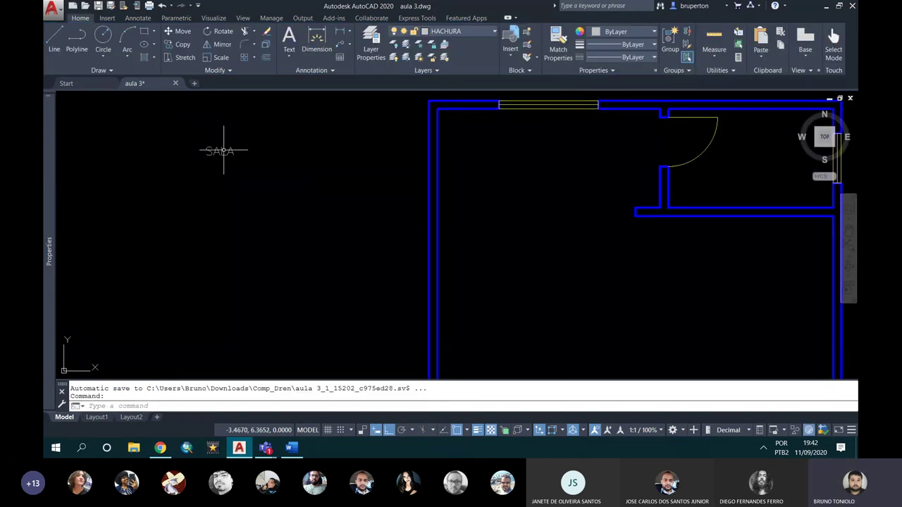
# - Reopen the SALA label, delete the stray characters and close the editor
pyautogui.scroll(2, 219, 150)
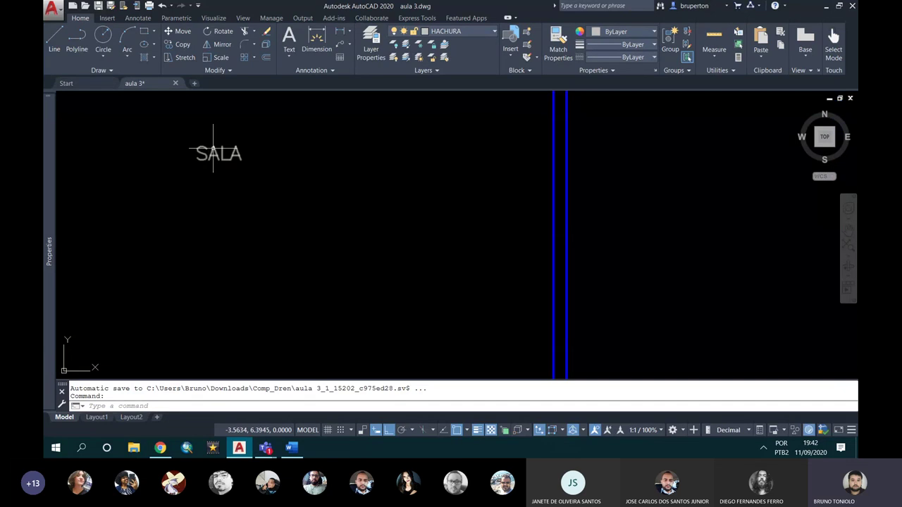
pyautogui.click(214, 149)
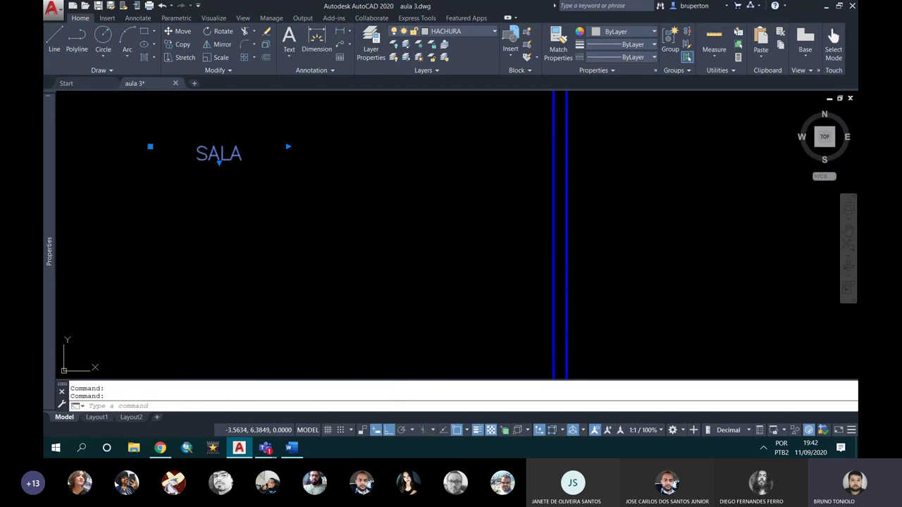
pyautogui.doubleClick(222, 151)
pyautogui.write('JSKJSKF')
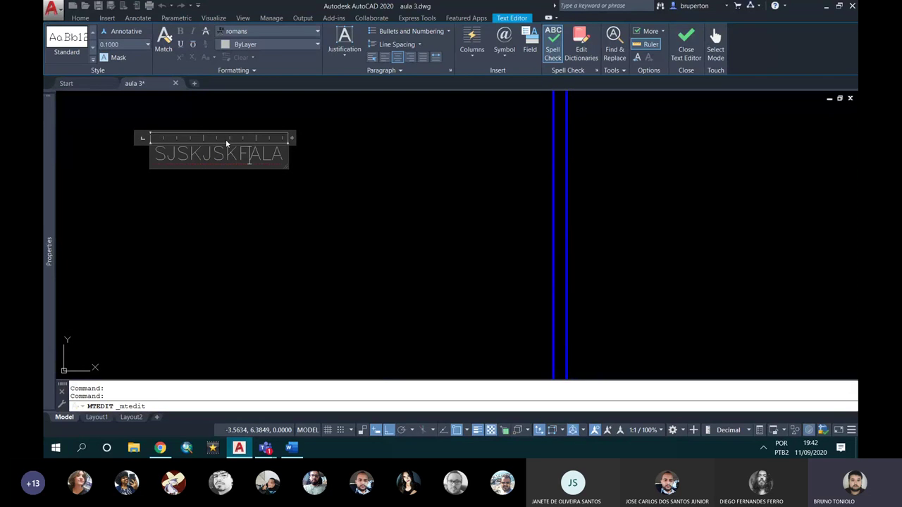
pyautogui.press('BackSpace')
pyautogui.press('BackSpace')
pyautogui.press('BackSpace')
pyautogui.click(686, 41)
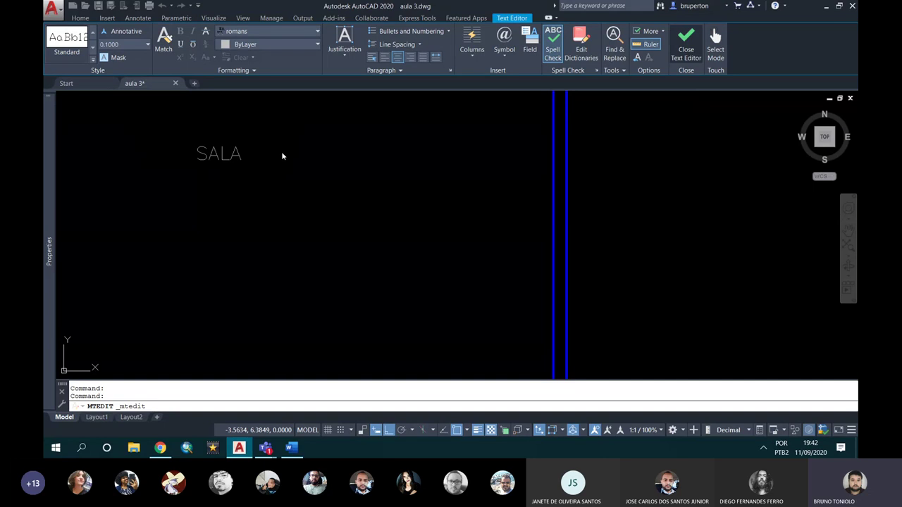
pyautogui.scroll(-3, 233, 151)
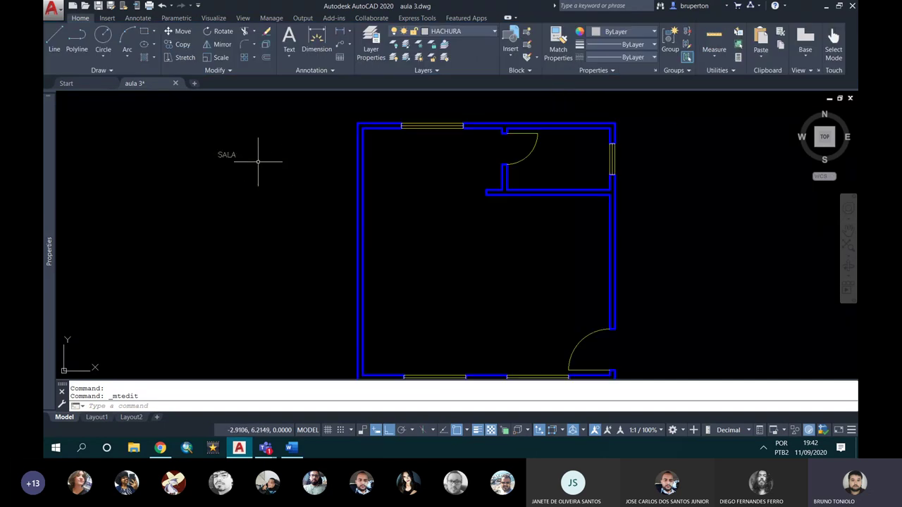
# - Put the SALA label on the TEXTOS layer
pyautogui.moveTo(272, 170); pyautogui.dragTo(271, 169, button='middle')
pyautogui.scroll(2, 207, 150)
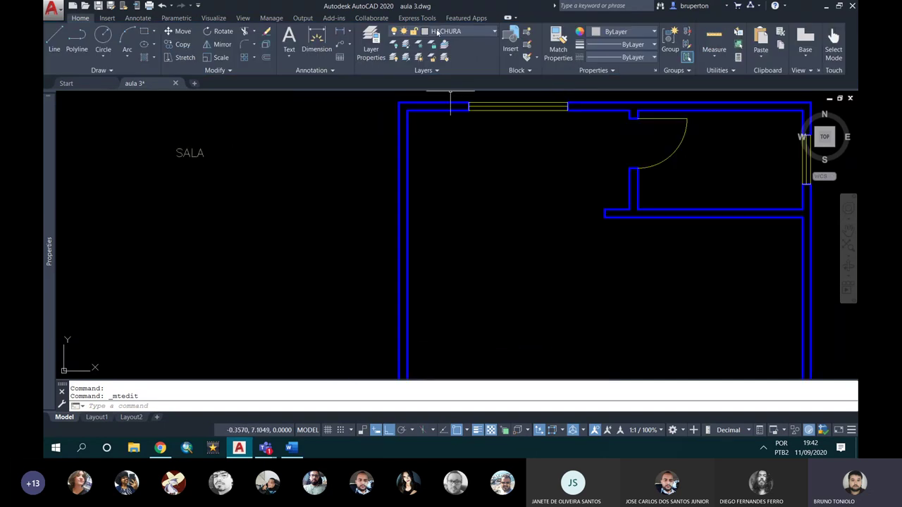
pyautogui.click(202, 146)
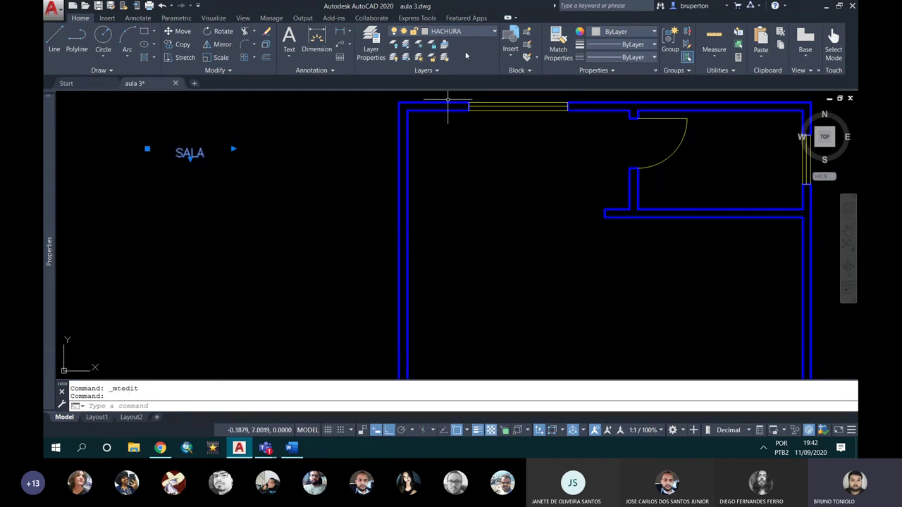
pyautogui.click(473, 34)
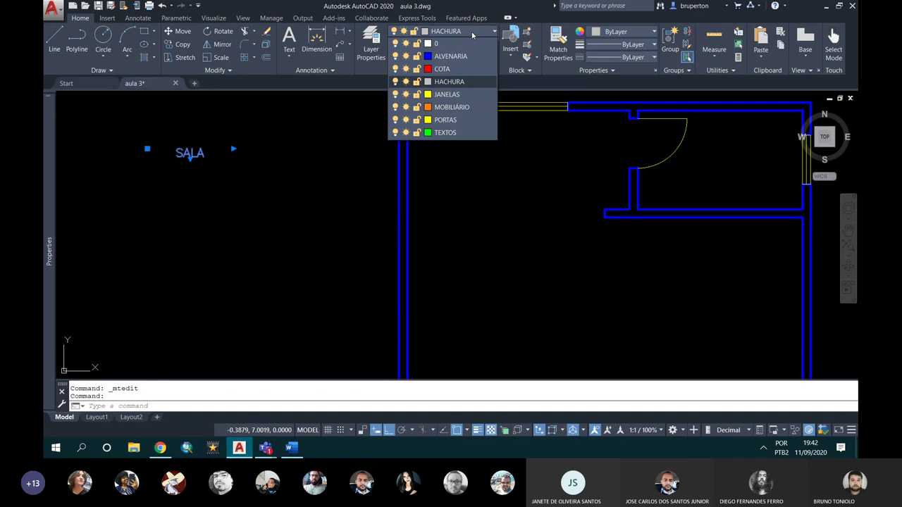
pyautogui.click(445, 133)
pyautogui.scroll(4, 147, 148)
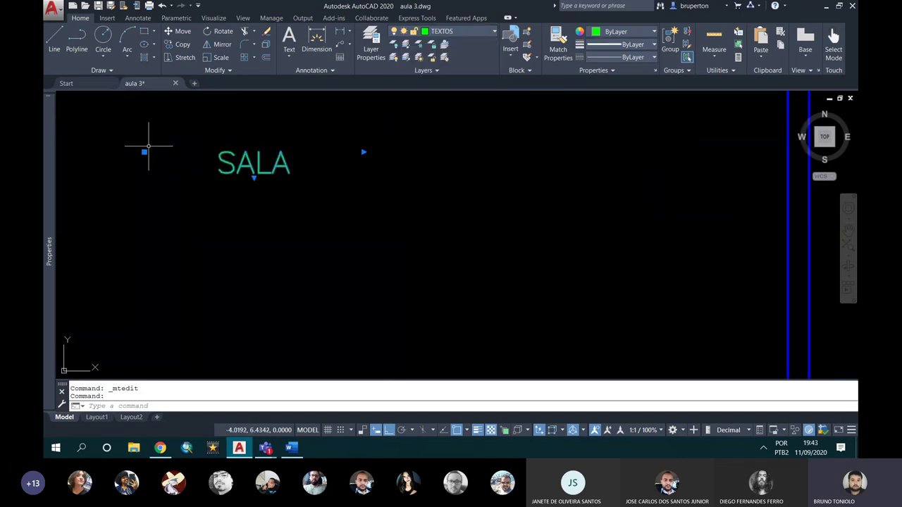
pyautogui.scroll(-4, 246, 172)
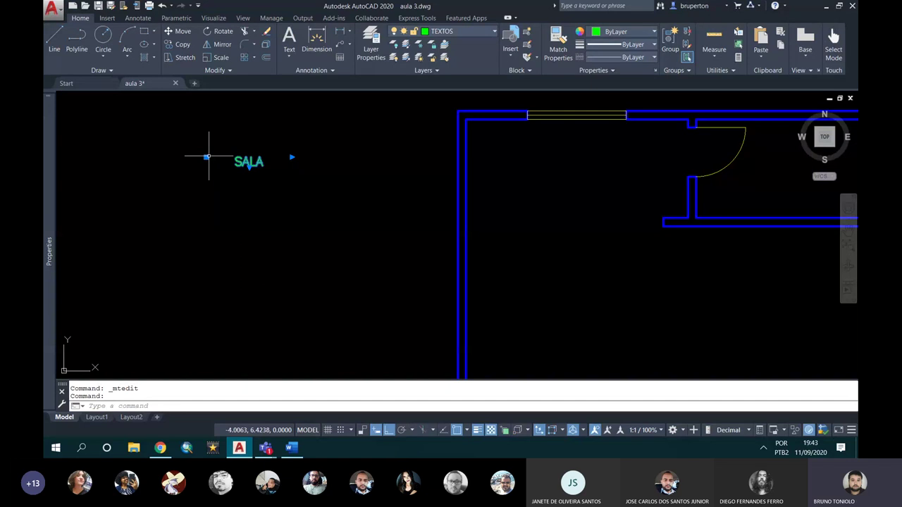
pyautogui.scroll(3, 204, 154)
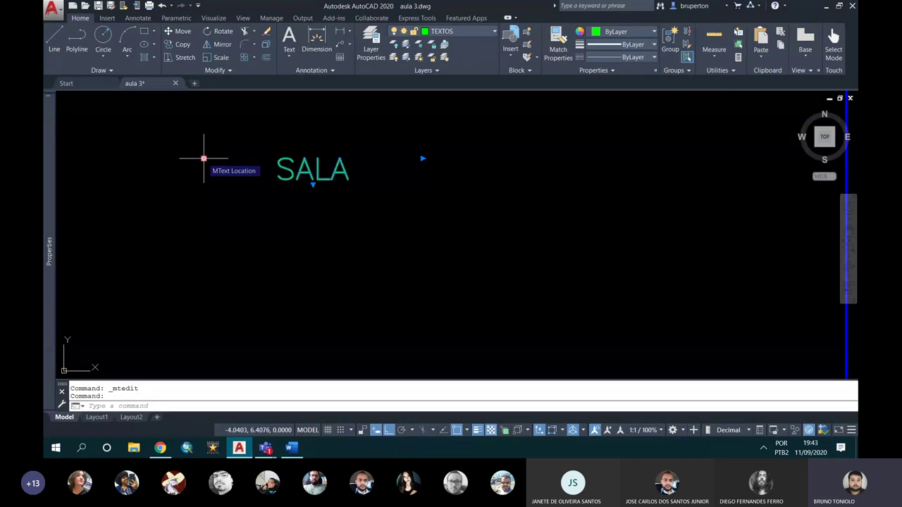
# - With object snap and ortho off, drag SALA's grip to a spot inside the large room
pyautogui.click(204, 158)
pyautogui.scroll(-2, 202, 155)
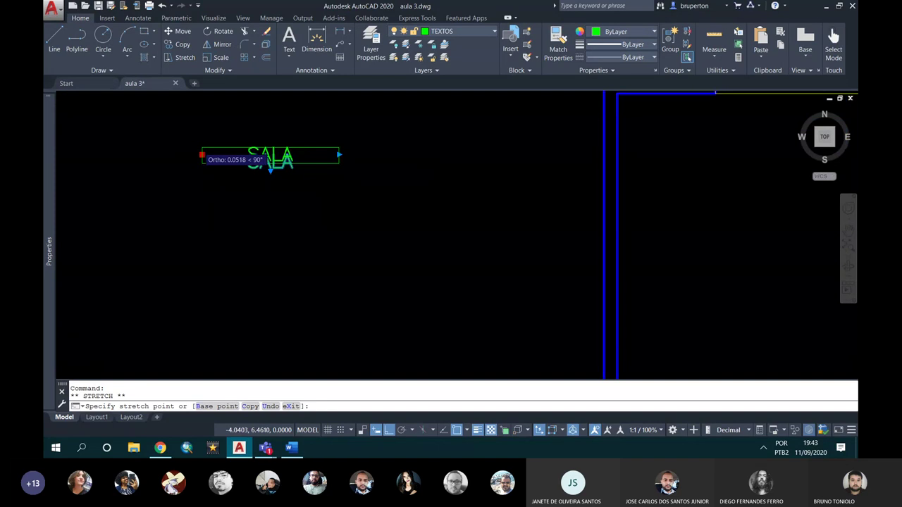
pyautogui.scroll(-2, 324, 289)
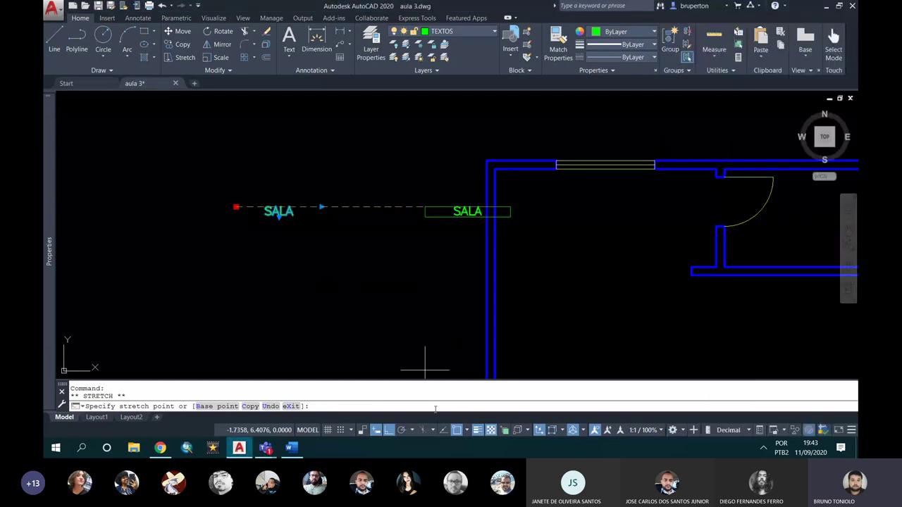
pyautogui.click(455, 432)
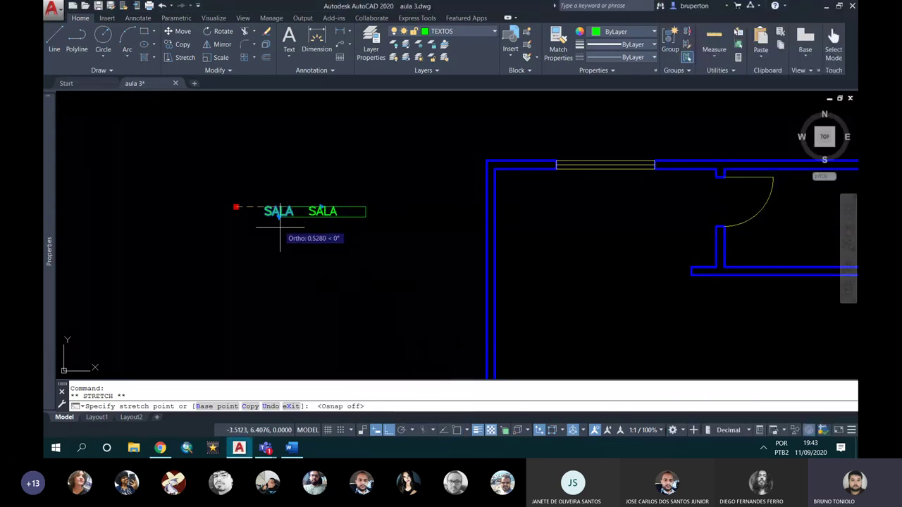
pyautogui.click(307, 207)
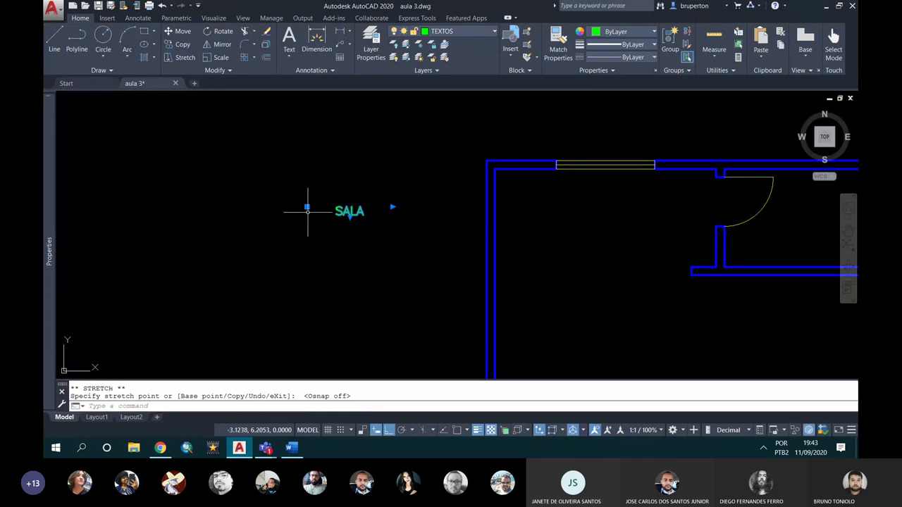
pyautogui.click(307, 207)
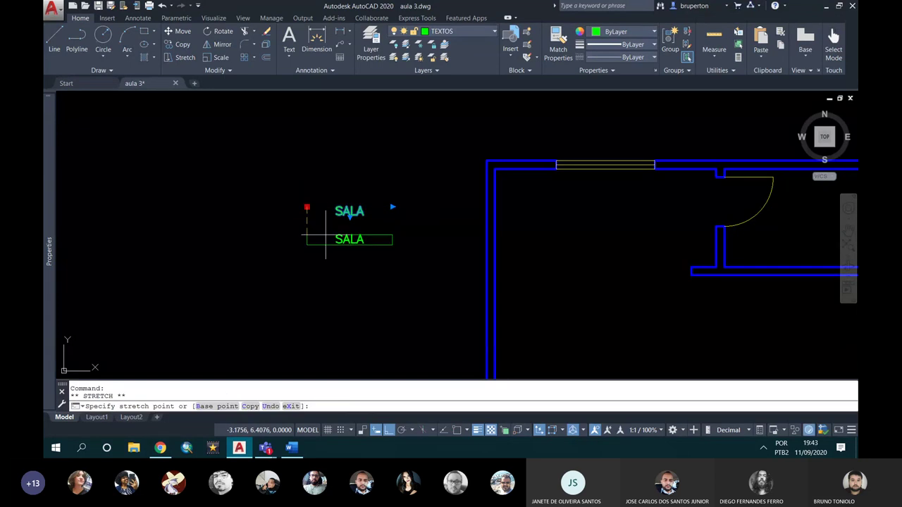
pyautogui.click(388, 432)
pyautogui.scroll(-2, 307, 169)
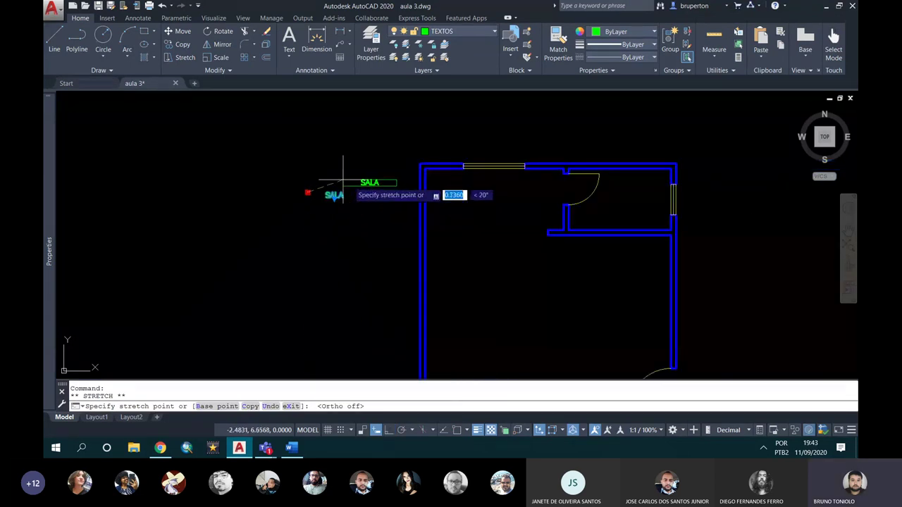
pyautogui.moveTo(455, 218); pyautogui.dragTo(347, 109, button='middle')
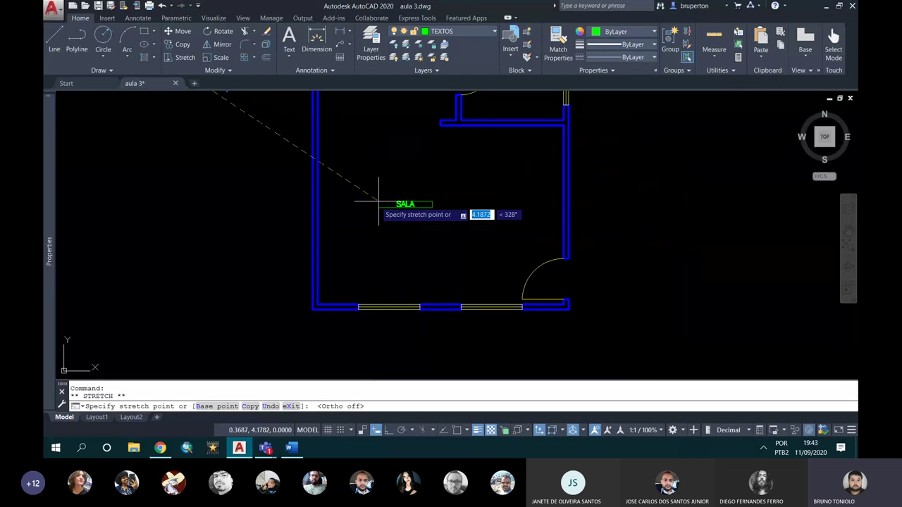
pyautogui.scroll(2, 349, 208)
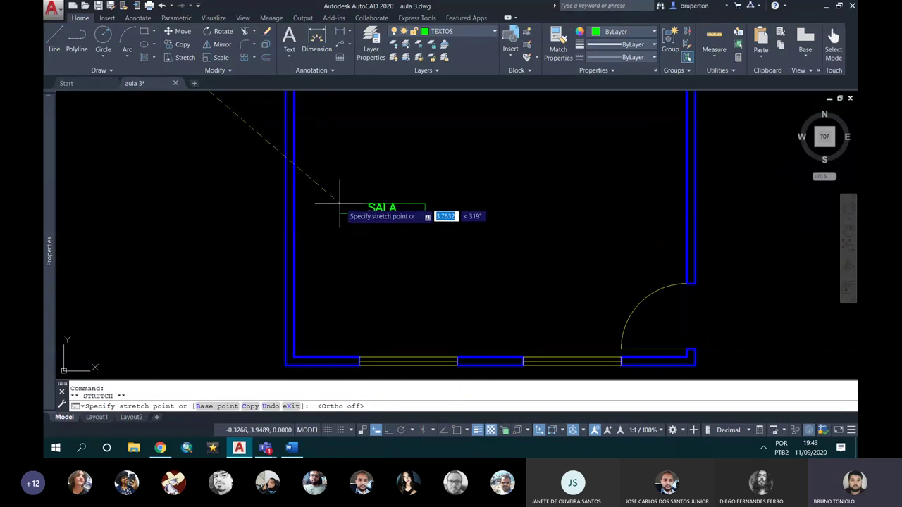
pyautogui.click(353, 211)
# - Deselect, reselect the SALA label and start the Copy command
pyautogui.scroll(-2, 415, 275)
pyautogui.moveTo(428, 261); pyautogui.dragTo(419, 296, button='middle')
pyautogui.scroll(1, 405, 286)
pyautogui.scroll(4, 402, 282)
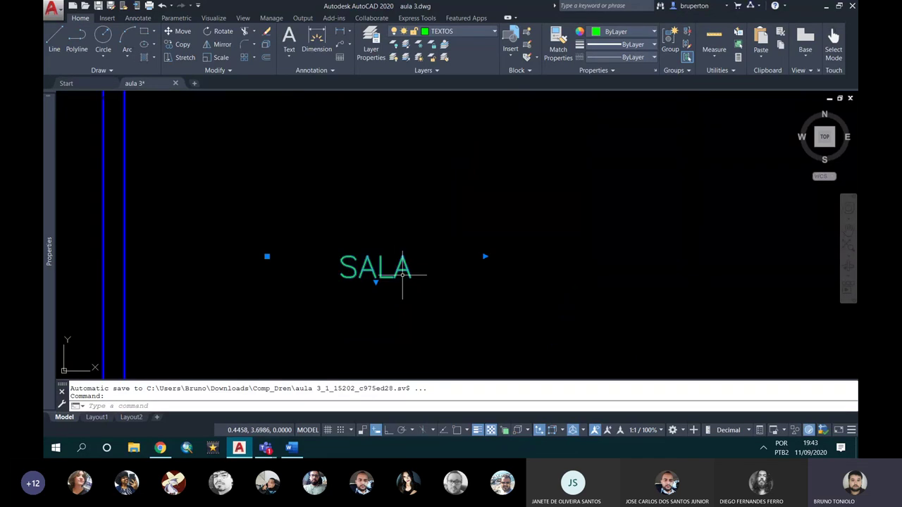
pyautogui.press('Escape')
pyautogui.press('Escape')
pyautogui.scroll(-4, 388, 266)
pyautogui.click(384, 267)
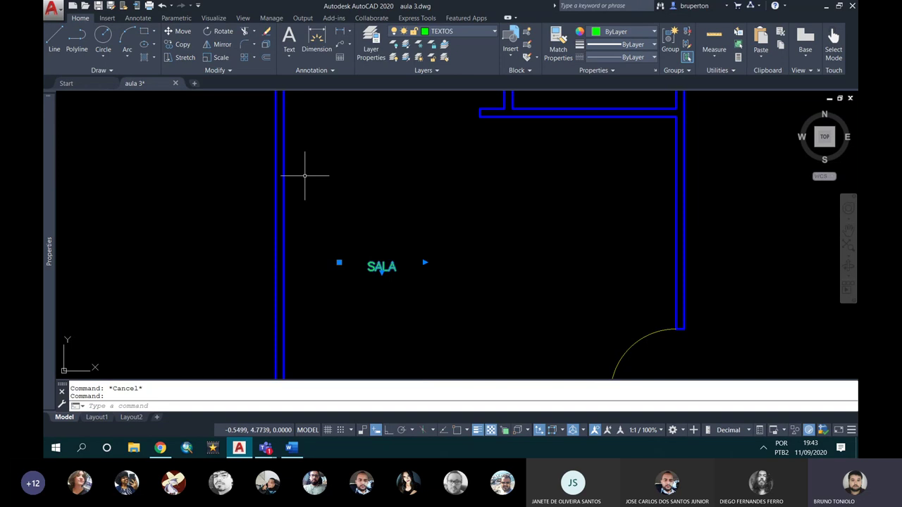
pyautogui.click(184, 47)
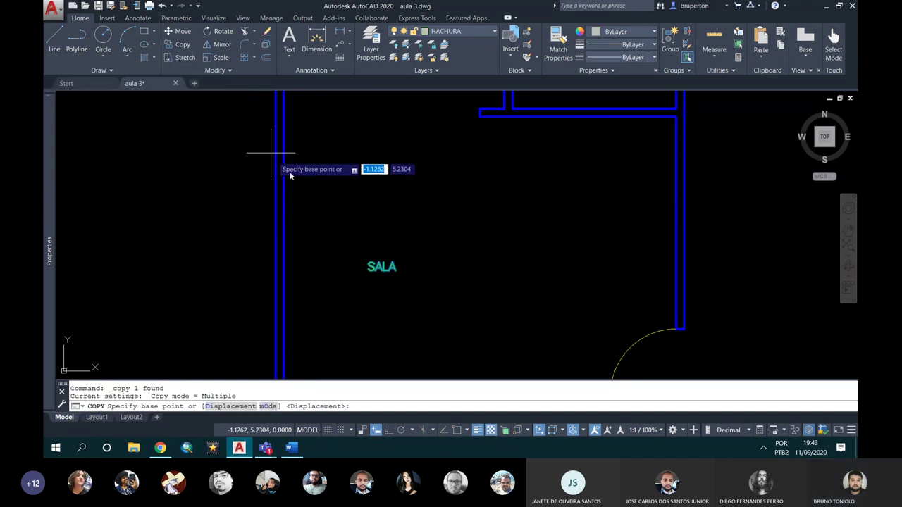
# - Copy SALA into the right-hand room, the upper-left room and the bathroom
pyautogui.click(378, 269)
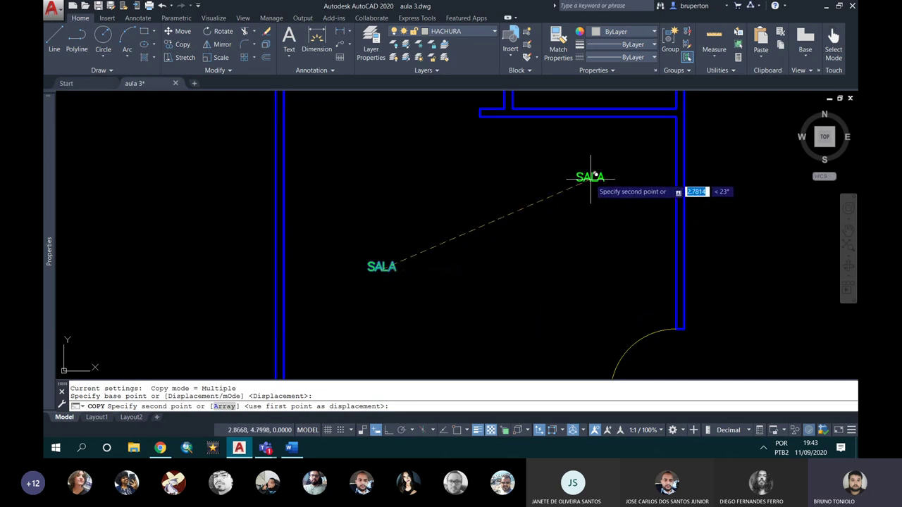
pyautogui.click(591, 176)
pyautogui.moveTo(507, 199); pyautogui.dragTo(526, 314, button='middle')
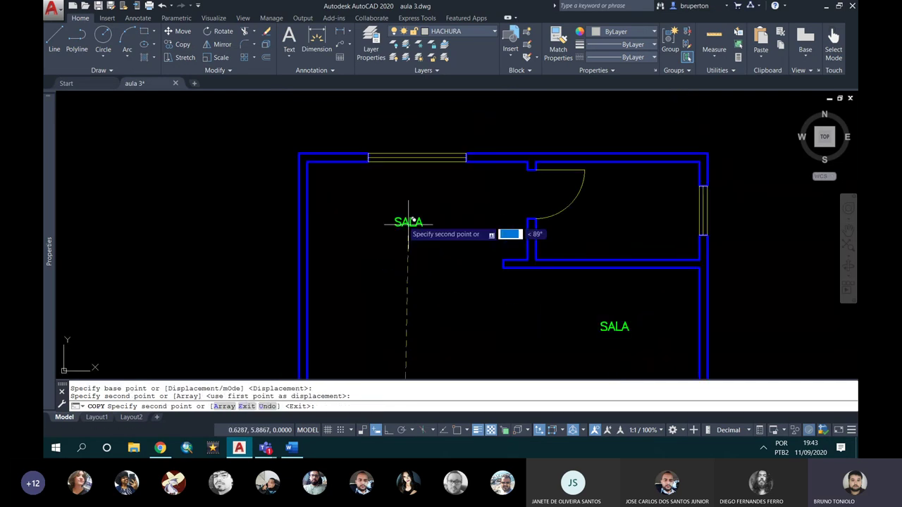
pyautogui.click(405, 221)
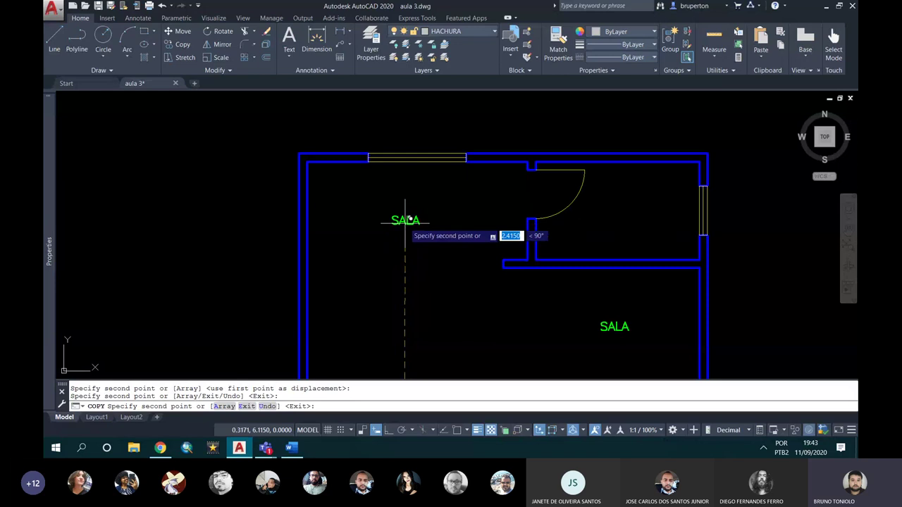
pyautogui.click(619, 208)
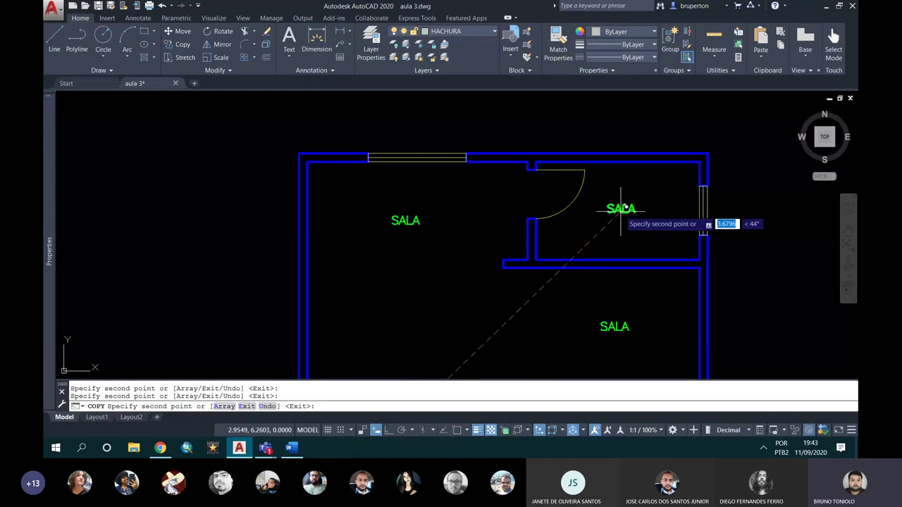
pyautogui.press('Escape')
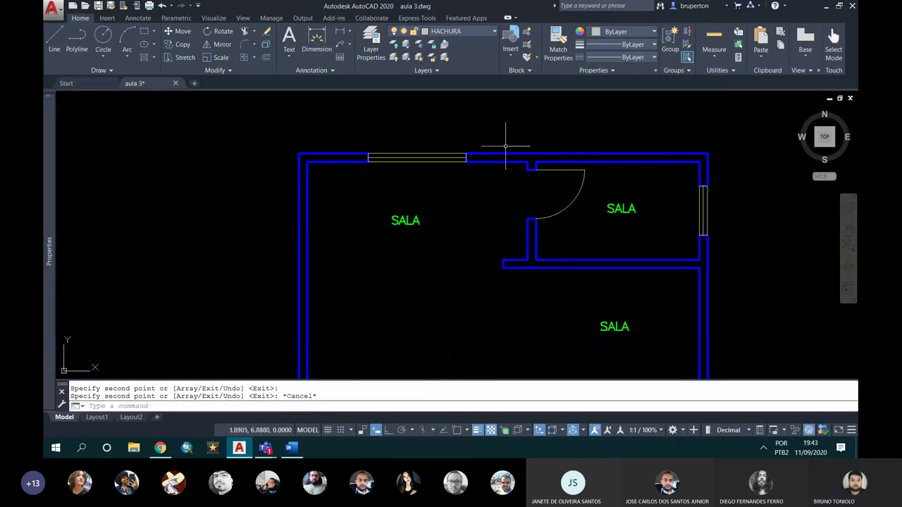
pyautogui.scroll(-4, 507, 147)
pyautogui.scroll(4, 532, 229)
pyautogui.click(545, 181)
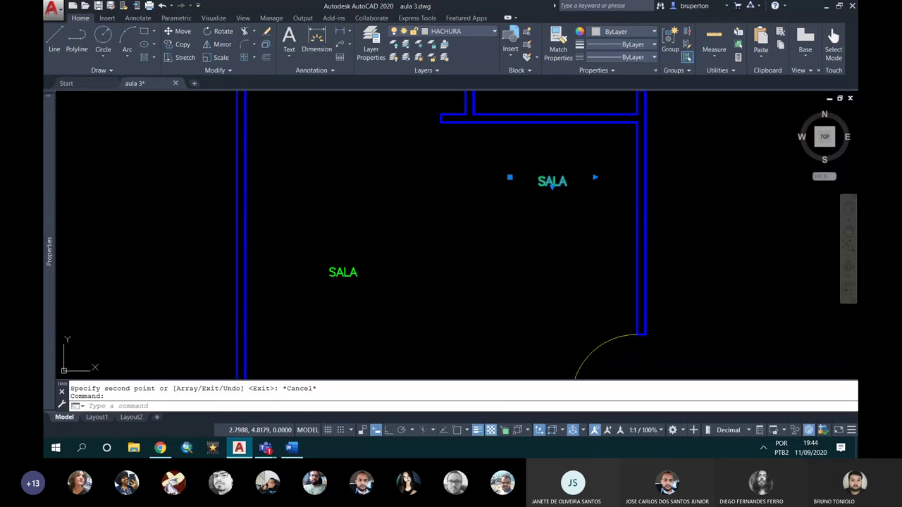
# - Change the right-hand room's label to COZINHA
pyautogui.doubleClick(552, 184)
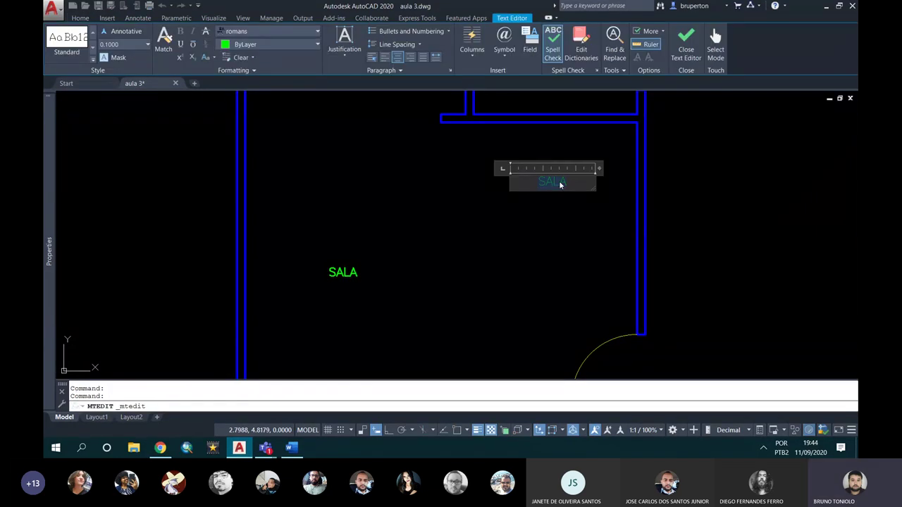
pyautogui.write('COZINHA')
pyautogui.click(555, 233)
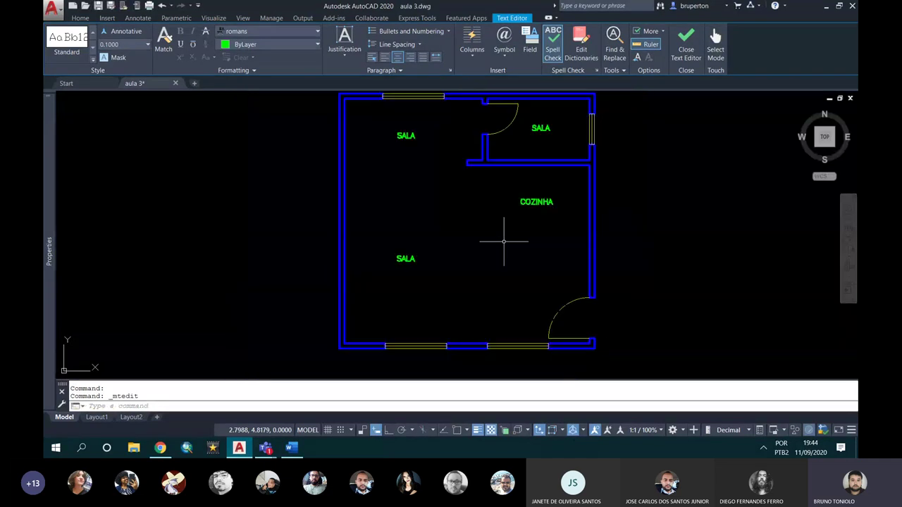
pyautogui.scroll(-2, 511, 232)
pyautogui.scroll(2, 409, 134)
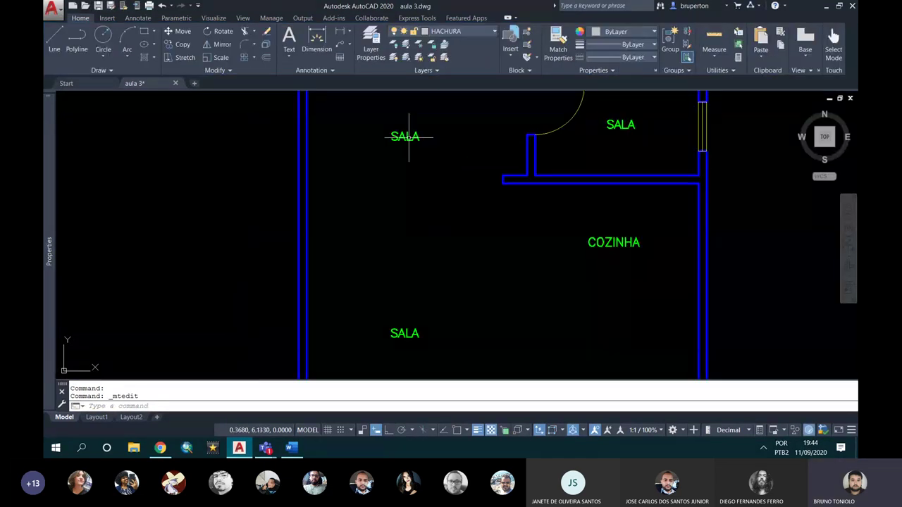
# - Change the upper-left room's label to QUARTO, center-aligned
pyautogui.click(409, 137)
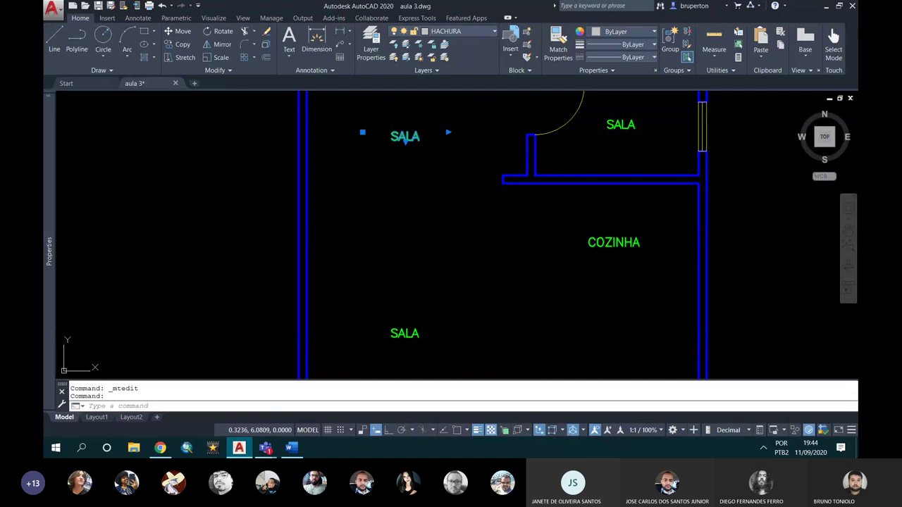
pyautogui.doubleClick(405, 138)
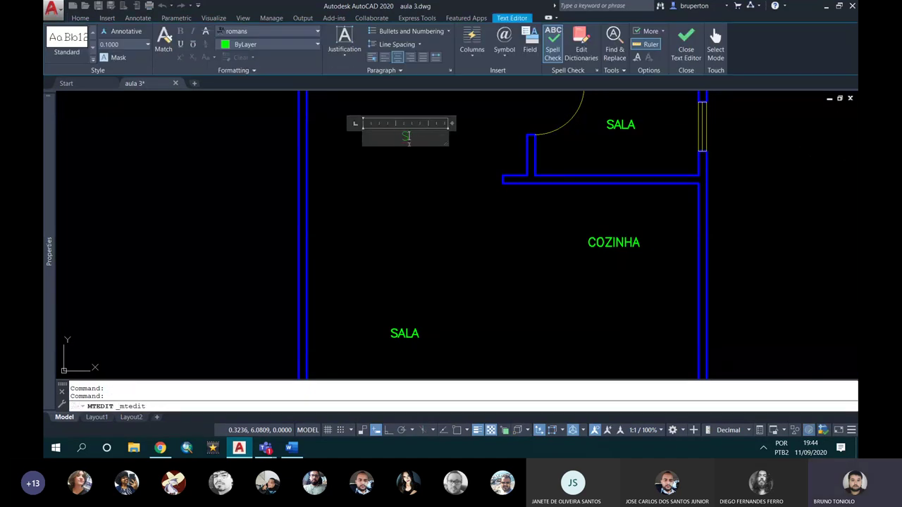
pyautogui.press('BackSpace')
pyautogui.write('QUARTO')
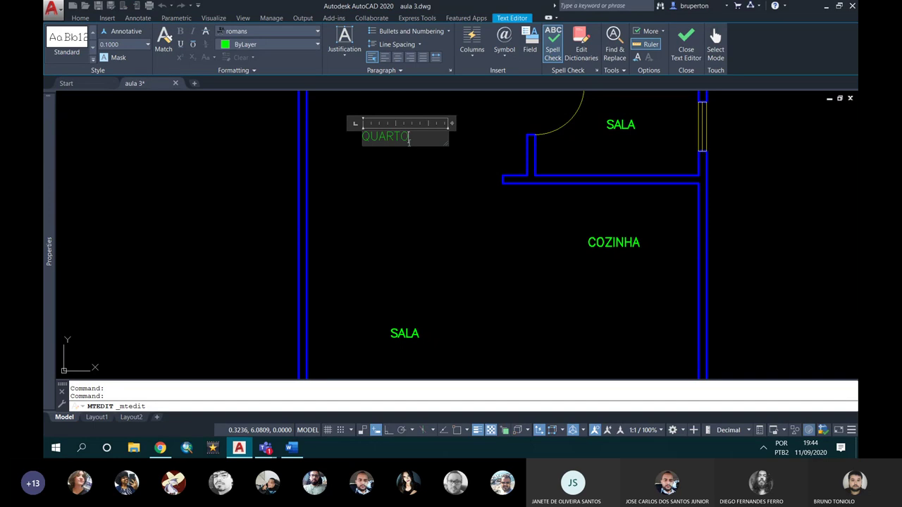
pyautogui.click(397, 57)
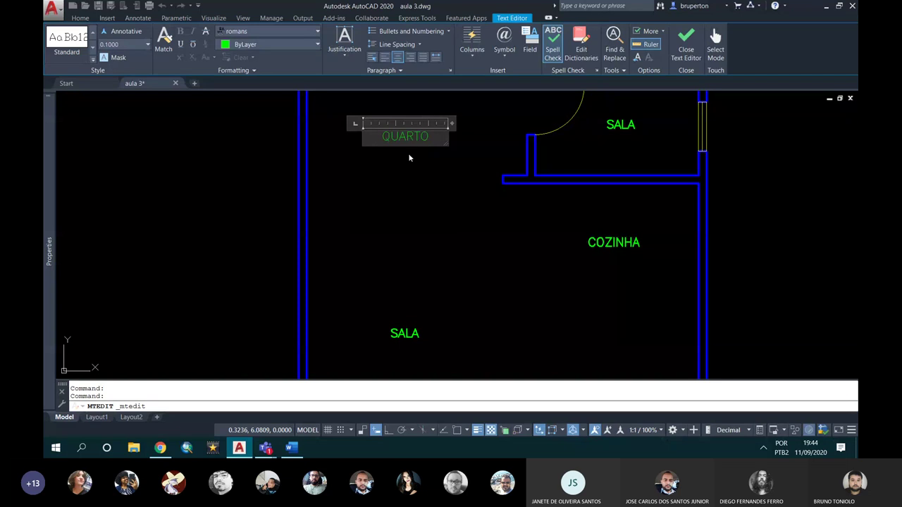
# - Change the bathroom's label to BAN
pyautogui.doubleClick(622, 126)
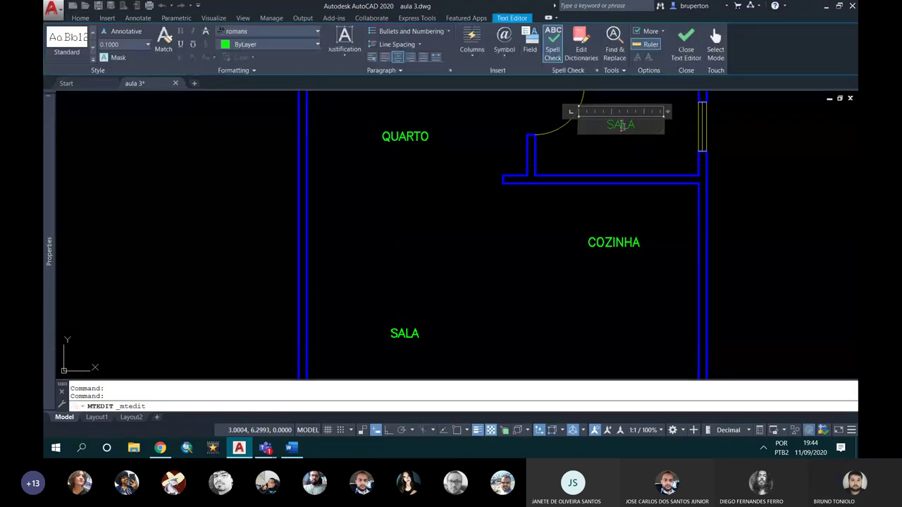
pyautogui.write('BAN')
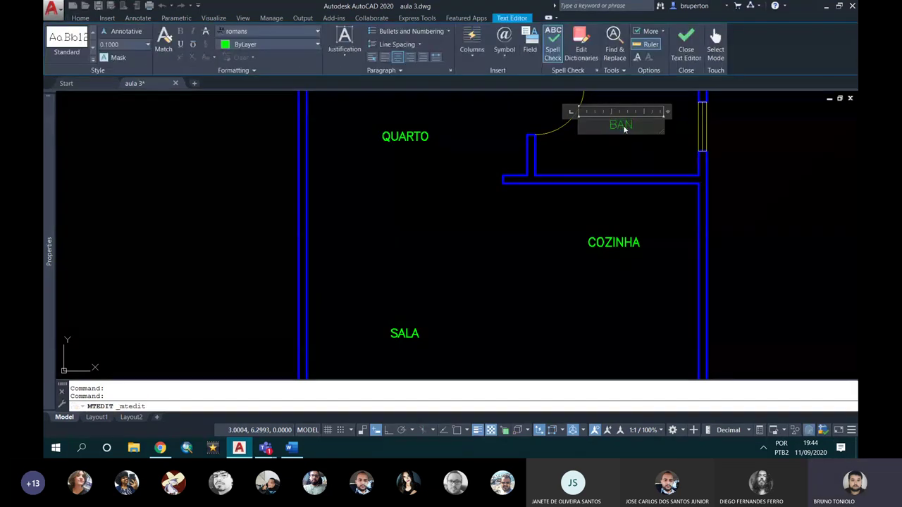
pyautogui.write('H')
pyautogui.click(614, 200)
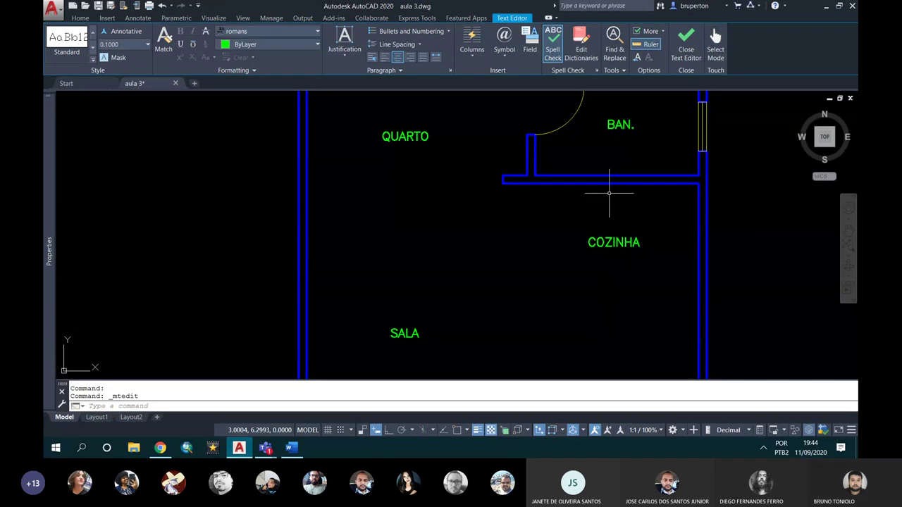
pyautogui.scroll(-2, 413, 134)
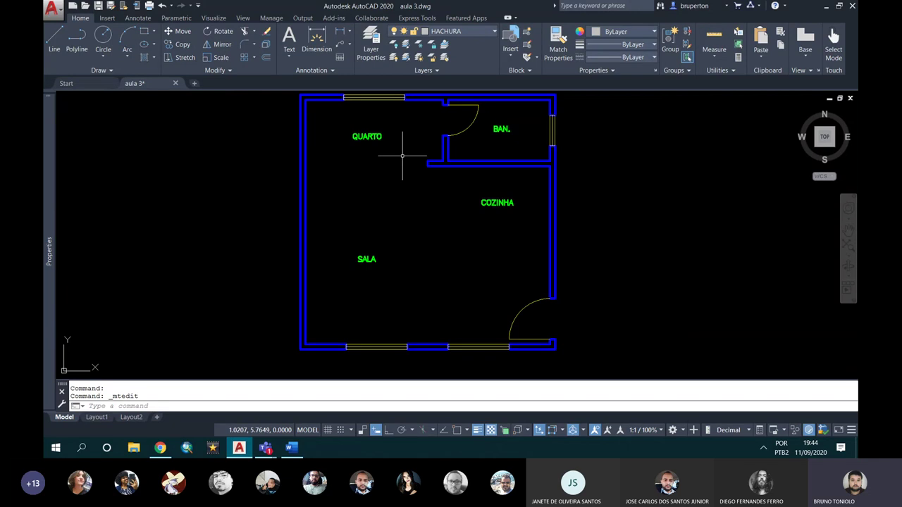
pyautogui.scroll(2, 373, 135)
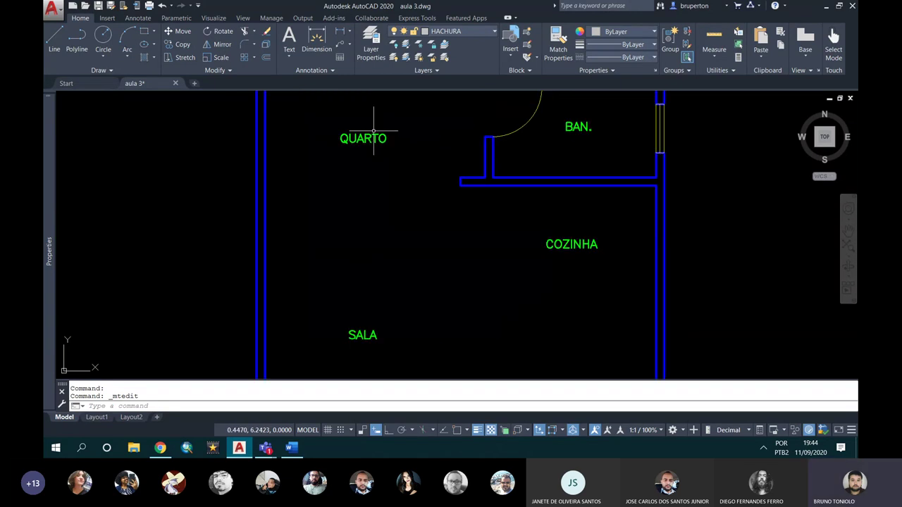
pyautogui.moveTo(413, 162); pyautogui.dragTo(408, 176, button='middle')
pyautogui.scroll(-2, 405, 147)
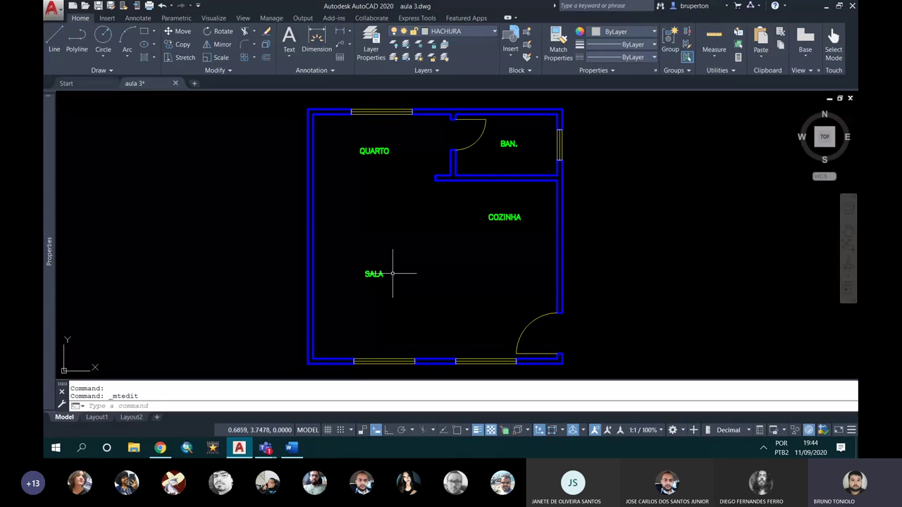
pyautogui.scroll(-2, 374, 267)
pyautogui.scroll(-2, 373, 268)
pyautogui.scroll(-1, 373, 268)
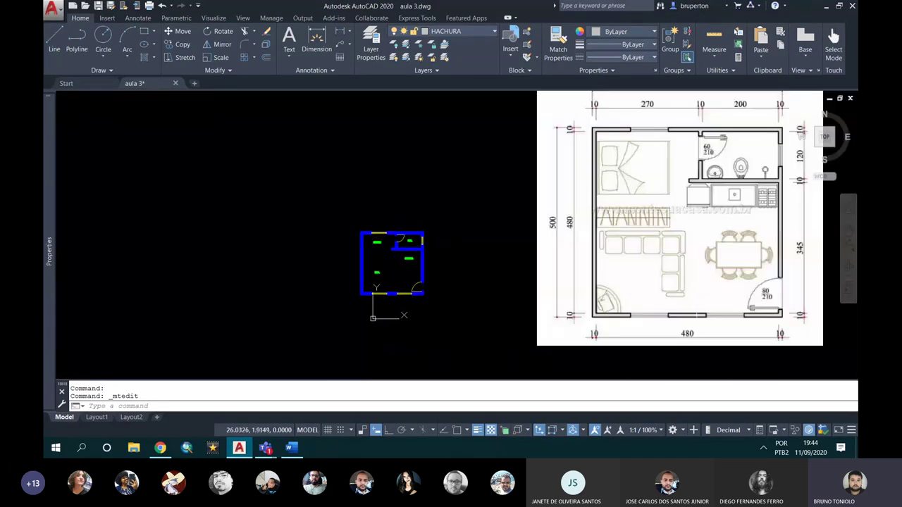
pyautogui.scroll(2, 700, 254)
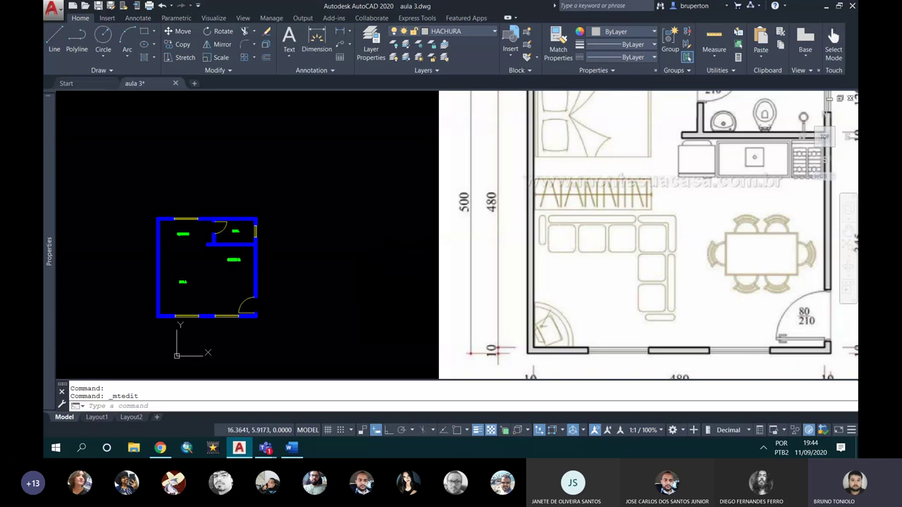
pyautogui.scroll(2, 212, 233)
pyautogui.scroll(2, 196, 248)
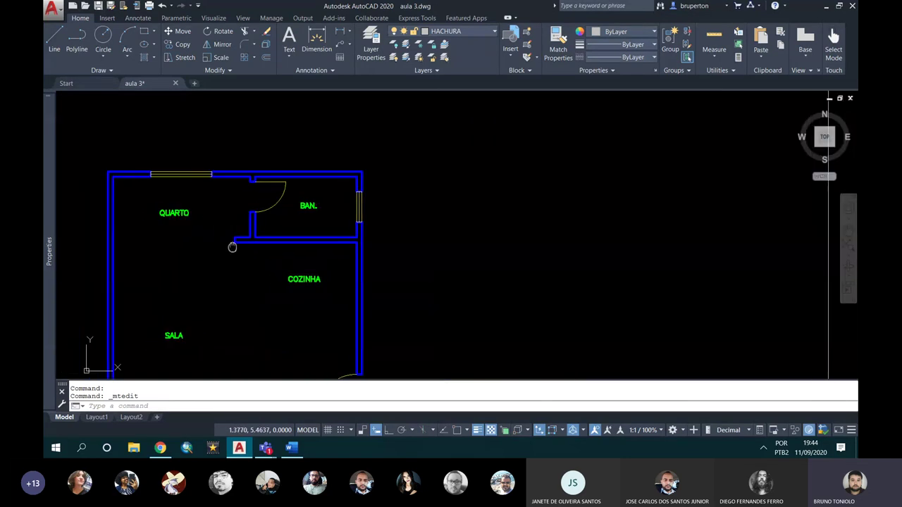
pyautogui.moveTo(232, 247); pyautogui.dragTo(318, 209, button='middle')
pyautogui.scroll(2, 269, 168)
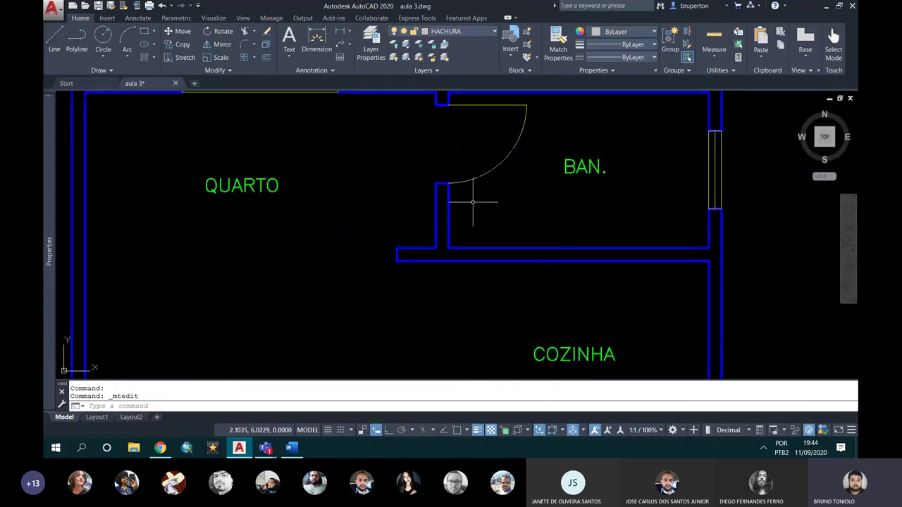
pyautogui.moveTo(557, 188); pyautogui.dragTo(564, 248, button='middle')
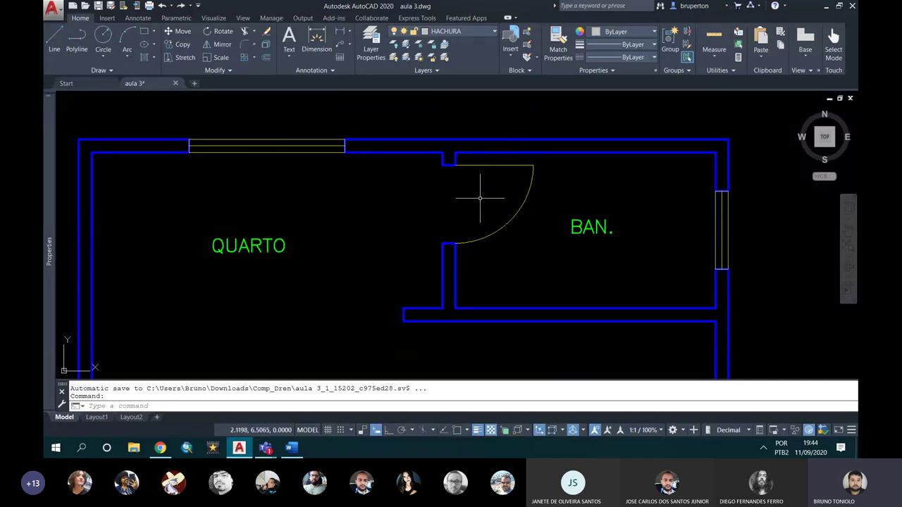
pyautogui.scroll(-1, 451, 186)
pyautogui.scroll(-1, 426, 179)
pyautogui.scroll(1, 352, 178)
pyautogui.scroll(1, 335, 185)
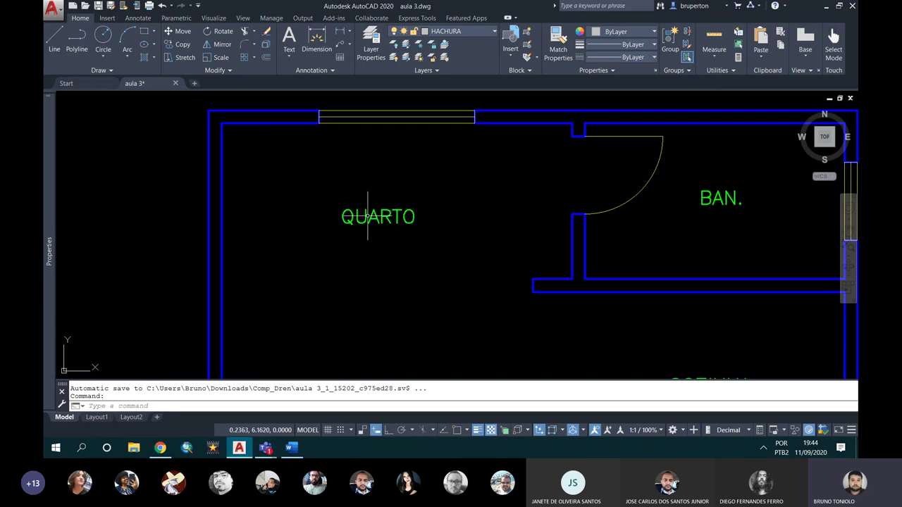
# - Copy the QUARTO room label to a spot left of the floor plan
pyautogui.click(367, 216)
pyautogui.click(182, 44)
pyautogui.click(370, 216)
pyautogui.scroll(-1, 371, 229)
pyautogui.click(199, 244)
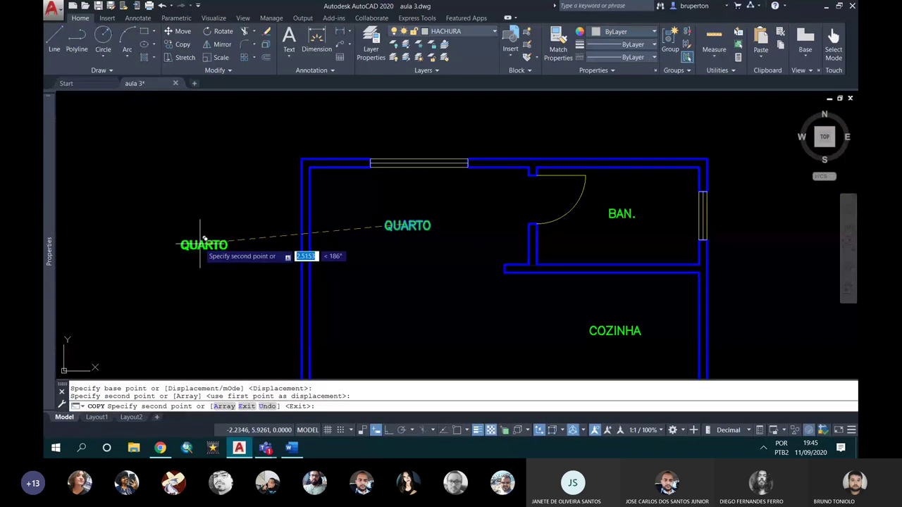
pyautogui.press('Escape')
pyautogui.scroll(4, 190, 243)
pyautogui.moveTo(220, 247); pyautogui.dragTo(339, 243, button='middle')
# - Edit the copied label's text so it reads P1
pyautogui.scroll(-2, 337, 241)
pyautogui.click(342, 242)
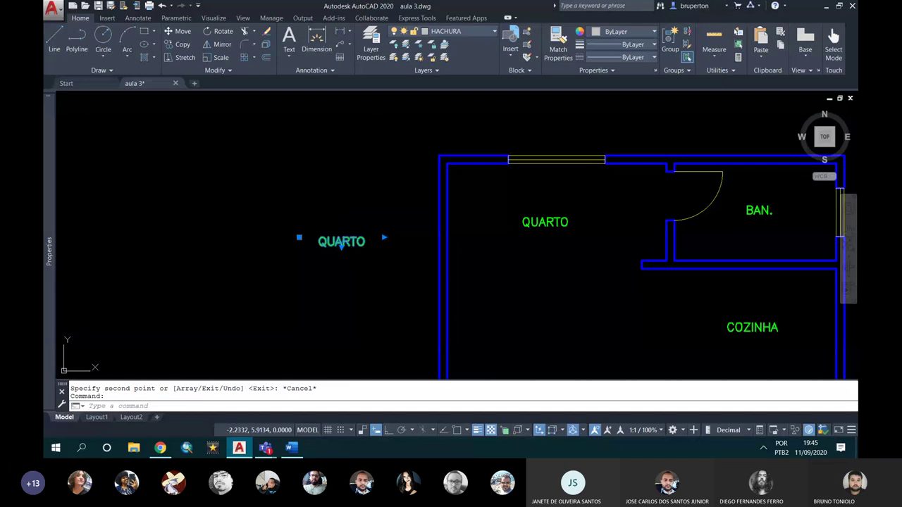
pyautogui.doubleClick(339, 243)
pyautogui.write('P1')
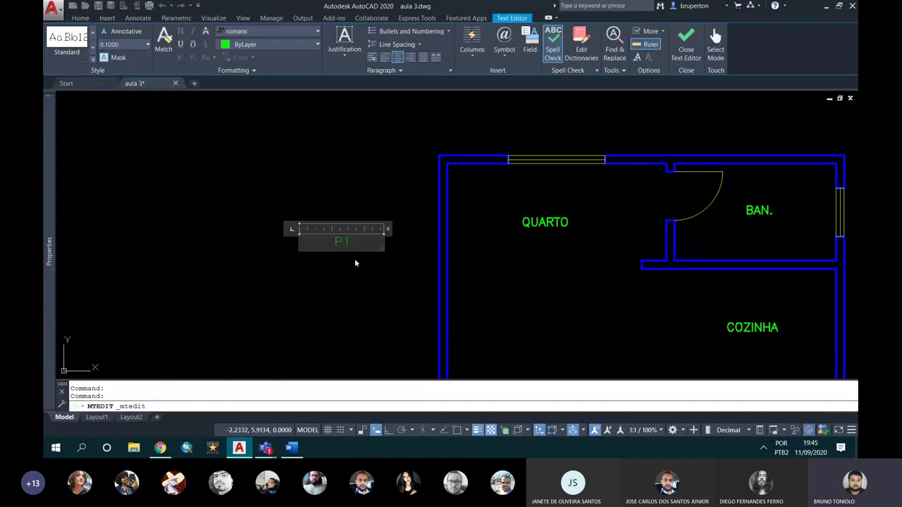
pyautogui.click(355, 263)
pyautogui.scroll(3, 347, 245)
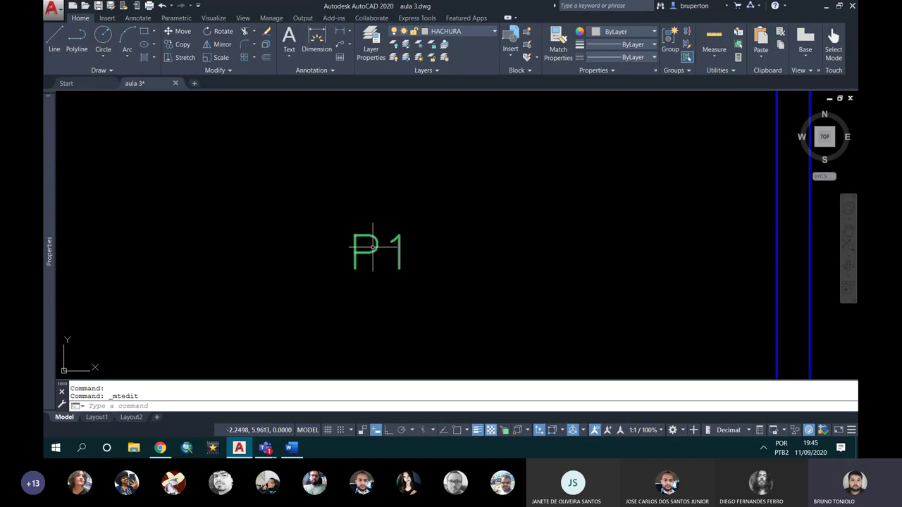
pyautogui.scroll(-2, 369, 224)
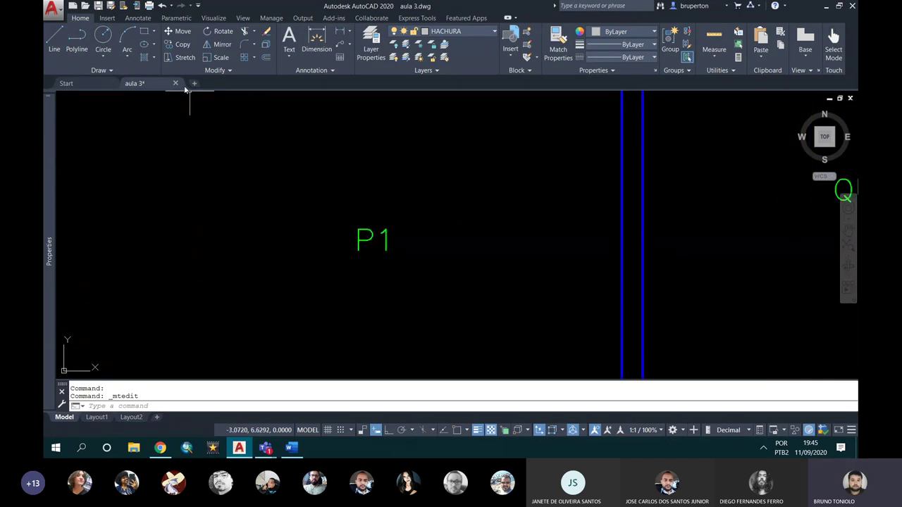
# - Draw a circle centred on P1 that encloses the label, abandoning the ellipse
pyautogui.click(142, 46)
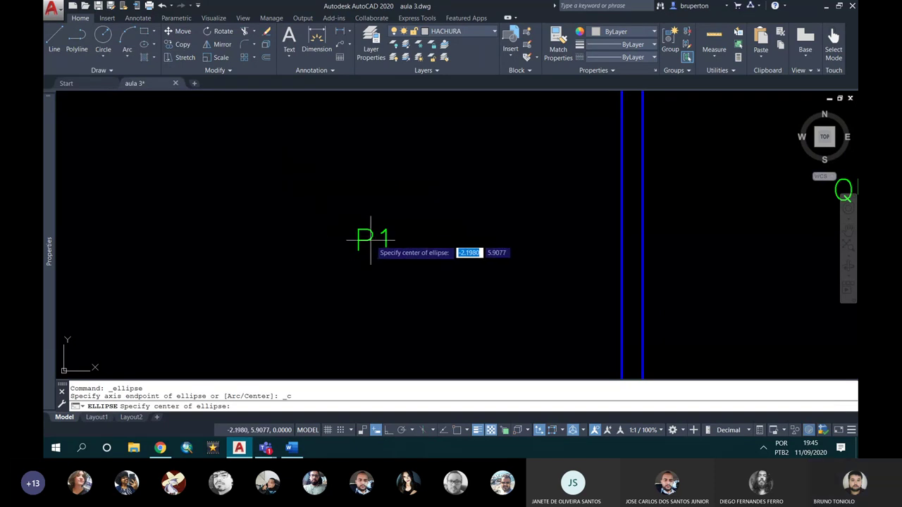
pyautogui.press('Escape')
pyautogui.press('Escape')
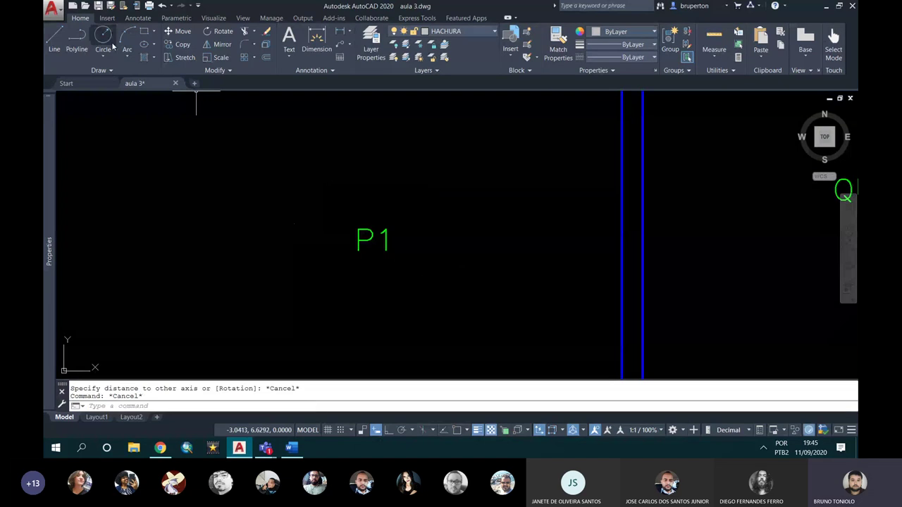
pyautogui.click(104, 37)
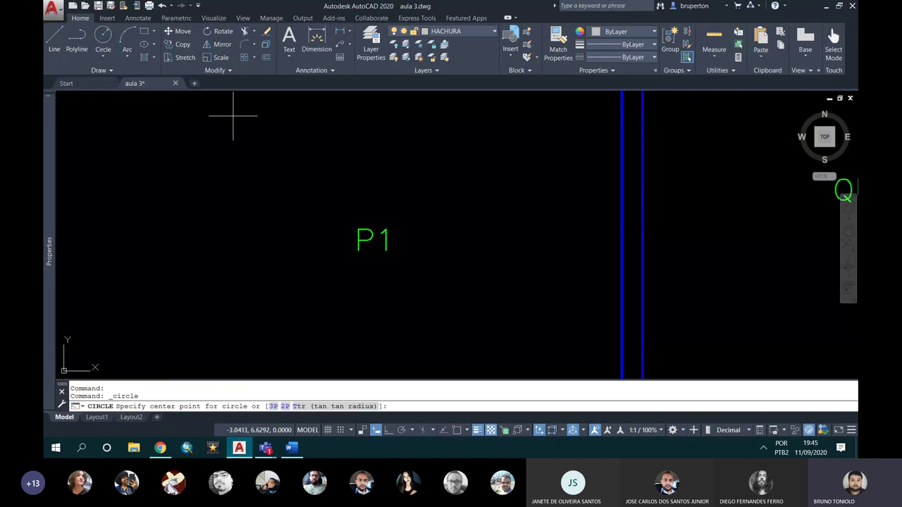
pyautogui.click(373, 240)
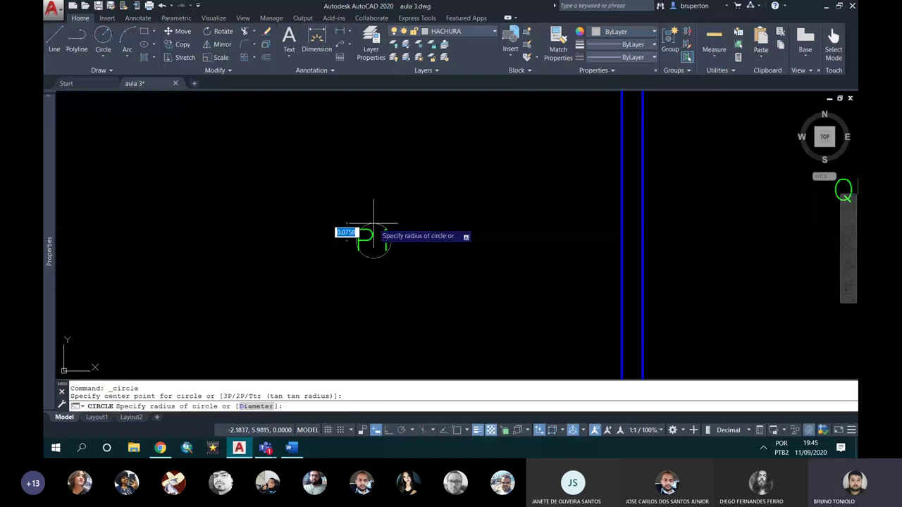
pyautogui.click(373, 213)
pyautogui.scroll(-1, 352, 211)
pyautogui.scroll(3, 346, 204)
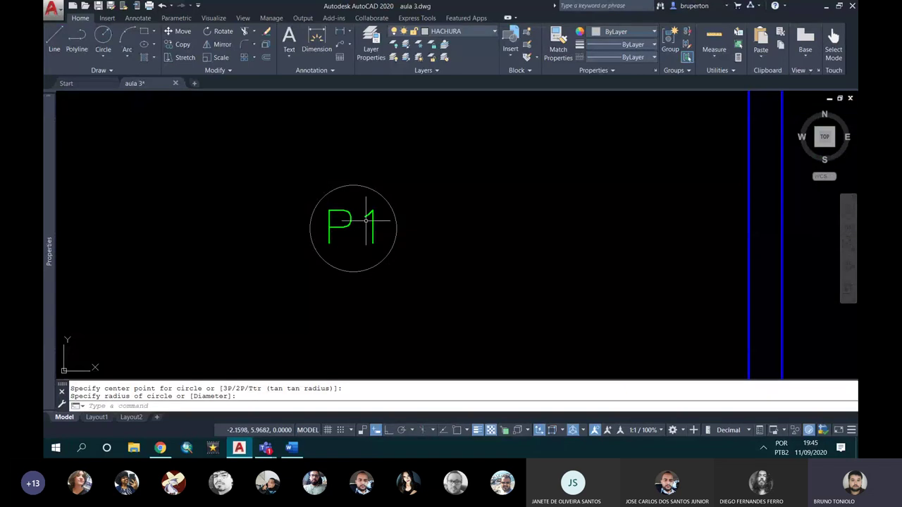
# - Put the circle around P1 on the COTA layer
pyautogui.click(363, 185)
pyautogui.click(363, 186)
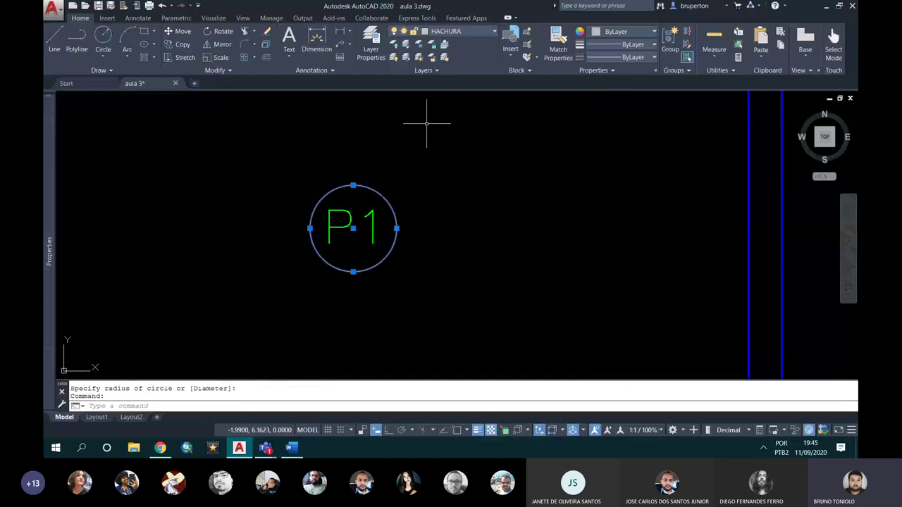
pyautogui.click(451, 31)
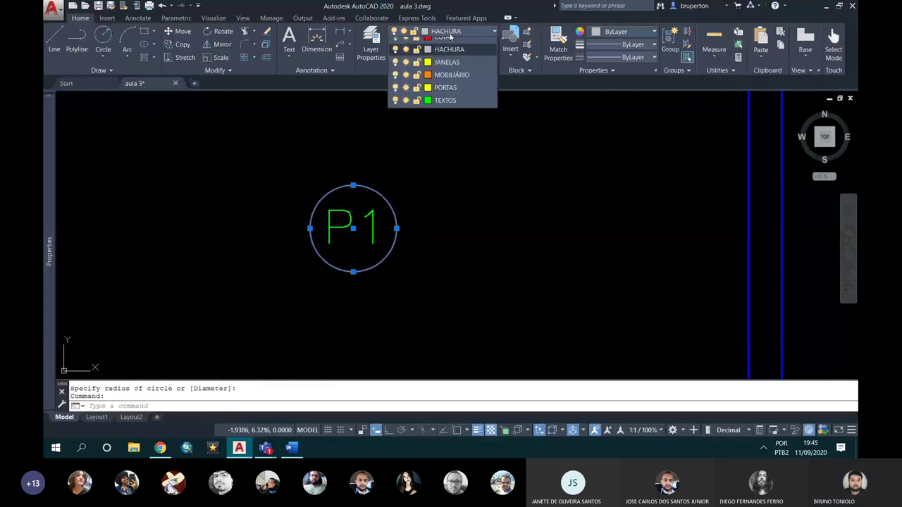
pyautogui.click(454, 68)
pyautogui.scroll(-5, 322, 163)
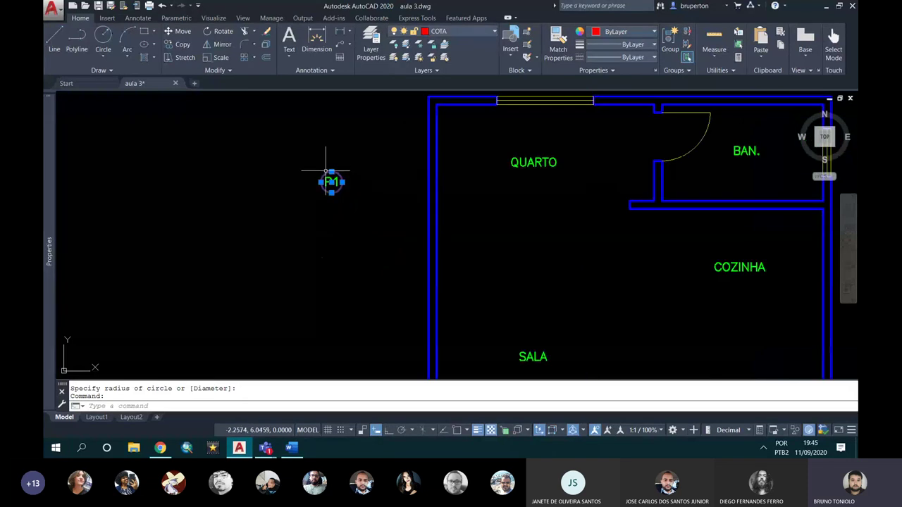
pyautogui.press('Escape')
# - Reselect the circle around P1 and begin a Move, then cancel it
pyautogui.click(346, 187)
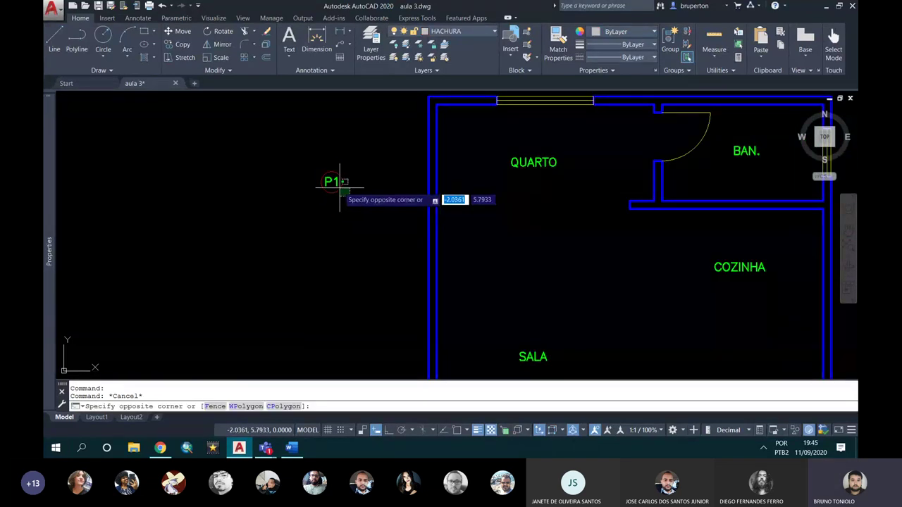
pyautogui.press('Escape')
pyautogui.scroll(2, 338, 185)
pyautogui.click(344, 185)
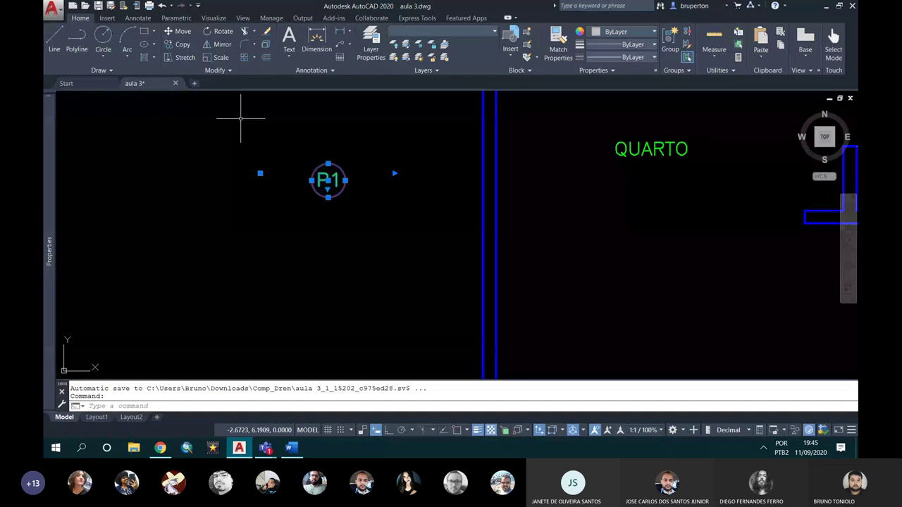
pyautogui.press('m')
pyautogui.press('Return')
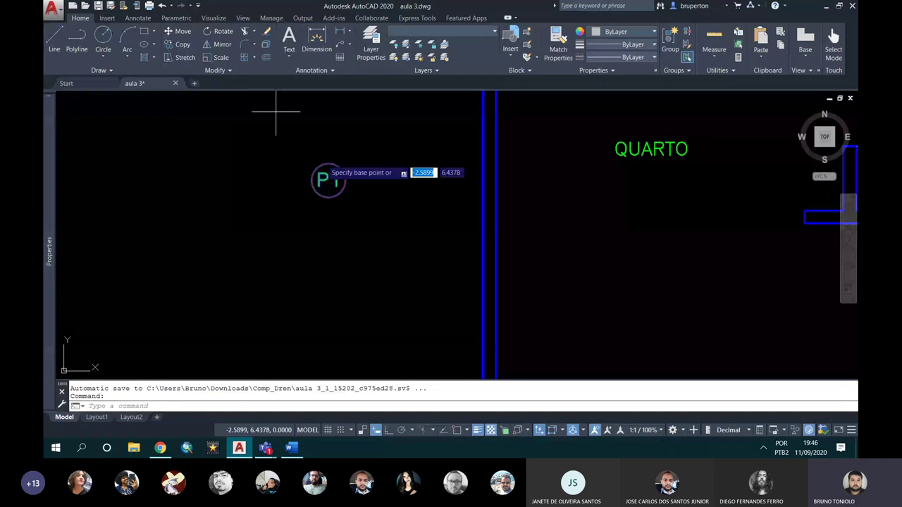
pyautogui.press('Escape')
# - Move the P1 circle and text into the swing of SALA's lower-right door
pyautogui.click(183, 31)
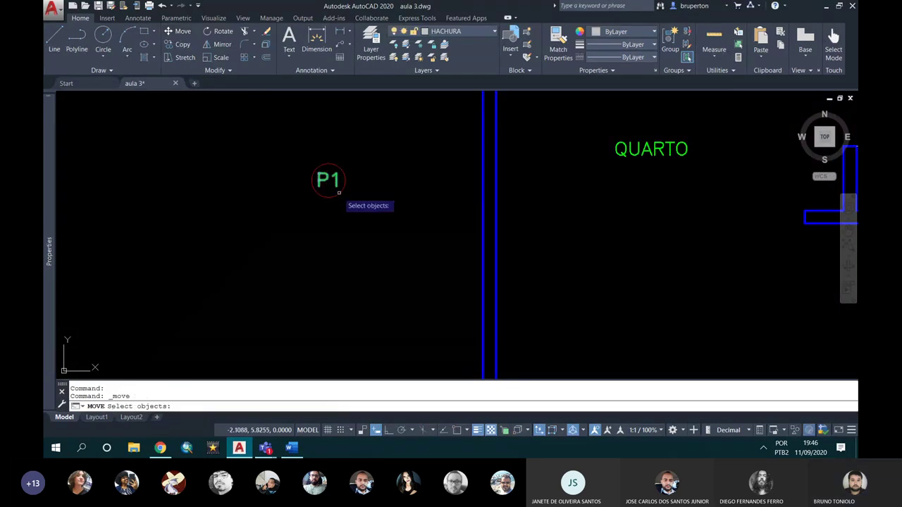
pyautogui.click(331, 186)
pyautogui.click(329, 185)
pyautogui.press('Return')
pyautogui.click(329, 179)
pyautogui.scroll(-3, 296, 157)
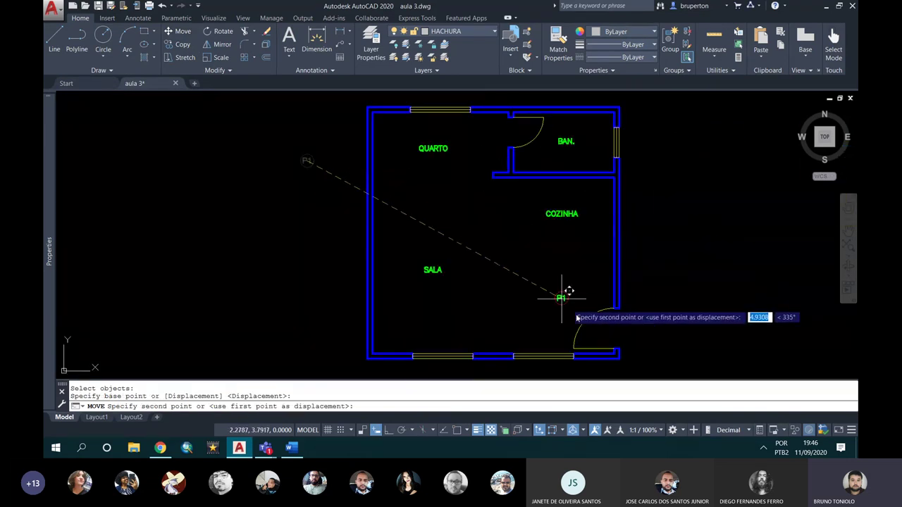
pyautogui.scroll(4, 601, 338)
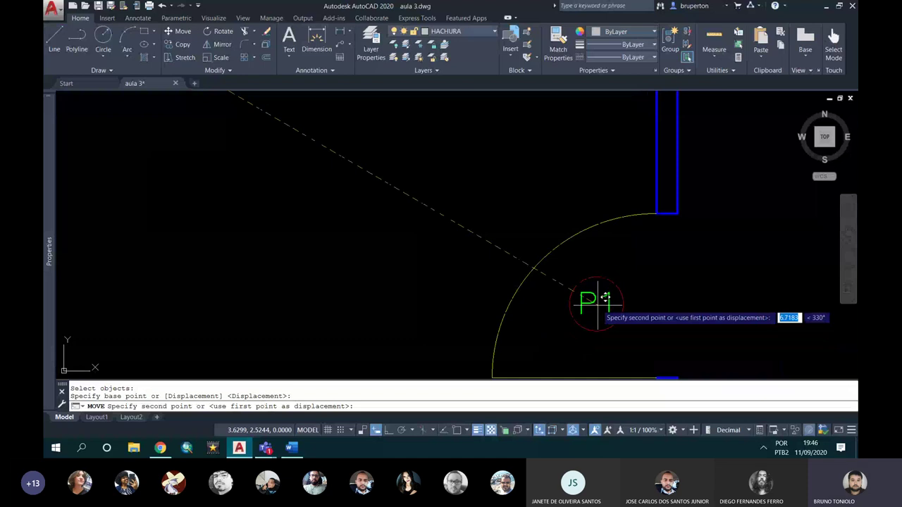
pyautogui.click(598, 301)
pyautogui.scroll(-3, 357, 248)
pyautogui.click(714, 58)
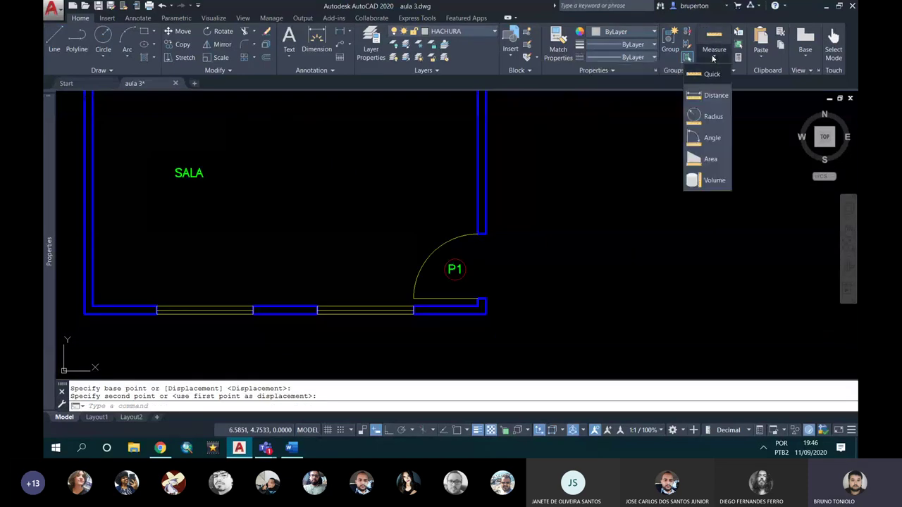
pyautogui.click(714, 97)
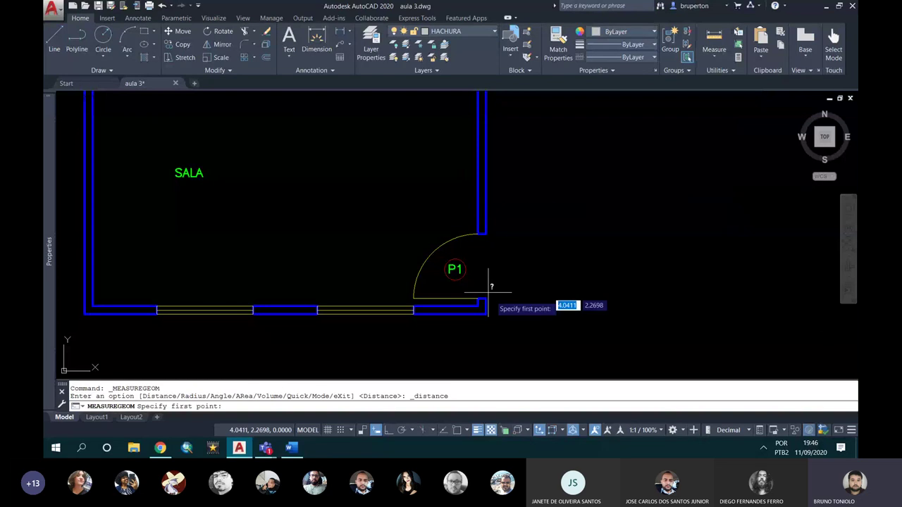
# - Measure the P1 door width from wall corner to jamb with Osnap on, reading 0.8000
pyautogui.scroll(2, 488, 291)
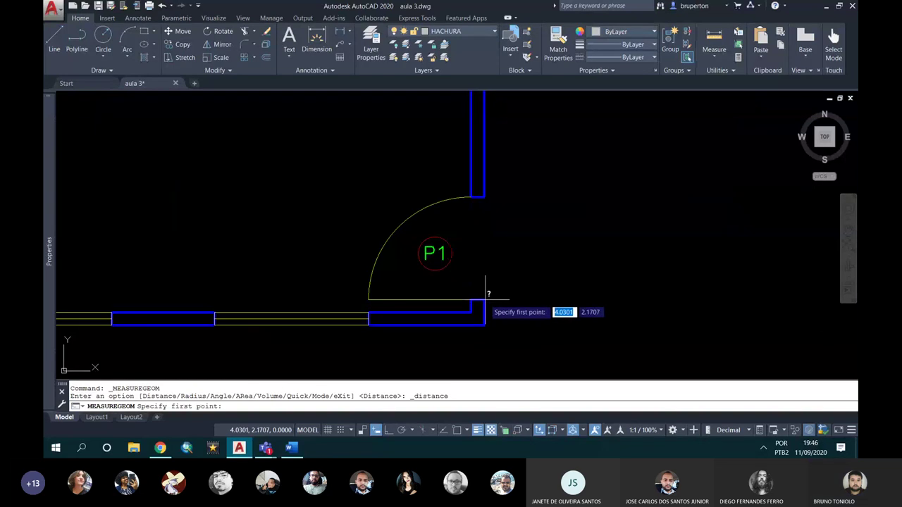
pyautogui.press('F3')
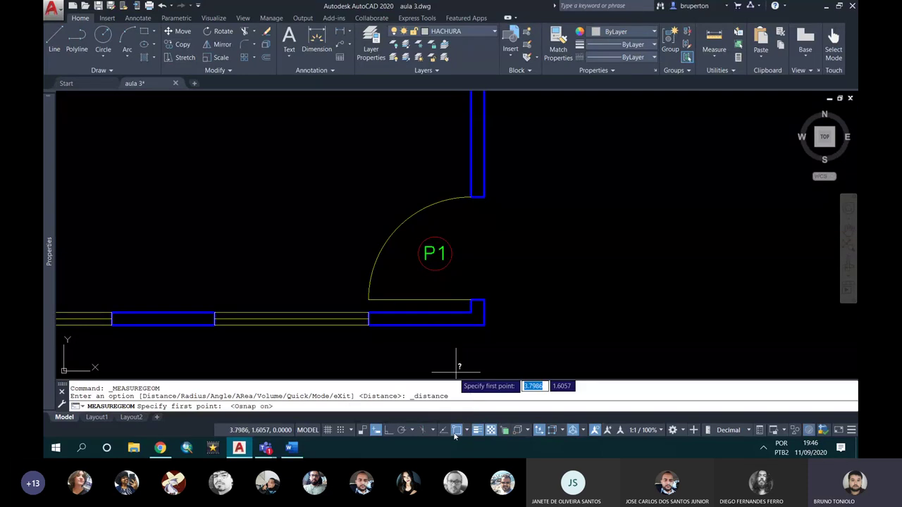
pyautogui.click(485, 300)
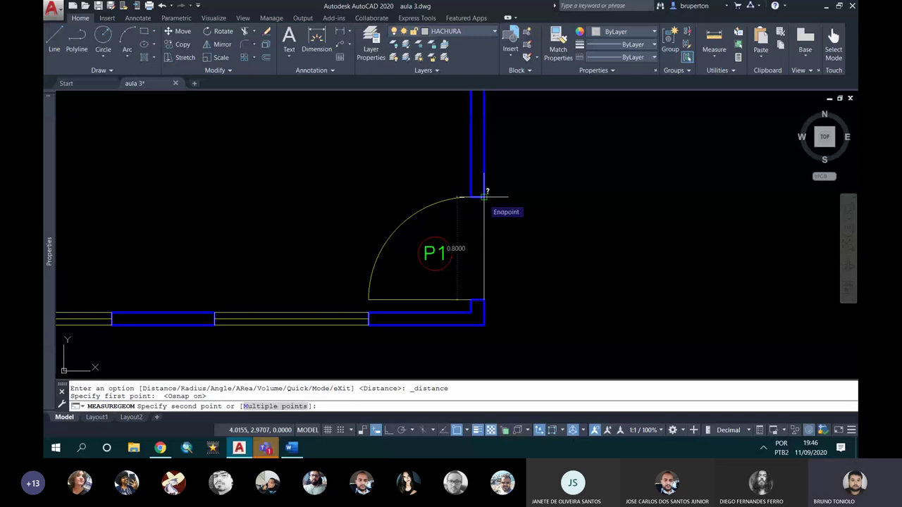
pyautogui.press('Escape')
pyautogui.scroll(2, 425, 159)
pyautogui.click(441, 307)
pyautogui.press('Escape')
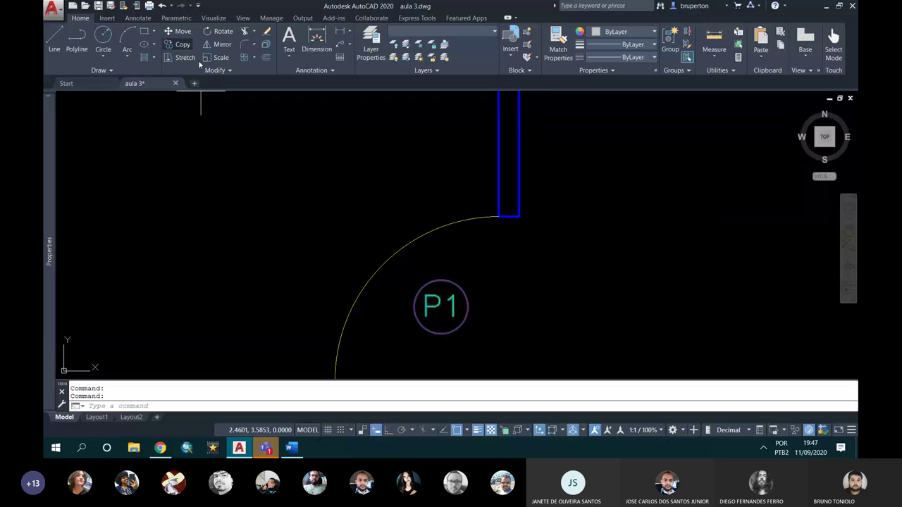
# - Change the bathroom-door tag from P1 to P2, then switch to the Teams window
pyautogui.doubleClick(441, 307)
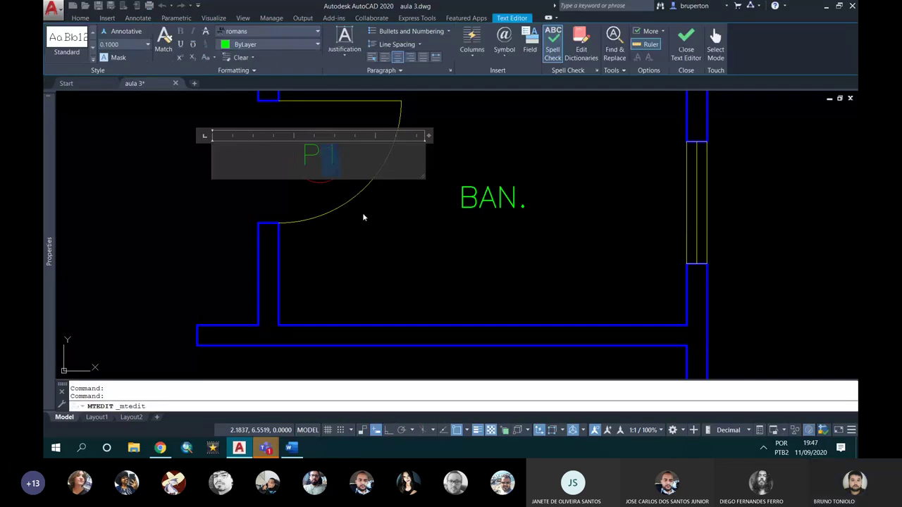
pyautogui.write('2')
pyautogui.scroll(-2, 356, 169)
pyautogui.click(373, 174)
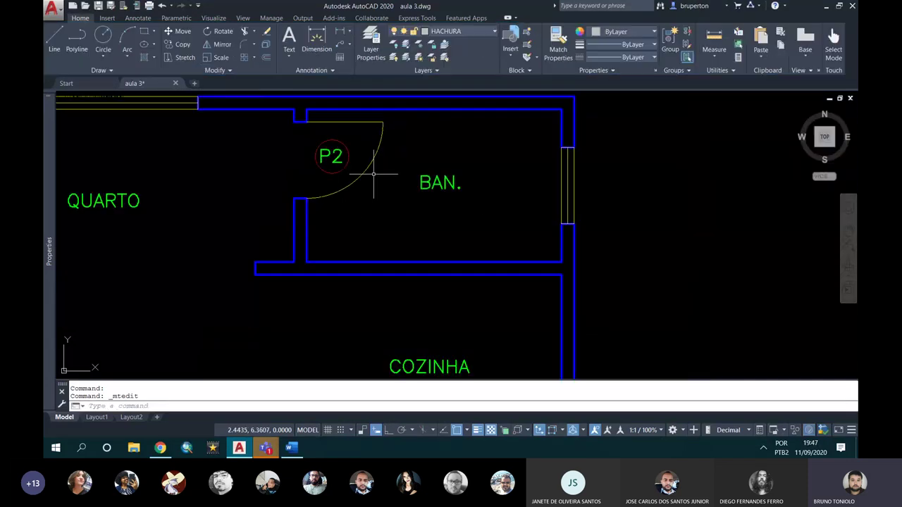
pyautogui.scroll(-4, 373, 173)
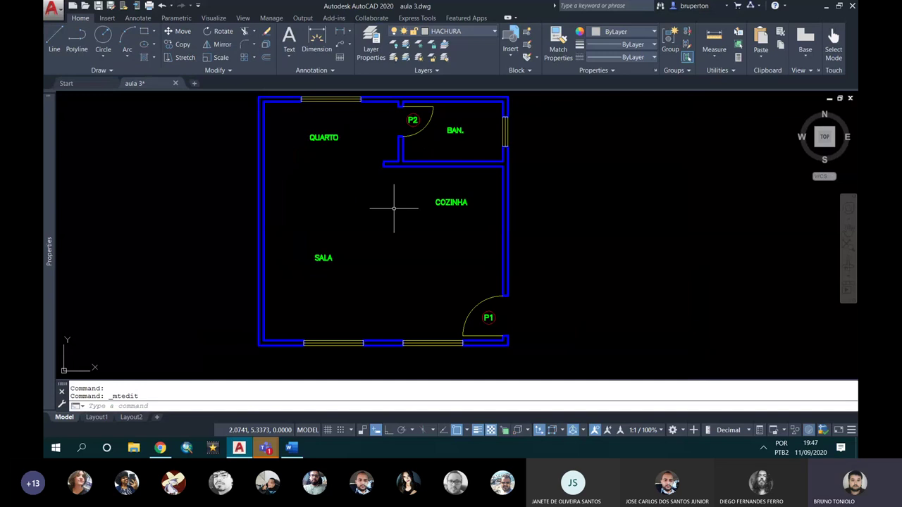
pyautogui.hotkey('alt', 'Tab')
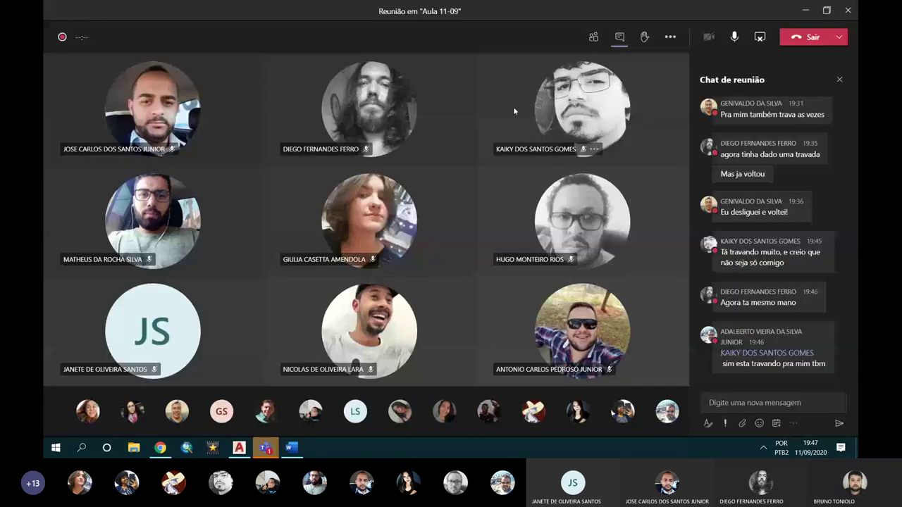
# - Go from the Teams meeting chat back to the AutoCAD floor plan
pyautogui.click(735, 402)
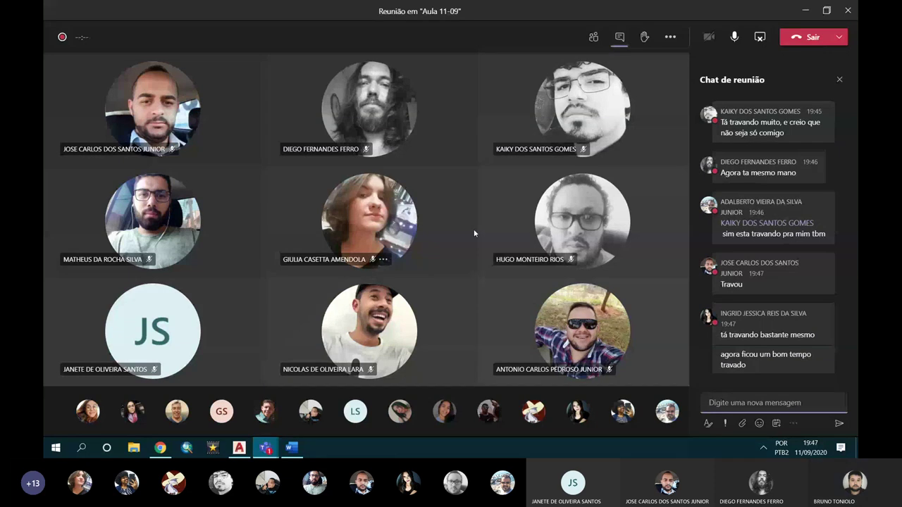
pyautogui.click(266, 447)
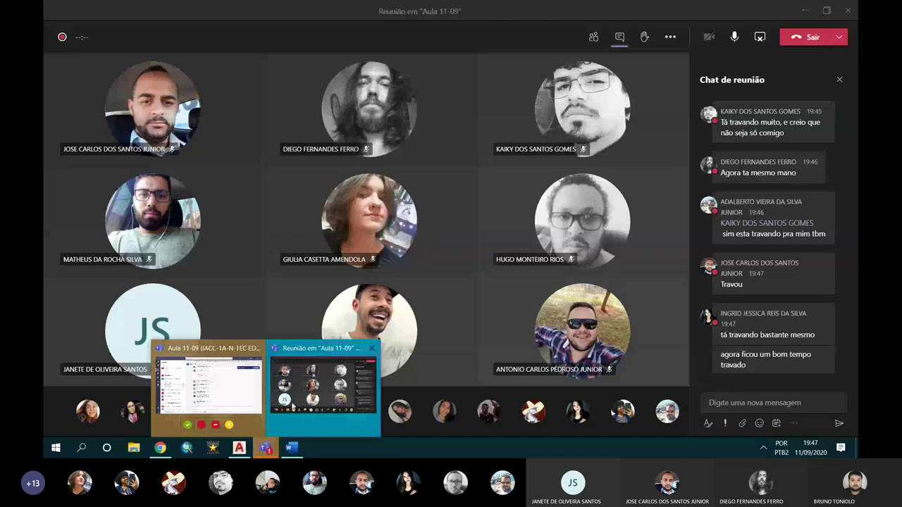
pyautogui.click(240, 449)
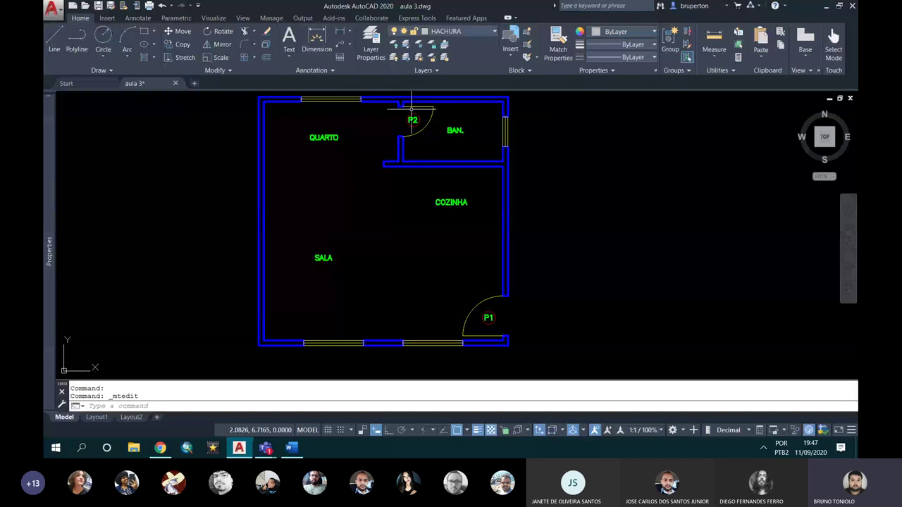
# - Copy the circled P2 tag to a spot above the plan's top wall
pyautogui.scroll(1, 414, 167)
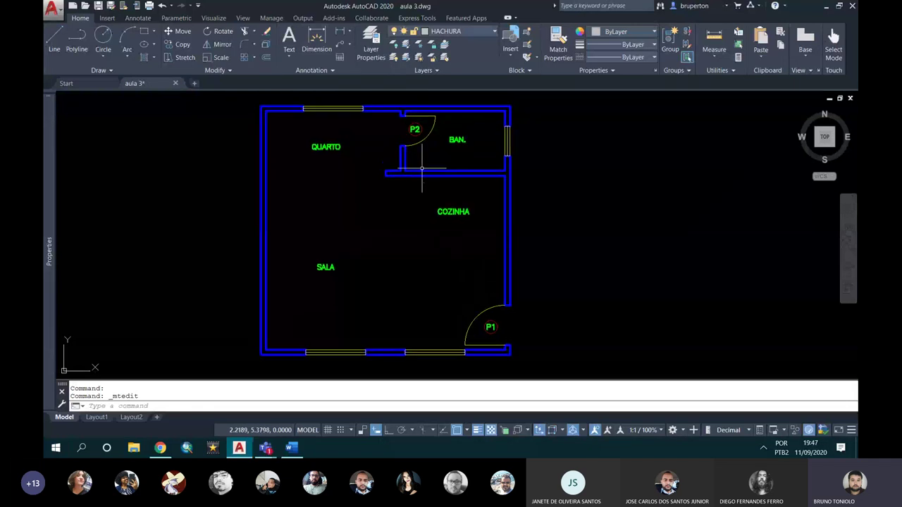
pyautogui.scroll(2, 407, 106)
pyautogui.scroll(-2, 321, 119)
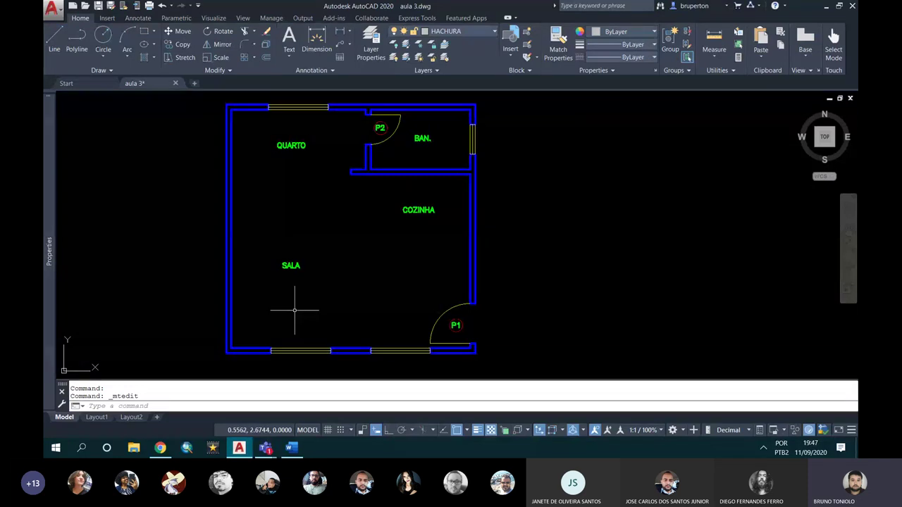
pyautogui.scroll(3, 365, 110)
pyautogui.click(443, 176)
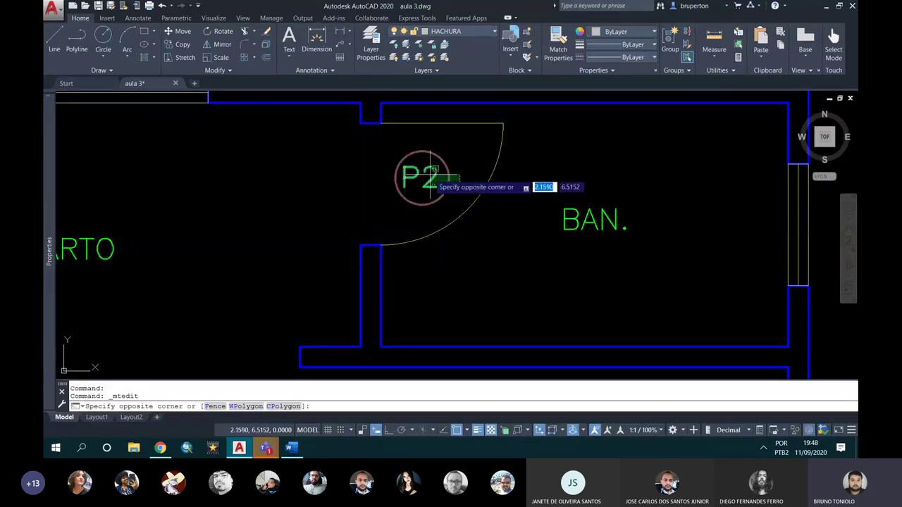
pyautogui.click(430, 173)
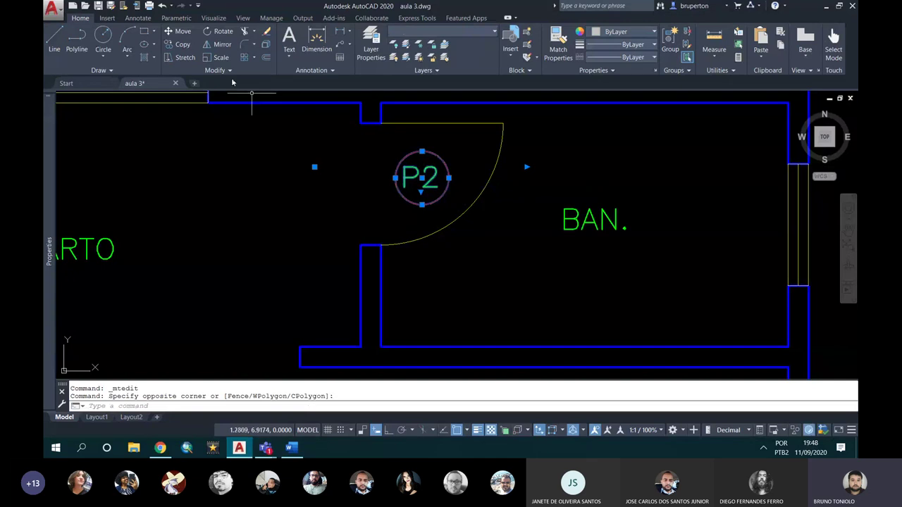
pyautogui.click(184, 45)
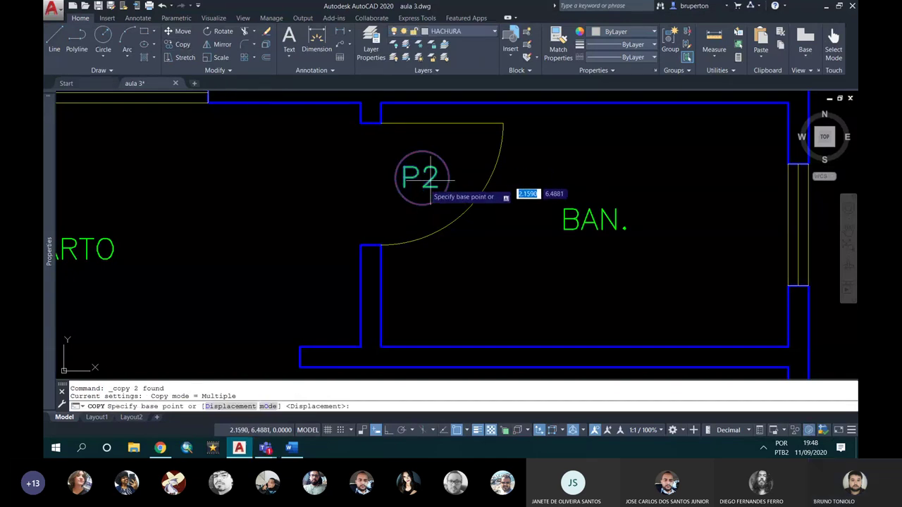
pyautogui.click(422, 177)
pyautogui.scroll(-2, 419, 179)
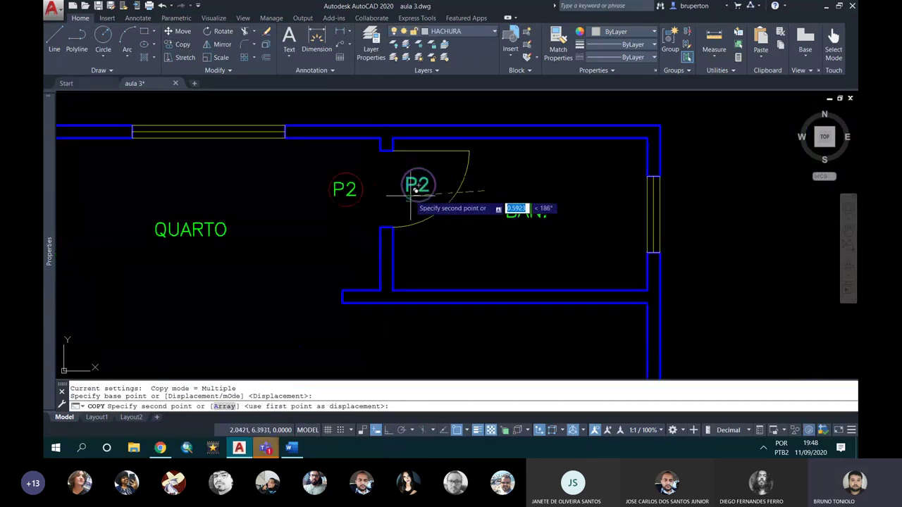
pyautogui.moveTo(311, 170); pyautogui.dragTo(449, 323, button='middle')
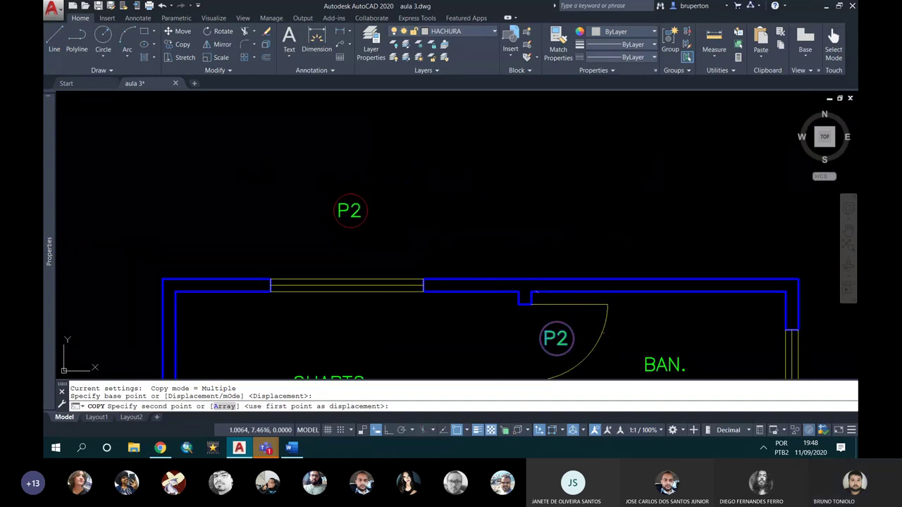
pyautogui.scroll(4, 337, 200)
pyautogui.press('Escape')
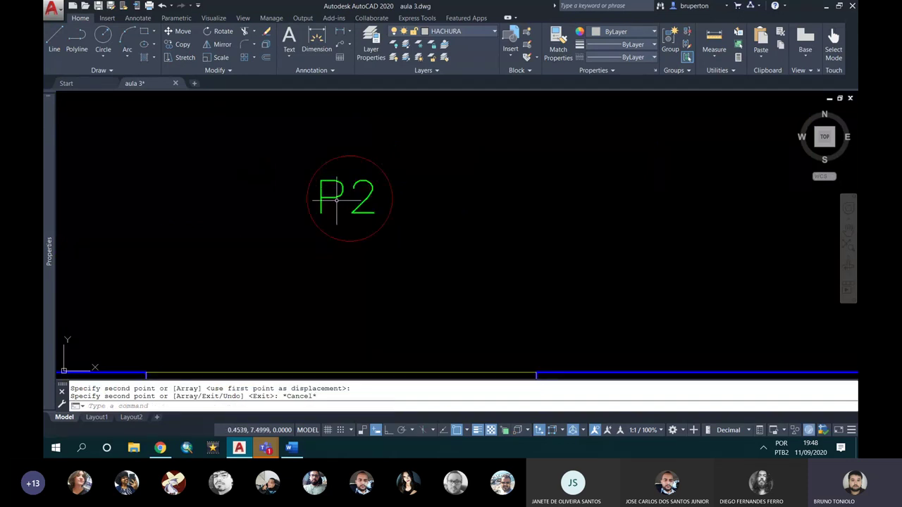
# - Replace the copied tag's text P2 with J1
pyautogui.click(337, 200)
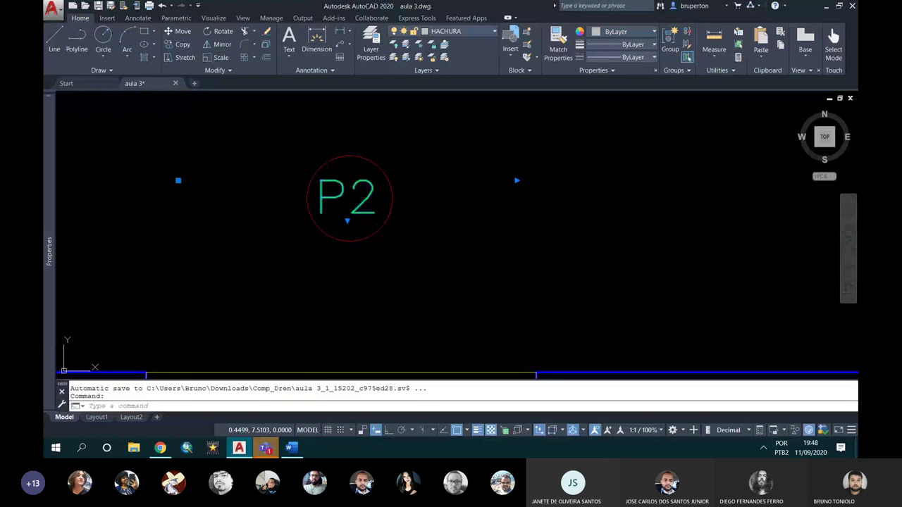
pyautogui.doubleClick(346, 201)
pyautogui.doubleClick(346, 203)
pyautogui.press('BackSpace')
pyautogui.write('J1')
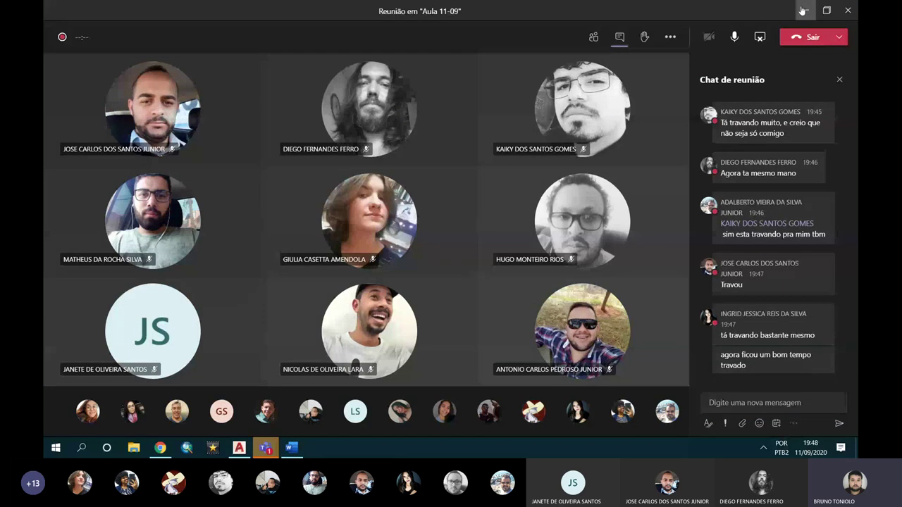
pyautogui.click(802, 10)
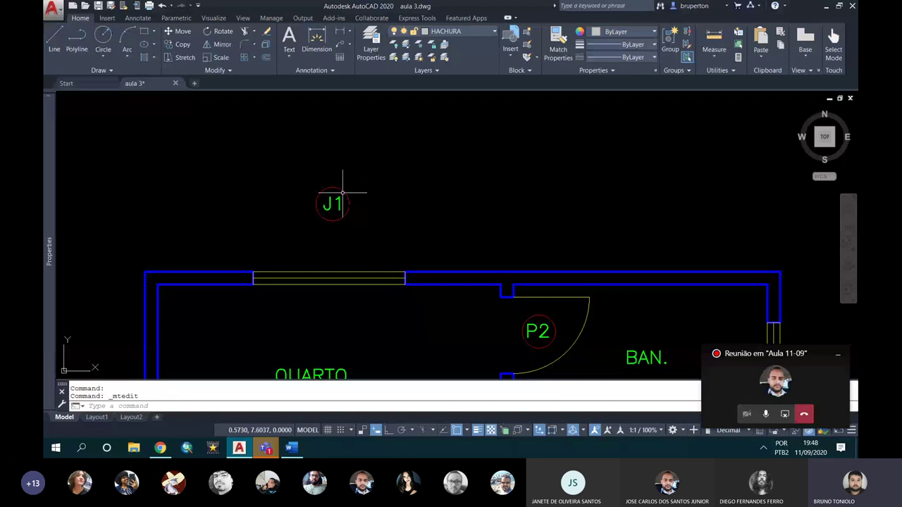
# - Drop the J1 tag vertically onto the QUARTO top window and reselect it
pyautogui.scroll(2, 343, 192)
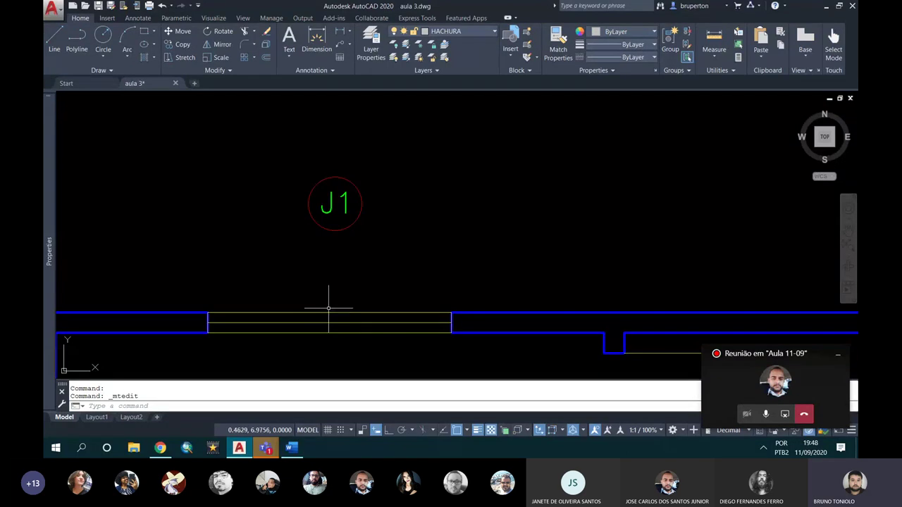
pyautogui.click(293, 185)
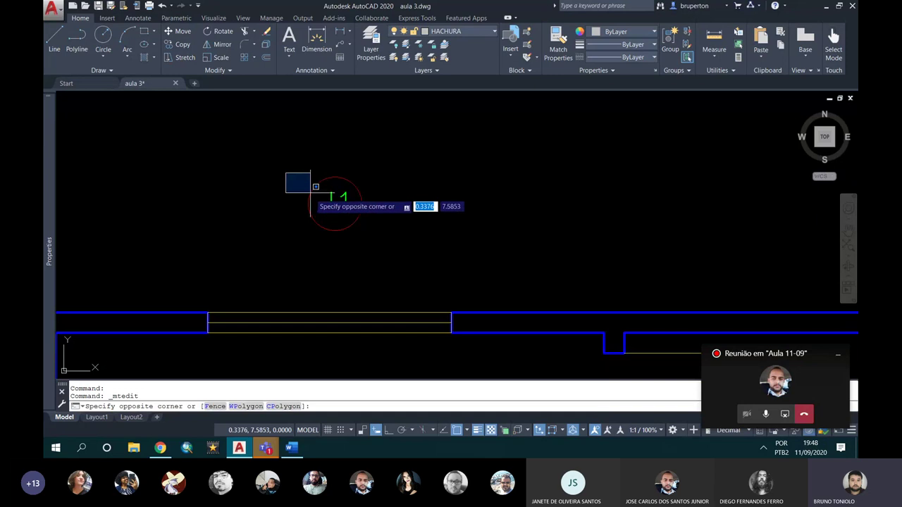
pyautogui.click(376, 243)
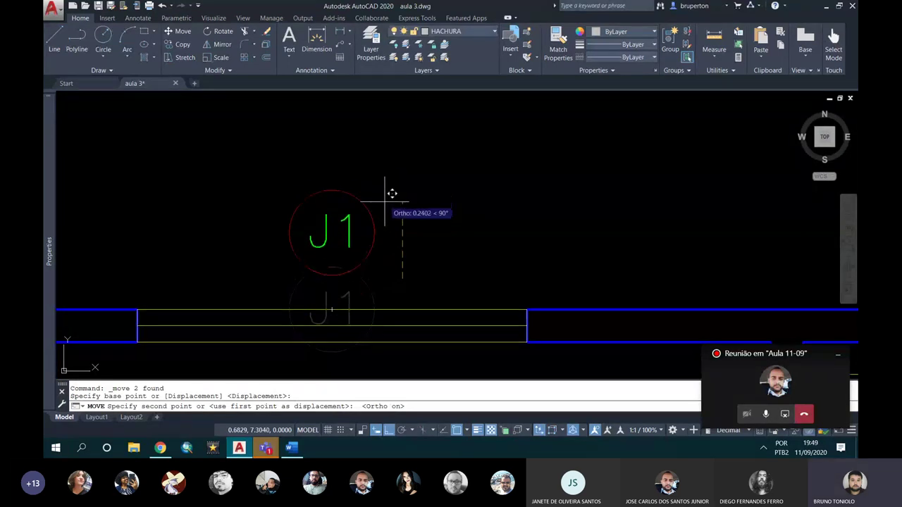
pyautogui.click(394, 206)
pyautogui.scroll(-5, 331, 218)
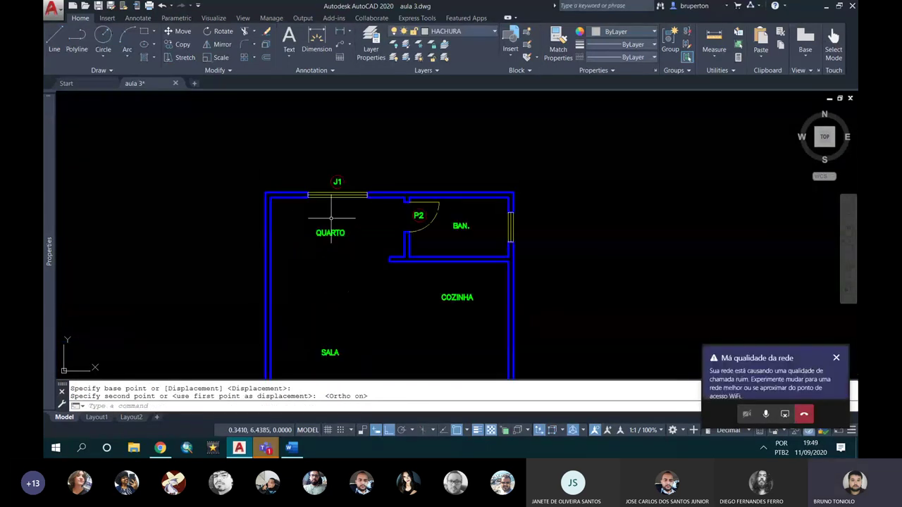
pyautogui.moveTo(331, 218); pyautogui.dragTo(332, 171, button='middle')
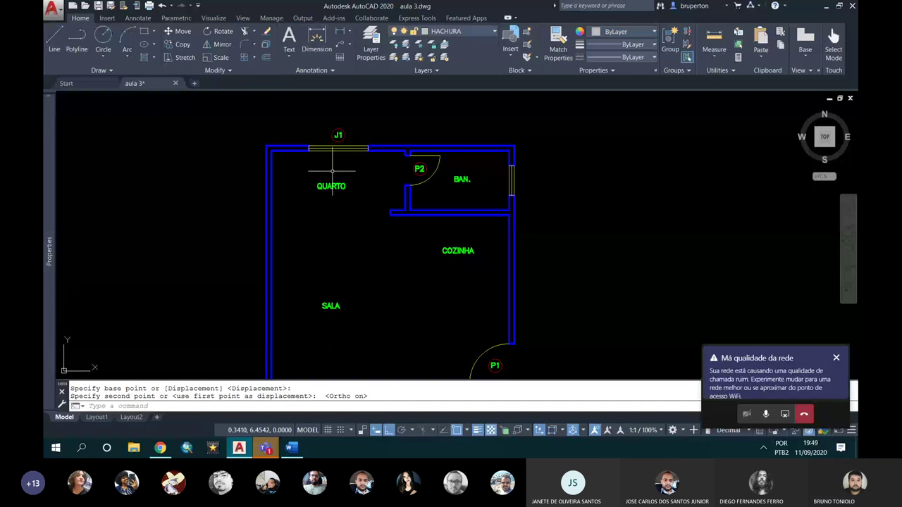
pyautogui.scroll(6, 327, 136)
pyautogui.scroll(2, 366, 121)
pyautogui.click(318, 97)
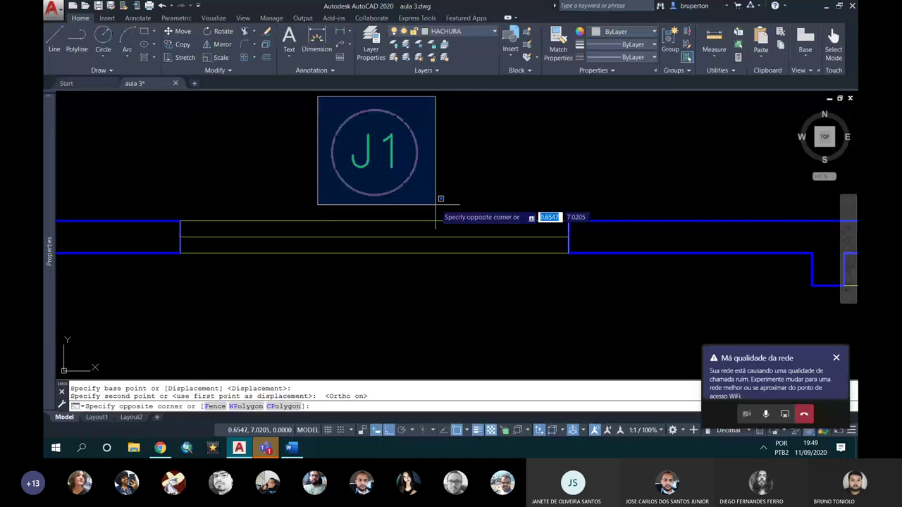
pyautogui.click(435, 204)
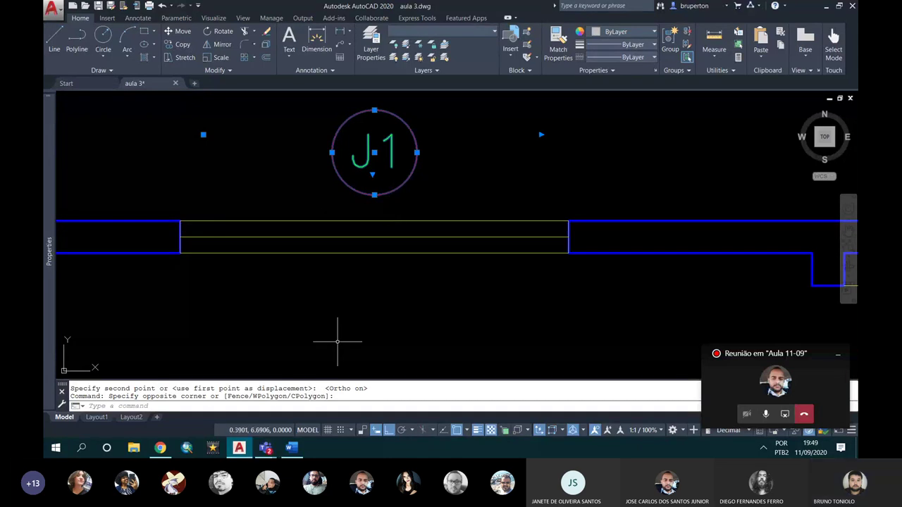
pyautogui.moveTo(265, 447)
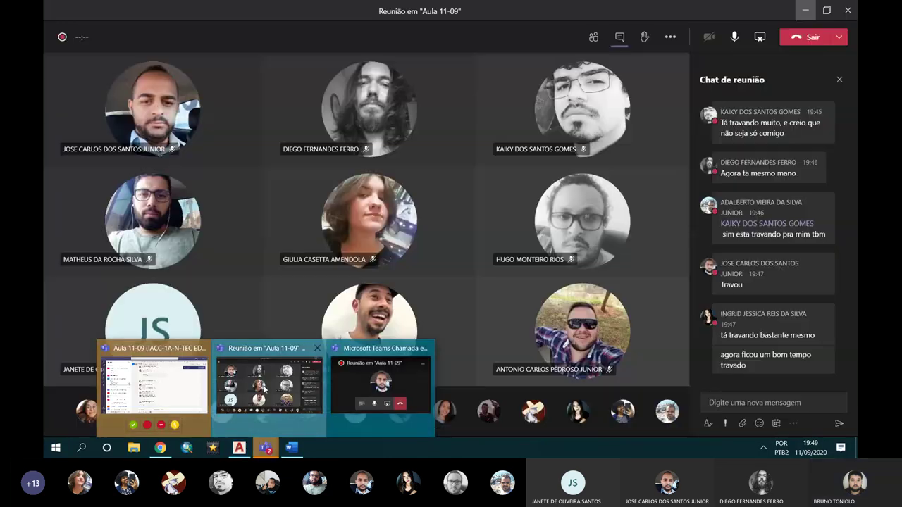
# - Dismiss the network warning, leave the Aula 11-09 meeting, and return to AutoCAD
pyautogui.click(264, 389)
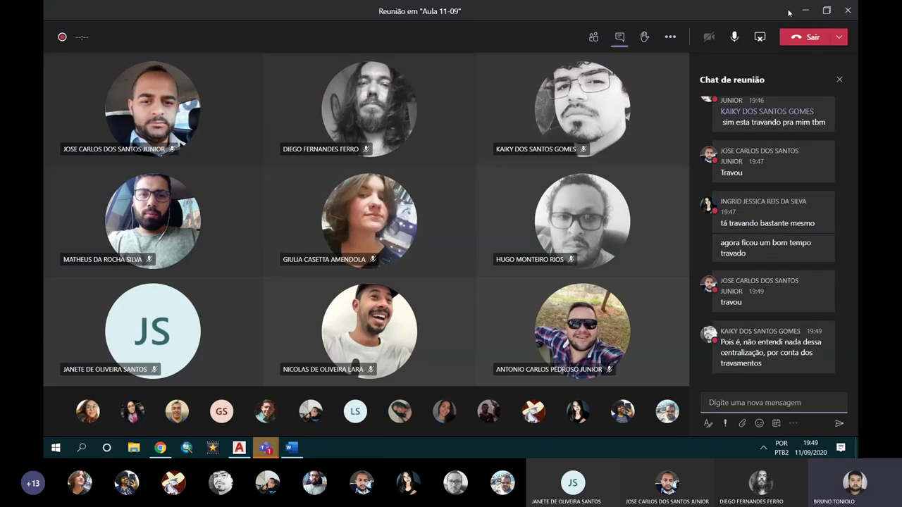
pyautogui.click(647, 67)
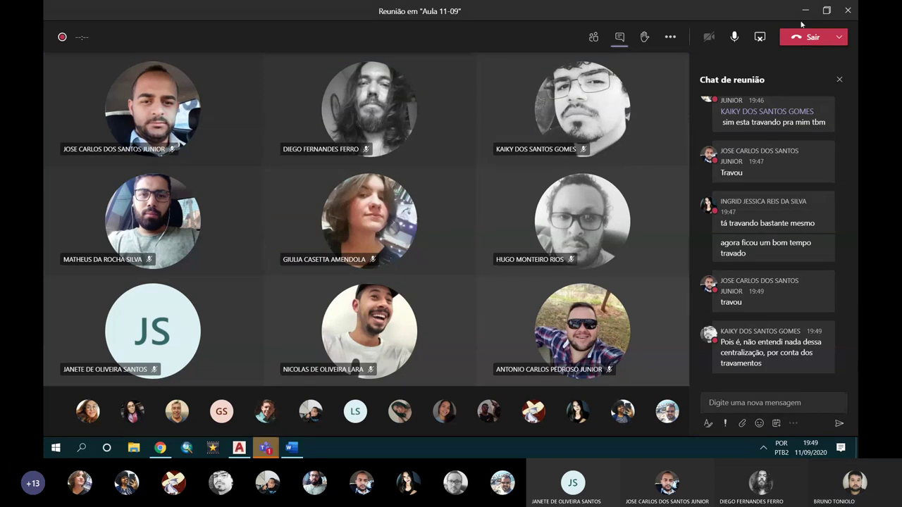
pyautogui.click(837, 38)
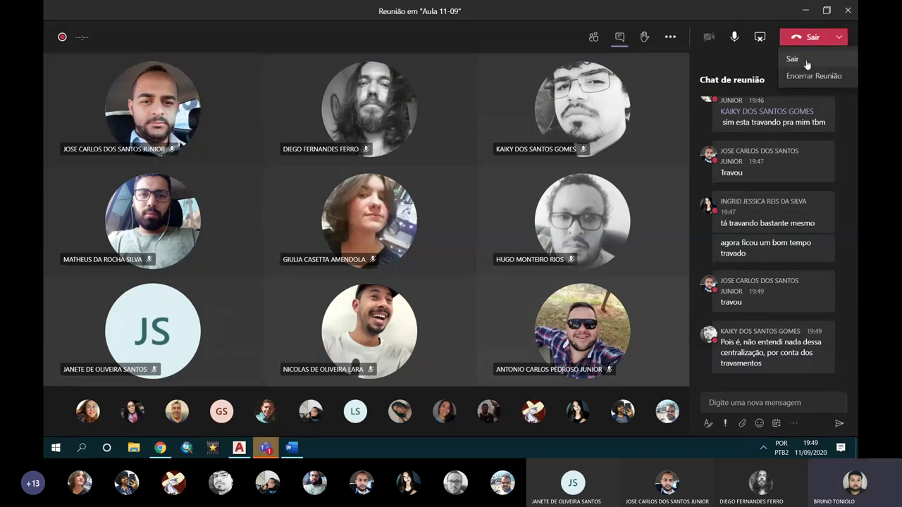
pyautogui.click(807, 62)
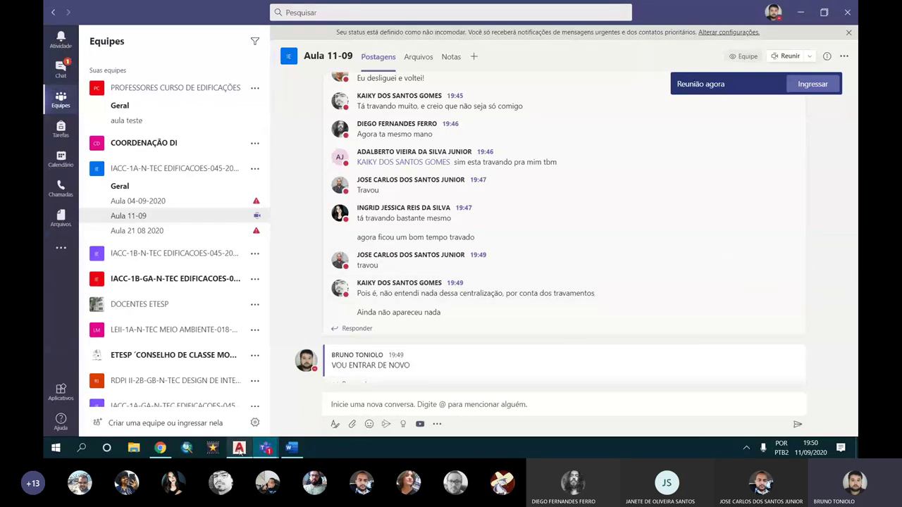
pyautogui.click(239, 448)
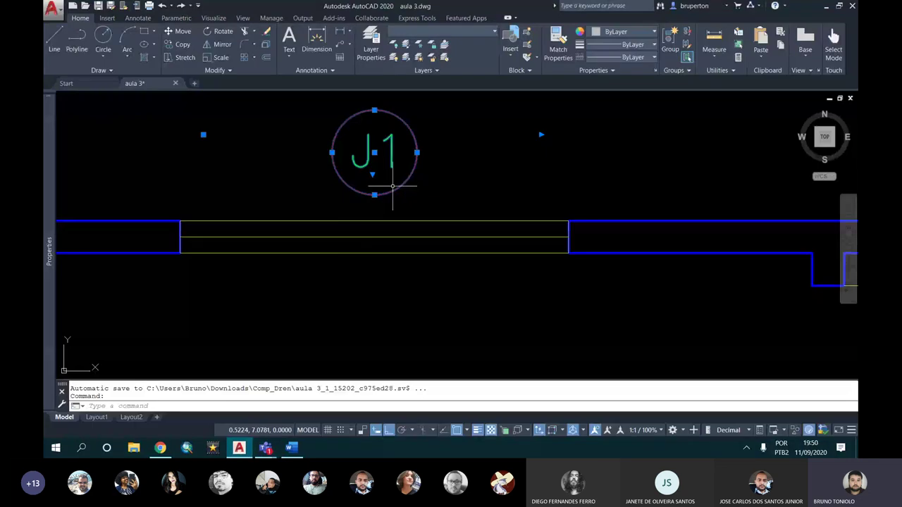
# - Start copying the P2 tag and its circle, turning Ortho off for free placement
pyautogui.scroll(-2, 349, 141)
pyautogui.moveTo(430, 170); pyautogui.dragTo(470, 161, button='middle')
pyautogui.scroll(2, 423, 146)
pyautogui.scroll(4, 420, 148)
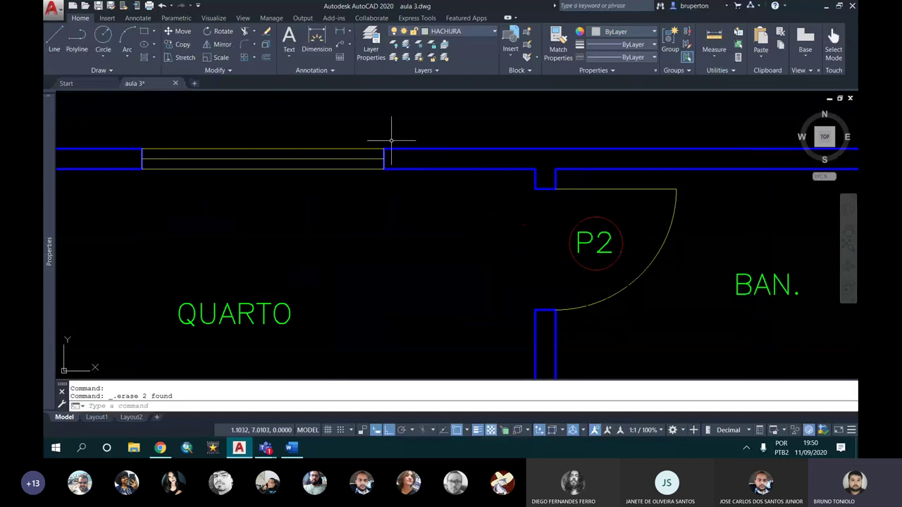
pyautogui.click(182, 44)
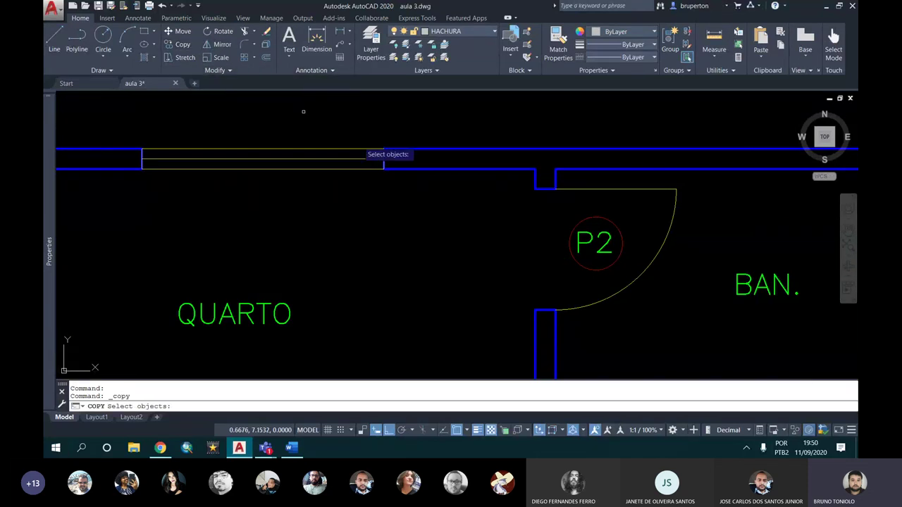
pyautogui.click(542, 207)
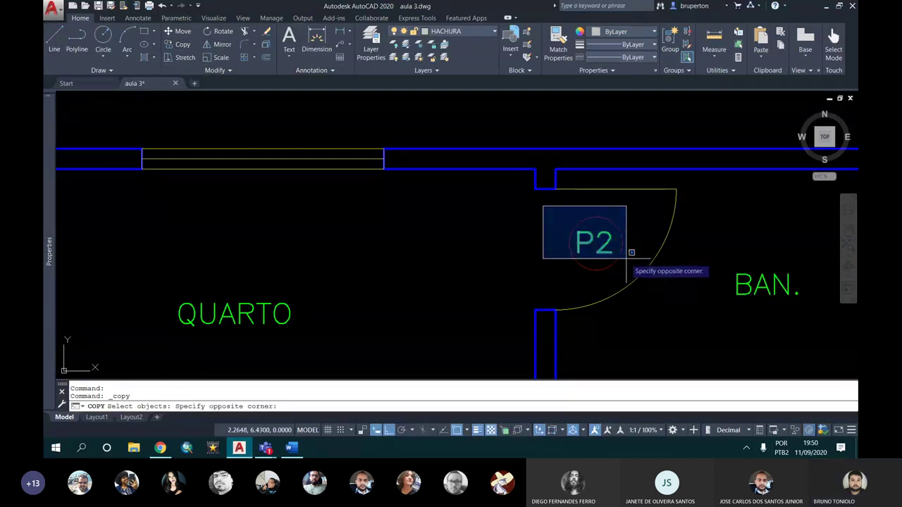
pyautogui.click(620, 262)
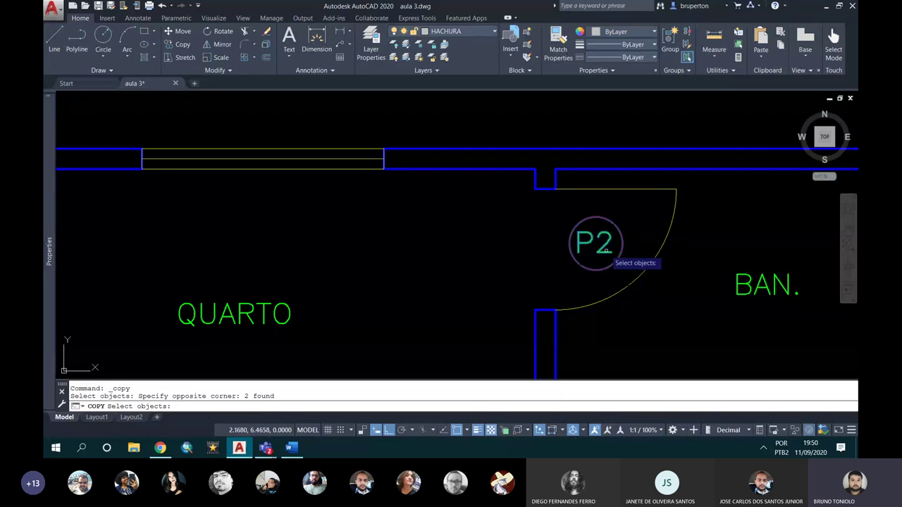
pyautogui.press('Return')
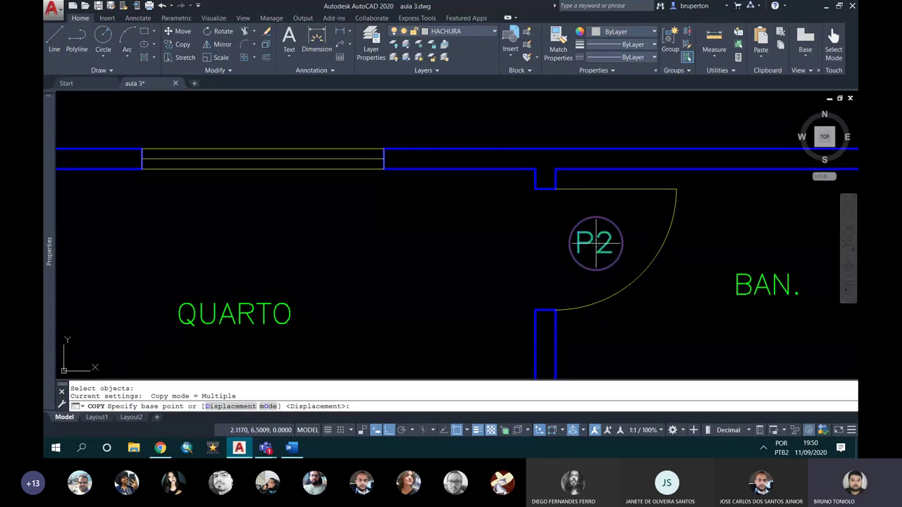
pyautogui.click(596, 244)
pyautogui.scroll(-4, 567, 240)
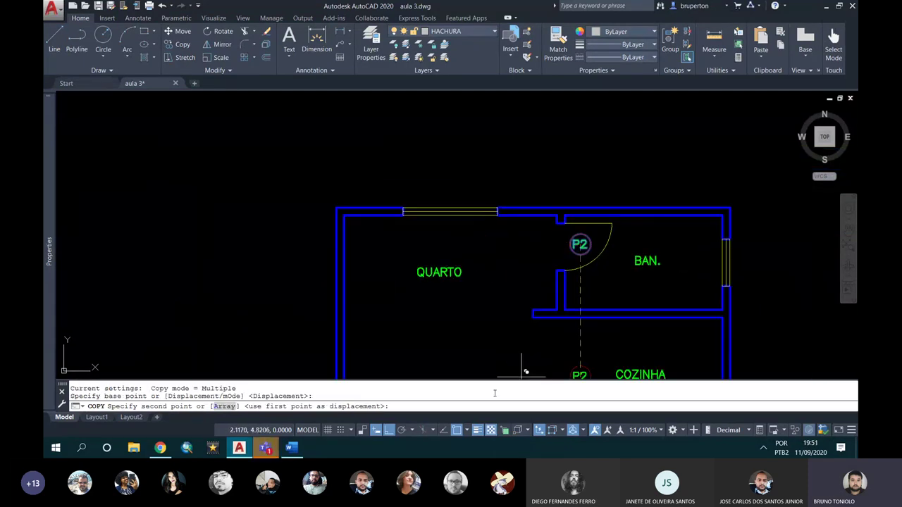
pyautogui.scroll(4, 535, 252)
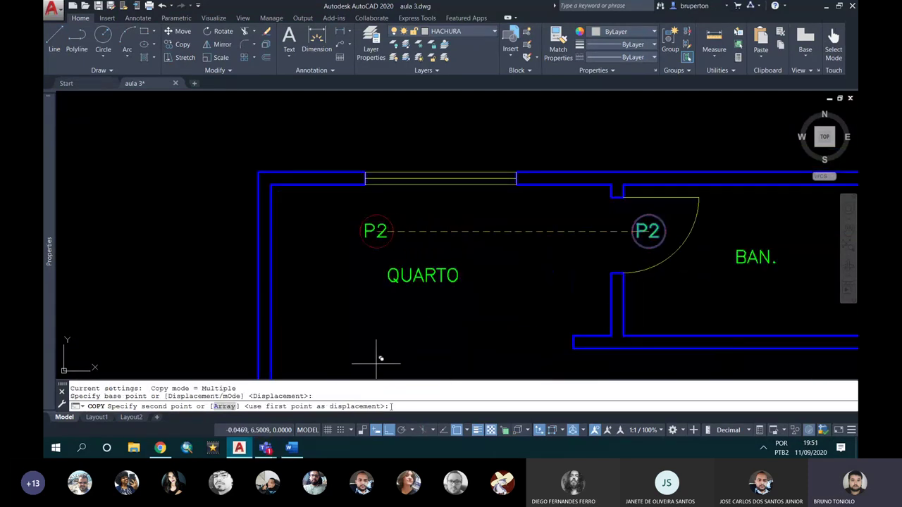
pyautogui.click(389, 433)
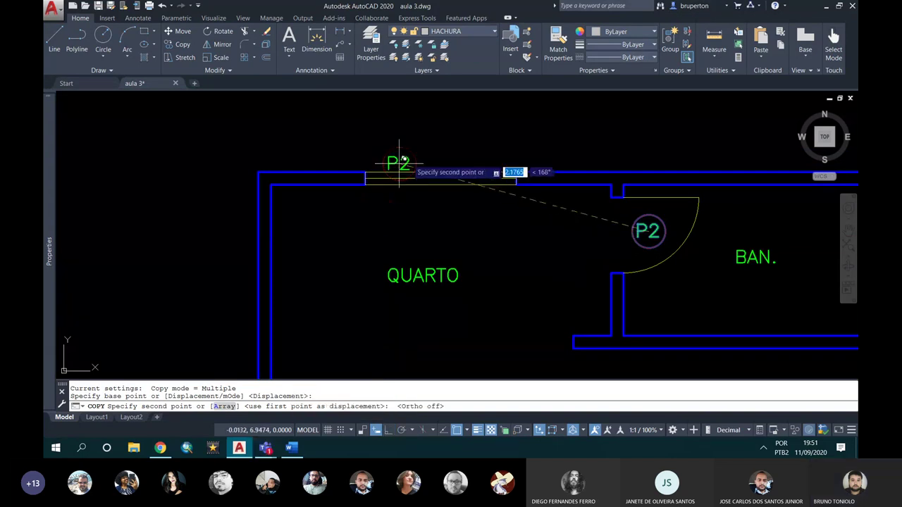
# - Place P2 tag copies above the QUARTO window and below the left SALA window
pyautogui.scroll(2, 432, 148)
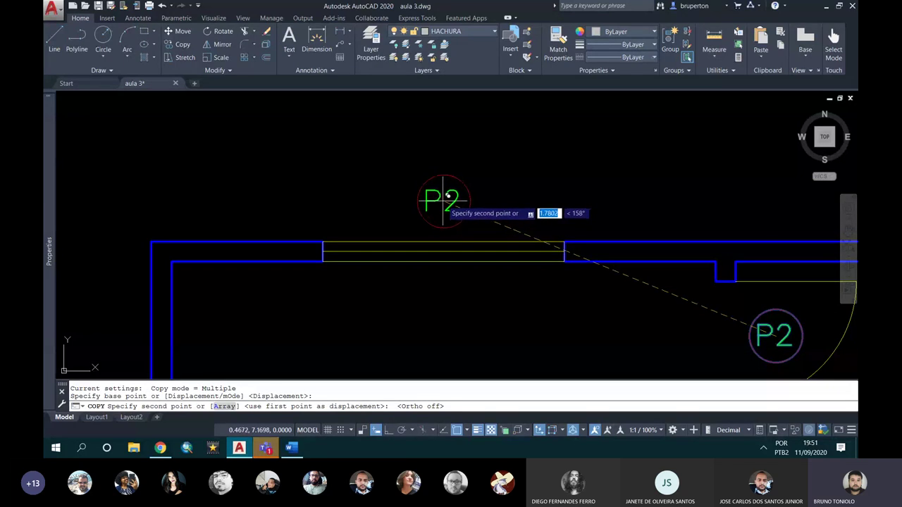
pyautogui.click(440, 201)
pyautogui.scroll(-6, 405, 137)
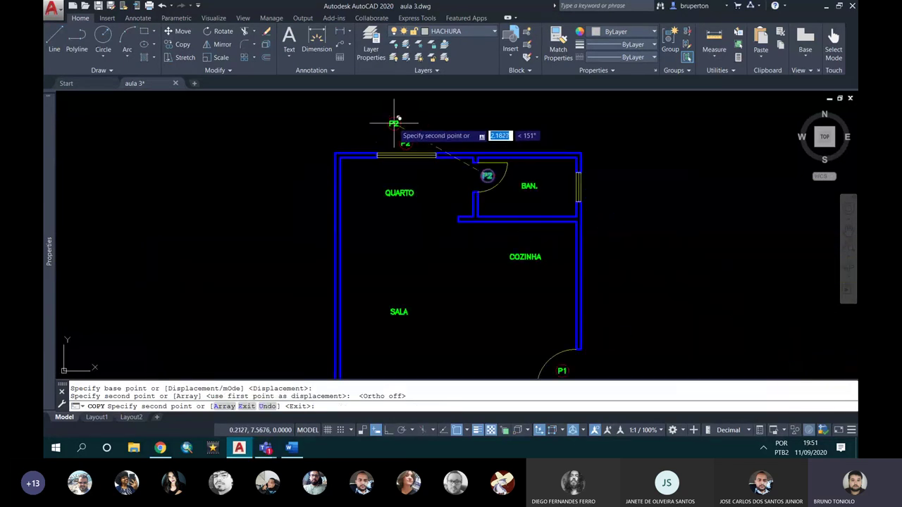
pyautogui.scroll(-3, 393, 144)
pyautogui.scroll(6, 402, 296)
pyautogui.scroll(2, 391, 282)
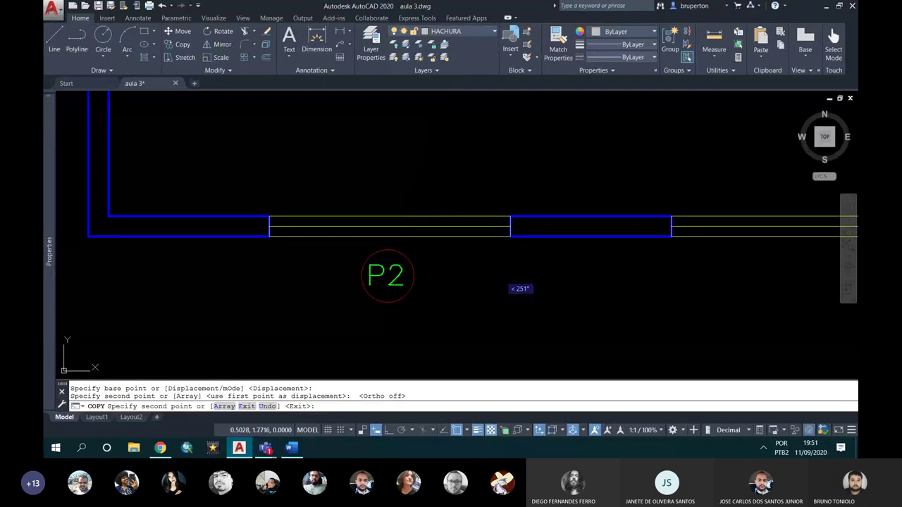
pyautogui.click(387, 272)
pyautogui.moveTo(652, 302); pyautogui.dragTo(432, 286, button='middle')
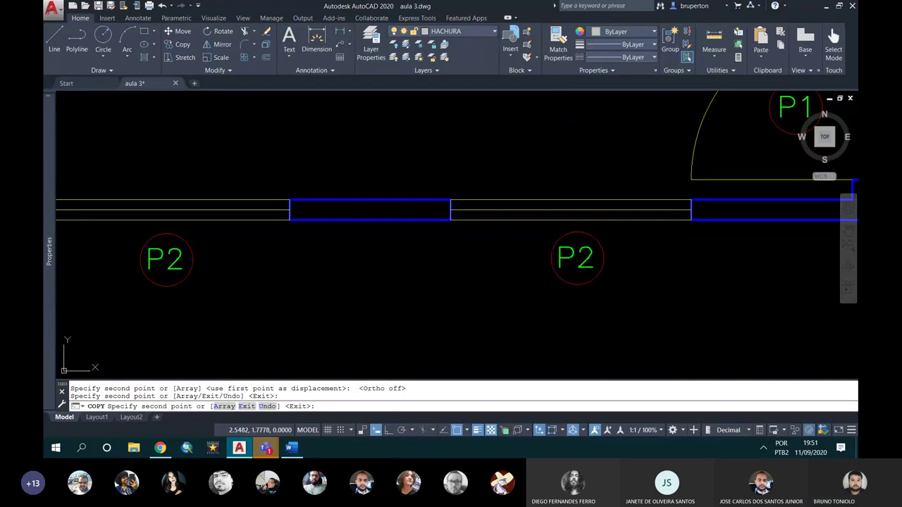
# - End the copying and select the tag beside the BAN. window
pyautogui.scroll(-4, 577, 255)
pyautogui.moveTo(595, 99); pyautogui.dragTo(591, 190, button='middle')
pyautogui.scroll(5, 591, 190)
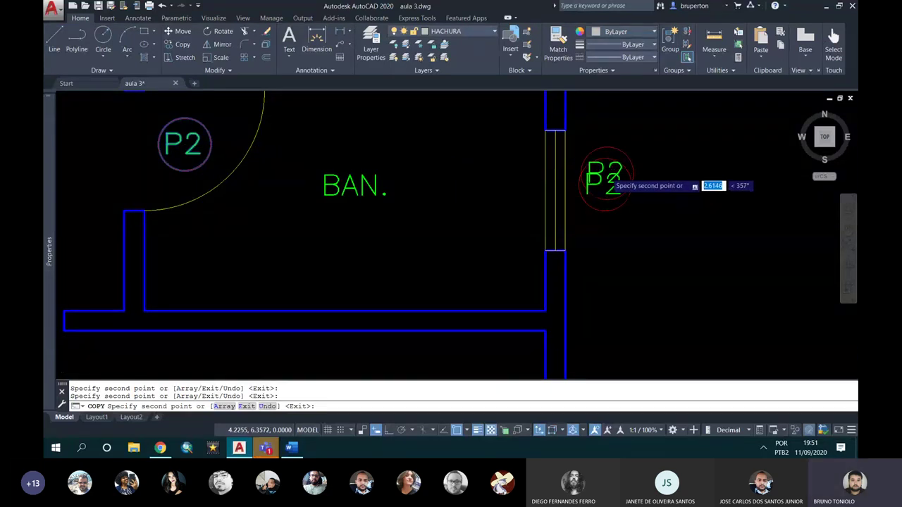
pyautogui.scroll(-5, 605, 180)
pyautogui.press('Escape')
pyautogui.moveTo(486, 289)
pyautogui.mouseDown(button='middle')
pyautogui.moveTo(486, 229)
pyautogui.moveTo(494, 272)
pyautogui.mouseUp(button='middle')
pyautogui.scroll(5, 589, 171)
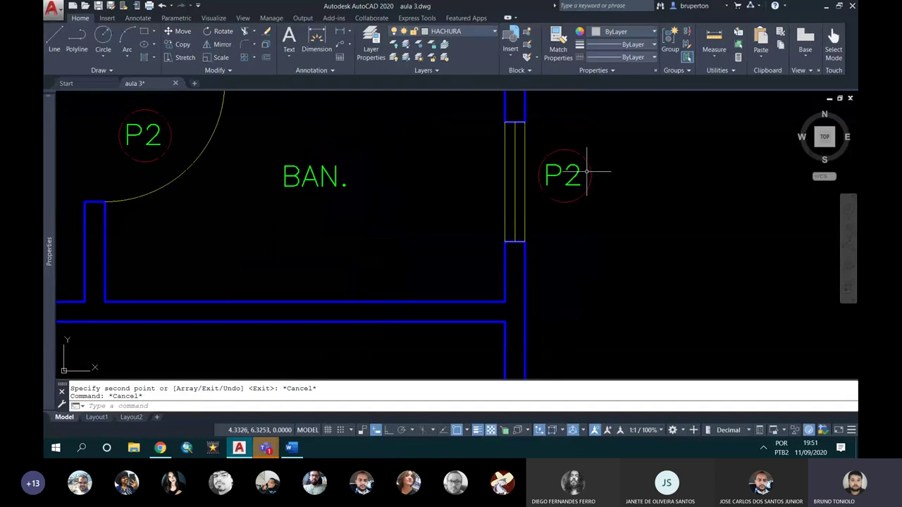
pyautogui.click(576, 168)
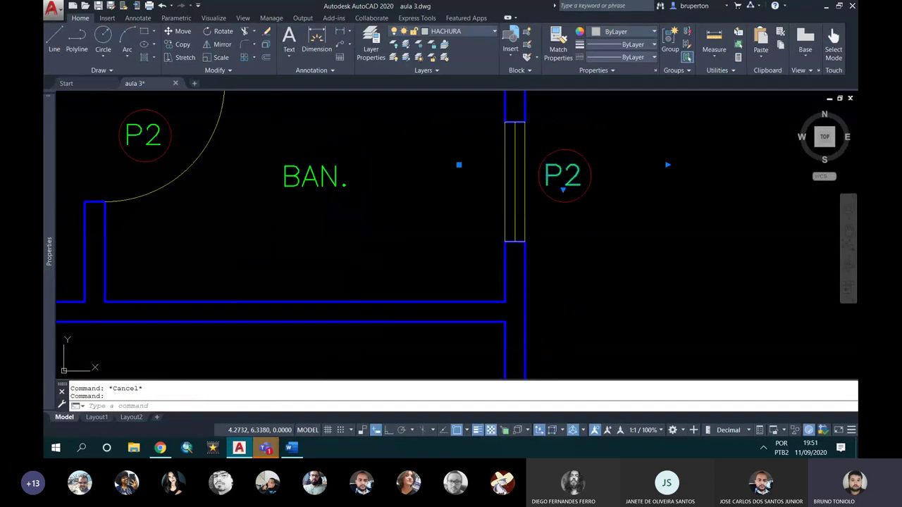
# - Relabel the bathroom window tag to J2 and the QUARTO window tag to J1
pyautogui.doubleClick(546, 169)
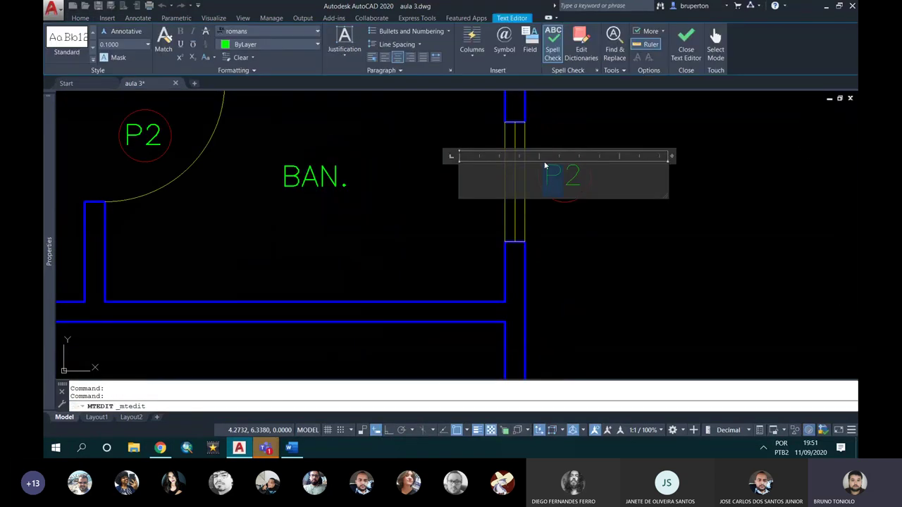
pyautogui.write('J')
pyautogui.click(596, 211)
pyautogui.scroll(-2, 593, 206)
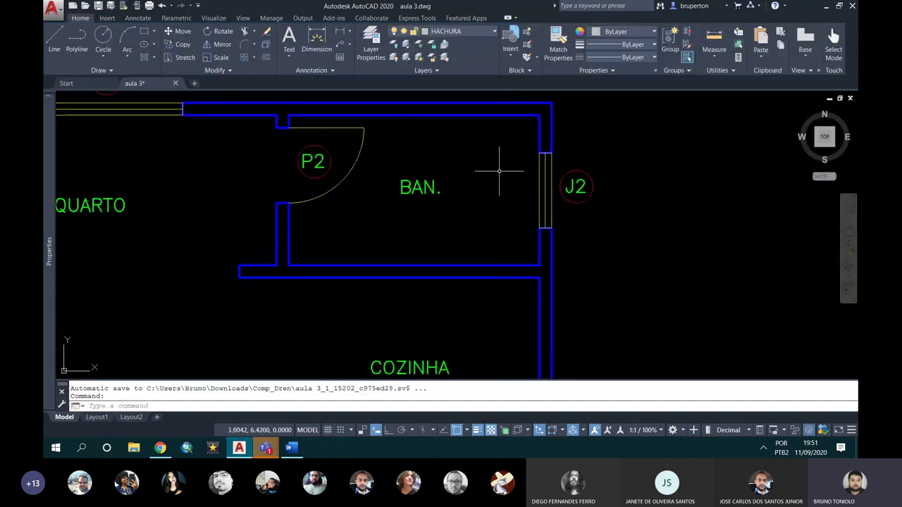
pyautogui.moveTo(397, 145); pyautogui.dragTo(637, 198, button='middle')
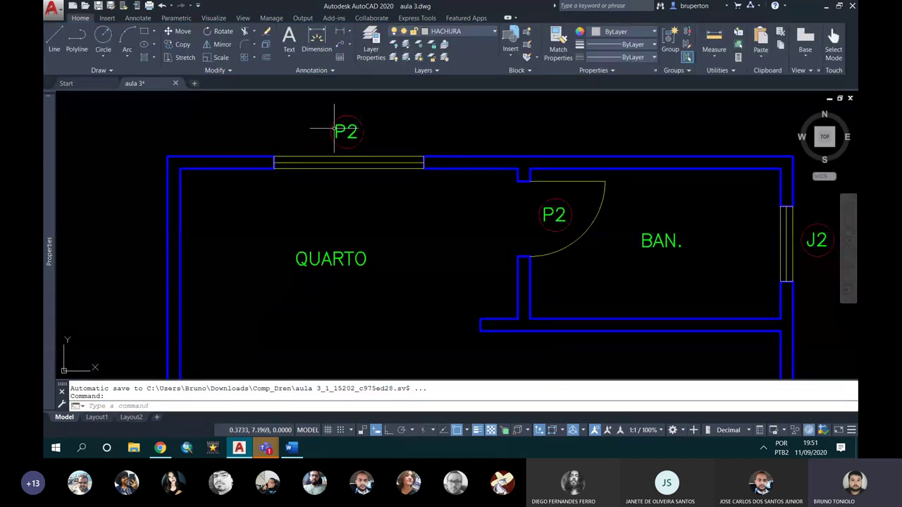
pyautogui.scroll(3, 348, 134)
pyautogui.click(350, 134)
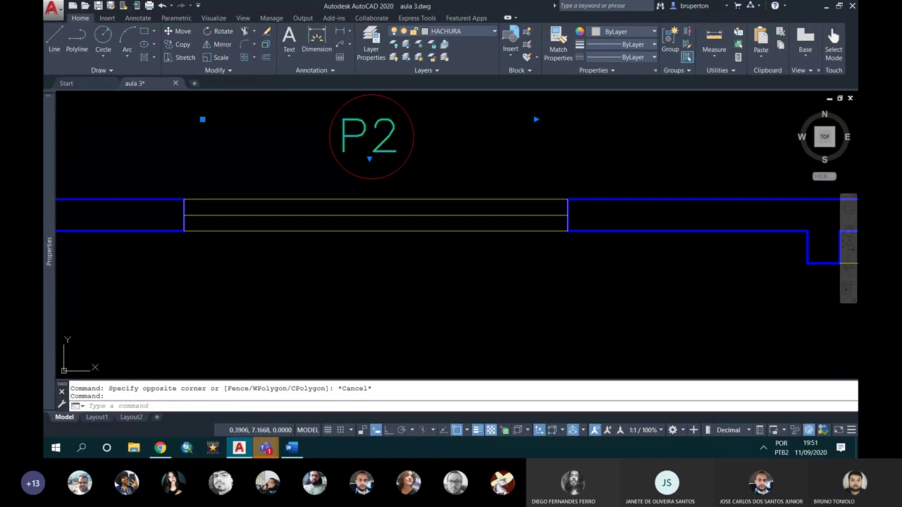
pyautogui.doubleClick(342, 134)
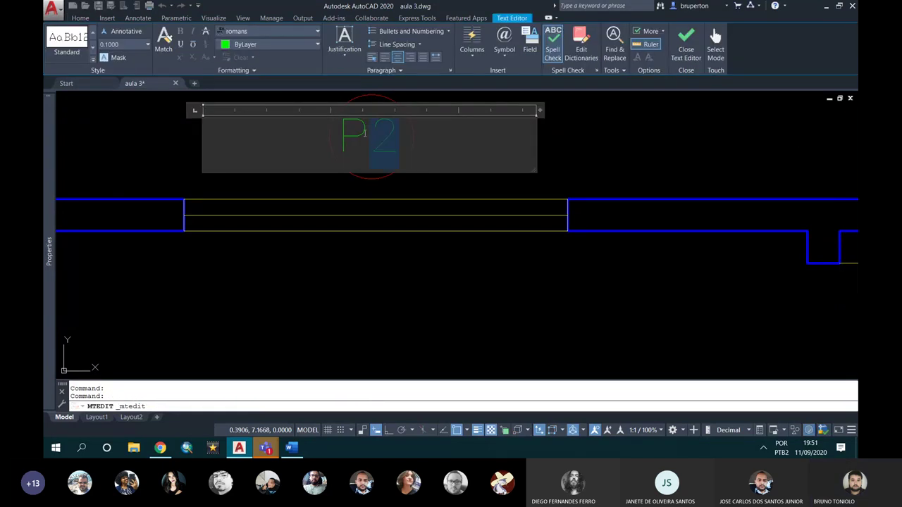
pyautogui.write('J1')
pyautogui.press('Escape')
# - Change both P2 tags below the SALA windows to read J1
pyautogui.scroll(-3, 339, 115)
pyautogui.scroll(-2, 365, 251)
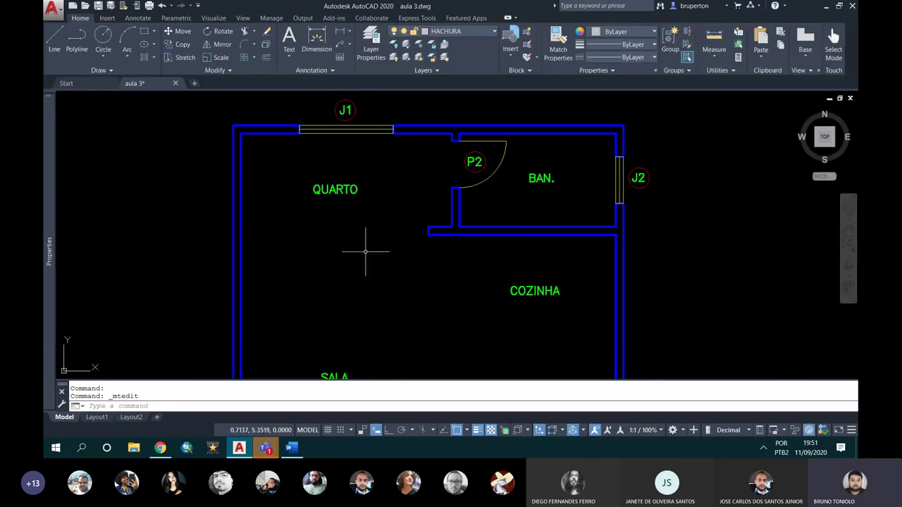
pyautogui.moveTo(369, 254); pyautogui.dragTo(393, 151, button='middle')
pyautogui.scroll(1, 413, 262)
pyautogui.scroll(3, 403, 315)
pyautogui.click(385, 303)
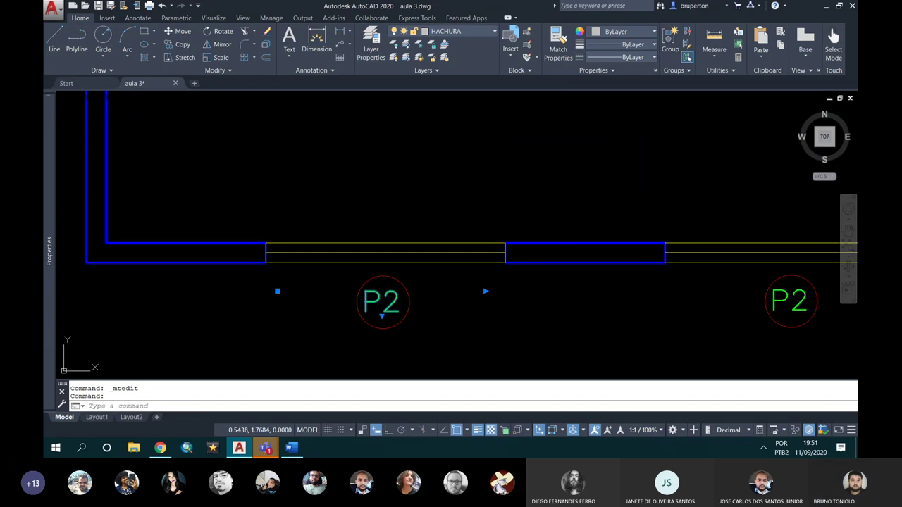
pyautogui.doubleClick(383, 302)
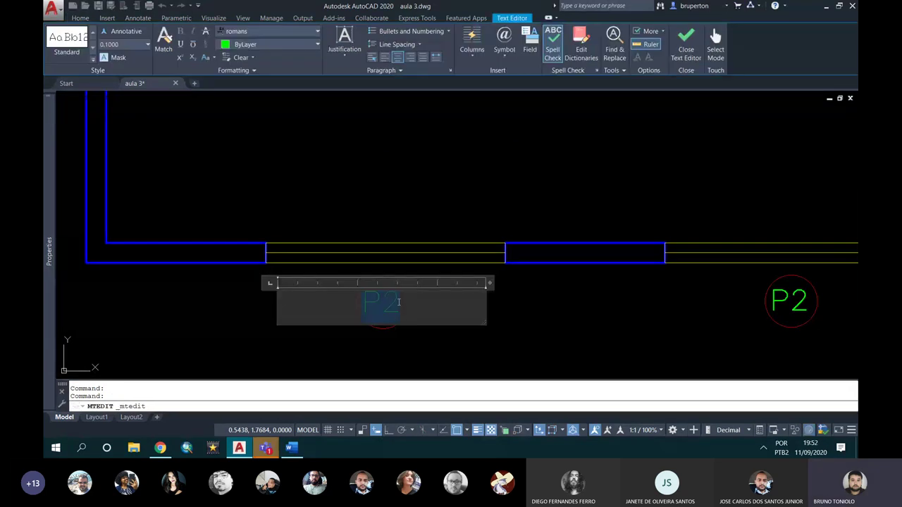
pyautogui.write('J1')
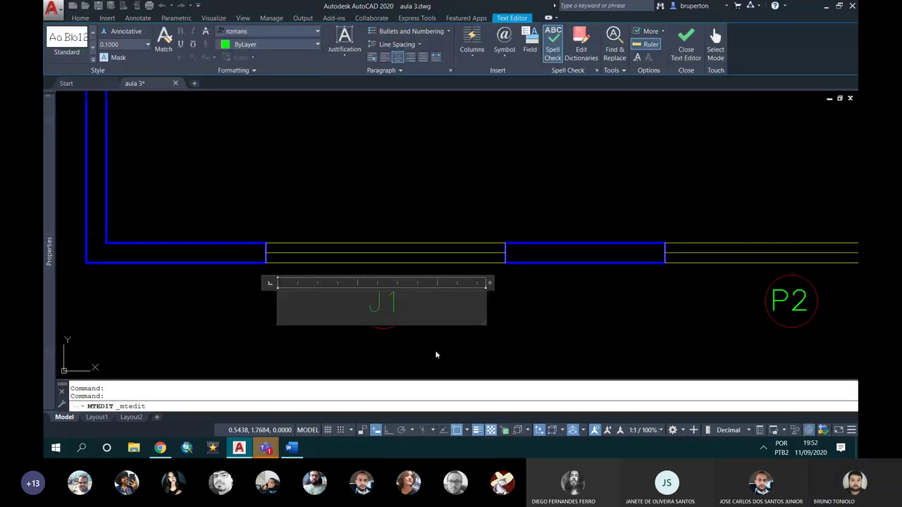
pyautogui.click(436, 355)
pyautogui.scroll(2, 539, 289)
pyautogui.click(539, 289)
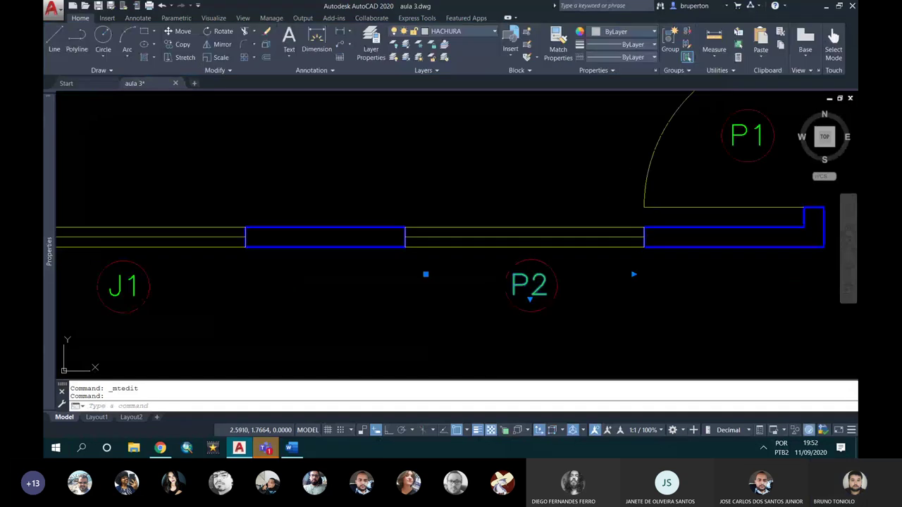
pyautogui.doubleClick(525, 285)
pyautogui.write('J1')
pyautogui.hotkey('ctrl', 'Return')
pyautogui.scroll(-6, 484, 306)
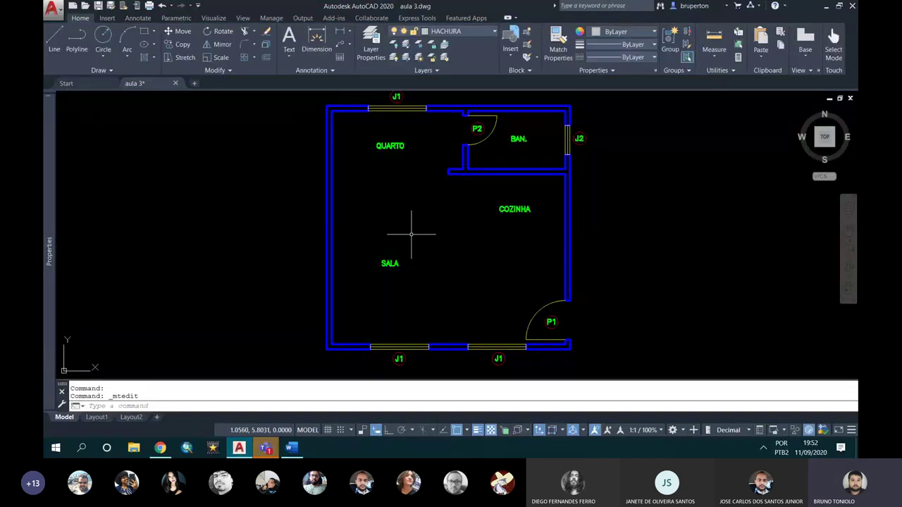
pyautogui.scroll(4, 403, 355)
pyautogui.scroll(7, 398, 349)
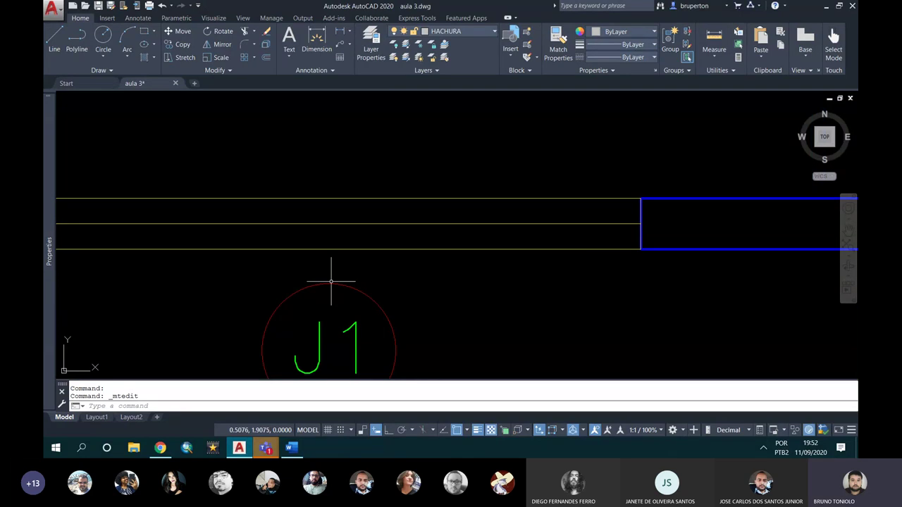
pyautogui.scroll(-5, 336, 273)
pyautogui.scroll(-3, 331, 268)
pyautogui.moveTo(328, 195); pyautogui.dragTo(358, 236, button='middle')
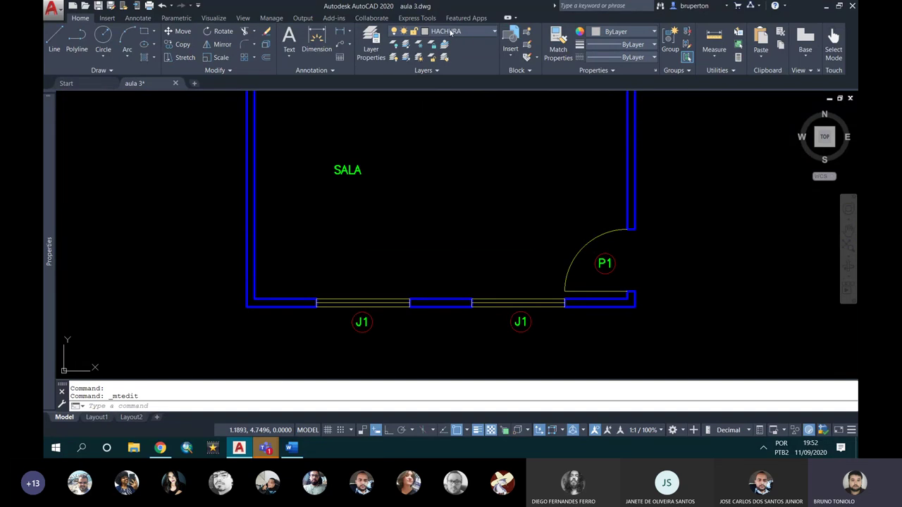
# - Make COTA the current layer and draw a leader from the left SALA J1 tag to its wall
pyautogui.click(449, 32)
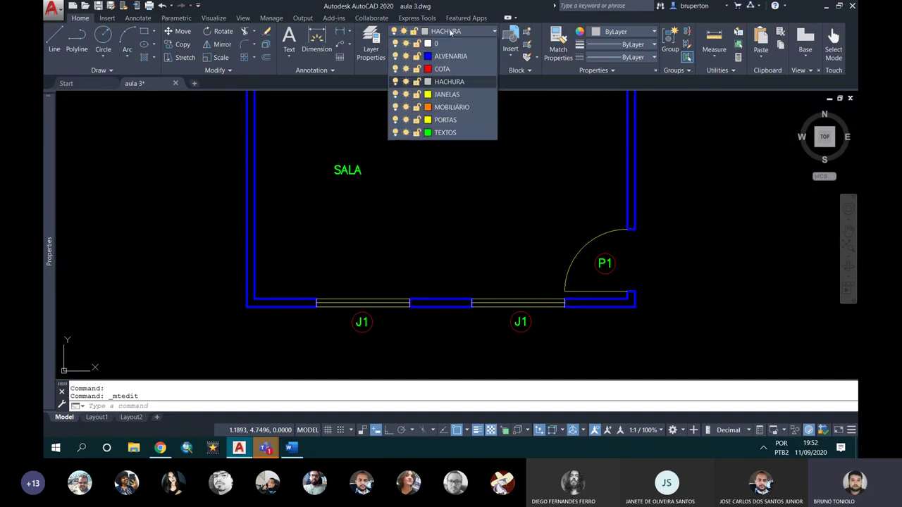
pyautogui.click(443, 69)
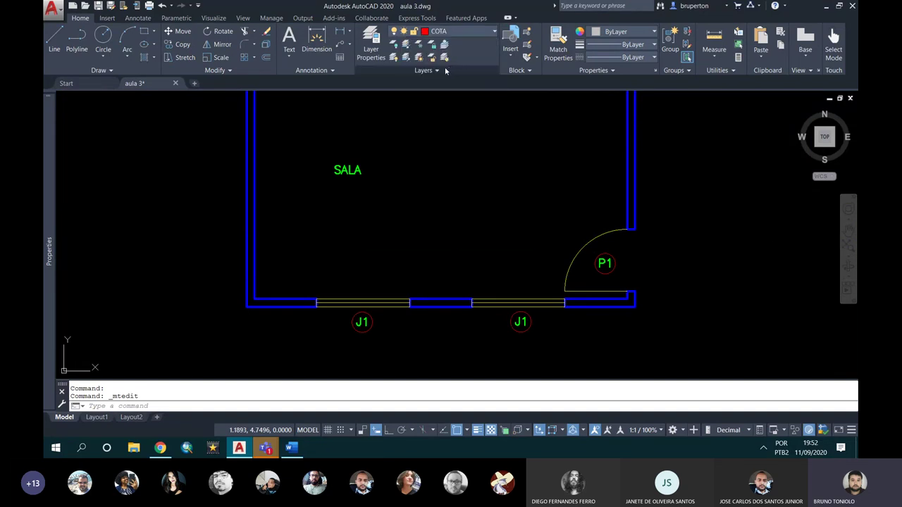
pyautogui.click(55, 40)
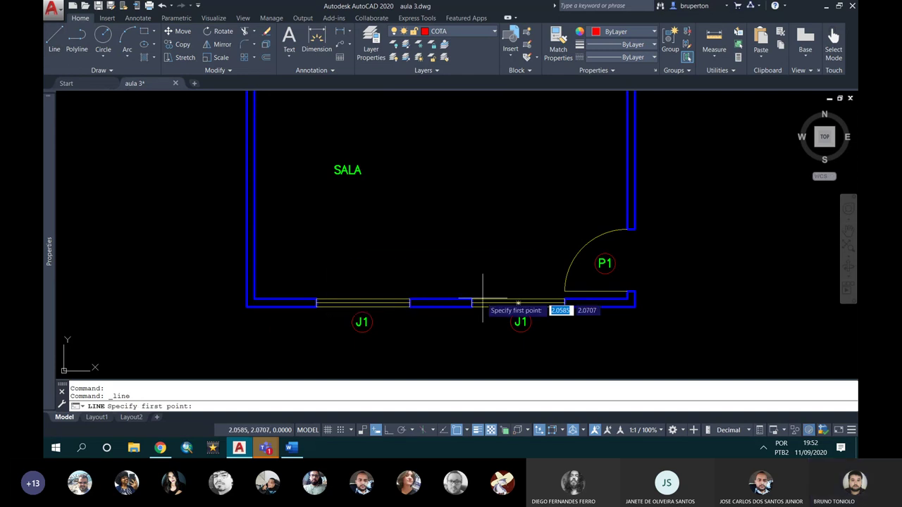
pyautogui.scroll(5, 356, 309)
pyautogui.click(369, 291)
pyautogui.scroll(3, 369, 290)
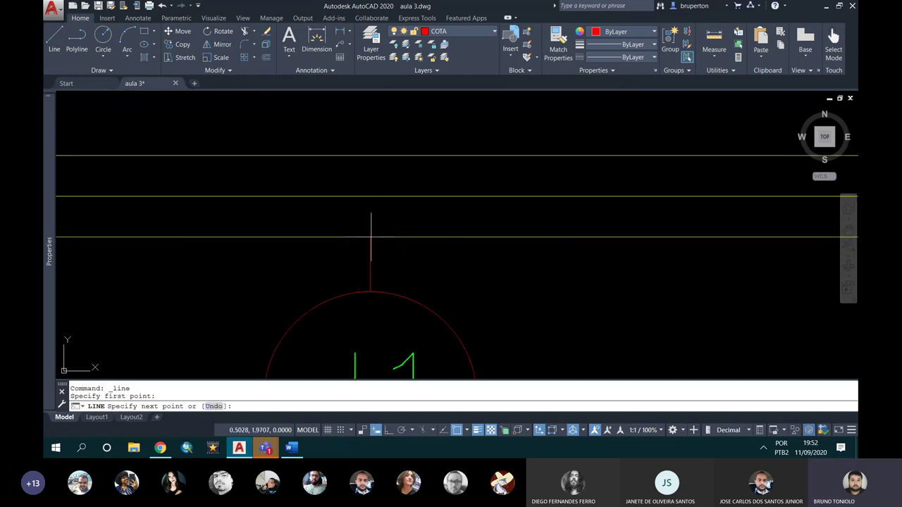
pyautogui.click(369, 237)
pyautogui.scroll(-8, 362, 235)
pyautogui.press('Escape')
# - Draw a vertical leader from the right SALA J1 tag up to its wall line
pyautogui.scroll(2, 634, 274)
pyautogui.scroll(3, 705, 296)
pyautogui.press('Return')
pyautogui.scroll(1, 716, 282)
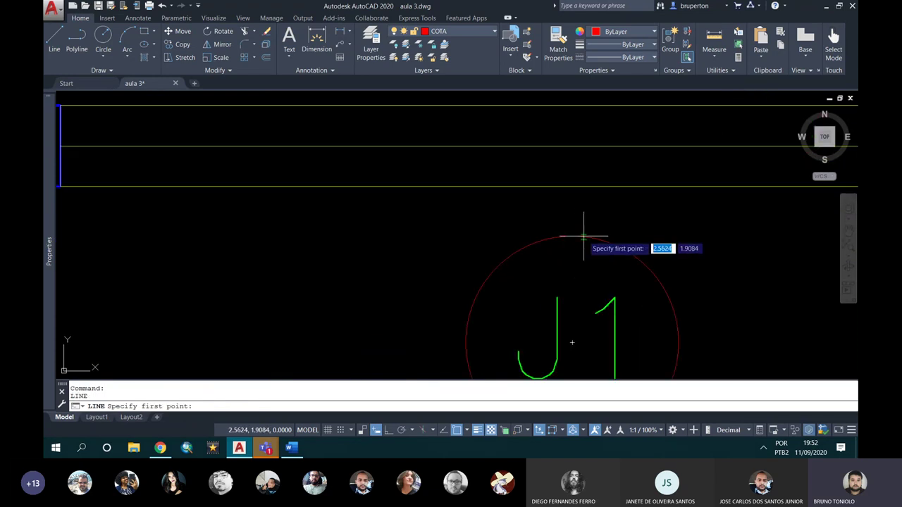
pyautogui.click(572, 238)
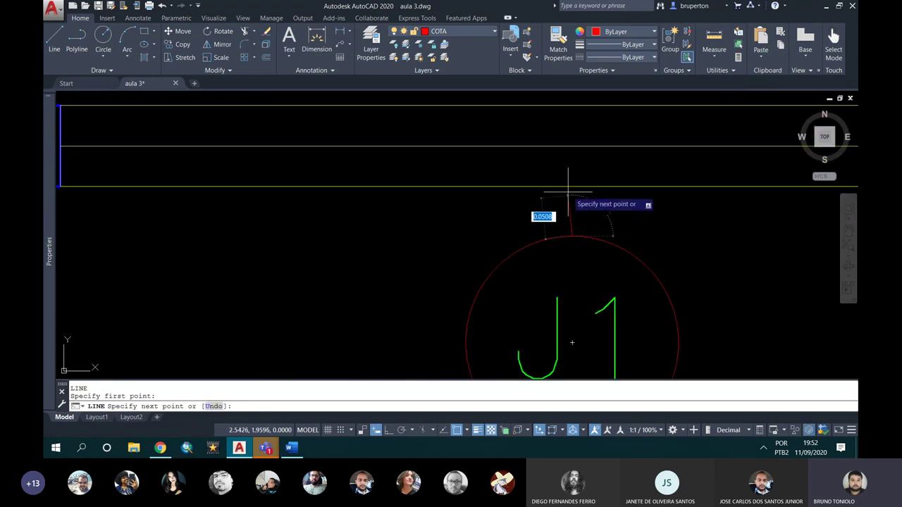
pyautogui.click(571, 186)
pyautogui.press('Return')
pyautogui.scroll(-4, 517, 275)
pyautogui.scroll(2, 525, 263)
pyautogui.scroll(2, 547, 238)
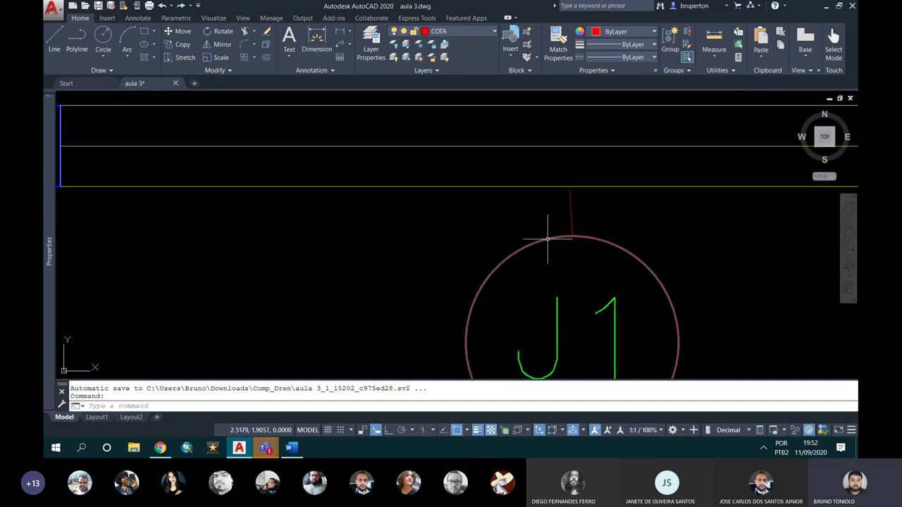
pyautogui.write('L')
pyautogui.press('Return')
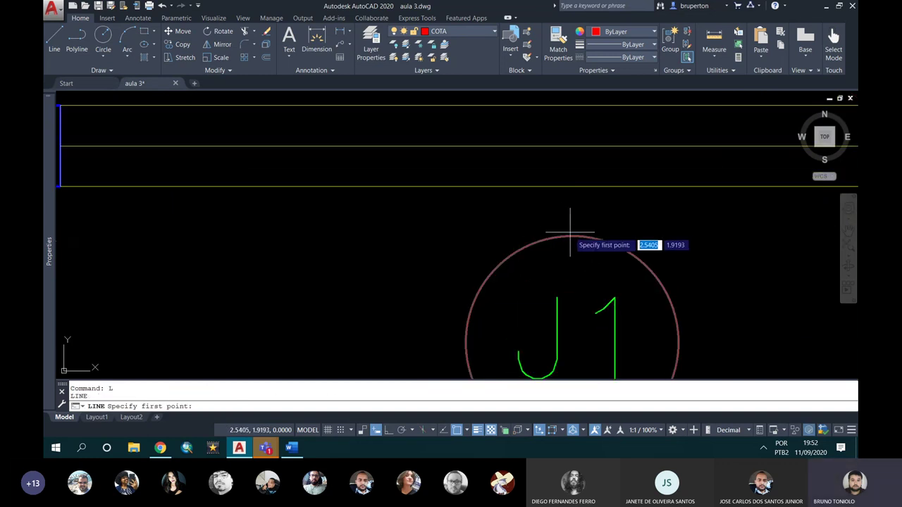
pyautogui.click(572, 235)
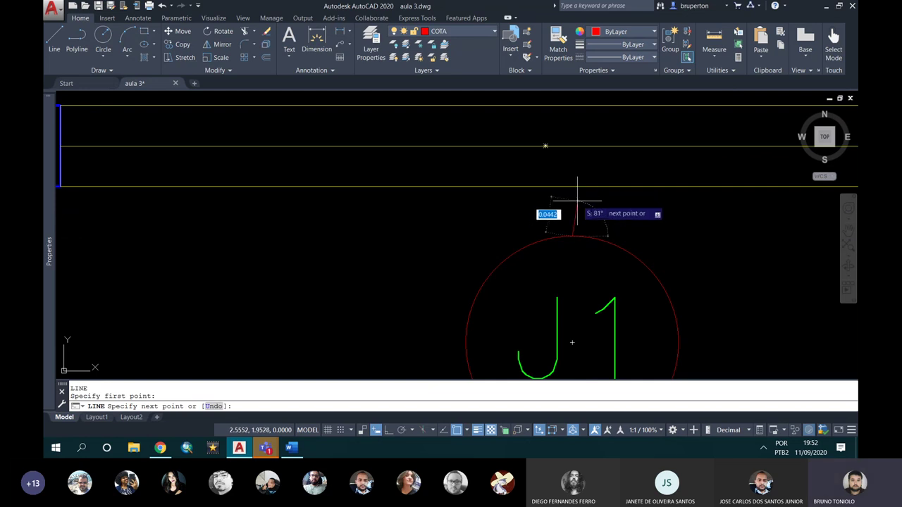
pyautogui.press('Return')
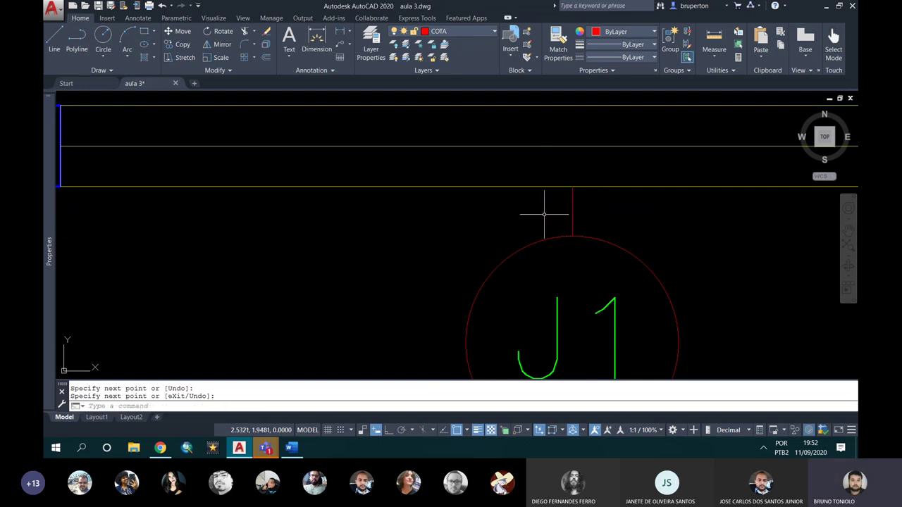
# - Draw a leader from the top QUARTO J1 tag down to the window's outer edge
pyautogui.scroll(-10, 518, 254)
pyautogui.scroll(-2, 500, 296)
pyautogui.moveTo(510, 212); pyautogui.dragTo(509, 277, button='middle')
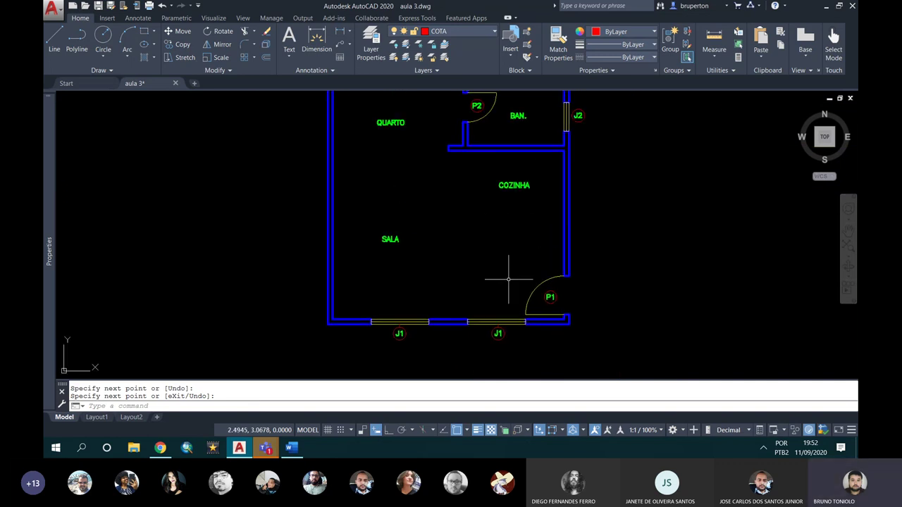
pyautogui.moveTo(509, 218); pyautogui.dragTo(494, 265, button='middle')
pyautogui.scroll(10, 378, 141)
pyautogui.press('Return')
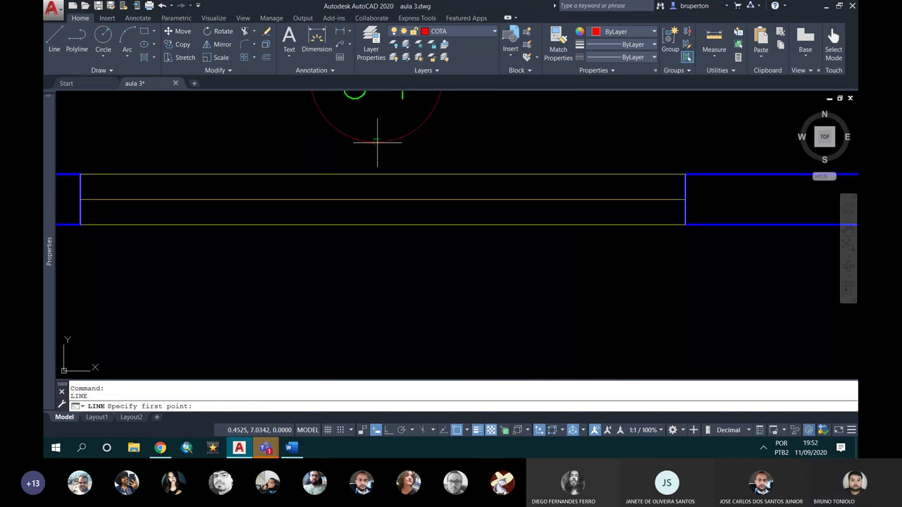
pyautogui.click(377, 141)
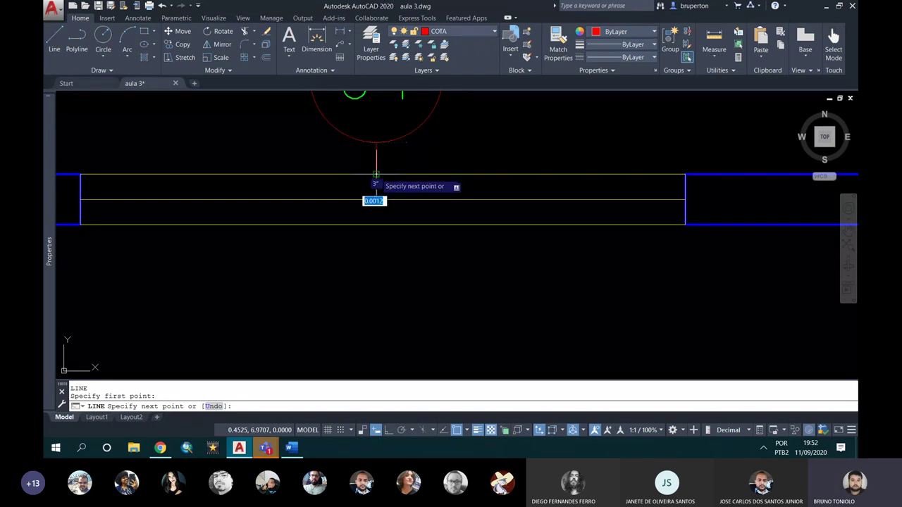
pyautogui.click(377, 176)
# - Draw a leader from the J2 tag's edge to the bathroom window edge
pyautogui.scroll(-5, 365, 155)
pyautogui.scroll(8, 638, 199)
pyautogui.press('Return')
pyautogui.press('Return')
pyautogui.click(614, 196)
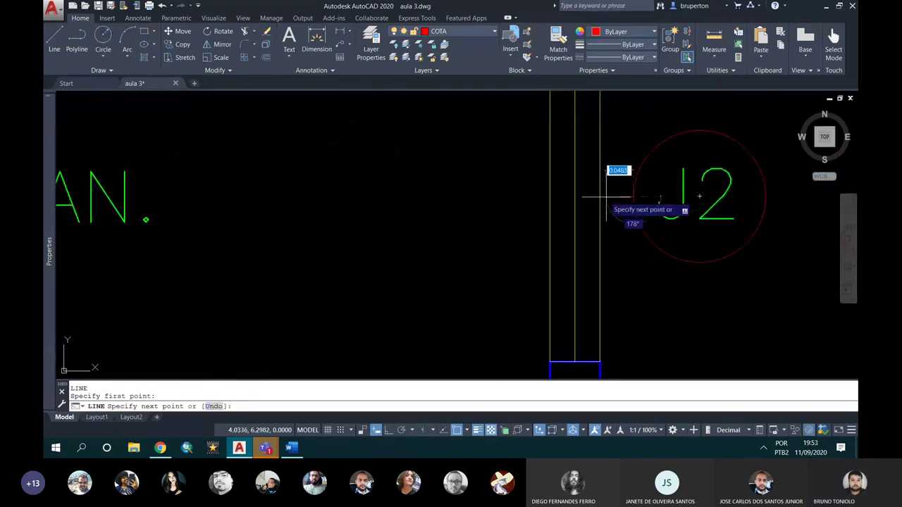
pyautogui.click(574, 211)
pyautogui.press('Return')
pyautogui.scroll(-3, 575, 208)
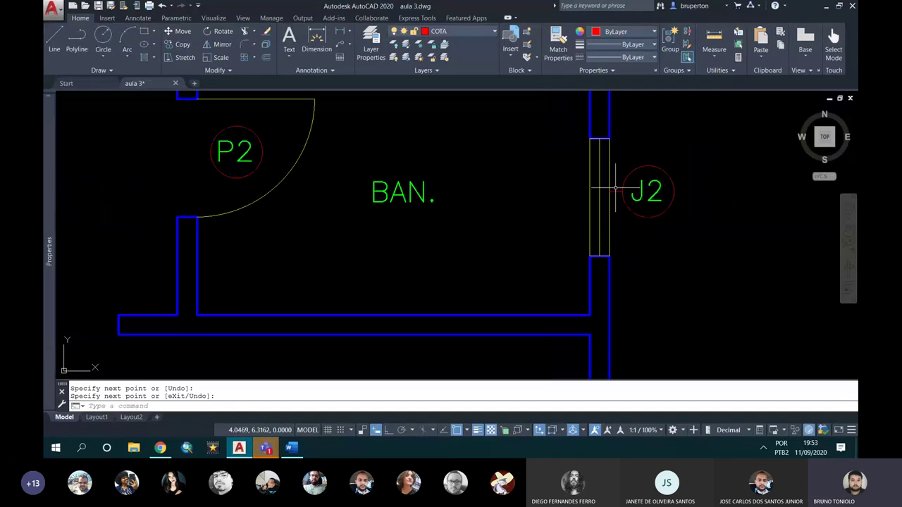
pyautogui.scroll(-2, 564, 204)
pyautogui.moveTo(564, 204); pyautogui.dragTo(521, 120, button='middle')
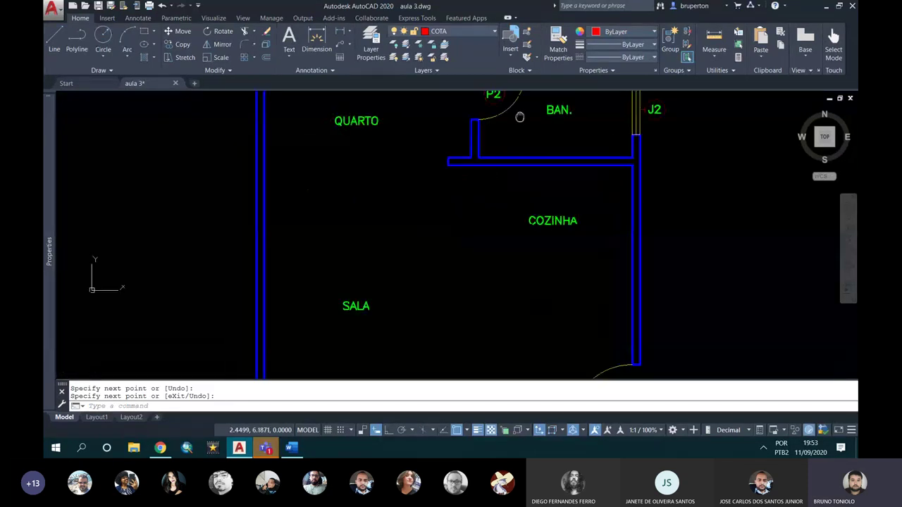
# - Select the two bottom J1 tags and move them straight down with Ortho on
pyautogui.scroll(-2, 483, 133)
pyautogui.scroll(4, 430, 328)
pyautogui.moveTo(429, 328); pyautogui.dragTo(401, 262, button='middle')
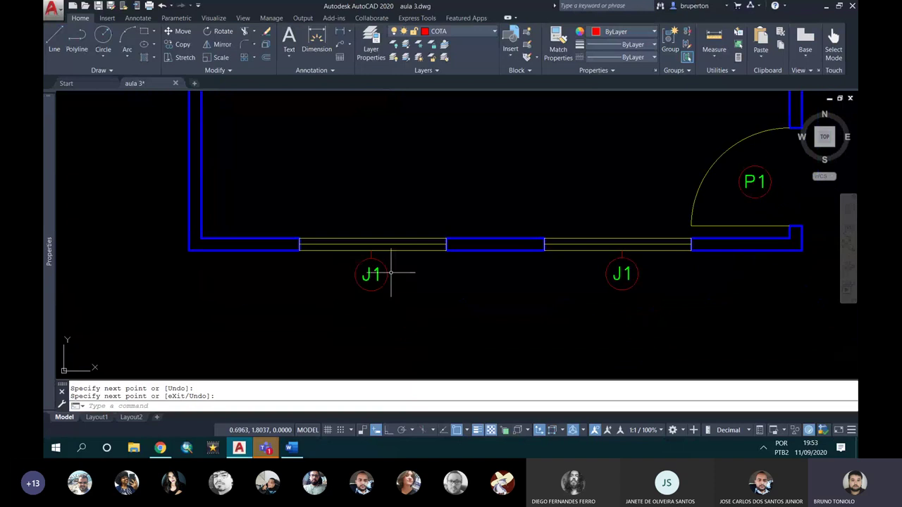
pyautogui.click(395, 289)
pyautogui.click(355, 277)
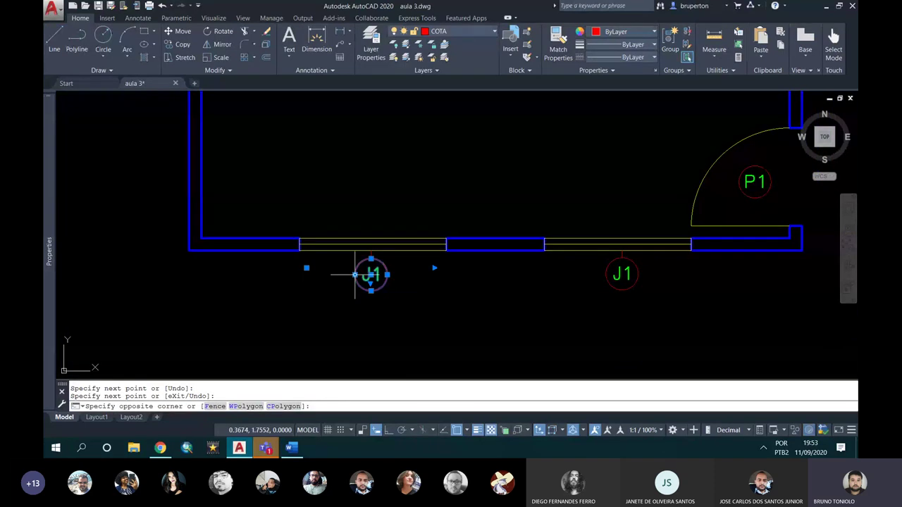
pyautogui.click(639, 291)
pyautogui.click(600, 267)
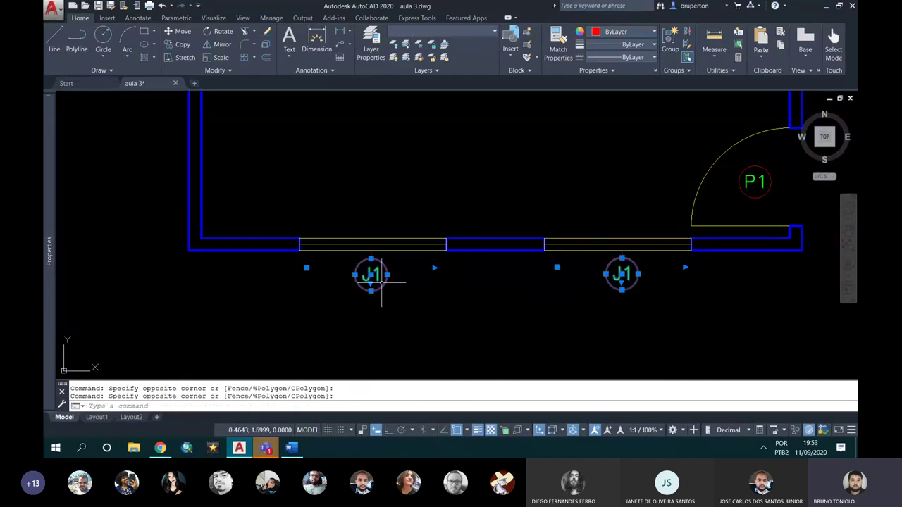
pyautogui.click(180, 31)
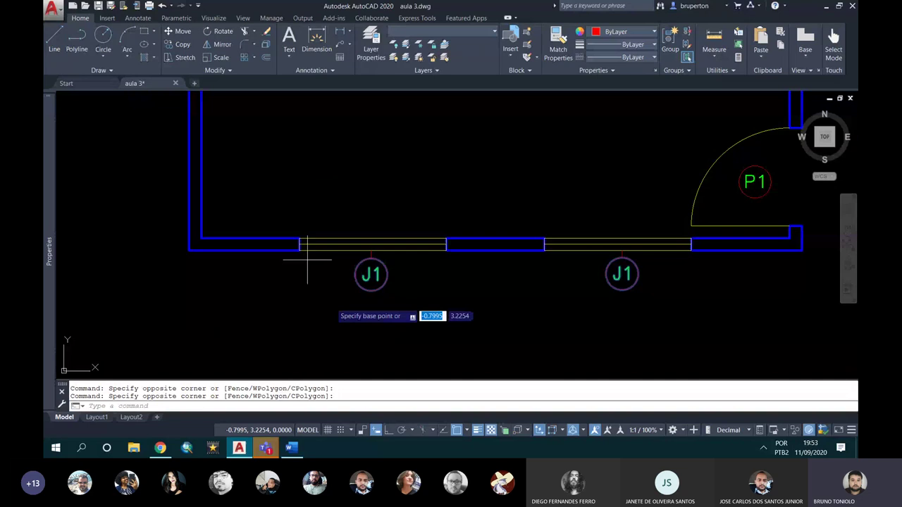
pyautogui.click(325, 293)
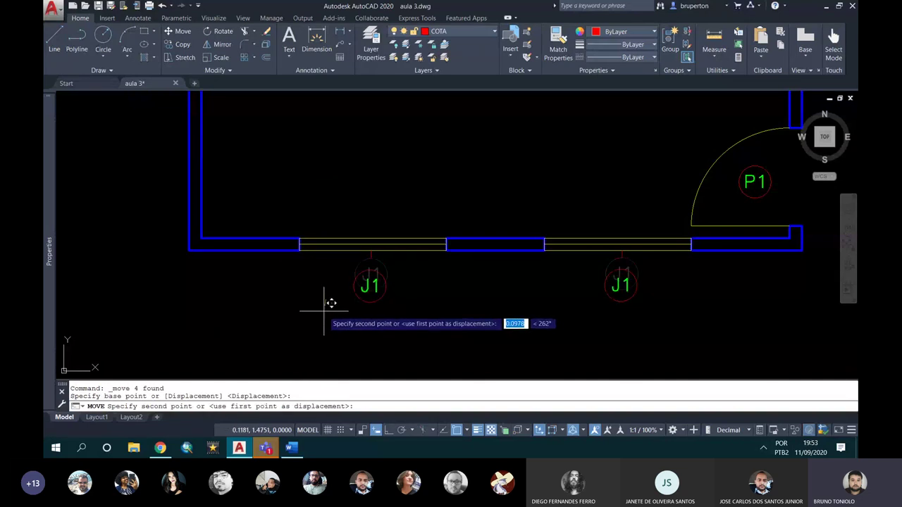
pyautogui.press('F8')
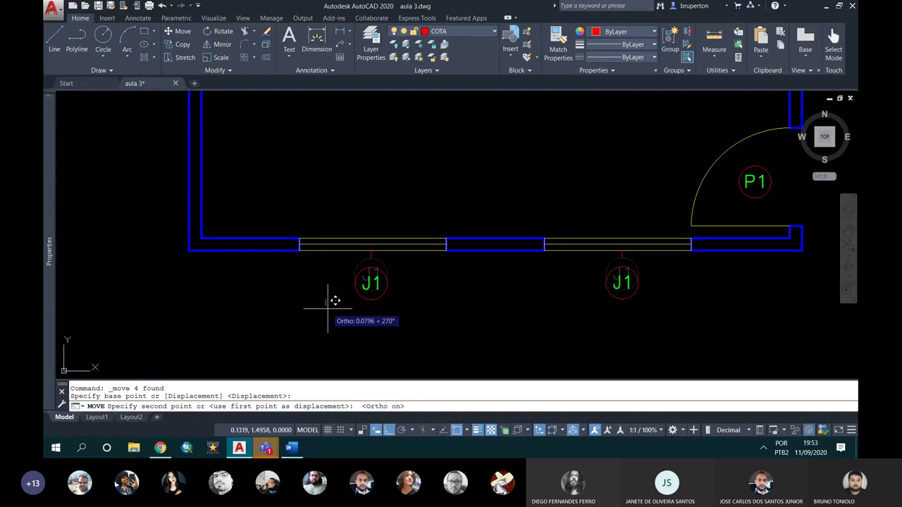
pyautogui.click(328, 308)
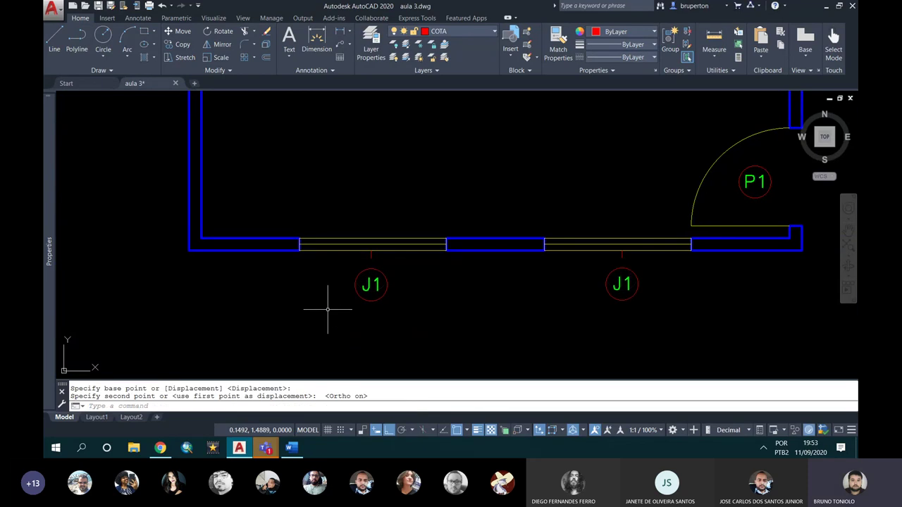
# - Place the top QUARTO J1 tag slightly higher
pyautogui.scroll(-2, 351, 322)
pyautogui.scroll(-2, 351, 323)
pyautogui.moveTo(341, 92); pyautogui.dragTo(363, 163, button='middle')
pyautogui.scroll(6, 362, 162)
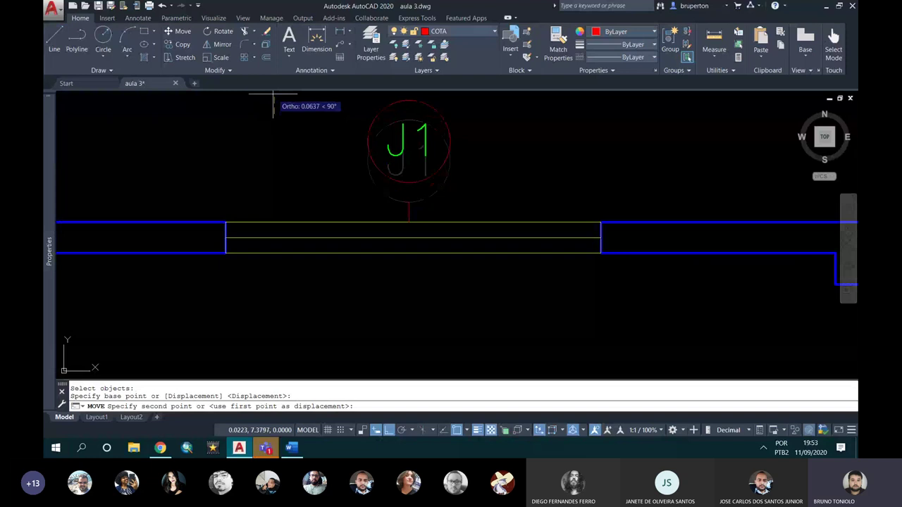
pyautogui.scroll(-2, 273, 99)
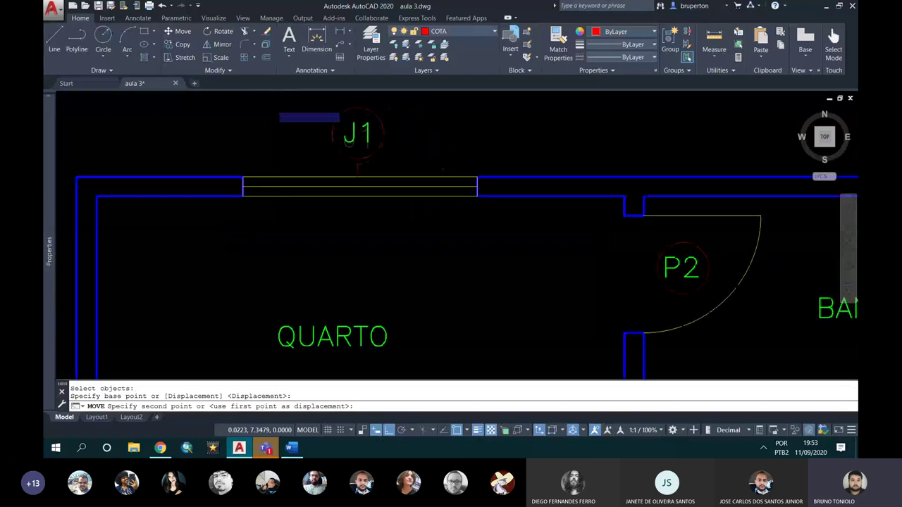
pyautogui.scroll(-2, 272, 99)
pyautogui.click(271, 100)
# - Move the J2 tag slightly to the right
pyautogui.moveTo(271, 100); pyautogui.dragTo(55, 76, button='middle')
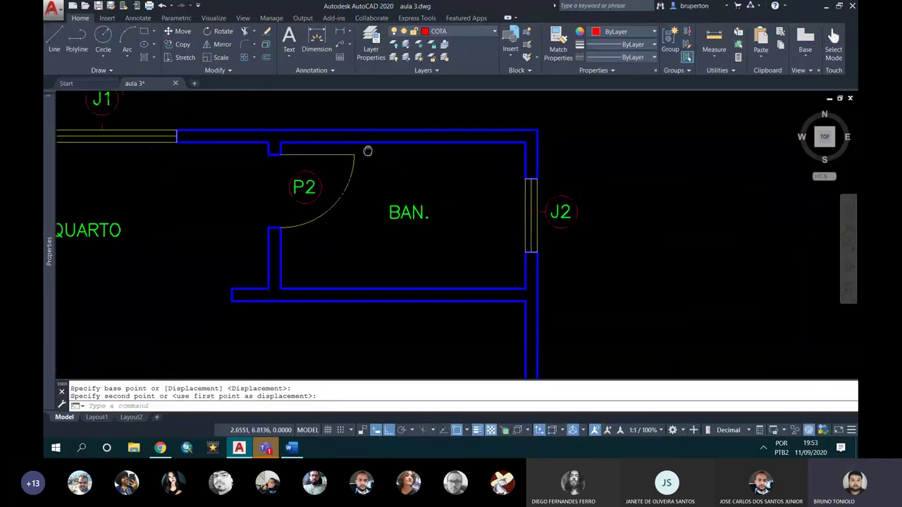
pyautogui.scroll(2, 614, 212)
pyautogui.press('space')
pyautogui.click(604, 255)
pyautogui.click(532, 186)
pyautogui.press('space')
pyautogui.click(536, 153)
pyautogui.click(545, 153)
# - Grab the end grip of the short leader beside J2, then cancel the stretch
pyautogui.scroll(2, 534, 212)
pyautogui.scroll(2, 527, 224)
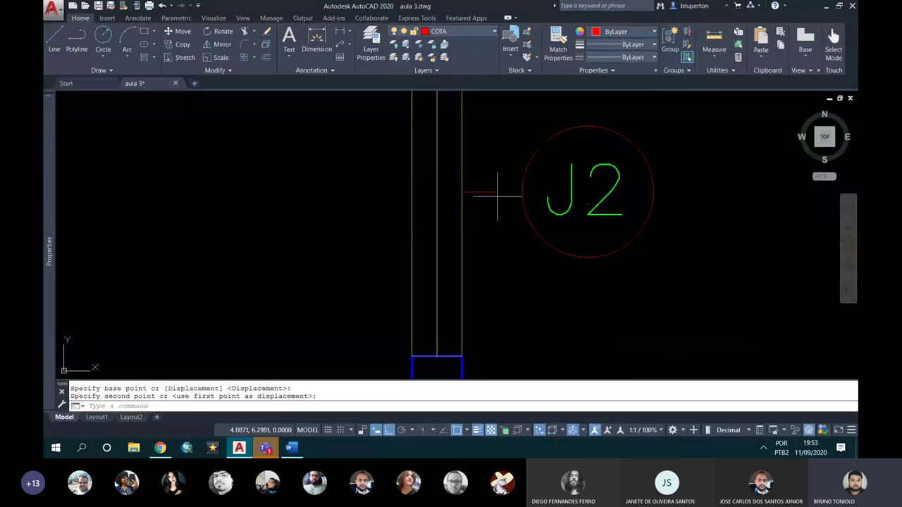
pyautogui.click(478, 191)
pyautogui.click(498, 192)
pyautogui.click(497, 192)
pyautogui.scroll(-2, 503, 193)
pyautogui.scroll(-3, 494, 189)
pyautogui.press('Escape')
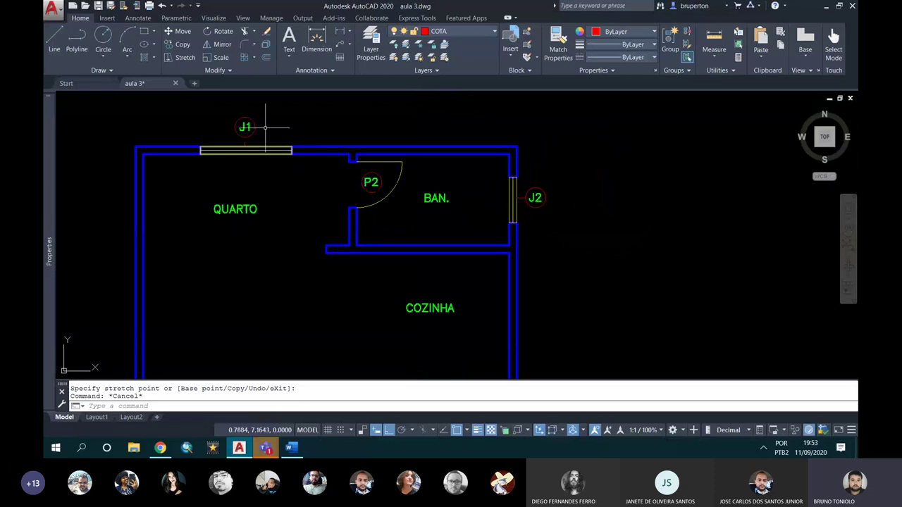
# - Grab the top J1 leader's end grip, then cancel the stretch
pyautogui.scroll(2, 290, 151)
pyautogui.scroll(4, 287, 169)
pyautogui.click(288, 173)
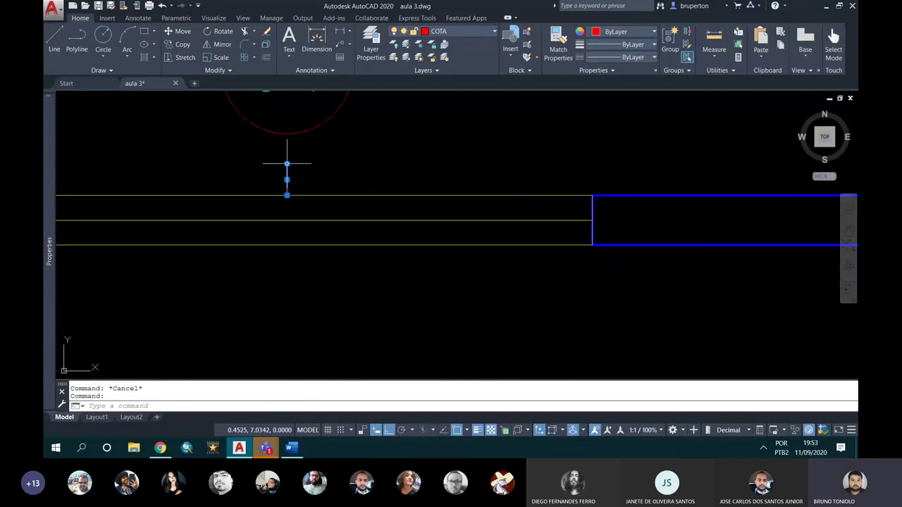
pyautogui.click(286, 164)
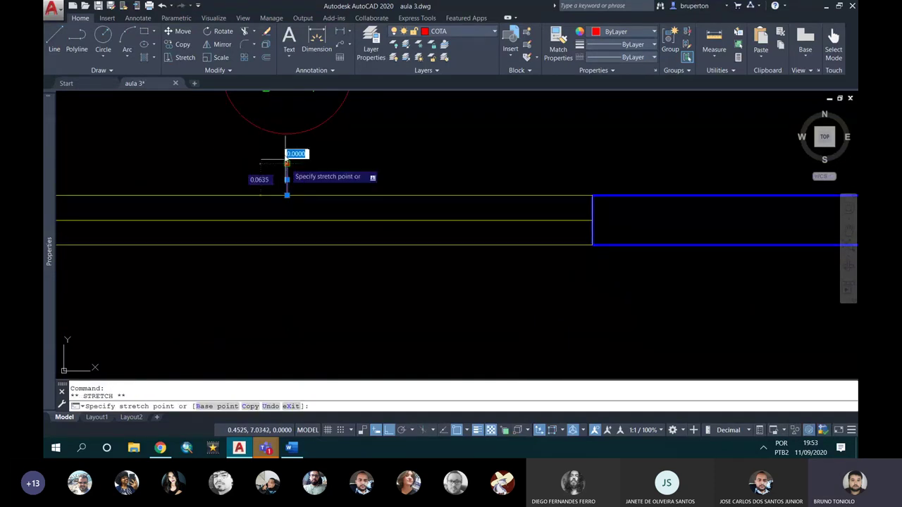
pyautogui.press('Escape')
# - Pan down to the bottom J1 tags and pick near the left J1 leader
pyautogui.scroll(-8, 287, 134)
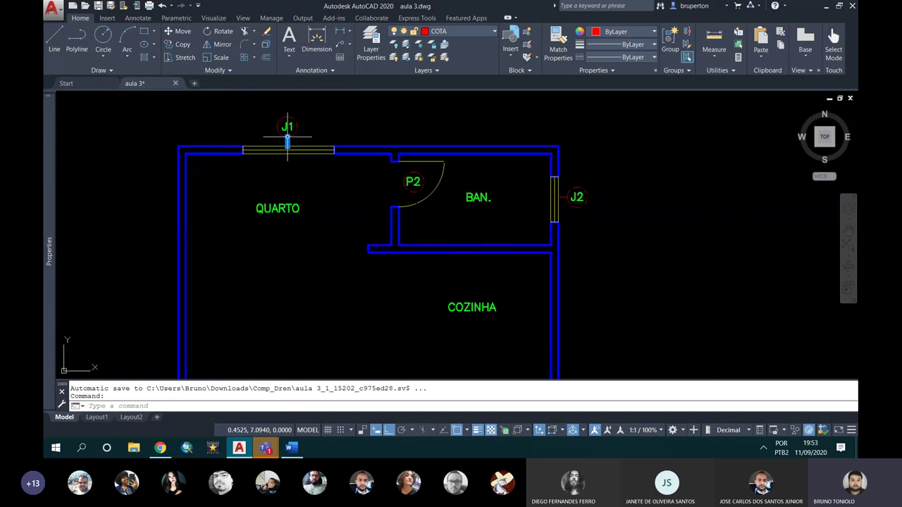
pyautogui.moveTo(319, 231); pyautogui.dragTo(346, 161, button='middle')
pyautogui.scroll(-2, 346, 161)
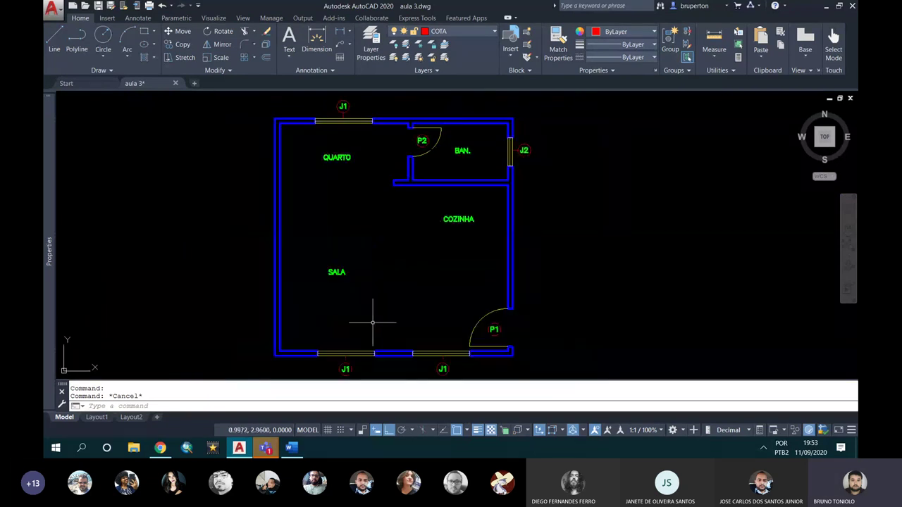
pyautogui.scroll(2, 347, 366)
pyautogui.scroll(2, 346, 366)
pyautogui.moveTo(369, 346); pyautogui.dragTo(383, 258, button='middle')
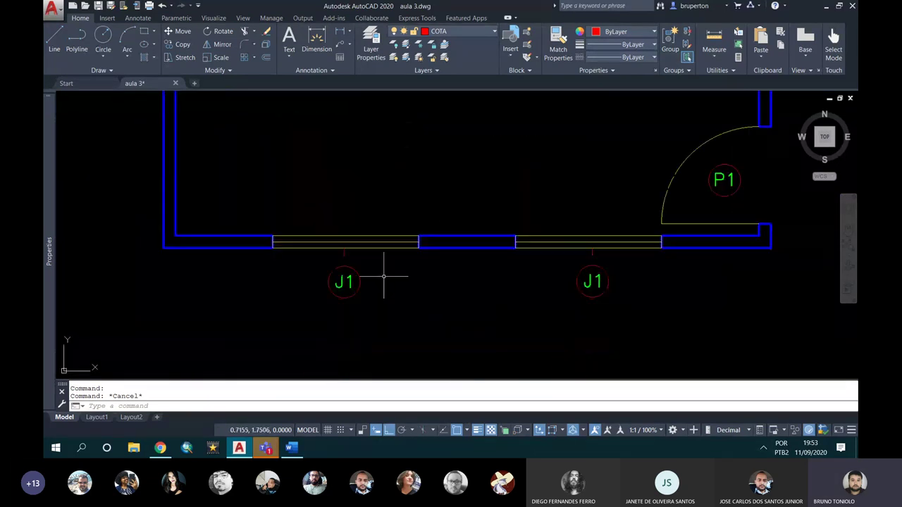
pyautogui.scroll(3, 595, 282)
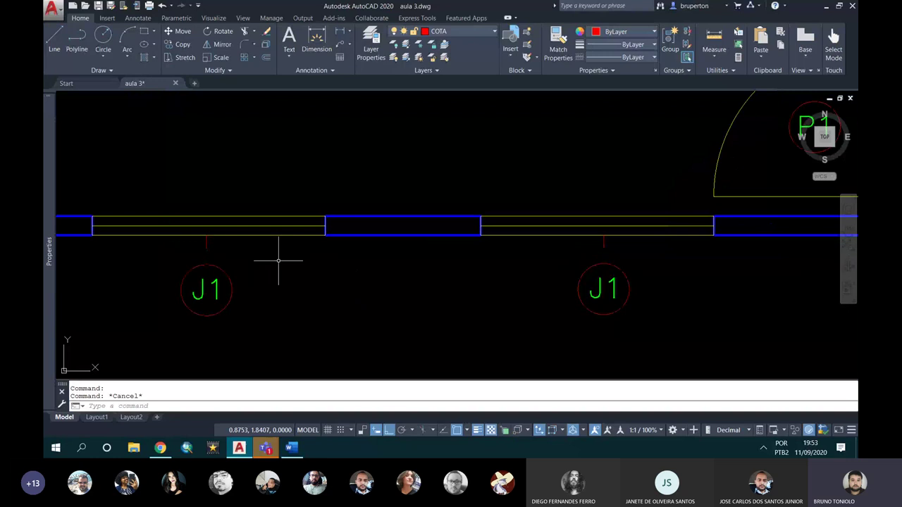
pyautogui.moveTo(346, 293)
pyautogui.mouseDown(button='middle')
pyautogui.moveTo(429, 314)
pyautogui.moveTo(422, 307)
pyautogui.mouseUp(button='middle')
pyautogui.scroll(2, 264, 256)
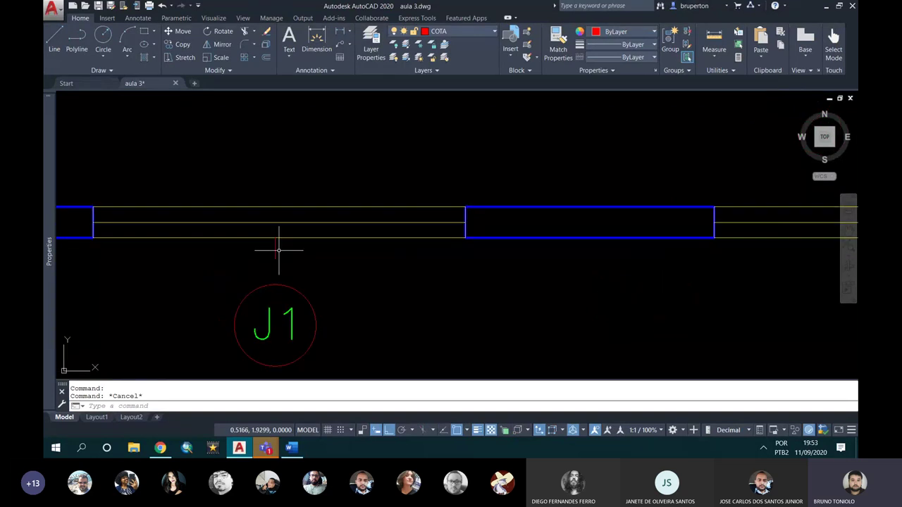
pyautogui.click(266, 246)
pyautogui.click(268, 250)
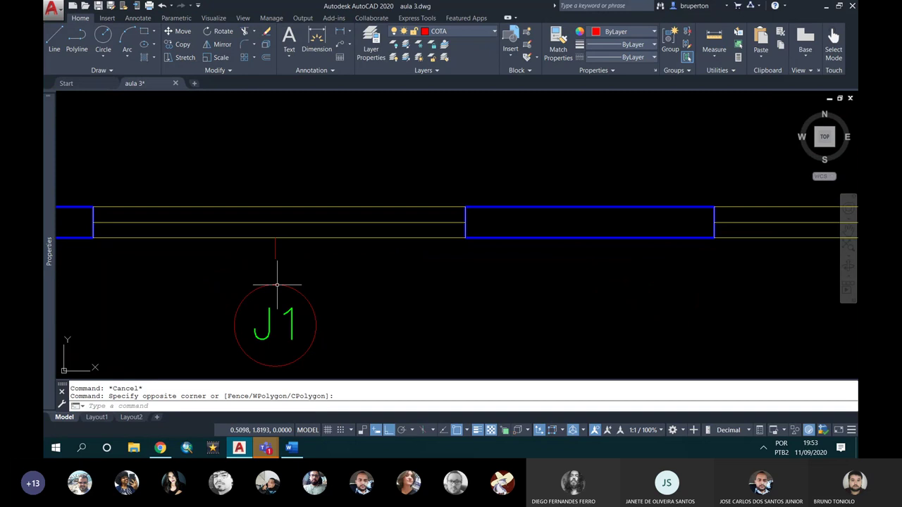
pyautogui.scroll(-2, 277, 285)
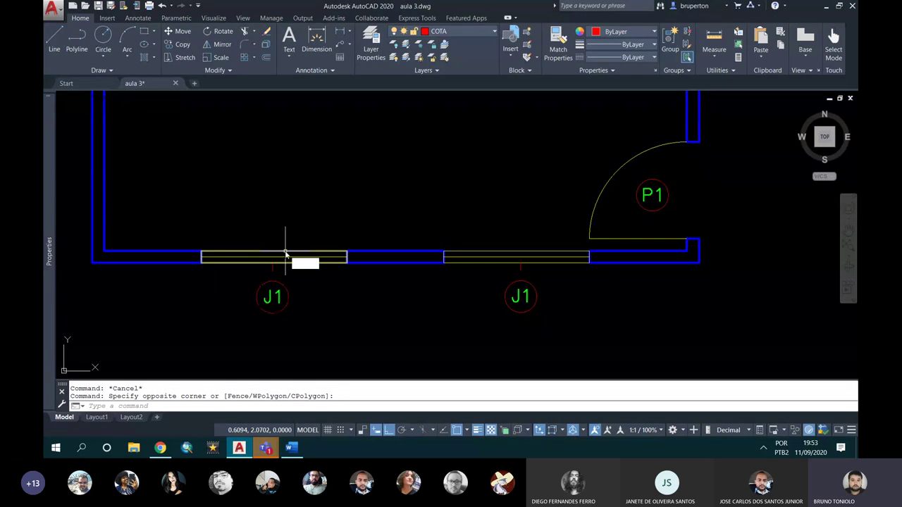
# - Extend the left J1 leader down to its circle with EX, using all objects as boundaries
pyautogui.write('EX')
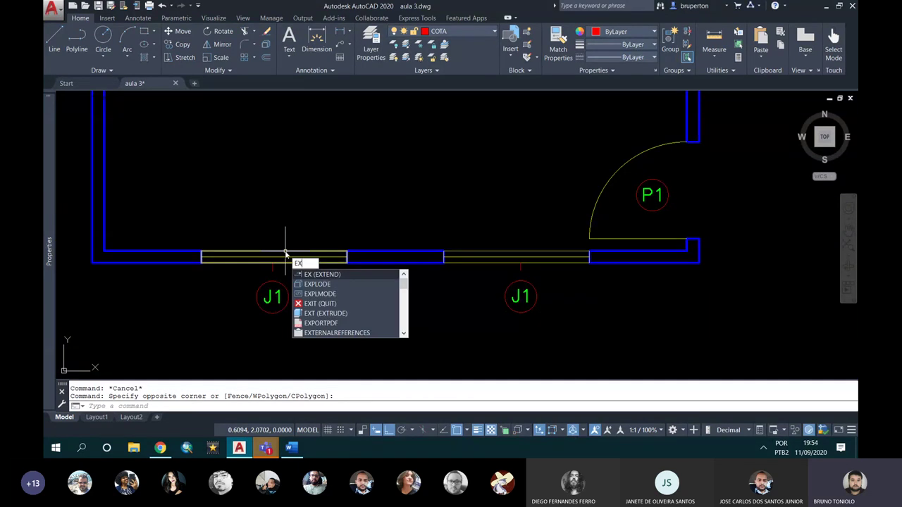
pyautogui.press('Return')
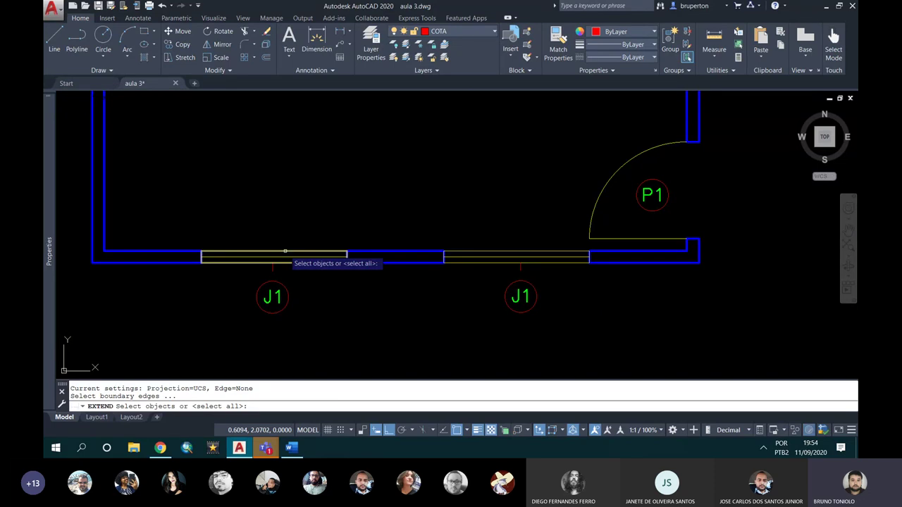
pyautogui.press('Return')
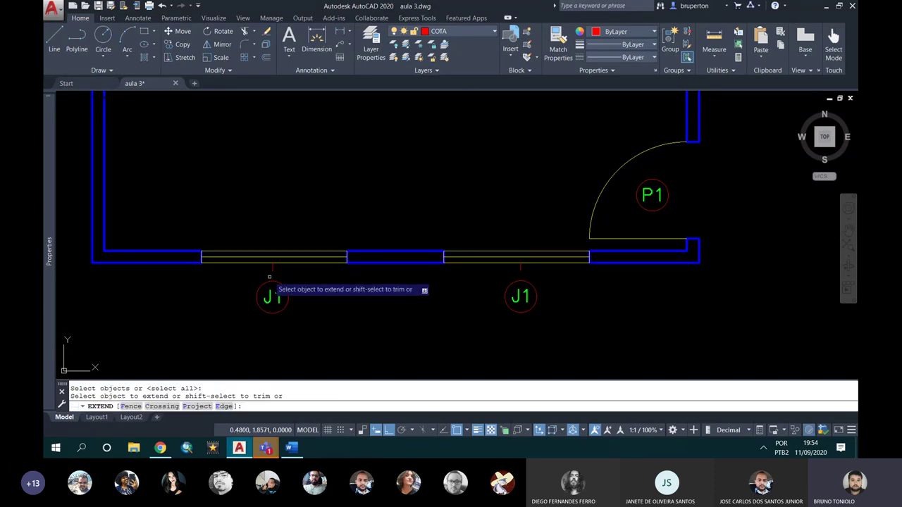
pyautogui.scroll(2, 269, 277)
pyautogui.click(273, 266)
pyautogui.click(274, 266)
pyautogui.click(274, 266)
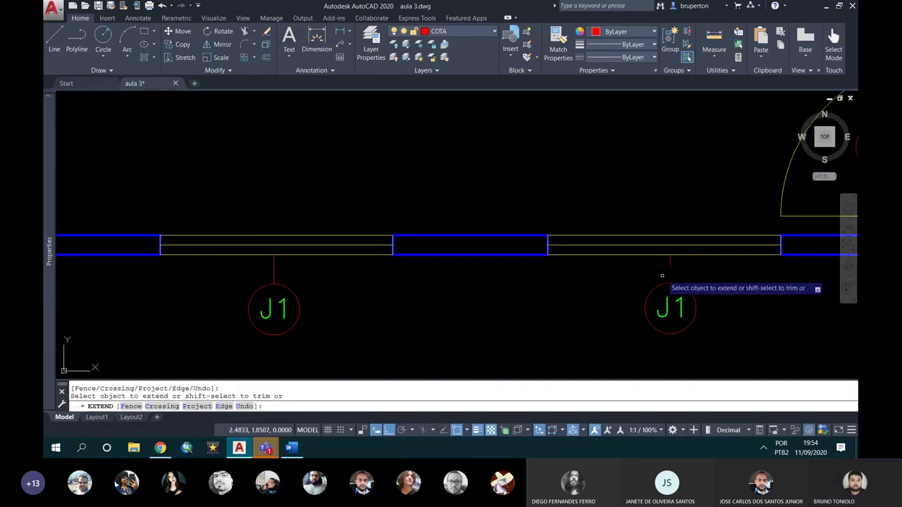
pyautogui.scroll(-2, 459, 277)
pyautogui.scroll(-5, 423, 282)
pyautogui.scroll(2, 436, 253)
pyautogui.moveTo(436, 252); pyautogui.dragTo(445, 288, button='middle')
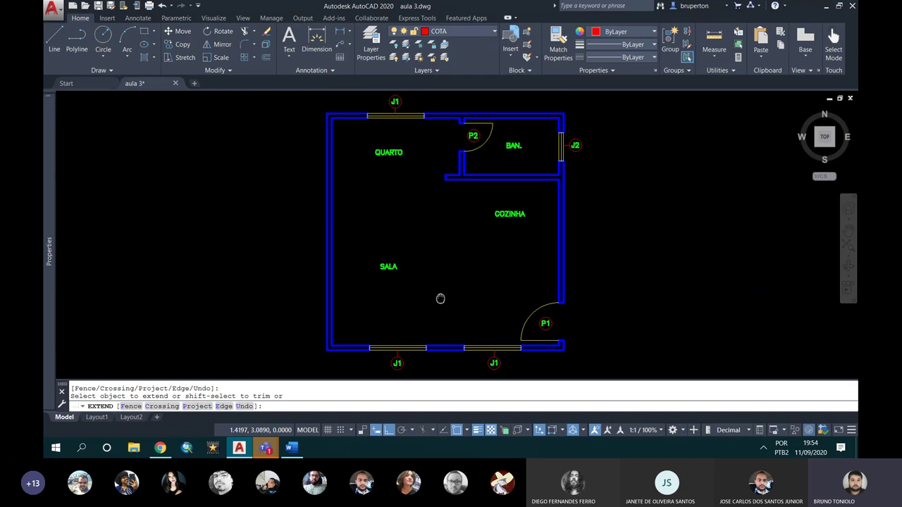
pyautogui.press('Return')
pyautogui.moveTo(443, 246); pyautogui.dragTo(436, 251, button='middle')
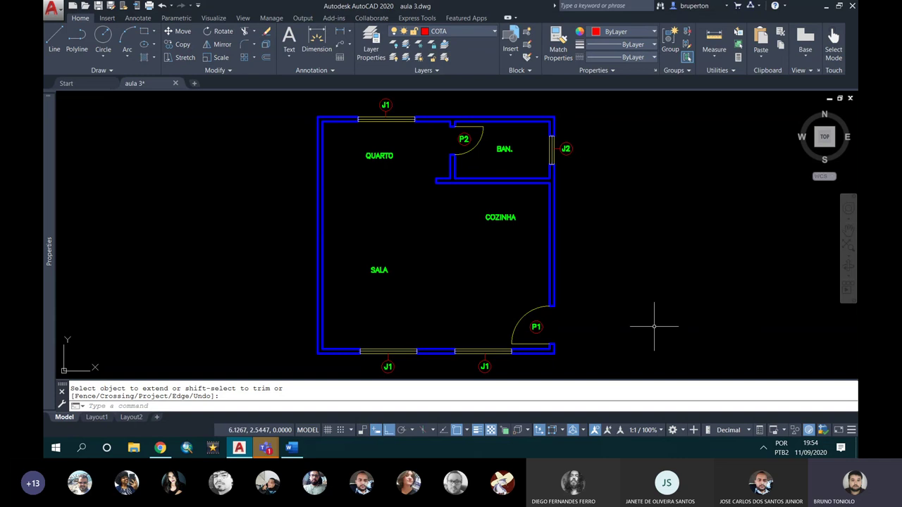
pyautogui.moveTo(635, 307); pyautogui.dragTo(616, 304, button='middle')
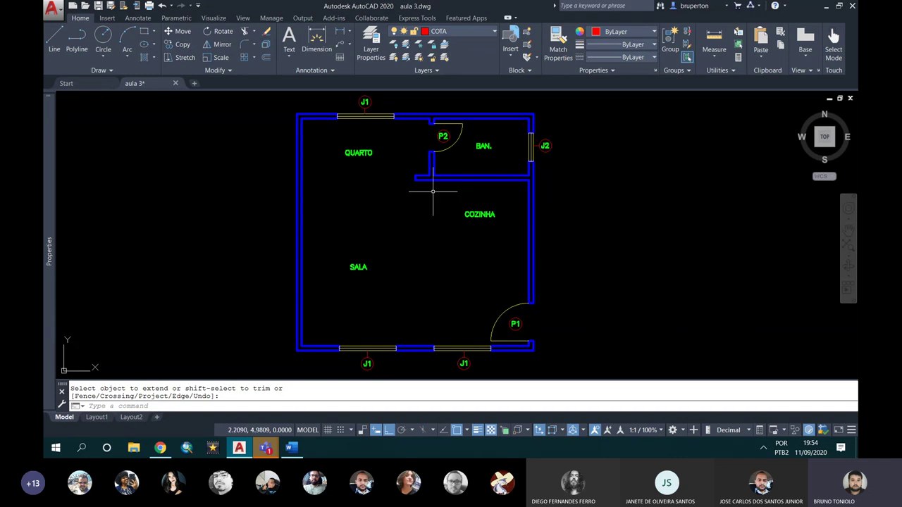
# - Copy the QUARTO room label with CO to the empty area right of the floor plan
pyautogui.scroll(2, 362, 146)
pyautogui.press('Return')
pyautogui.click(363, 152)
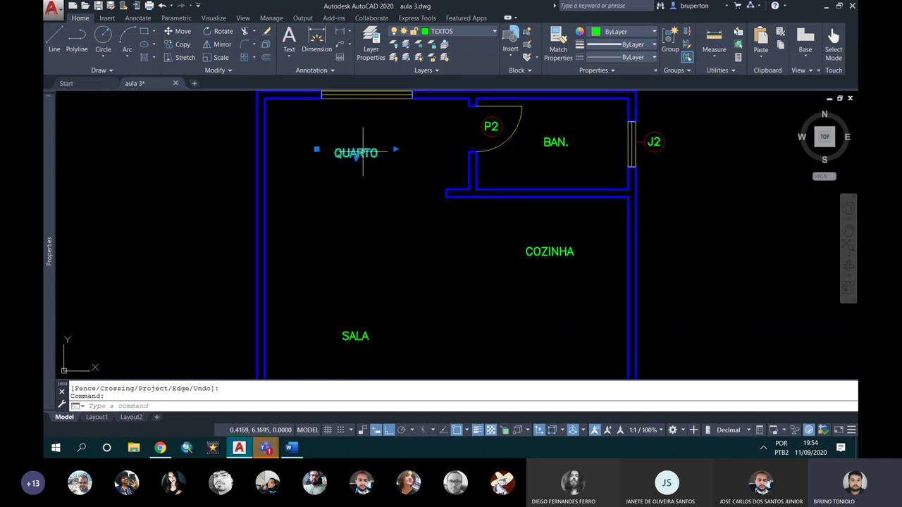
pyautogui.write('co')
pyautogui.press('Return')
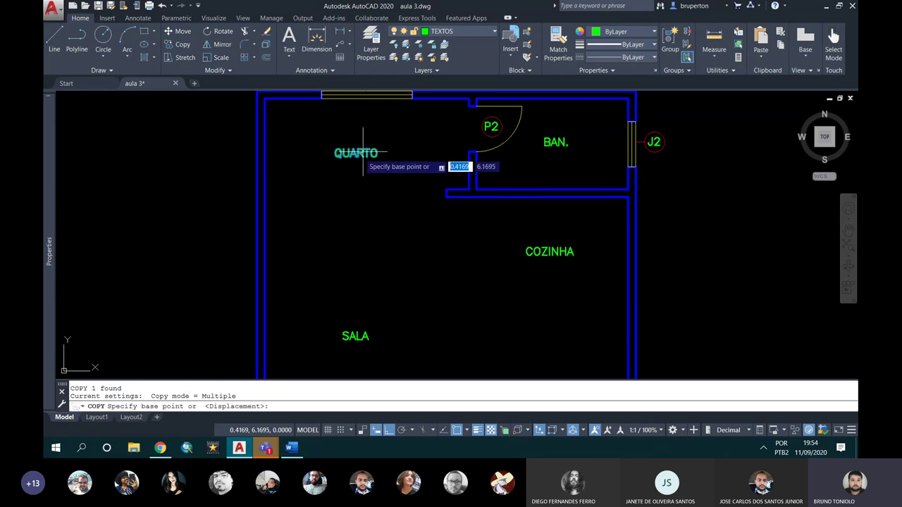
pyautogui.click(363, 154)
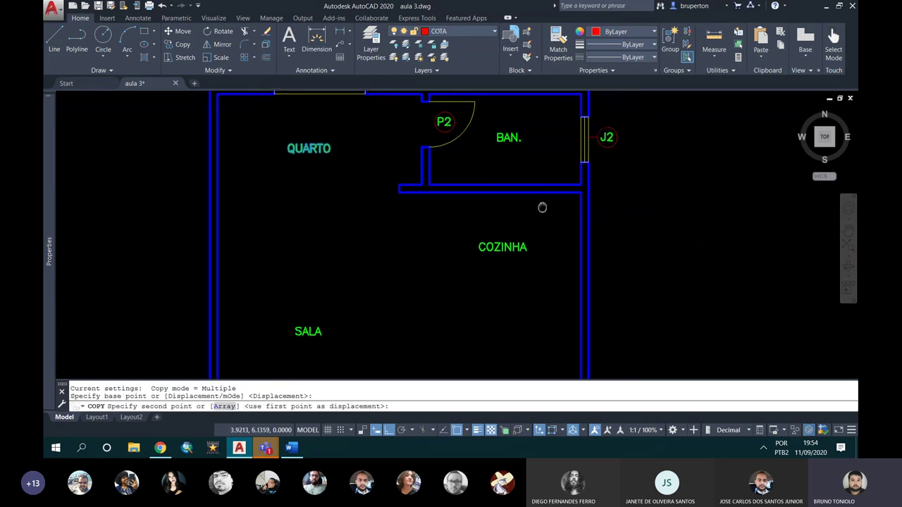
pyautogui.moveTo(634, 211); pyautogui.dragTo(394, 213, button='middle')
pyautogui.moveTo(684, 205)
pyautogui.mouseDown(button='middle')
pyautogui.moveTo(584, 181)
pyautogui.moveTo(543, 193)
pyautogui.mouseUp(button='middle')
pyautogui.click(605, 189)
pyautogui.press('Escape')
# - Widen the copied text box, retype it as 'TABELA DE ABERTURAS' and left-align it
pyautogui.click(541, 196)
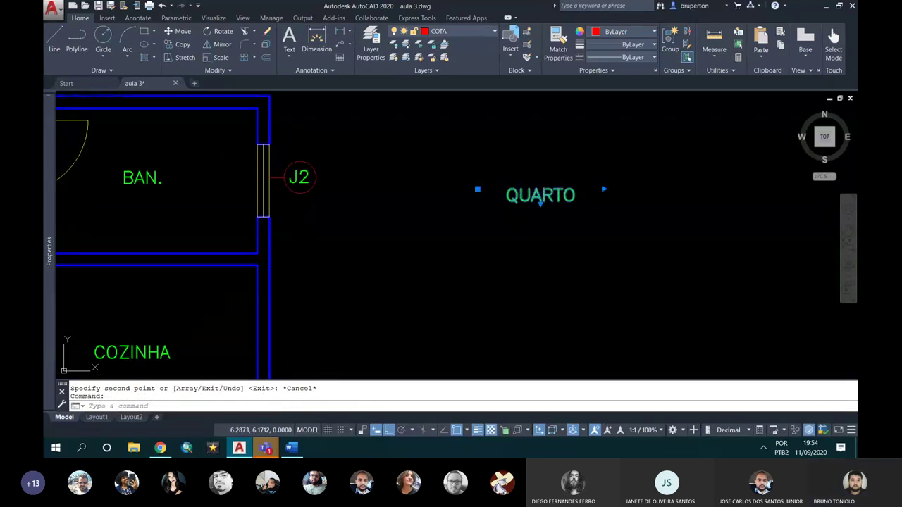
pyautogui.doubleClick(542, 195)
pyautogui.moveTo(584, 181)
pyautogui.mouseDown()
pyautogui.moveTo(670, 182)
pyautogui.moveTo(710, 323)
pyautogui.mouseUp()
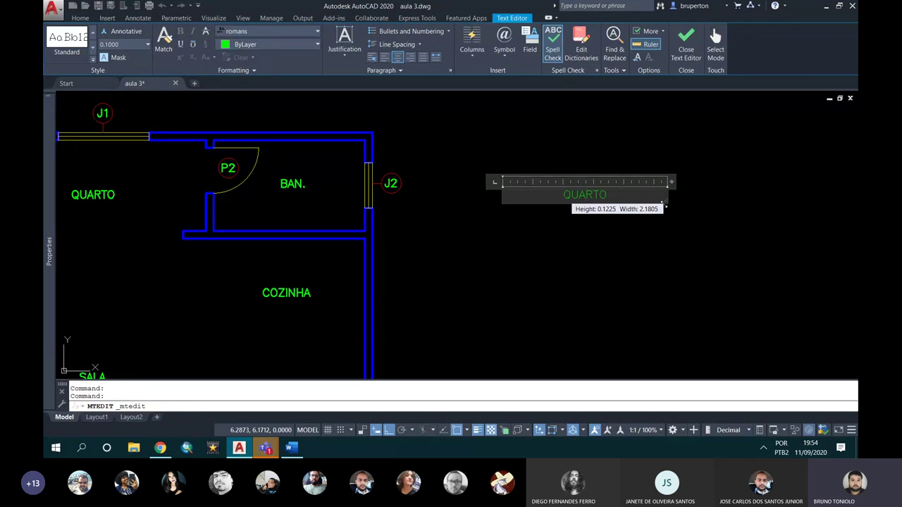
pyautogui.moveTo(638, 196); pyautogui.dragTo(583, 193)
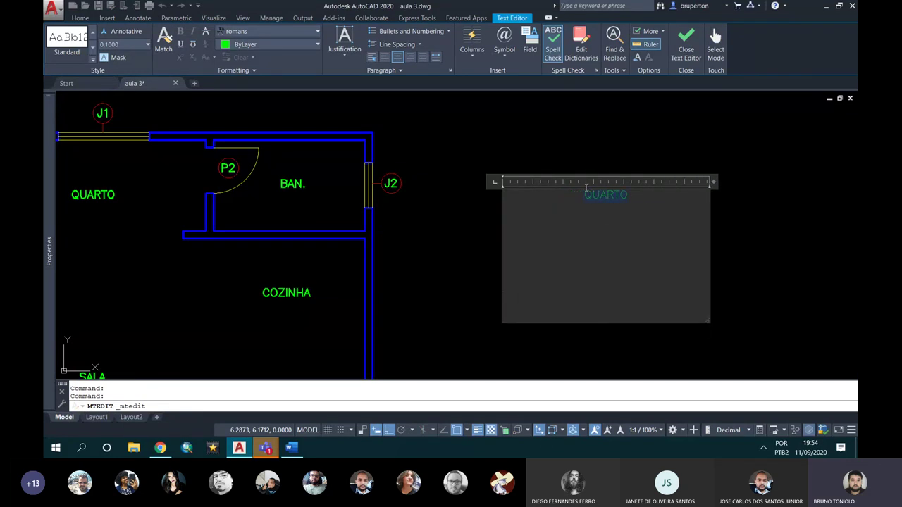
pyautogui.write('TABELA DE V')
pyautogui.press('BackSpace')
pyautogui.write('ABERTU')
pyautogui.press('BackSpace')
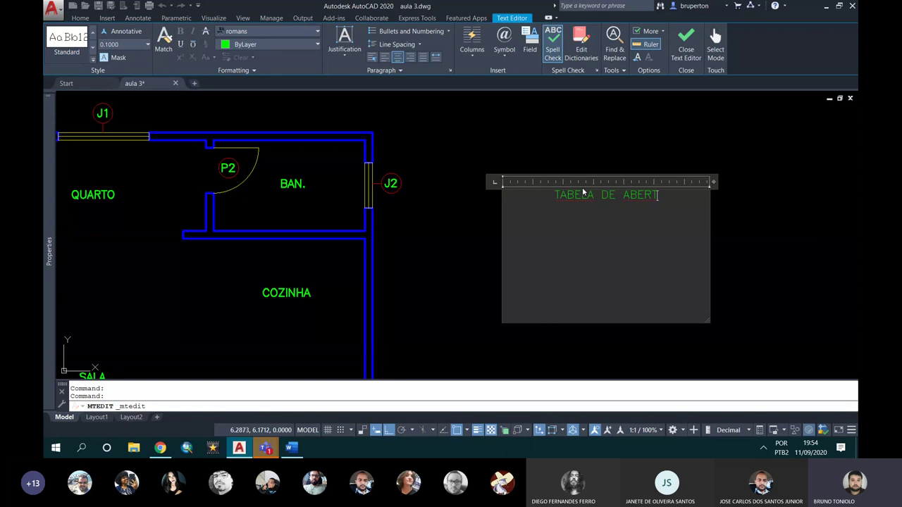
pyautogui.press('BackSpace')
pyautogui.press('BackSpace')
pyautogui.press('BackSpace')
pyautogui.press('BackSpace')
pyautogui.press('BackSpace')
pyautogui.press('BackSpace')
pyautogui.write('TA')
pyautogui.write('TABELA DE ')
pyautogui.write('ABERTURAS')
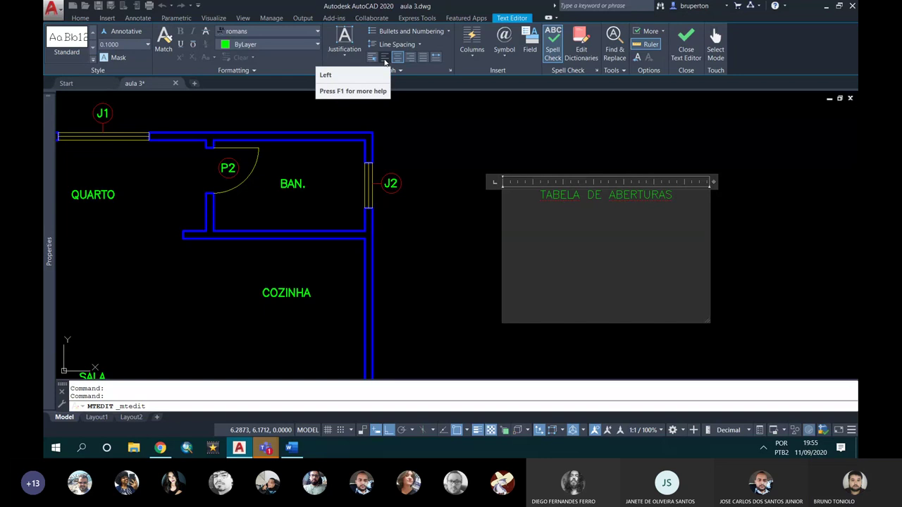
pyautogui.click(385, 58)
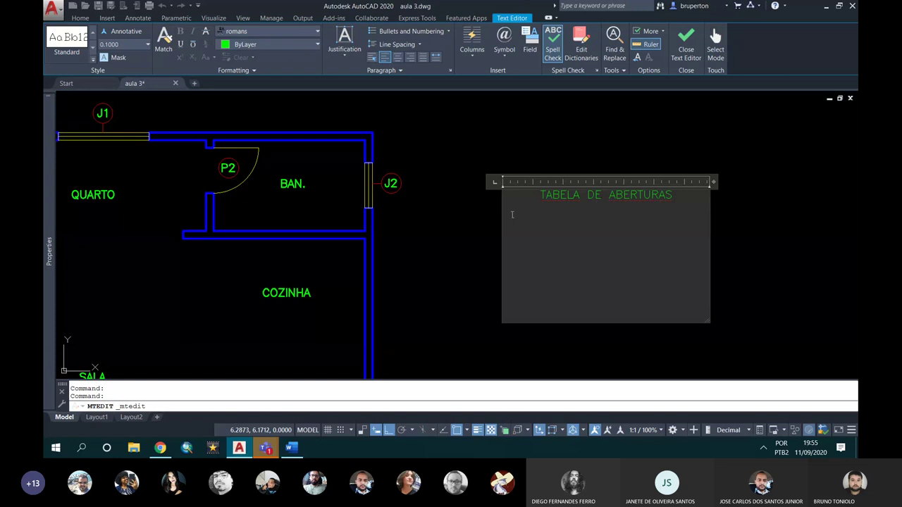
# - Add the door lines 'P1 – 0,80m x 2,10m' and 'P2 – 0,60m x 2,10m' below the heading
pyautogui.write('P1 -')
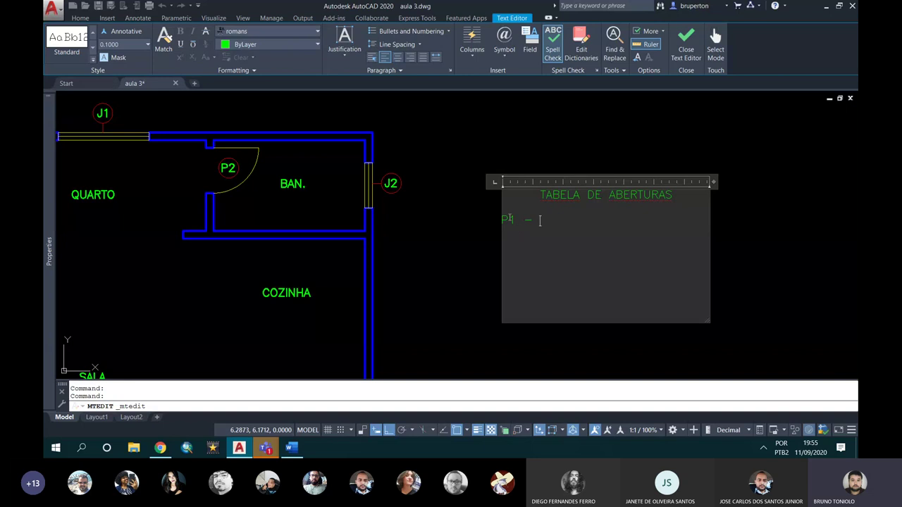
pyautogui.scroll(-2, 517, 227)
pyautogui.scroll(4, 536, 219)
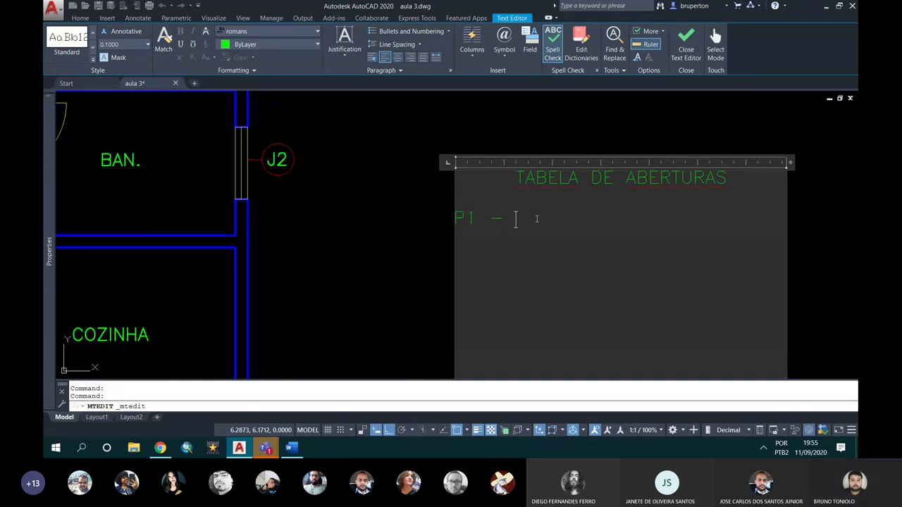
pyautogui.write('0,80')
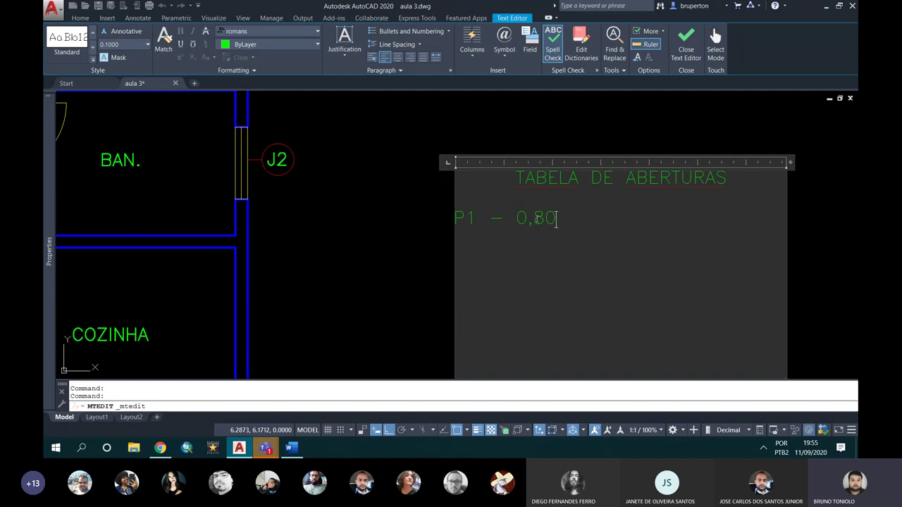
pyautogui.write(' m x 2.')
pyautogui.write('10')
pyautogui.write(' m')
pyautogui.click(670, 220)
pyautogui.press('BackSpace')
pyautogui.click(556, 221)
pyautogui.press('Delete')
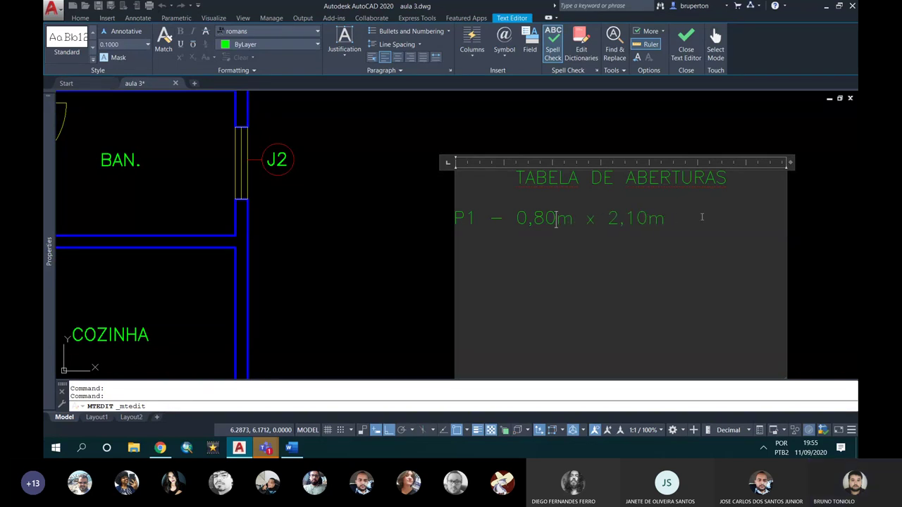
pyautogui.click(702, 217)
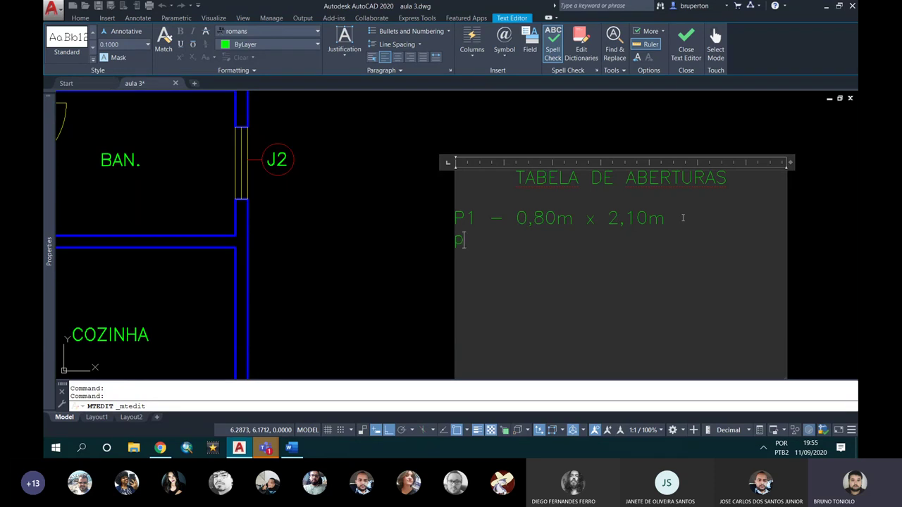
pyautogui.write('P')
pyautogui.write('2 - 0,60')
pyautogui.write('m ')
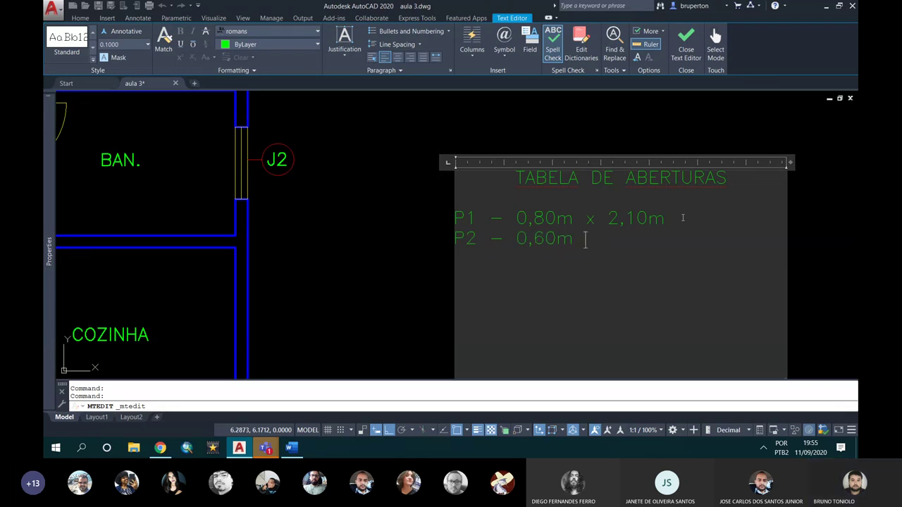
pyautogui.write('x 2,10')
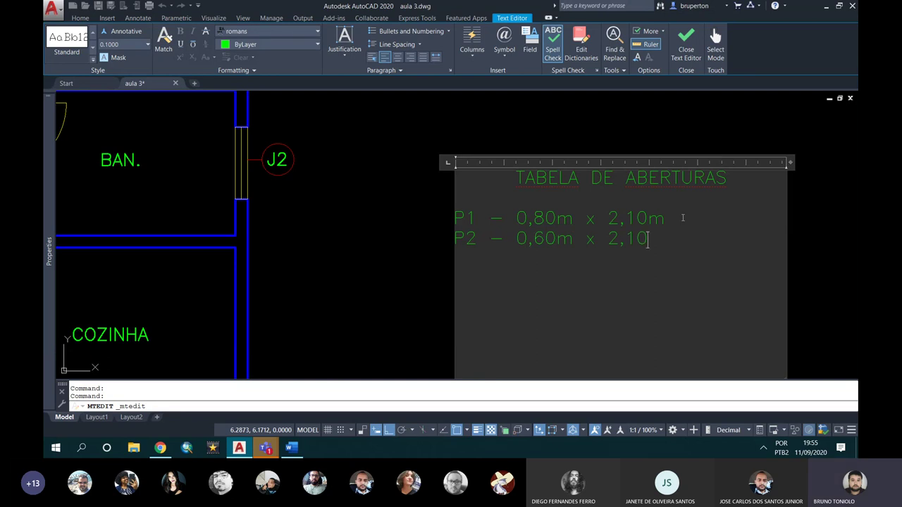
pyautogui.press('Return')
pyautogui.press('Return')
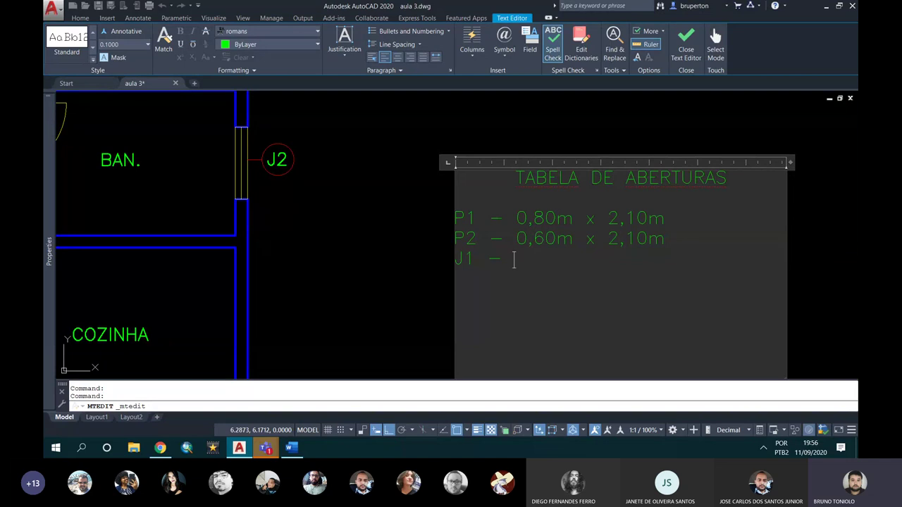
# - Close the text editor to finish the opening table text
pyautogui.click(395, 217)
pyautogui.scroll(-5, 403, 207)
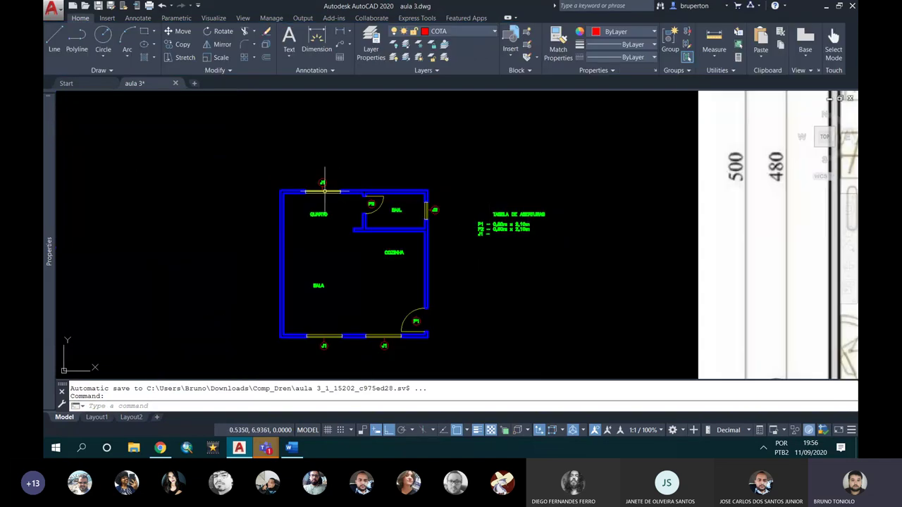
pyautogui.scroll(4, 340, 196)
pyautogui.scroll(5, 316, 192)
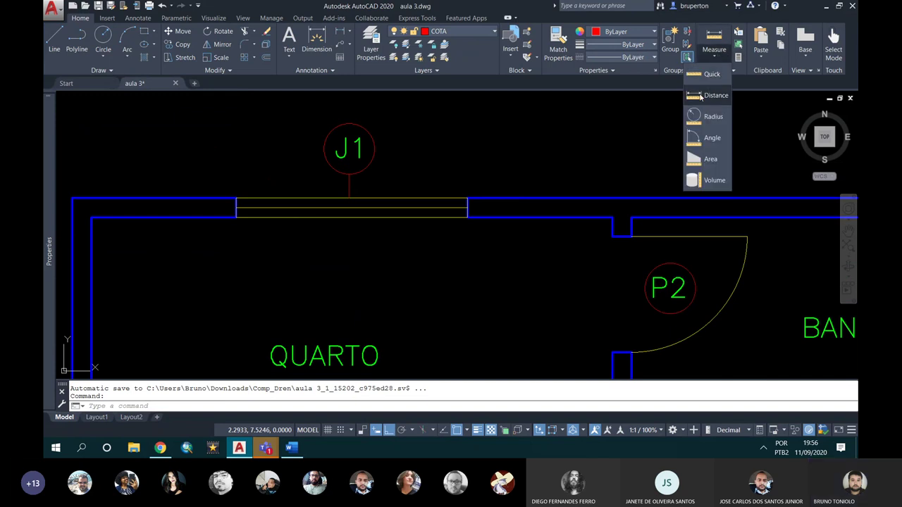
# - Measure the width of the J1 bedroom window, which reads 1.20
pyautogui.click(715, 95)
pyautogui.click(236, 199)
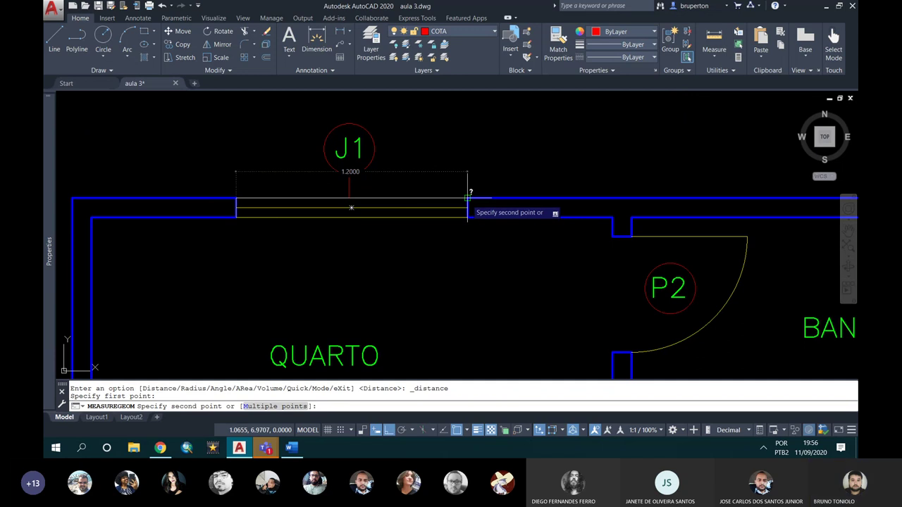
pyautogui.scroll(-2, 446, 185)
pyautogui.scroll(-4, 352, 134)
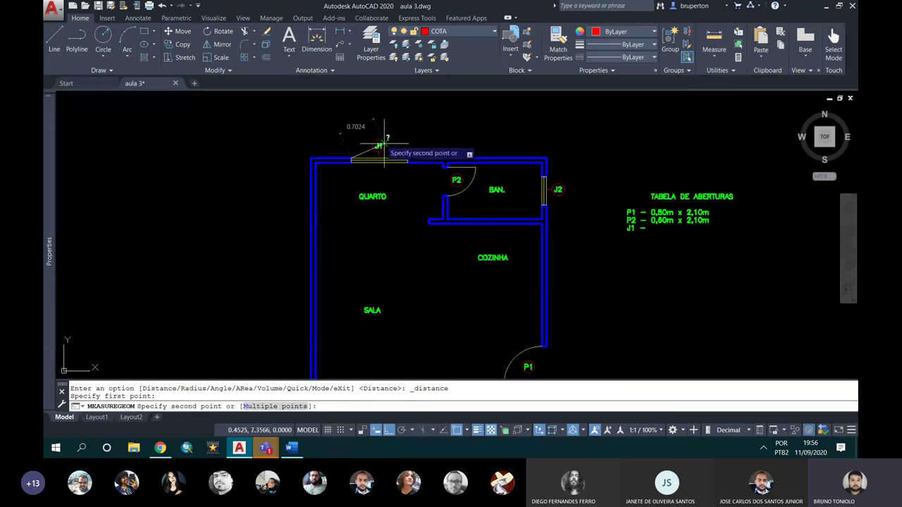
pyautogui.press('Escape')
# - Bring the openings table into view and select the TABELA DE ABERTURAS text
pyautogui.scroll(3, 655, 218)
pyautogui.scroll(2, 648, 210)
pyautogui.moveTo(648, 209); pyautogui.dragTo(547, 215, button='middle')
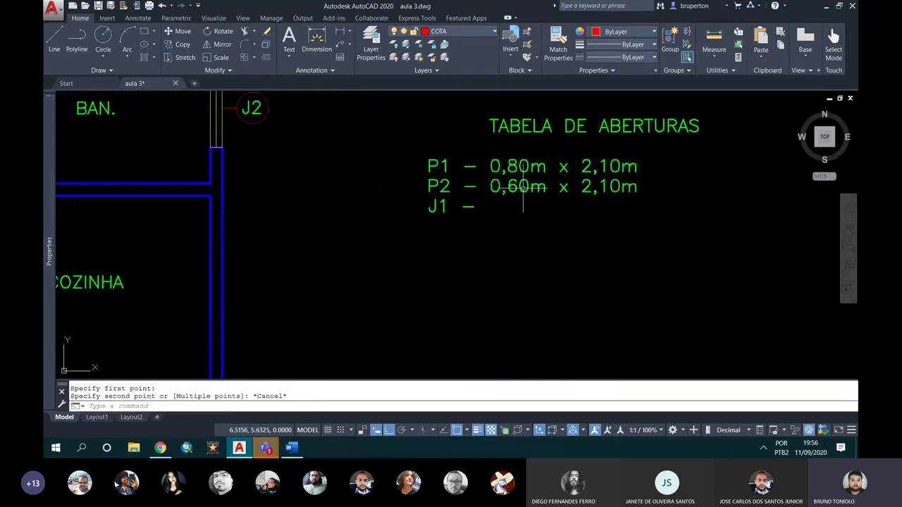
pyautogui.click(523, 188)
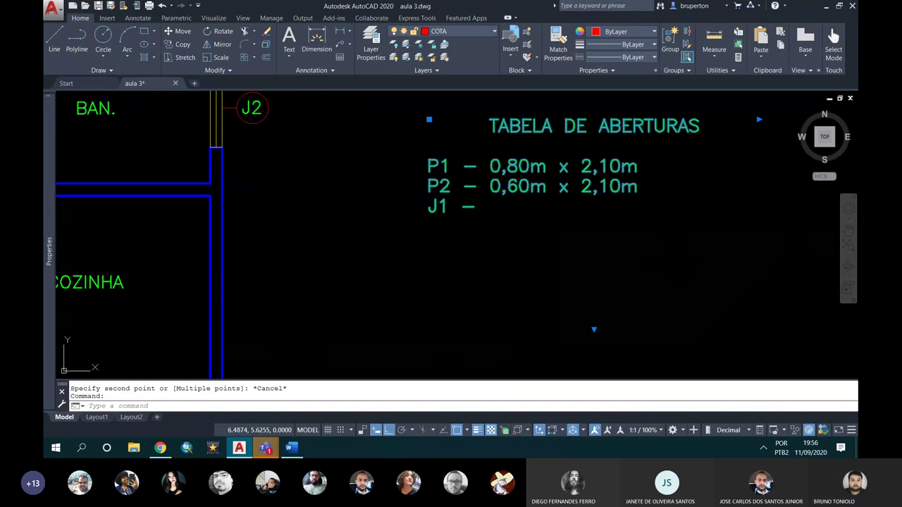
# - Add the lines J1 1,20m x 1,10m x 1,00m and J2 0,60m x 0,60m x 1,50m to the table
pyautogui.doubleClick(504, 206)
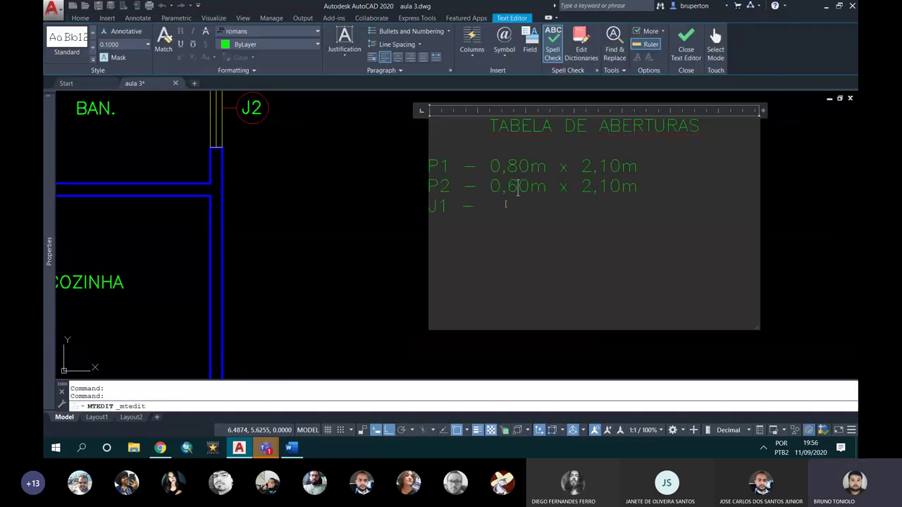
pyautogui.write('1,20m x ')
pyautogui.write('1,10')
pyautogui.write('m x')
pyautogui.write('1,0')
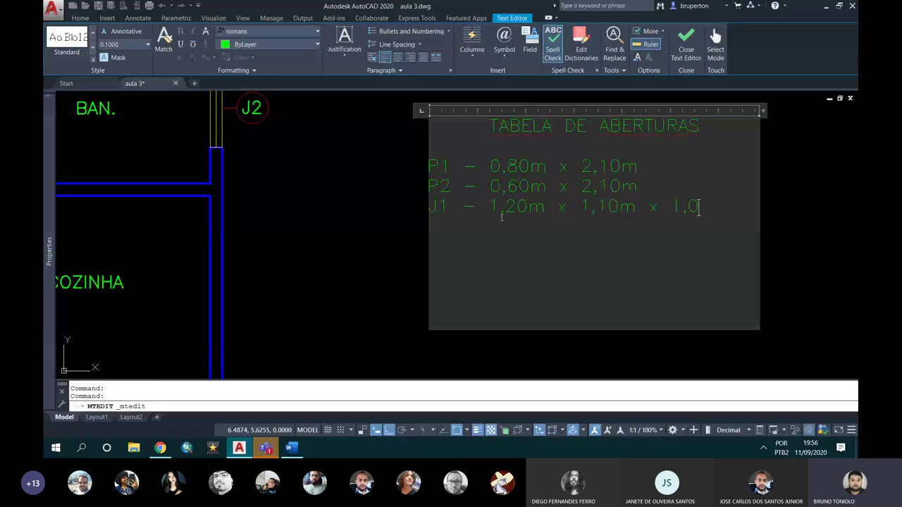
pyautogui.write('0m')
pyautogui.write('J2 - ')
pyautogui.write('0,')
pyautogui.write('60')
pyautogui.write('m x')
pyautogui.write(' 1')
pyautogui.press('BackSpace')
pyautogui.write('0,60m')
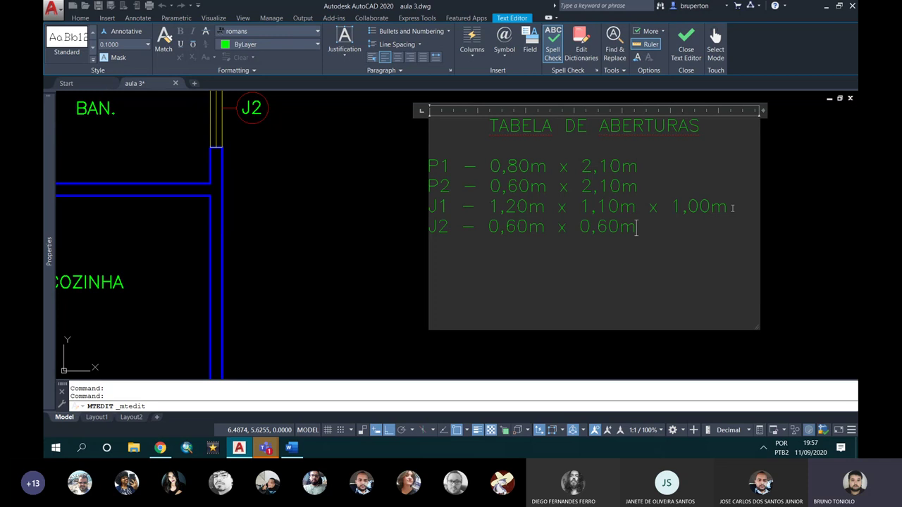
pyautogui.write(' x ')
pyautogui.write('1,50m')
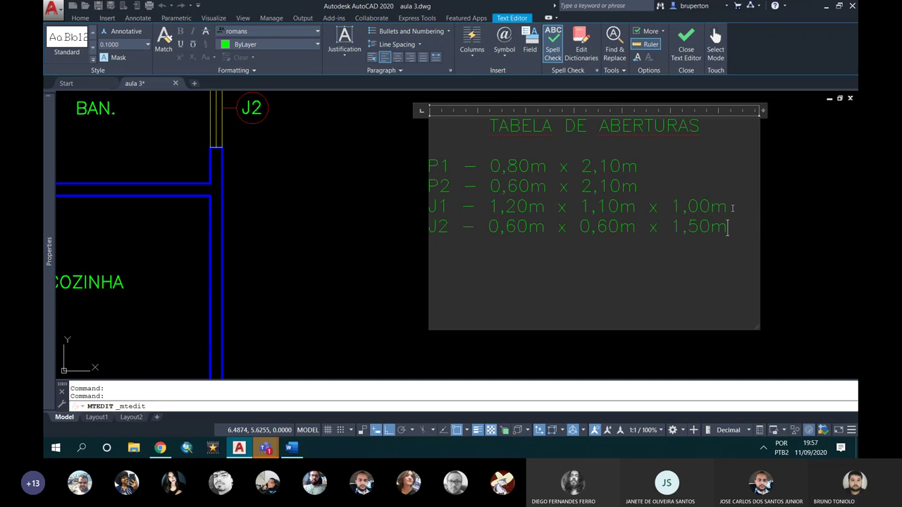
pyautogui.click(693, 50)
# - Move the openings table with M to sit just right of the COZINHA wall
pyautogui.scroll(-3, 505, 184)
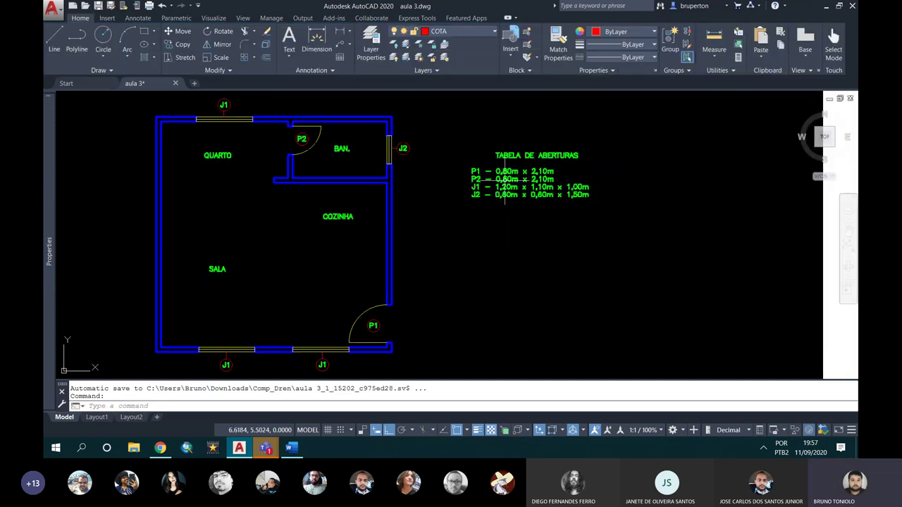
pyautogui.scroll(-2, 505, 185)
pyautogui.click(504, 188)
pyautogui.press('m')
pyautogui.press('Return')
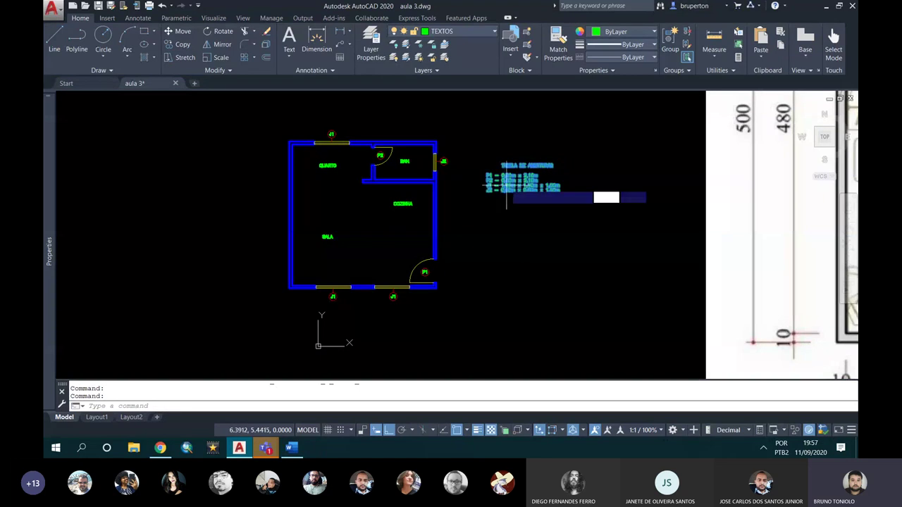
pyautogui.click(494, 201)
pyautogui.scroll(4, 496, 238)
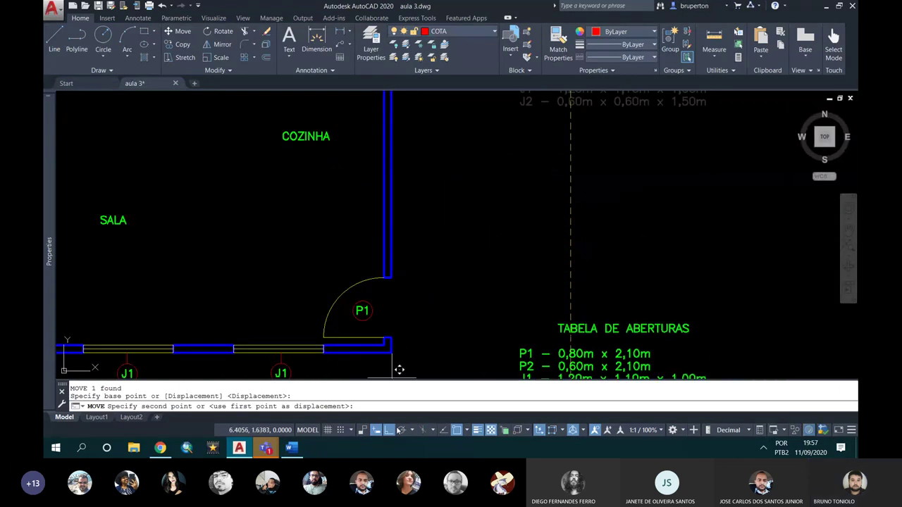
pyautogui.scroll(-5, 471, 261)
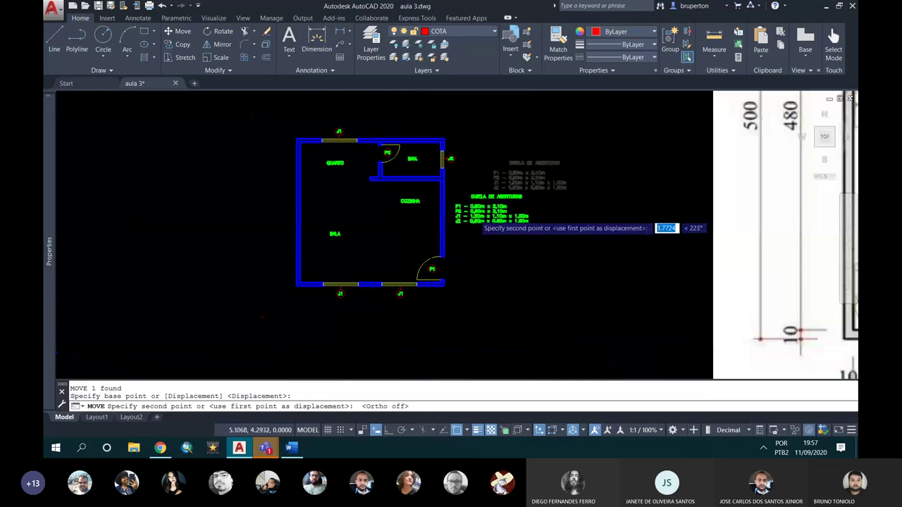
pyautogui.scroll(5, 476, 224)
pyautogui.click(476, 229)
# - Recentre the plan and table in view, then switch to the online meeting
pyautogui.scroll(-4, 422, 212)
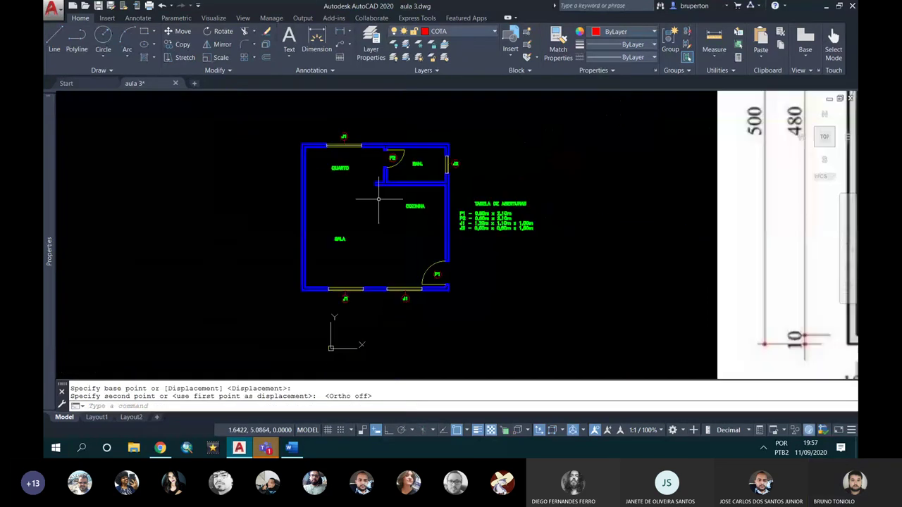
pyautogui.scroll(2, 356, 189)
pyautogui.moveTo(356, 188); pyautogui.dragTo(409, 192, button='middle')
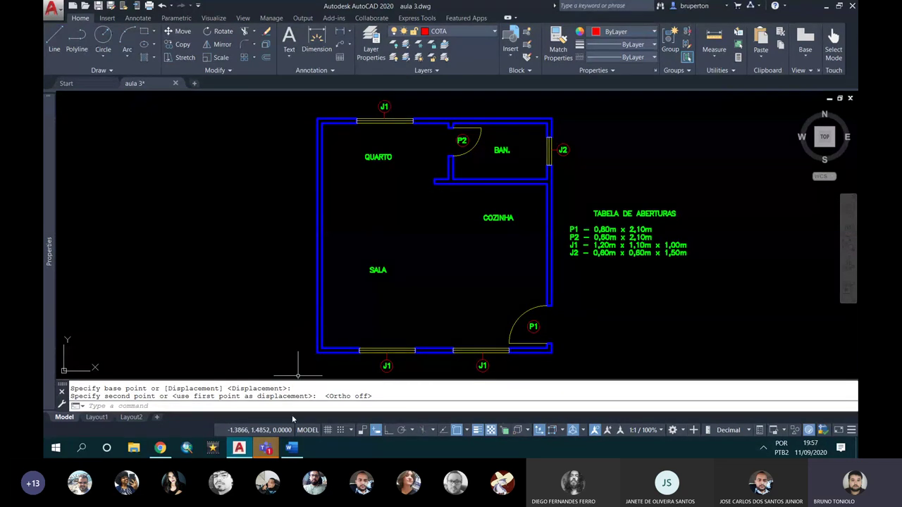
pyautogui.click(266, 447)
pyautogui.click(259, 400)
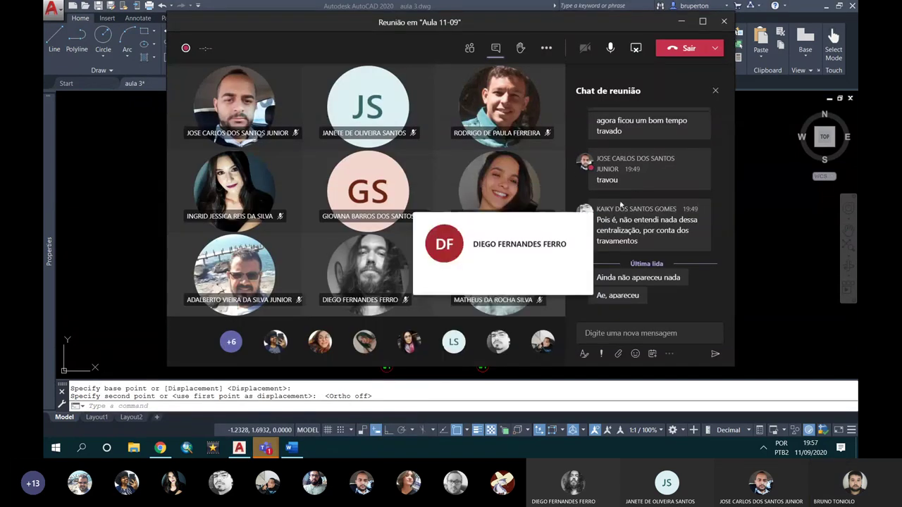
pyautogui.click(703, 21)
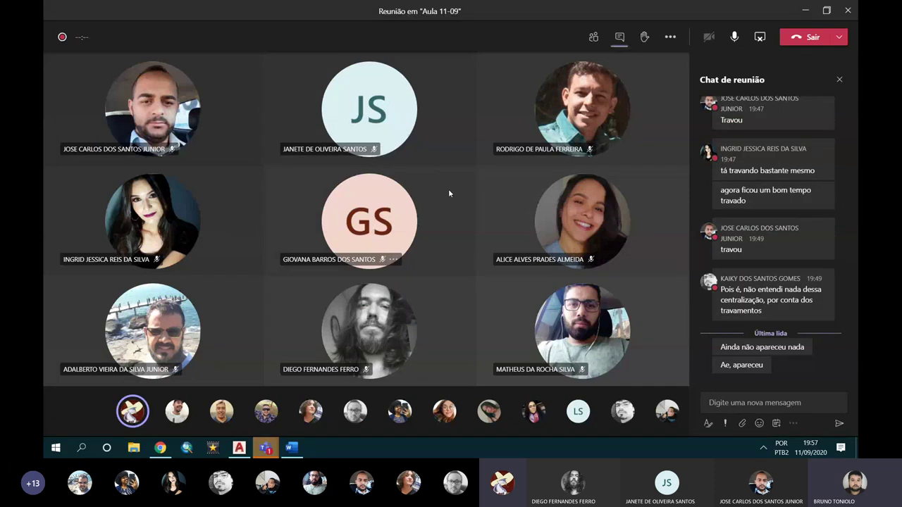
pyautogui.click(806, 10)
pyautogui.scroll(2, 619, 211)
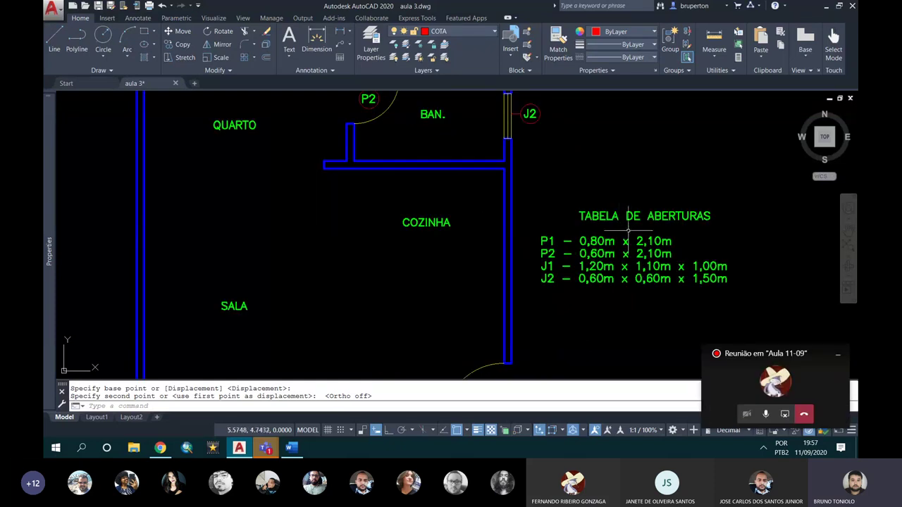
# - Close the meeting mini window, frame the whole plan, and bring up the Home ribbon's Text options
pyautogui.click(838, 354)
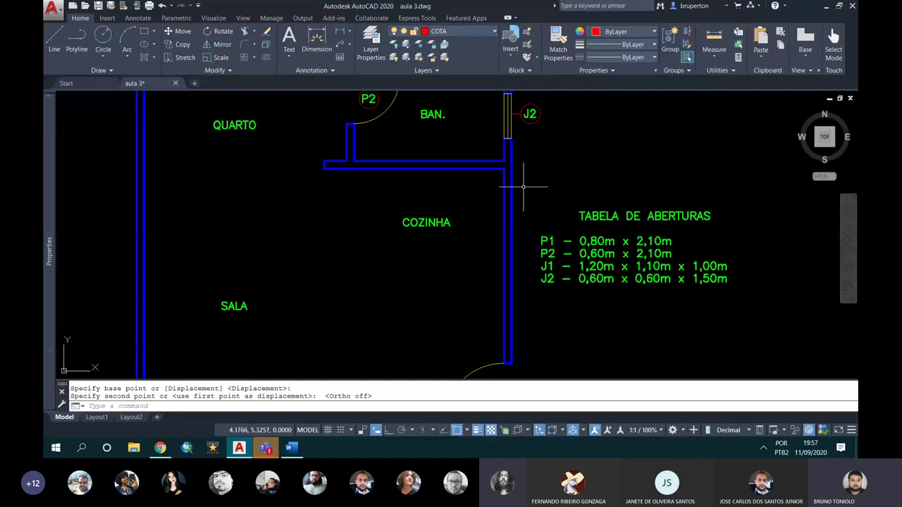
pyautogui.scroll(-2, 523, 187)
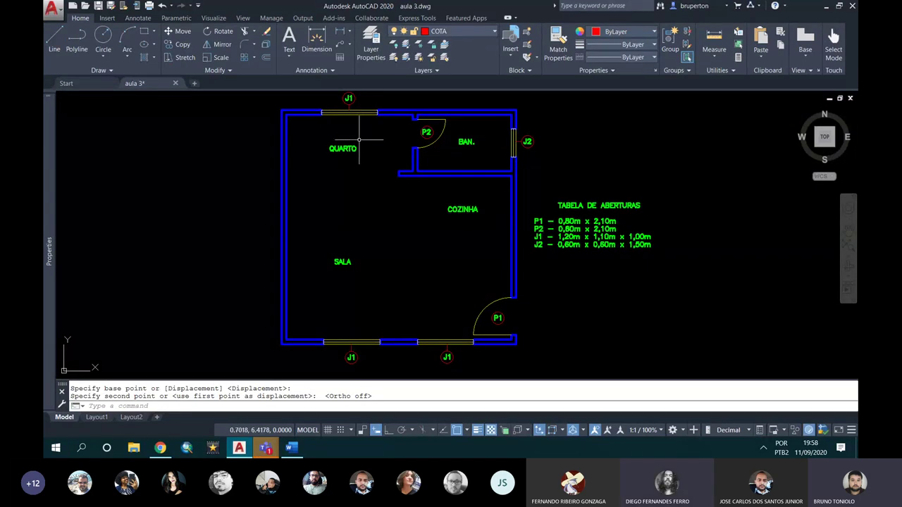
pyautogui.scroll(2, 407, 169)
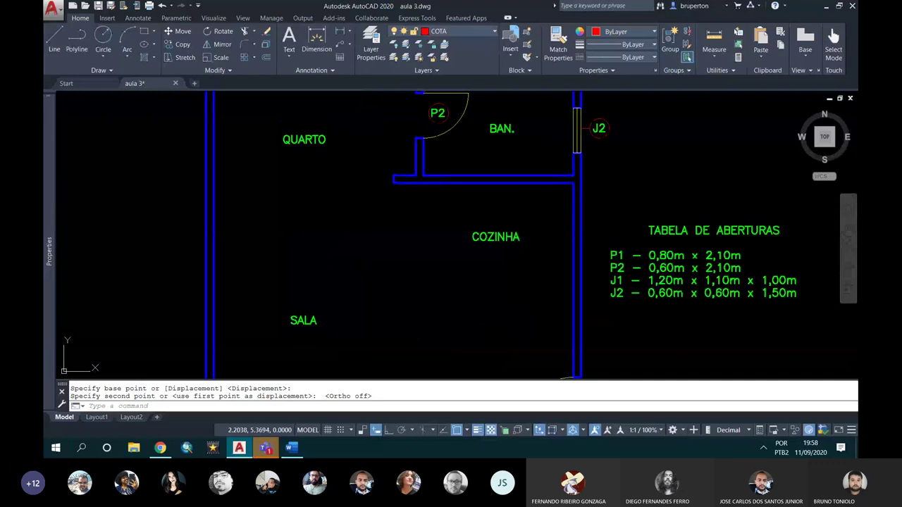
pyautogui.scroll(-2, 454, 198)
pyautogui.moveTo(453, 197)
pyautogui.mouseDown(button='middle')
pyautogui.moveTo(448, 163)
pyautogui.moveTo(458, 163)
pyautogui.mouseUp(button='middle')
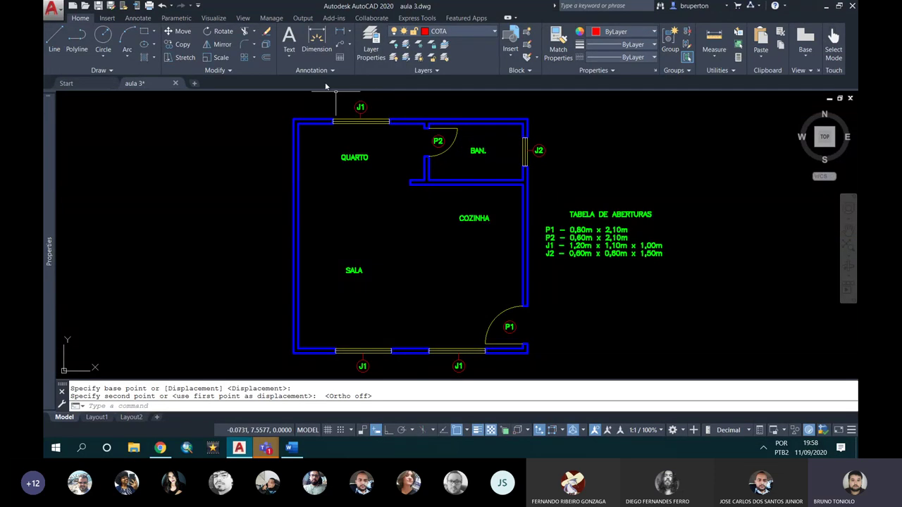
pyautogui.click(289, 59)
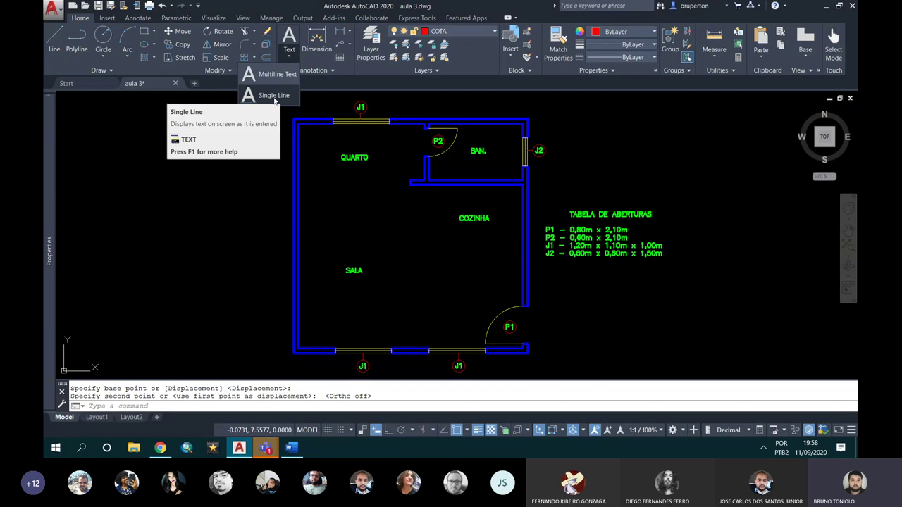
# - Start single-line text (DT) below the plan at height 0.2 with 0 rotation
pyautogui.click(275, 97)
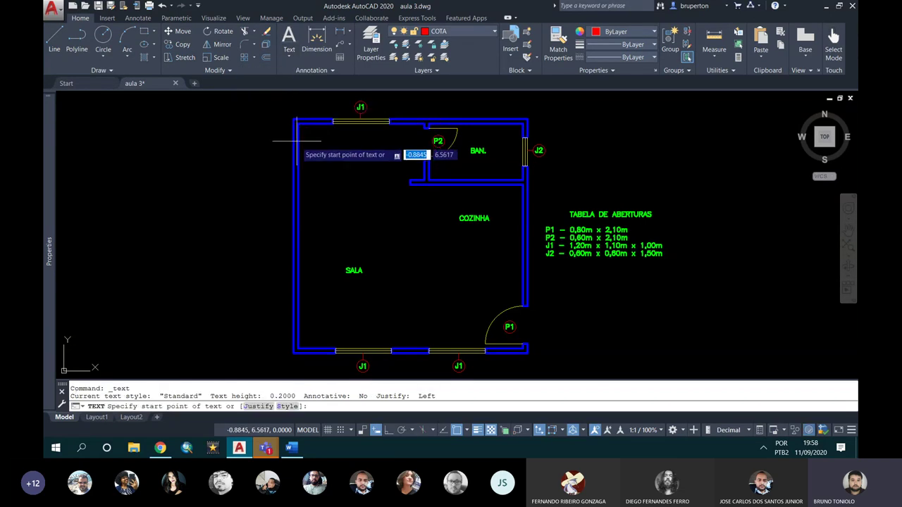
pyautogui.press('Escape')
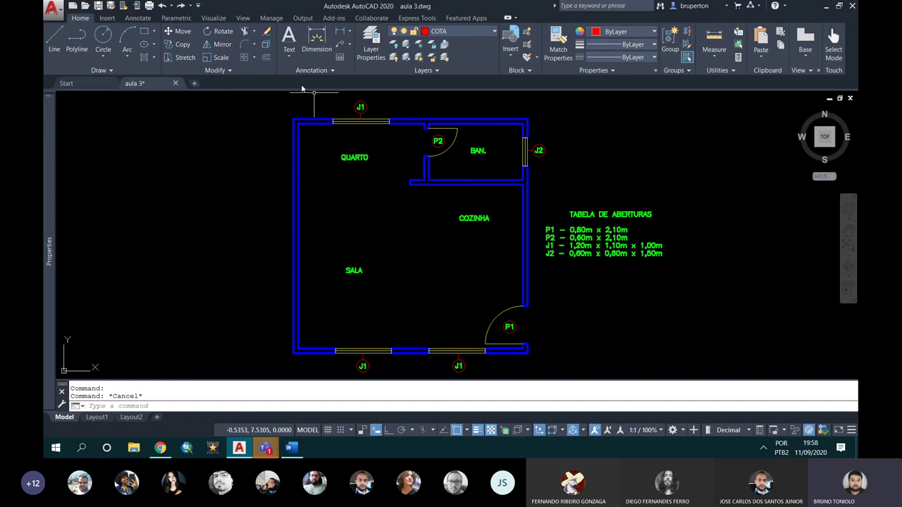
pyautogui.write('DT')
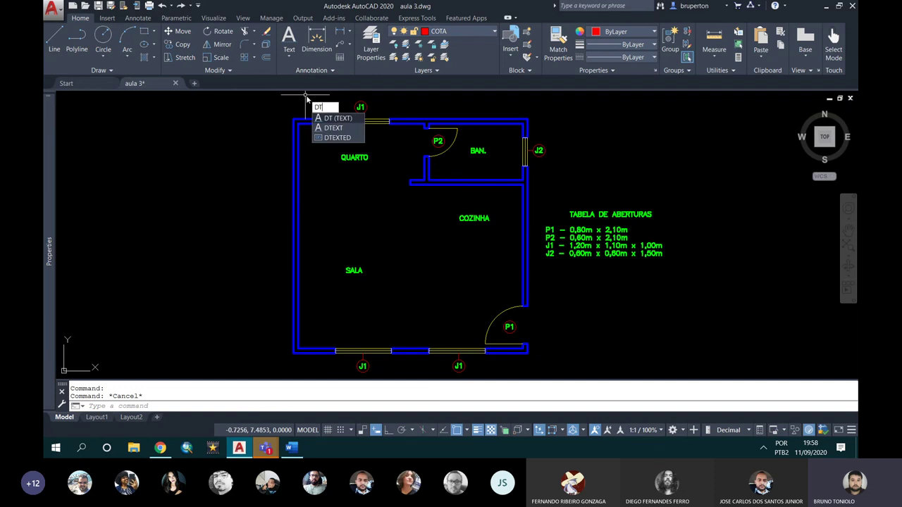
pyautogui.click(338, 119)
pyautogui.scroll(-2, 339, 124)
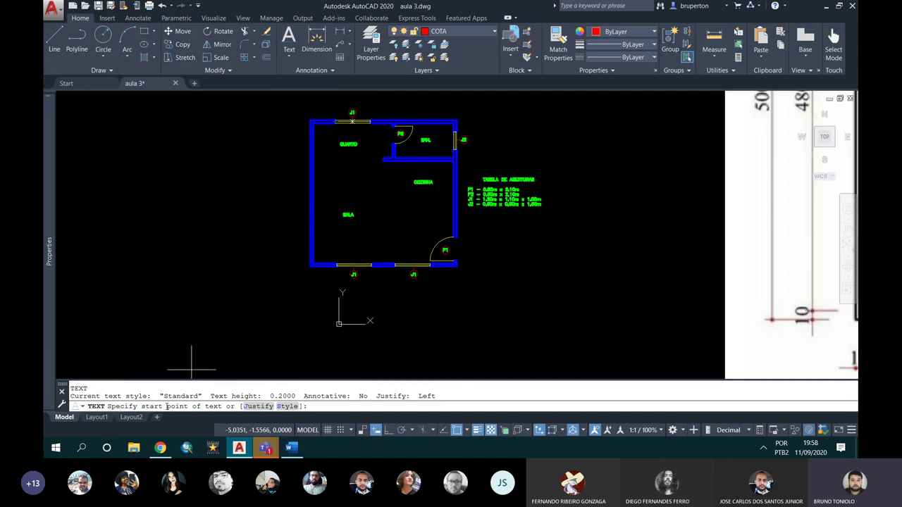
pyautogui.scroll(3, 325, 303)
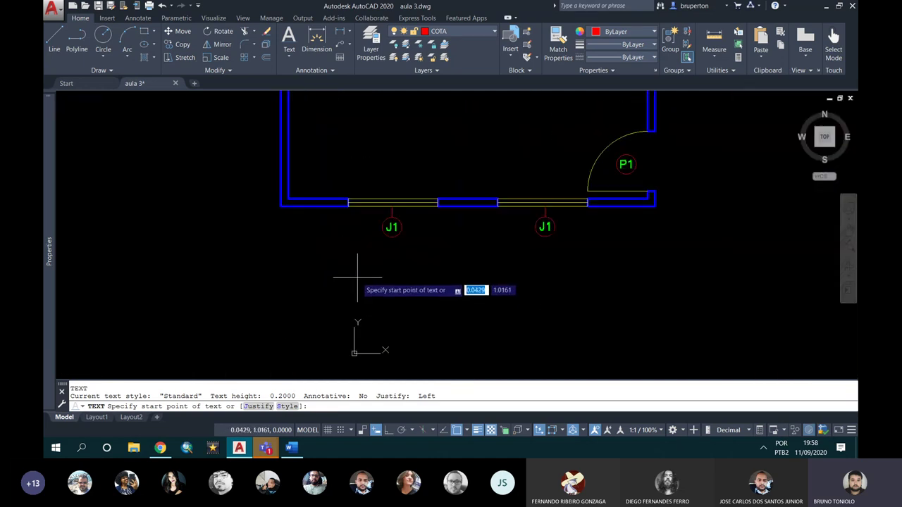
pyautogui.click(357, 278)
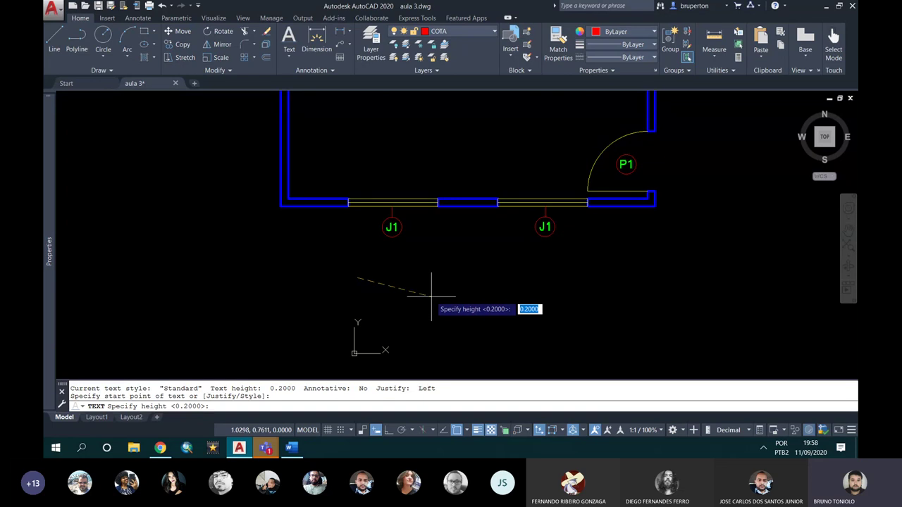
pyautogui.press('Return')
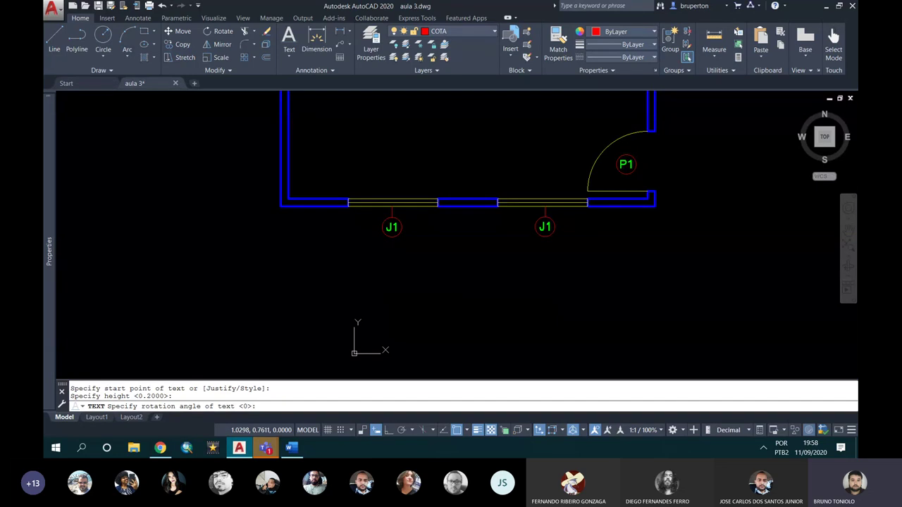
pyautogui.press('Return')
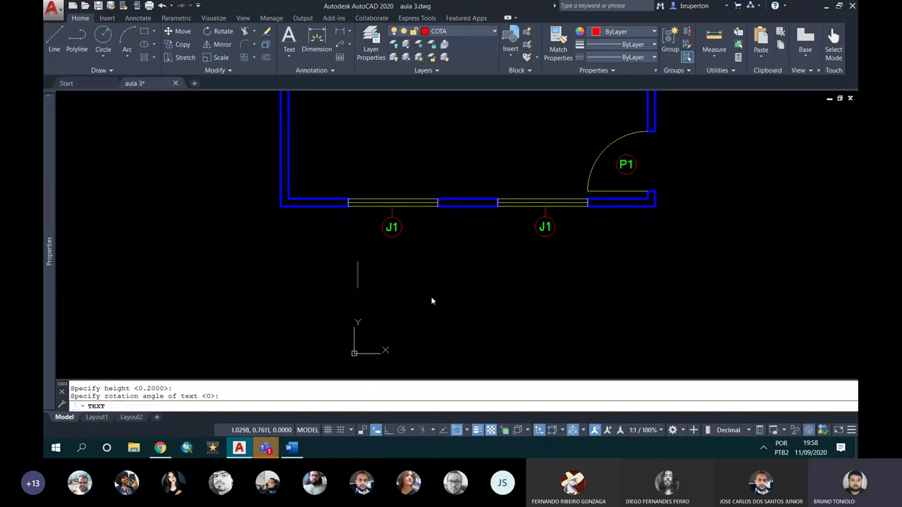
# - Write the title PLANTA DA KITNET and commit it
pyautogui.write('COZINHA')
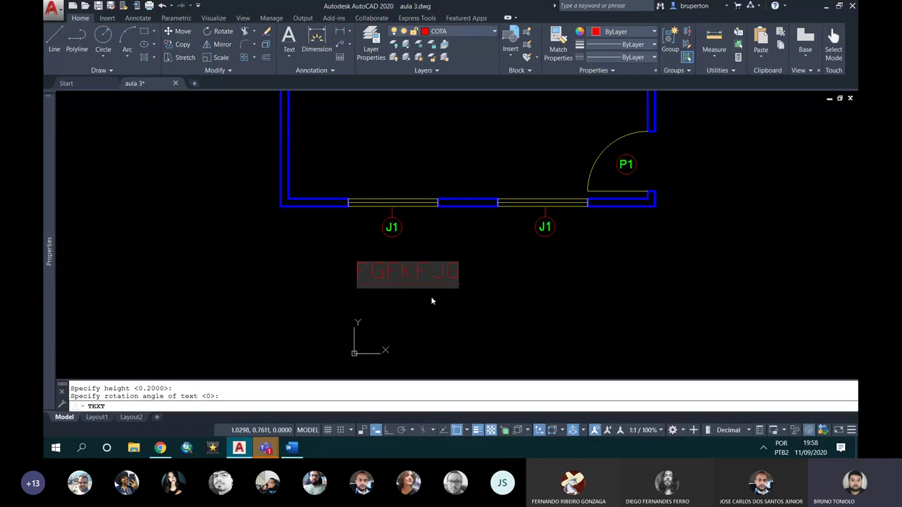
pyautogui.press('BackSpace')
pyautogui.press('BackSpace')
pyautogui.press('BackSpace')
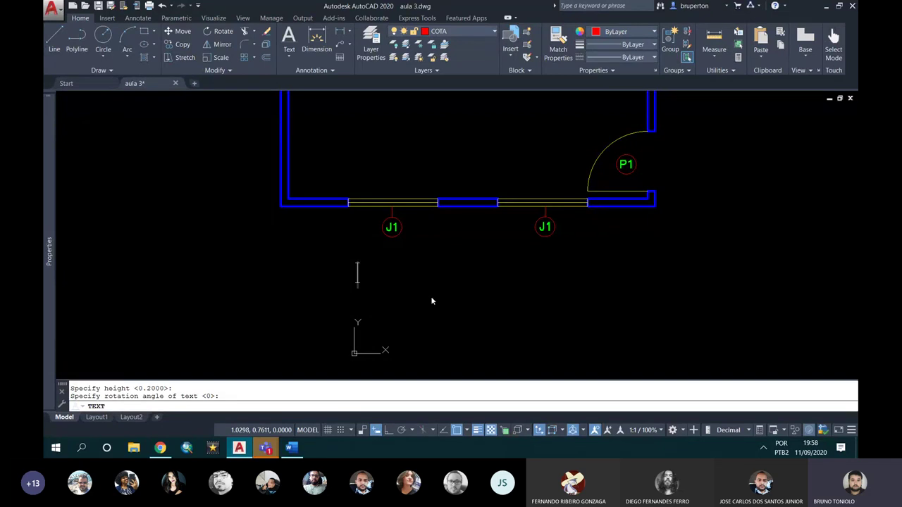
pyautogui.write('PLANTA ')
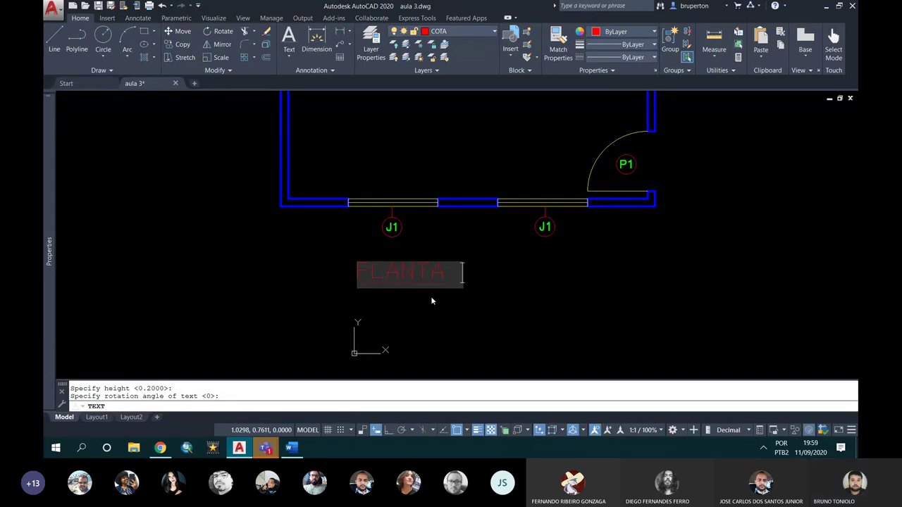
pyautogui.write('DA')
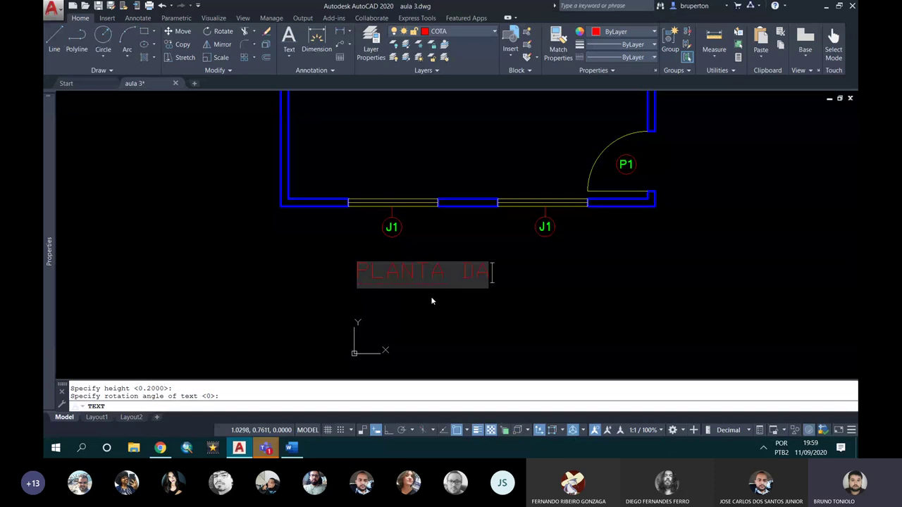
pyautogui.write(' KI')
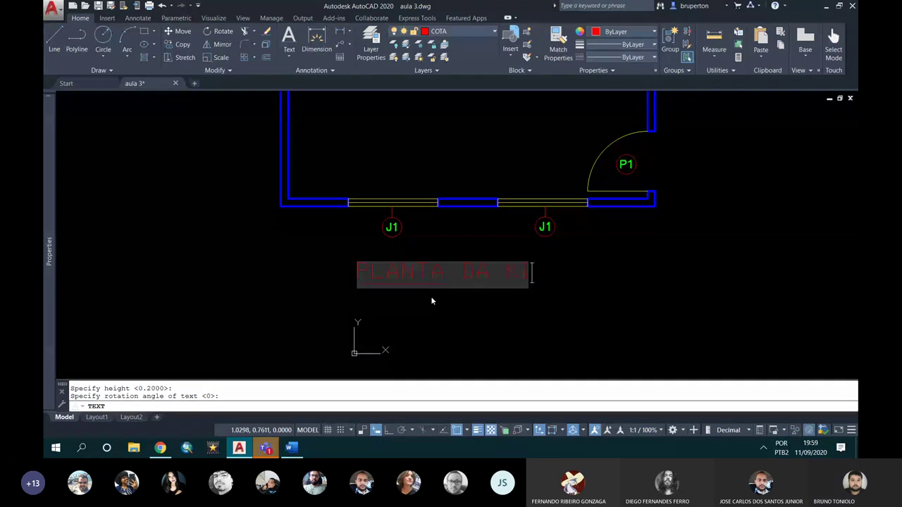
pyautogui.write('TNET')
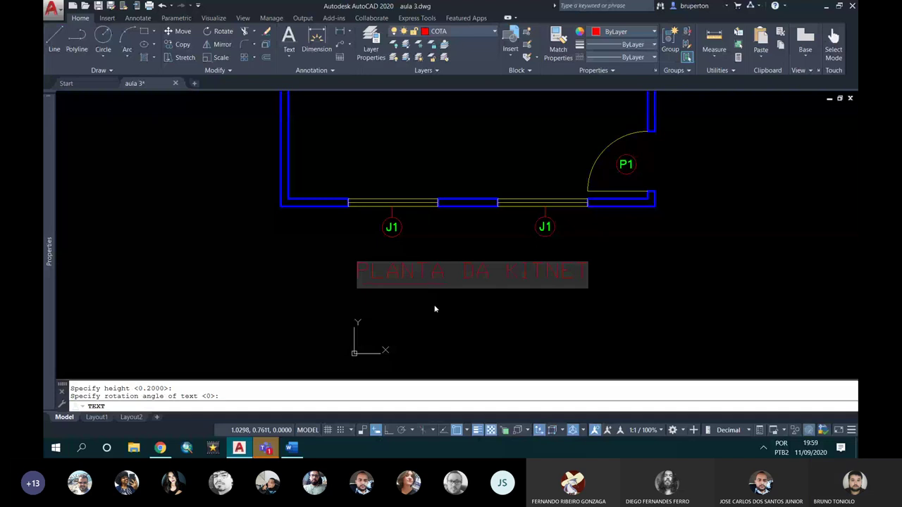
pyautogui.press('Return')
pyautogui.press('Return')
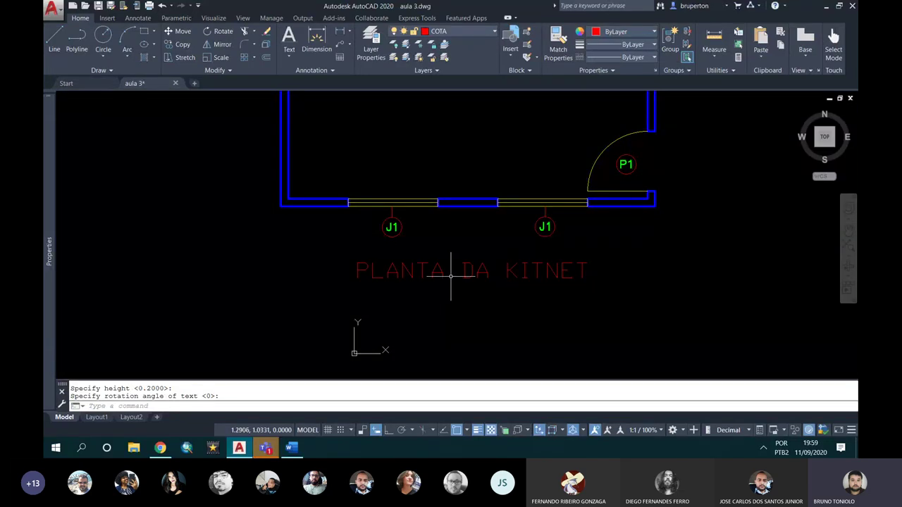
pyautogui.click(433, 268)
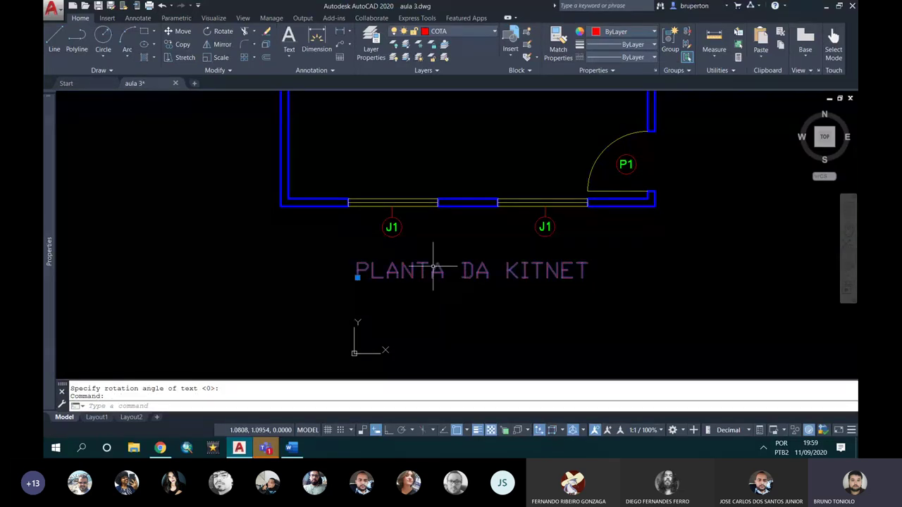
# - Put the PLANTA DA KITNET title on the TEXTOS layer so it shows green
pyautogui.click(442, 32)
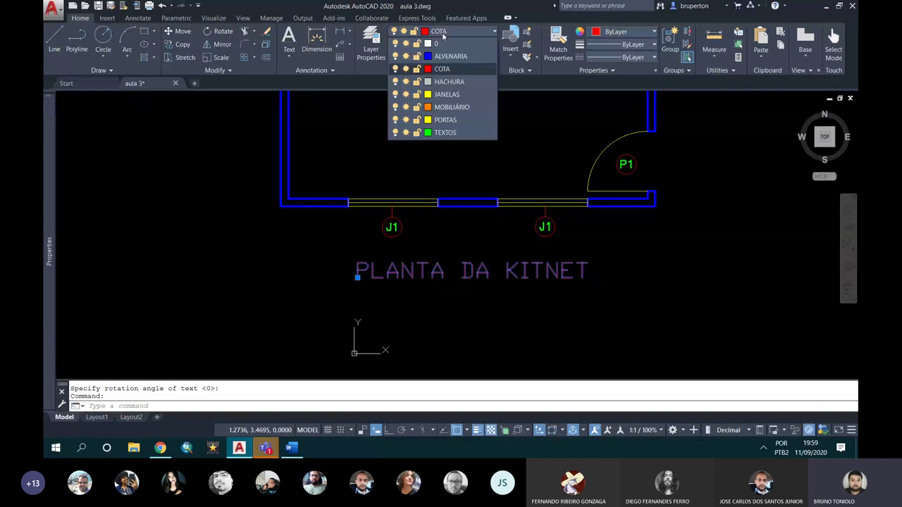
pyautogui.click(445, 132)
pyautogui.press('Escape')
pyautogui.click(451, 267)
pyautogui.scroll(-2, 409, 299)
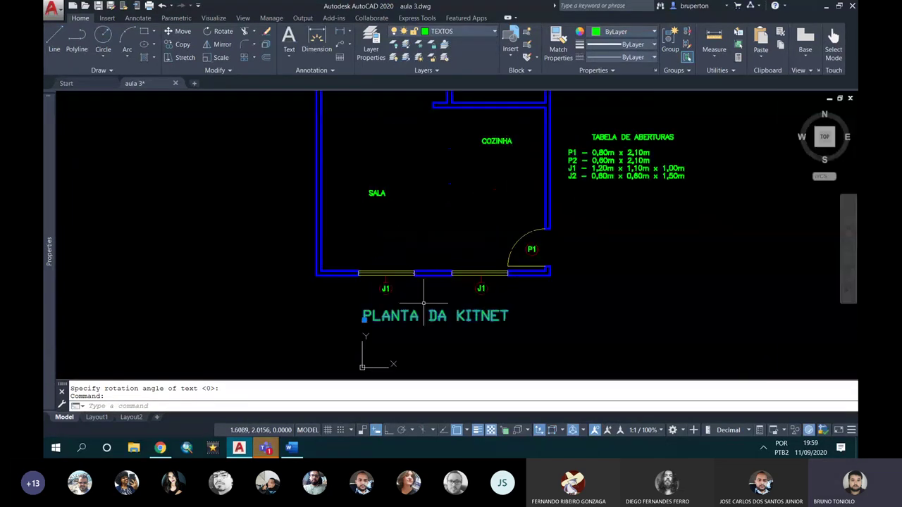
pyautogui.scroll(4, 416, 310)
pyautogui.press('Escape')
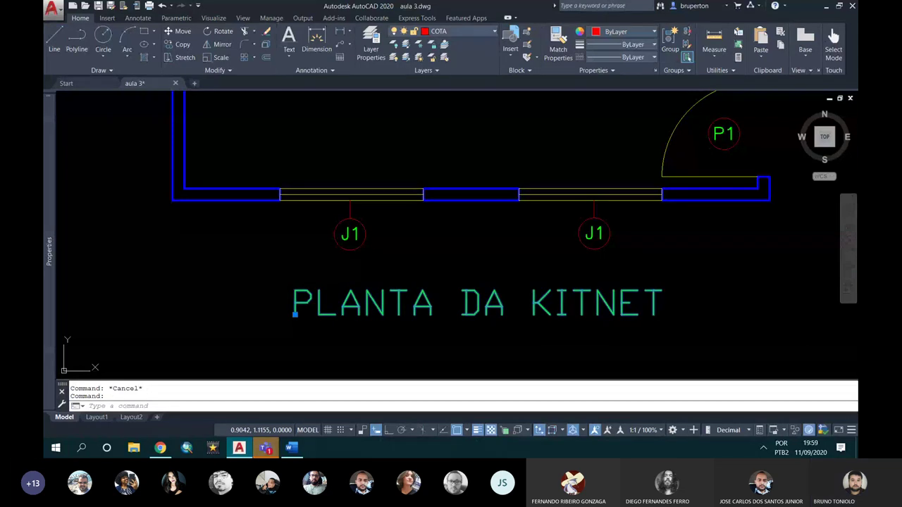
pyautogui.doubleClick(296, 310)
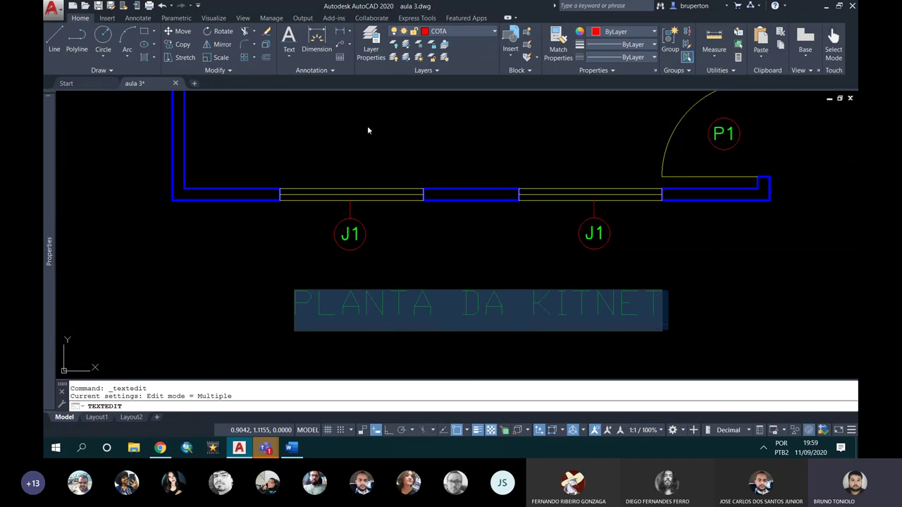
# - Undo the stray 'GG' typing and exit the editor, keeping the title as PLANTA DA KITNET
pyautogui.write('GGG')
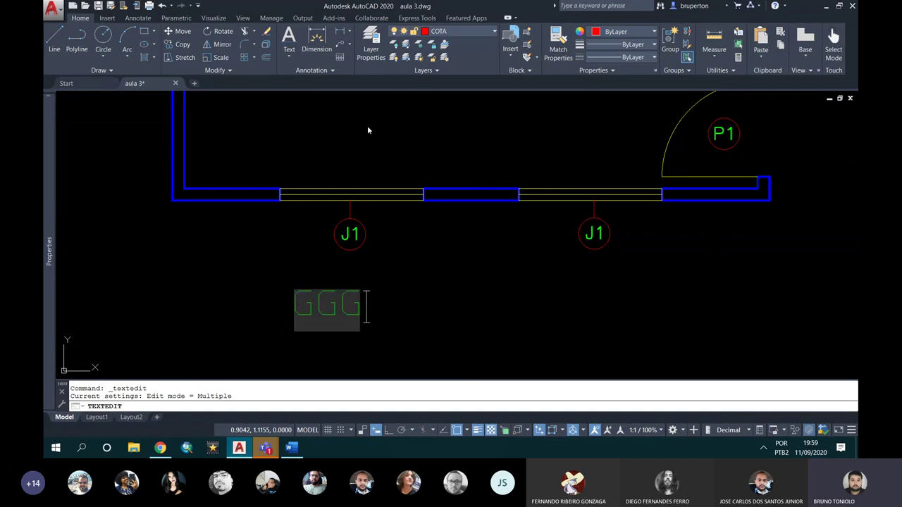
pyautogui.hotkey('ctrl', 'z')
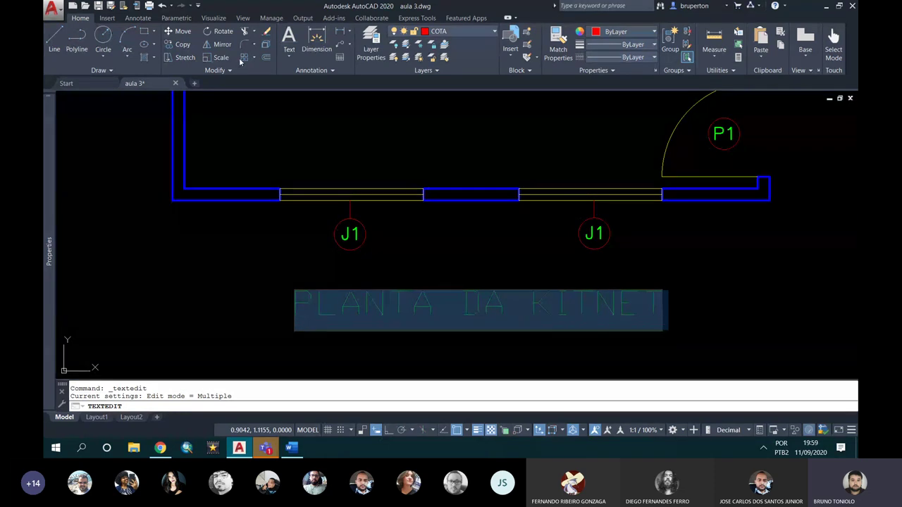
pyautogui.click(586, 354)
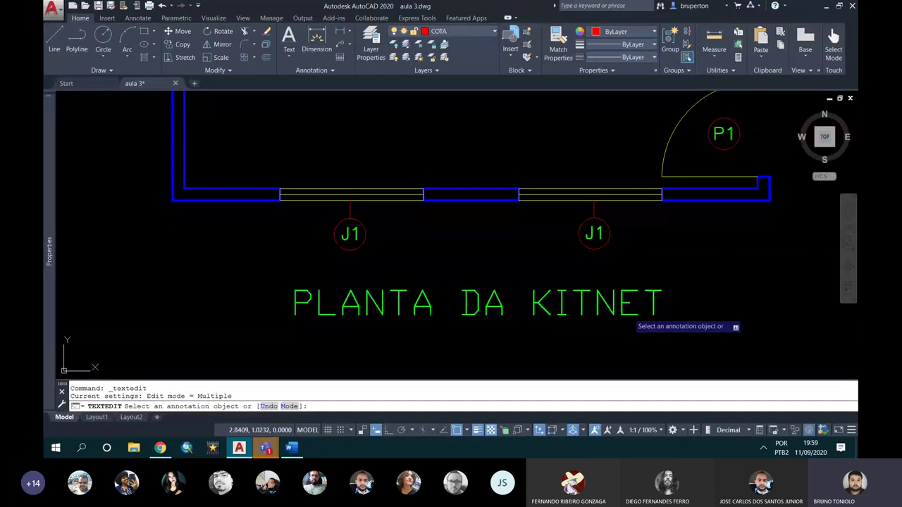
pyautogui.click(634, 310)
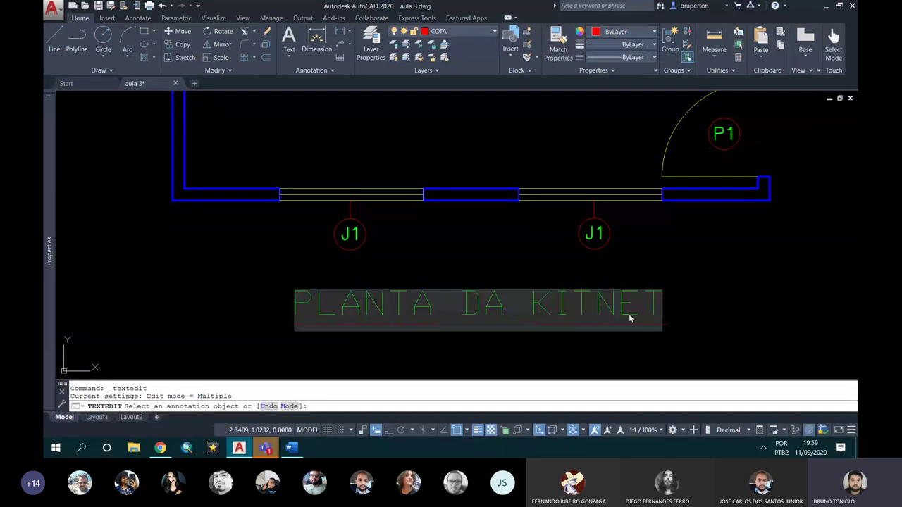
pyautogui.press('Return')
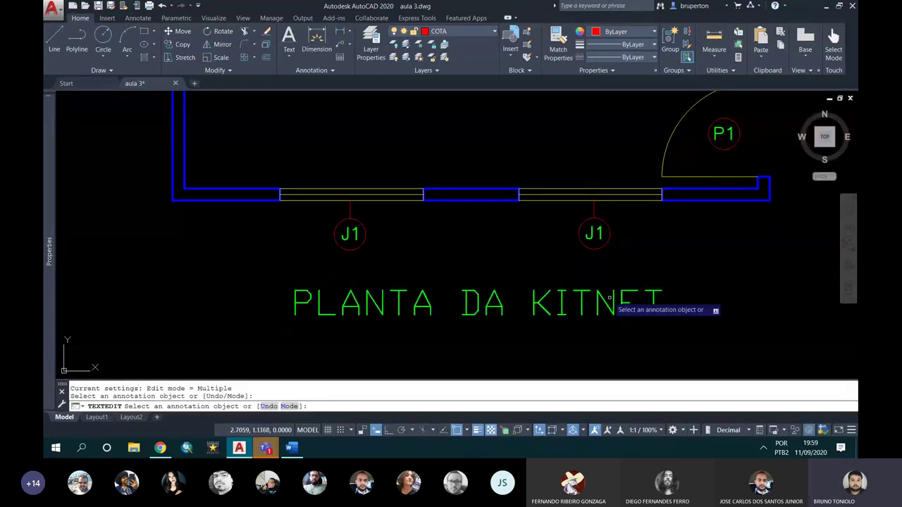
pyautogui.scroll(-3, 454, 299)
pyautogui.scroll(3, 454, 299)
pyautogui.scroll(-4, 433, 304)
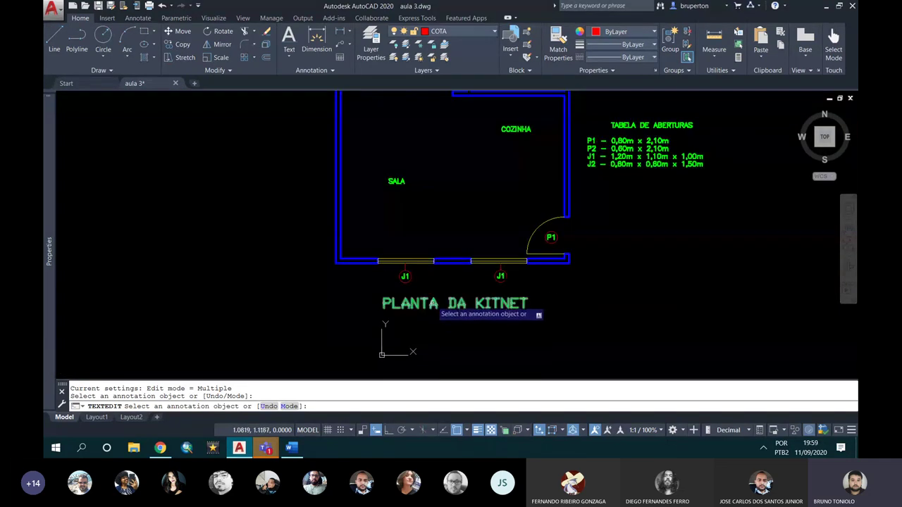
pyautogui.press('Escape')
pyautogui.scroll(2, 423, 289)
pyautogui.moveTo(432, 274)
pyautogui.mouseDown(button='middle')
pyautogui.moveTo(365, 346)
pyautogui.moveTo(374, 317)
pyautogui.mouseUp(button='middle')
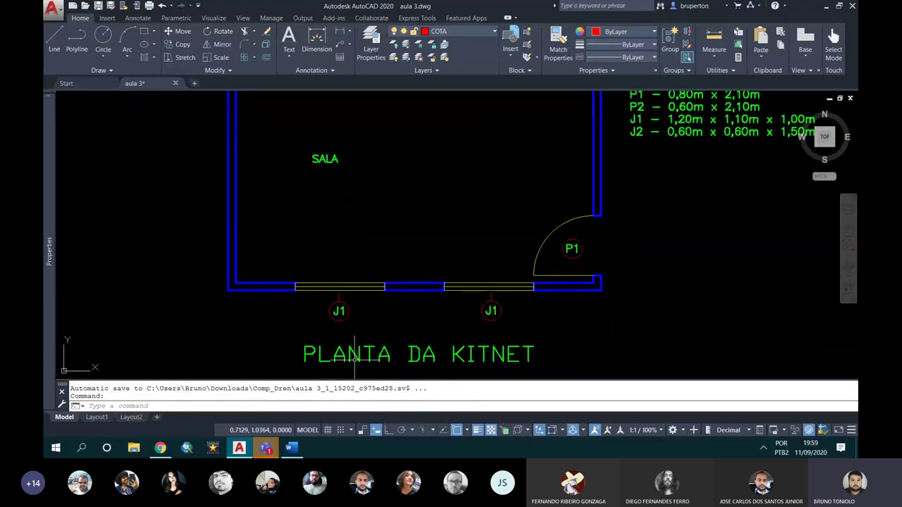
# - Centre the title in view, then start TEXTSTYLE and cancel its prompt
pyautogui.scroll(4, 360, 347)
pyautogui.moveTo(381, 363); pyautogui.dragTo(341, 276, button='middle')
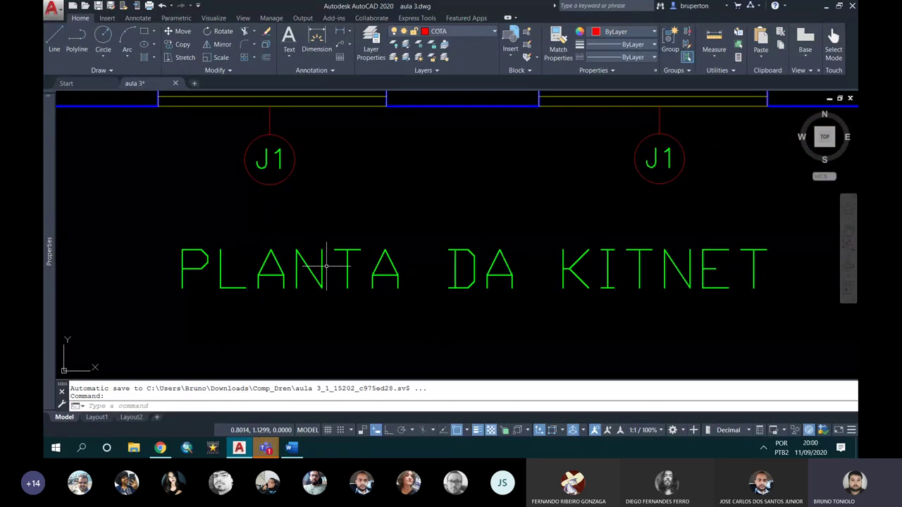
pyautogui.scroll(-2, 377, 287)
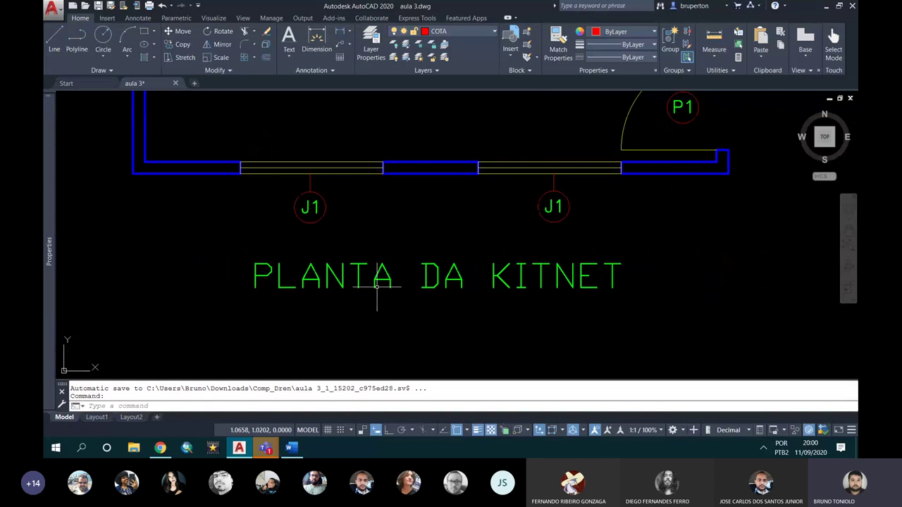
pyautogui.write('TEXT')
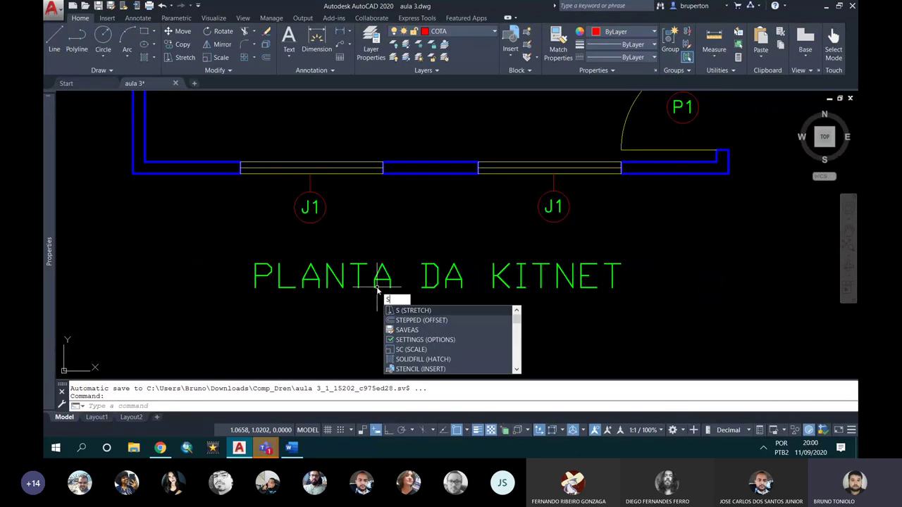
pyautogui.write('STYLE')
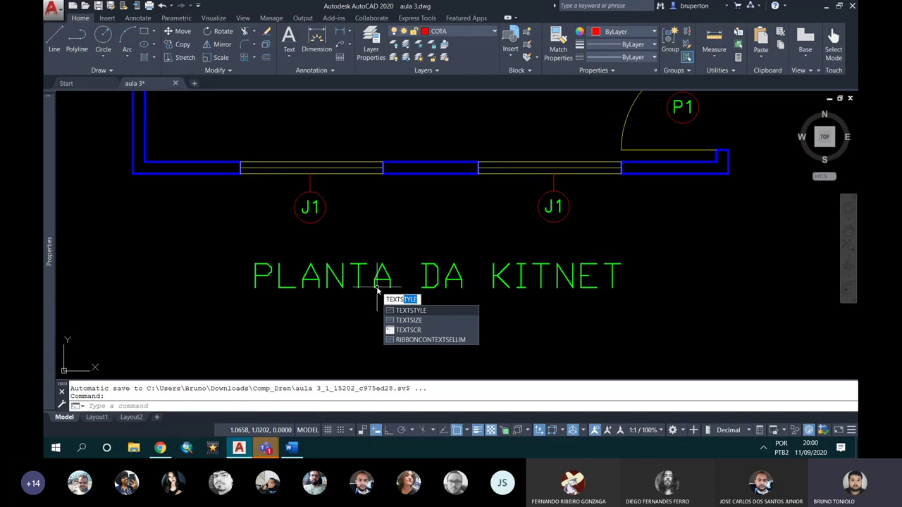
pyautogui.press('Return')
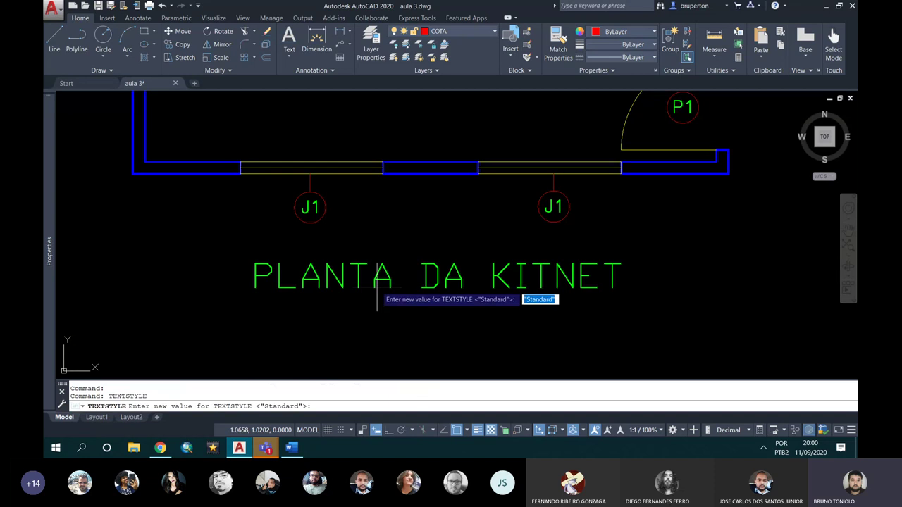
pyautogui.press('Escape')
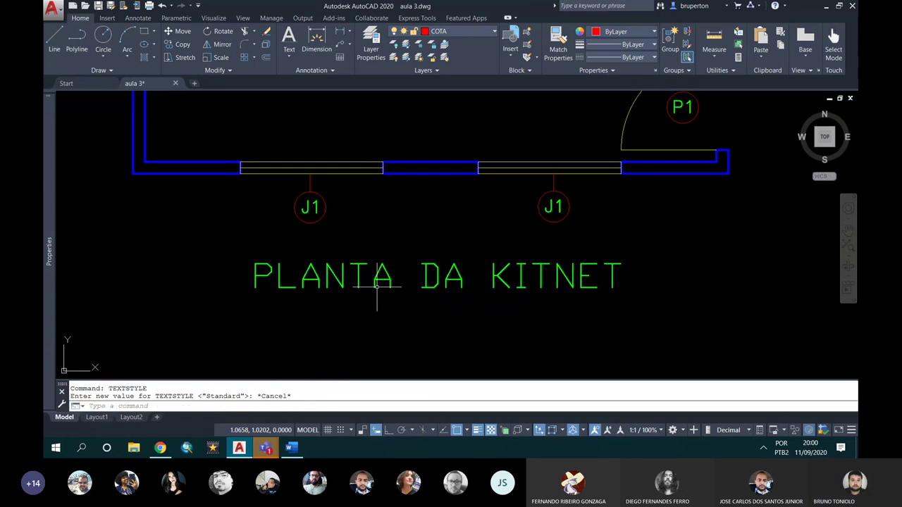
pyautogui.press('Escape')
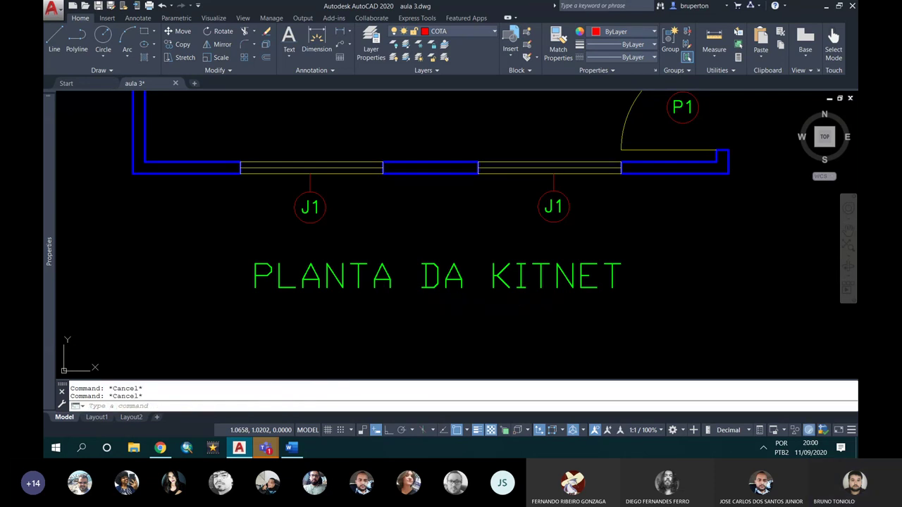
# - Bring up the Text Style dialog with the ST alias, then switch to Word
pyautogui.write('st')
pyautogui.press('Return')
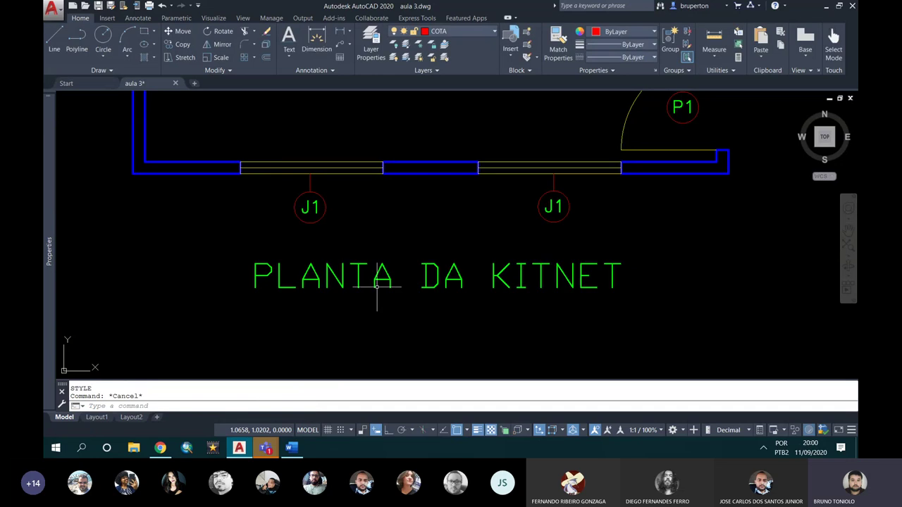
pyautogui.write('sr')
pyautogui.press('BackSpace')
pyautogui.write('t')
pyautogui.press('Return')
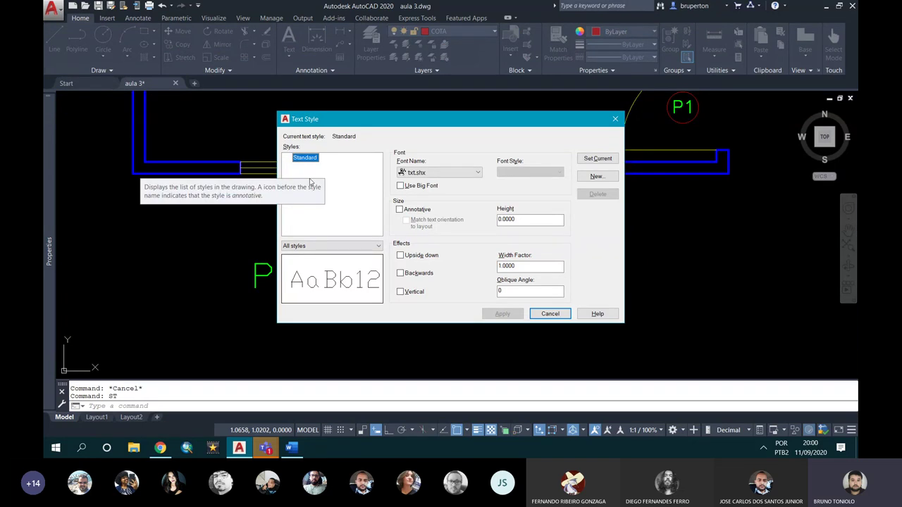
pyautogui.click(291, 447)
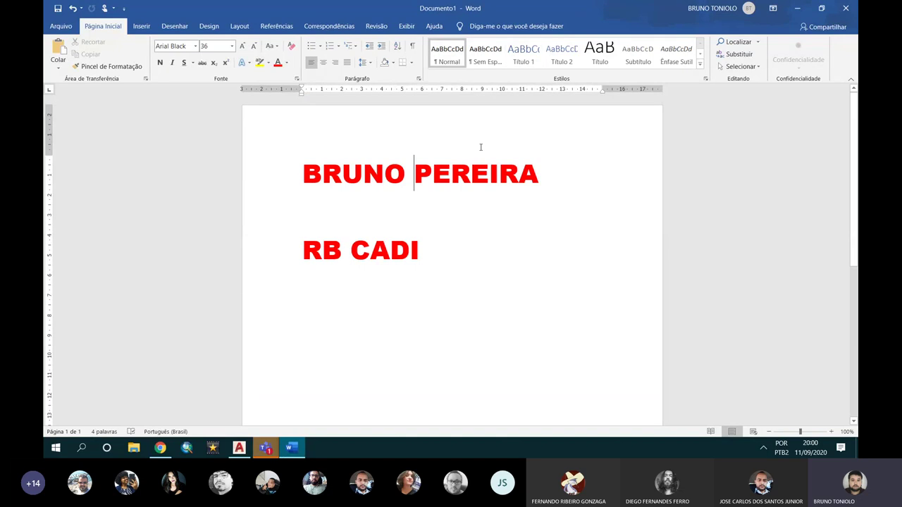
# - Apply the Título 2 heading style to both Word text lines and minimize Word
pyautogui.click(524, 55)
pyautogui.click(370, 229)
pyautogui.click(562, 55)
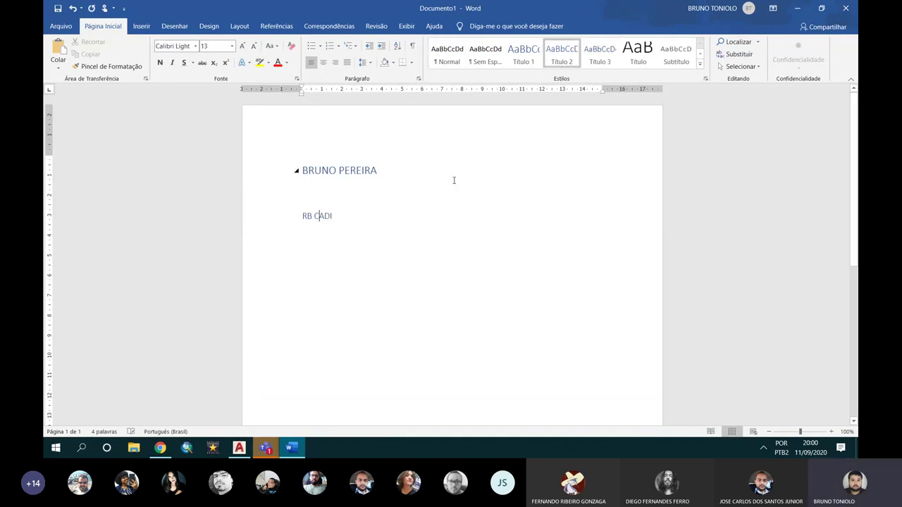
pyautogui.click(799, 7)
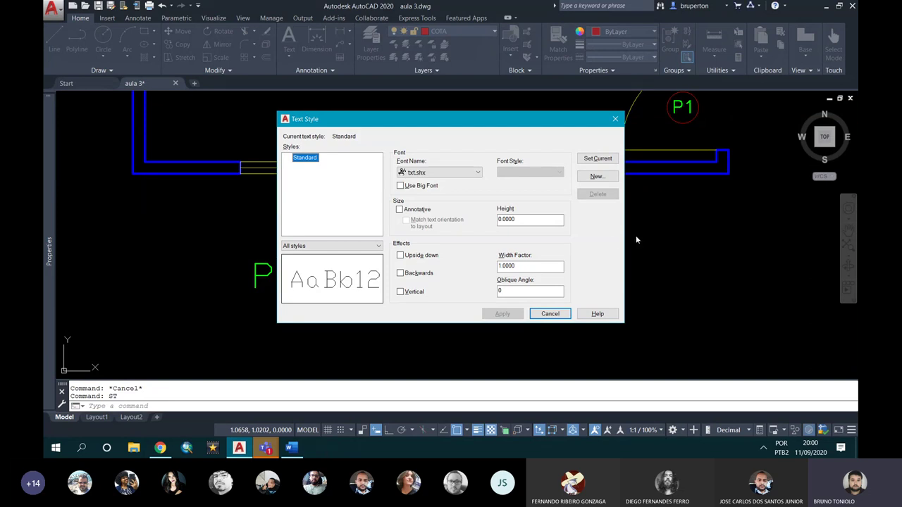
# - Create a new text style named Titulo
pyautogui.click(597, 176)
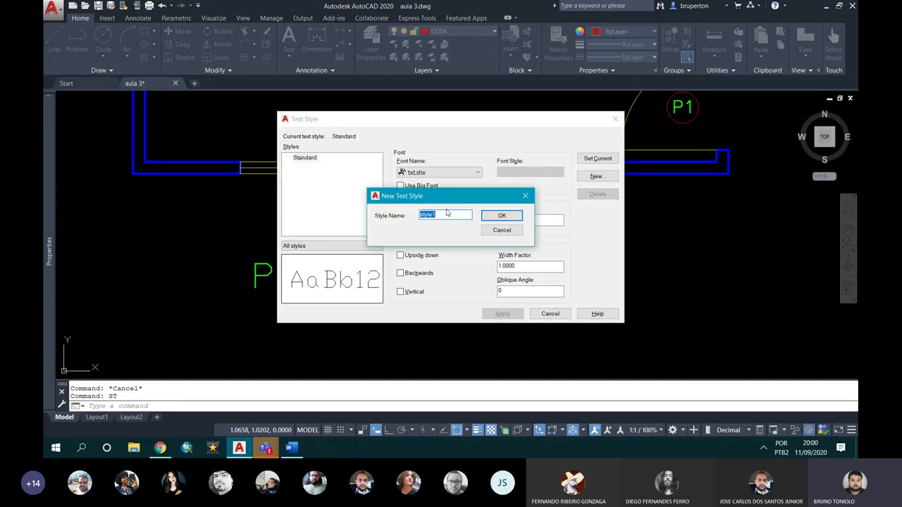
pyautogui.press('BackSpace')
pyautogui.write('ex')
pyautogui.press('BackSpace')
pyautogui.press('BackSpace')
pyautogui.press('BackSpace')
pyautogui.write('T')
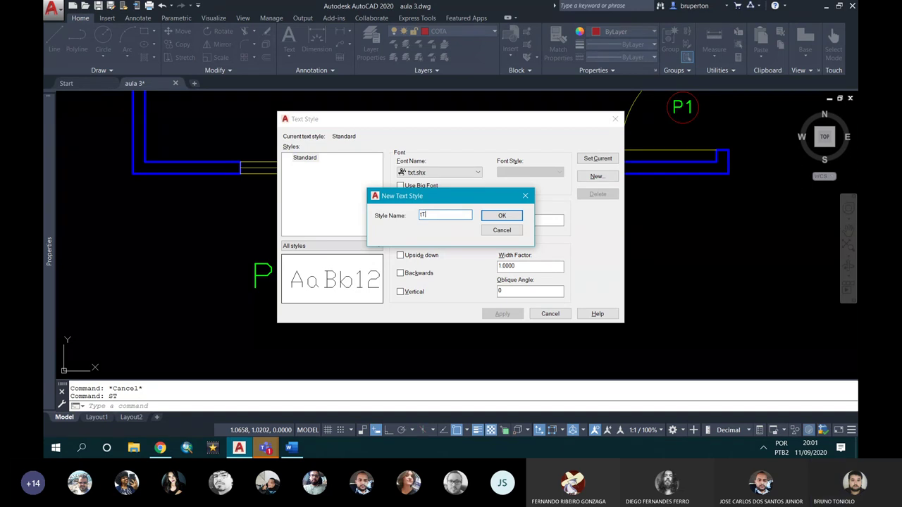
pyautogui.write('itulo')
pyautogui.click(501, 217)
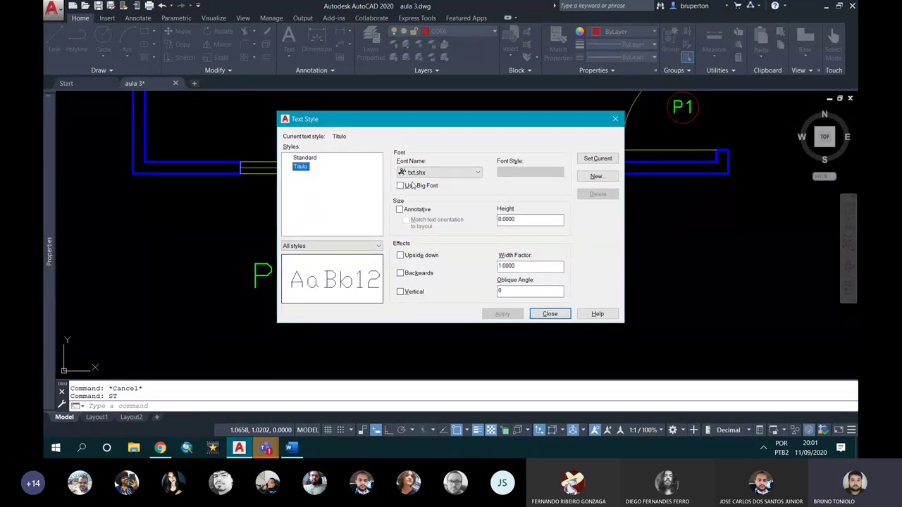
# - Give the Titulo style the romans.shx font and a 0.15 height, then apply it
pyautogui.click(435, 174)
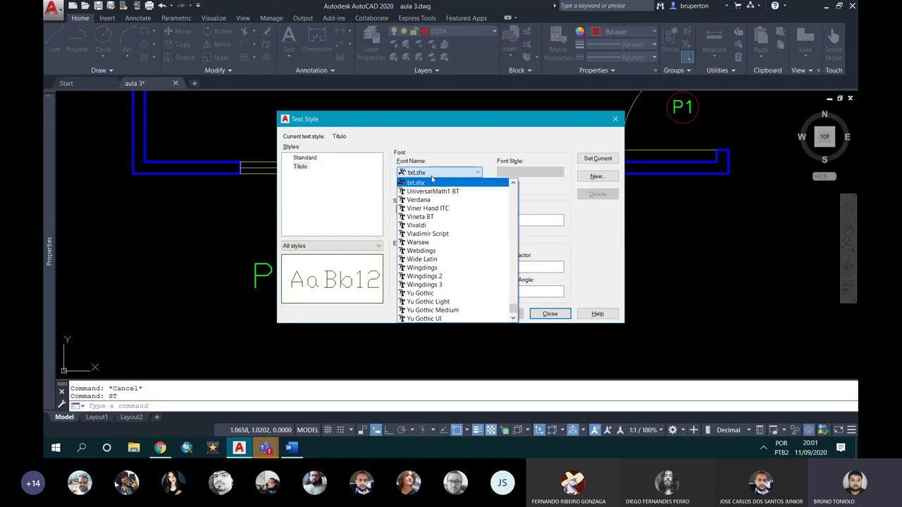
pyautogui.press('r')
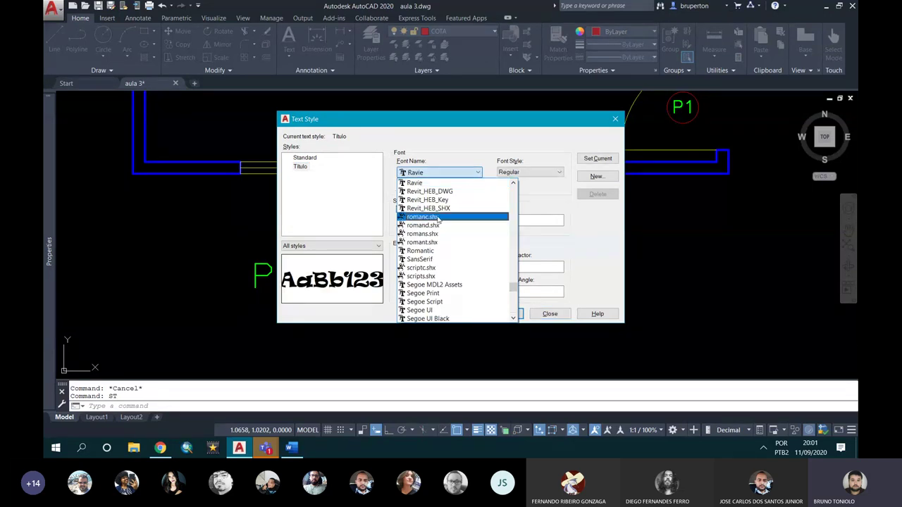
pyautogui.scroll(-4, 451, 250)
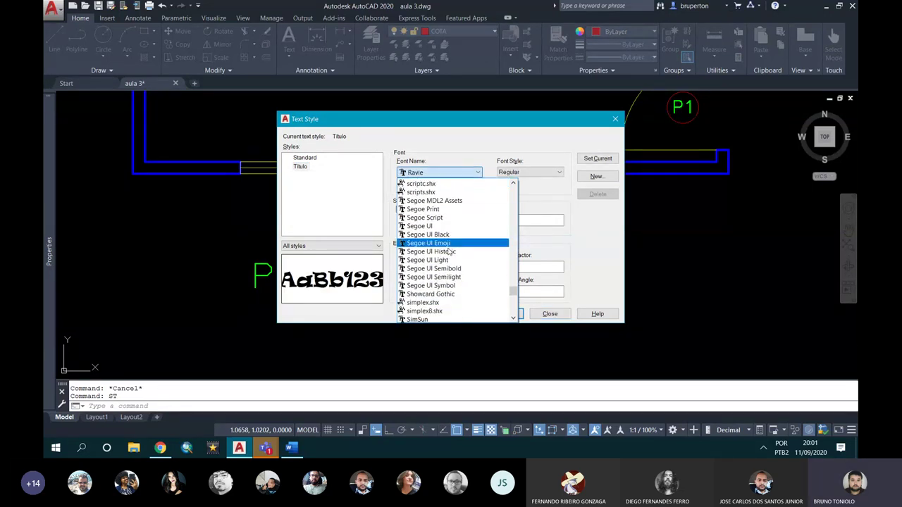
pyautogui.scroll(4, 451, 251)
pyautogui.click(433, 235)
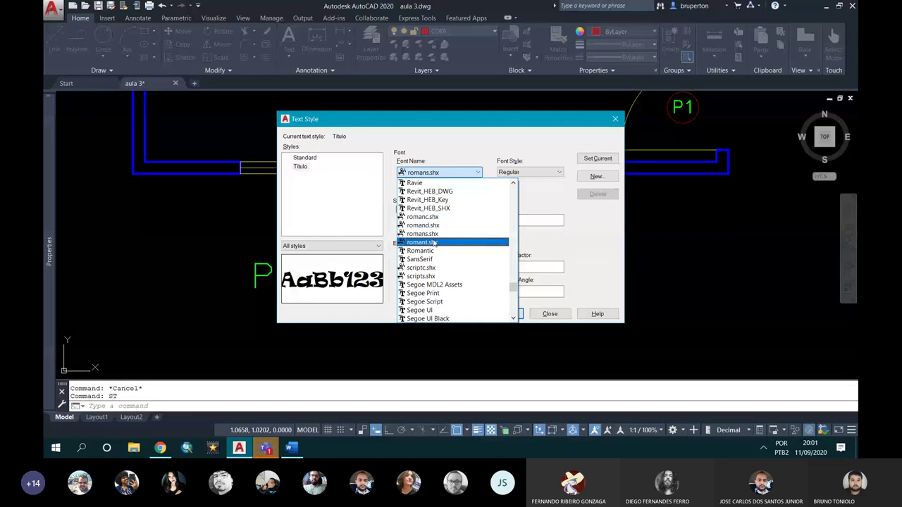
pyautogui.click(431, 234)
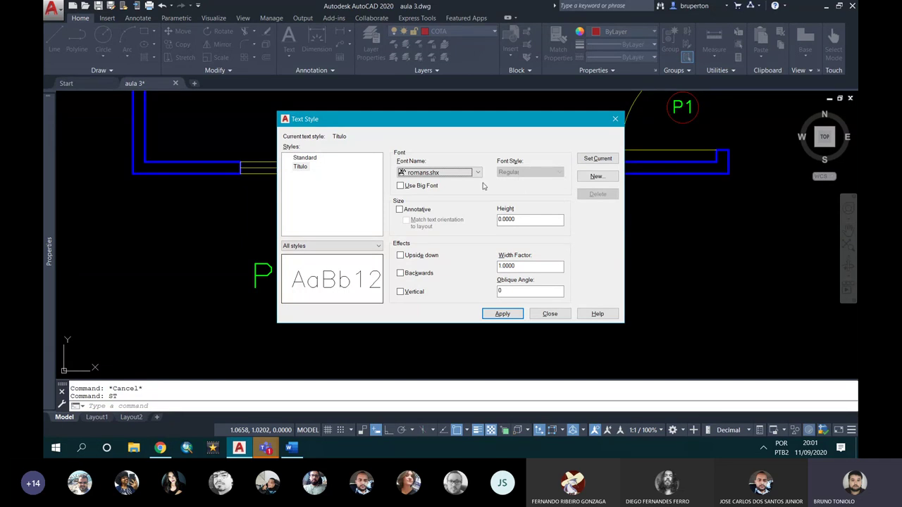
pyautogui.doubleClick(512, 219)
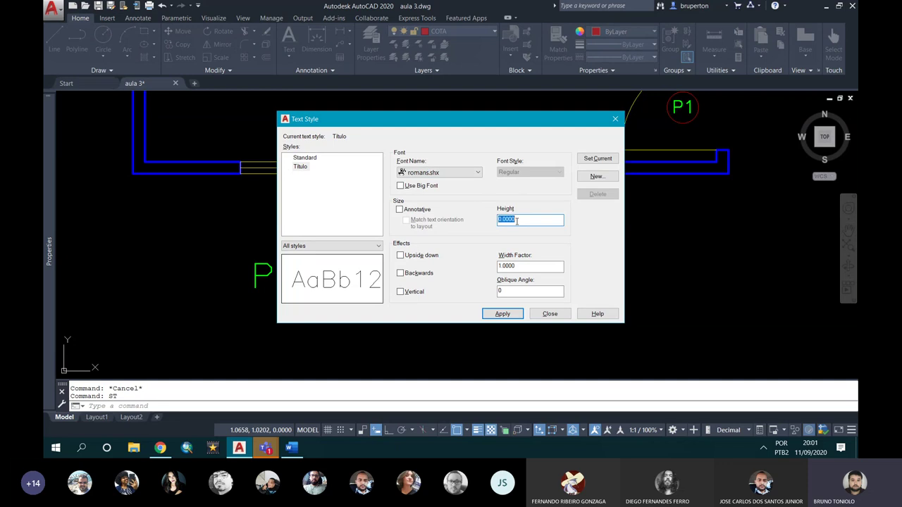
pyautogui.write('0.15')
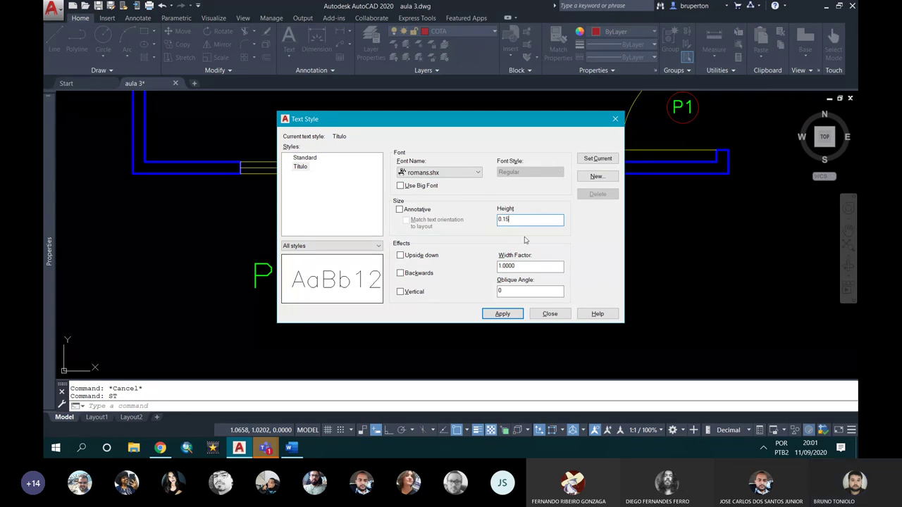
pyautogui.press('Return')
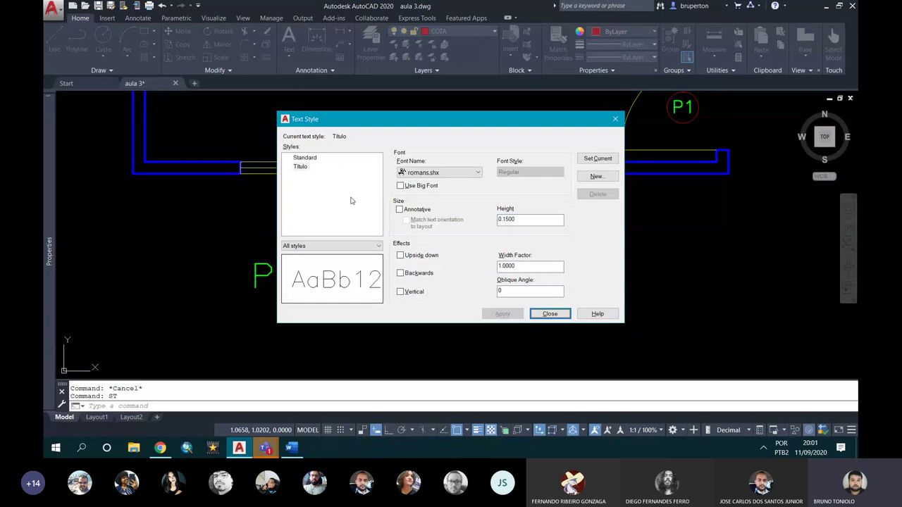
pyautogui.click(550, 313)
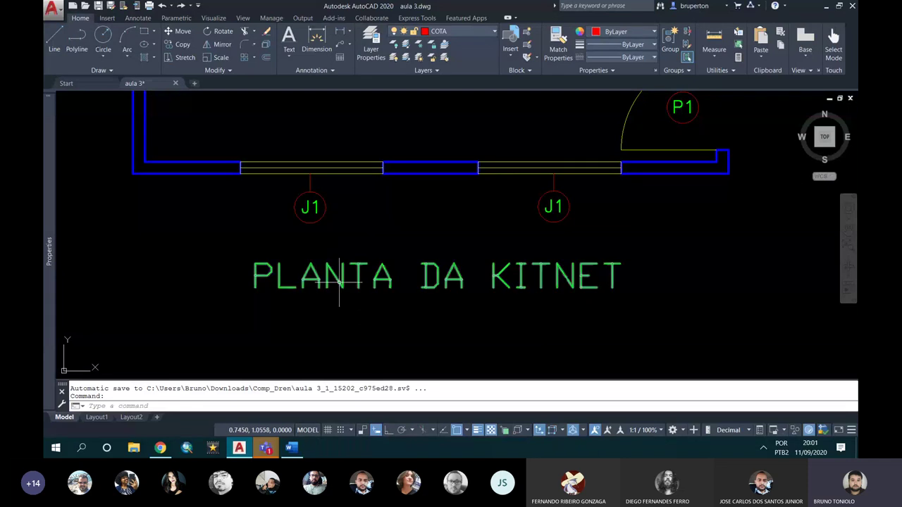
# - Apply the Titulo text style to the PLANTA DA KITNET title from the annotation style list
pyautogui.click(340, 280)
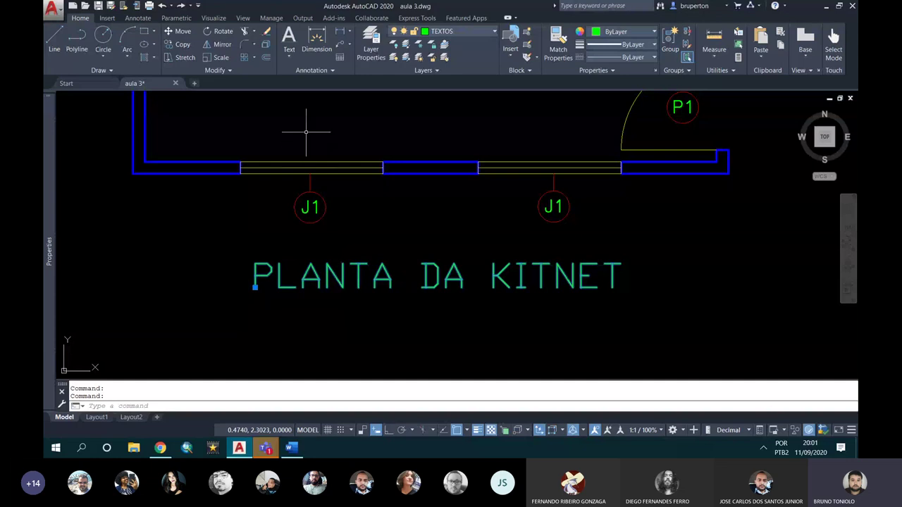
pyautogui.click(332, 70)
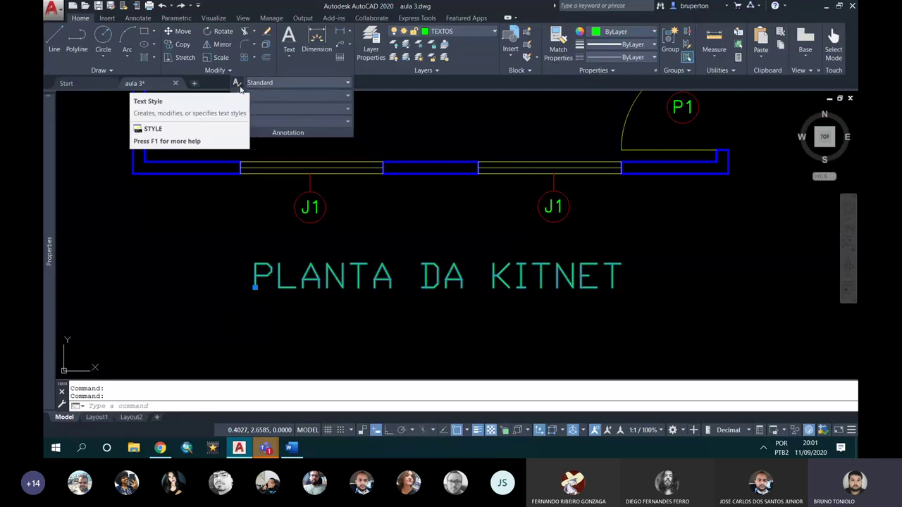
pyautogui.click(265, 88)
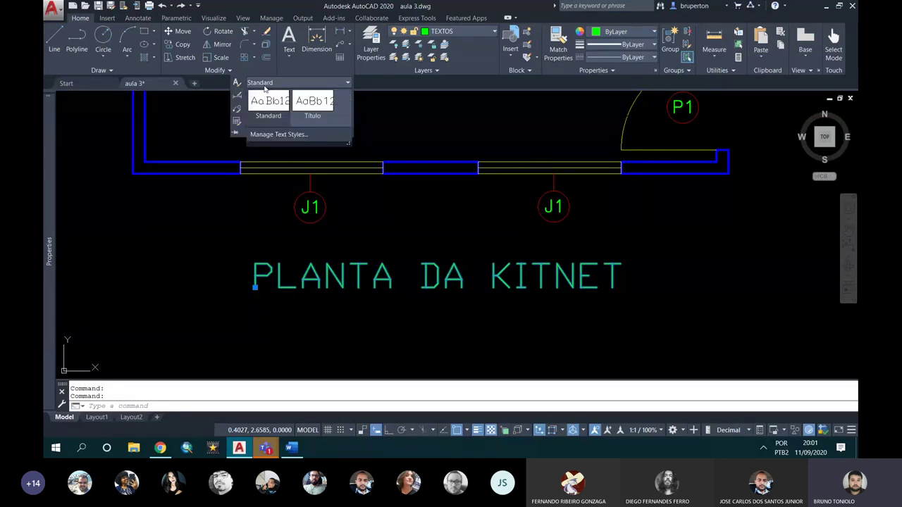
pyautogui.click(314, 120)
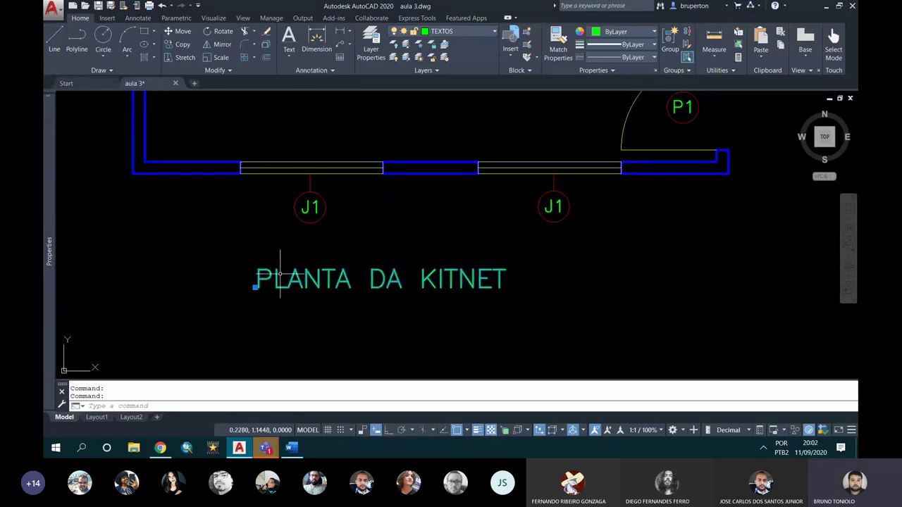
# - Undo the accidental change and reselect the PLANTA DA KITNET title for its shortcut menu
pyautogui.press('Escape')
pyautogui.press('Escape')
pyautogui.scroll(-3, 321, 295)
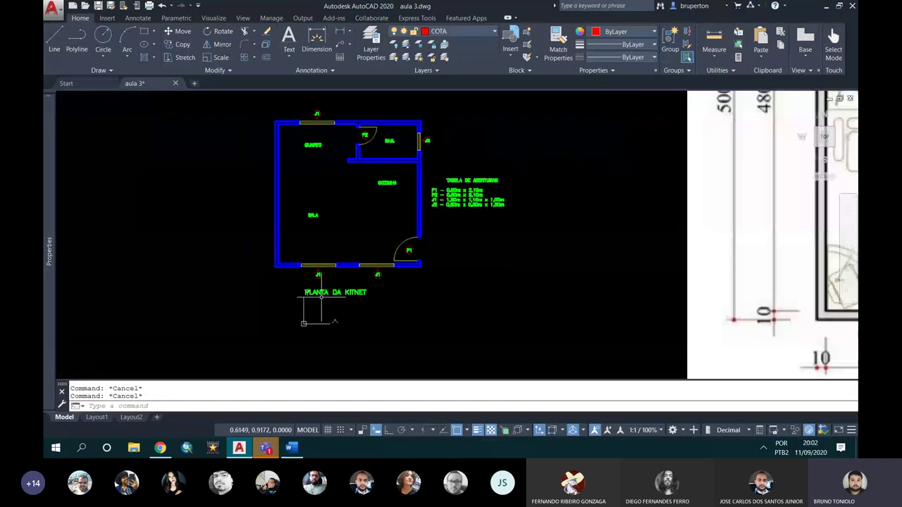
pyautogui.scroll(3, 321, 295)
pyautogui.hotkey('ctrl', 'z')
pyautogui.hotkey('ctrl', 'z')
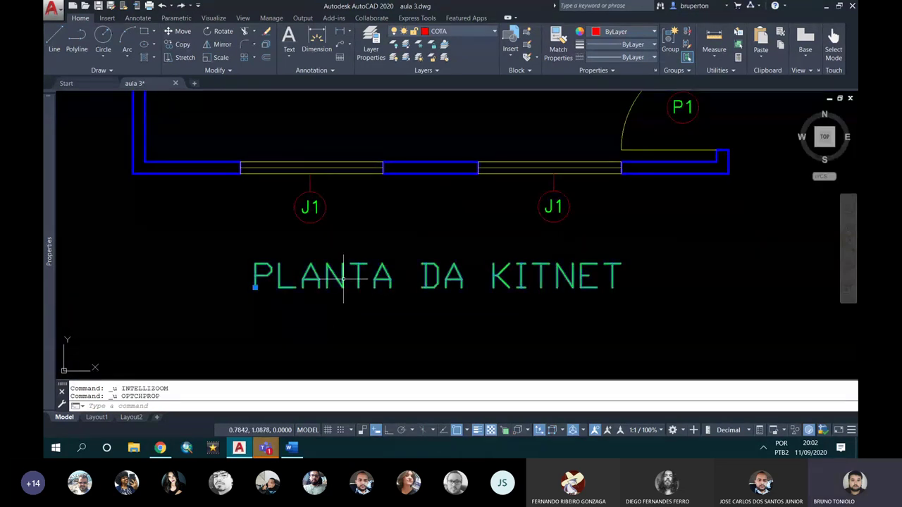
pyautogui.click(339, 287)
pyautogui.rightClick(339, 288)
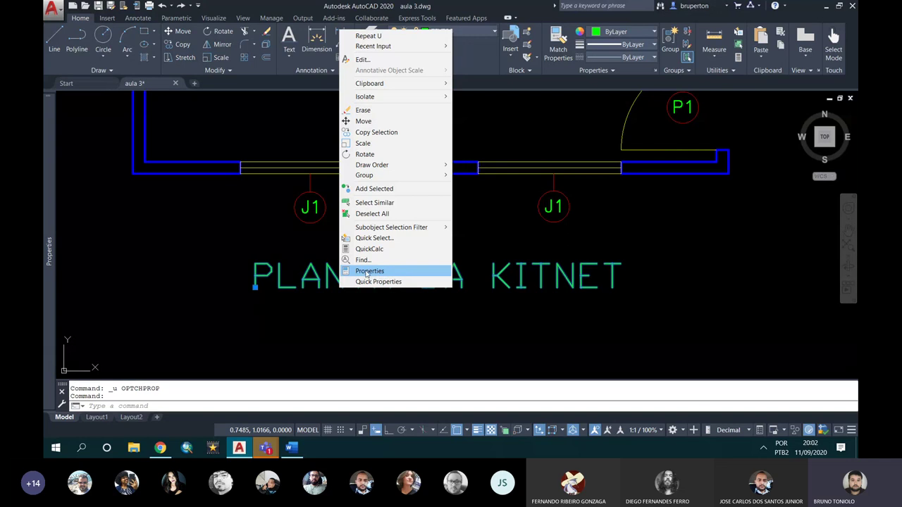
# - In Properties, set the title's Style to Titulo and Justify to Center
pyautogui.click(367, 272)
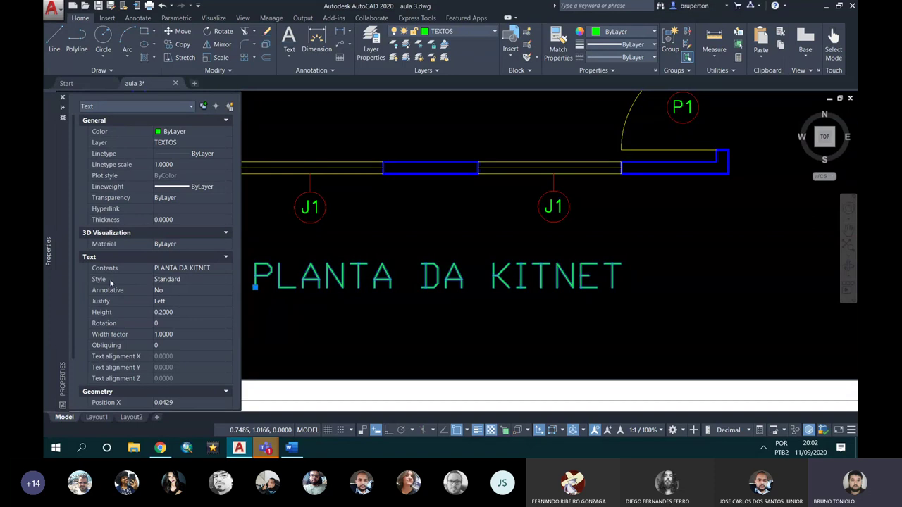
pyautogui.click(177, 280)
pyautogui.click(177, 281)
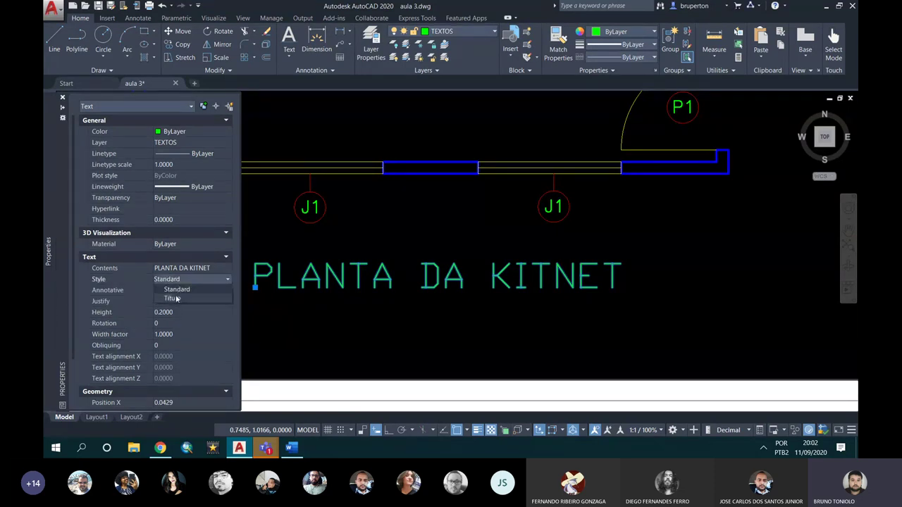
pyautogui.click(172, 298)
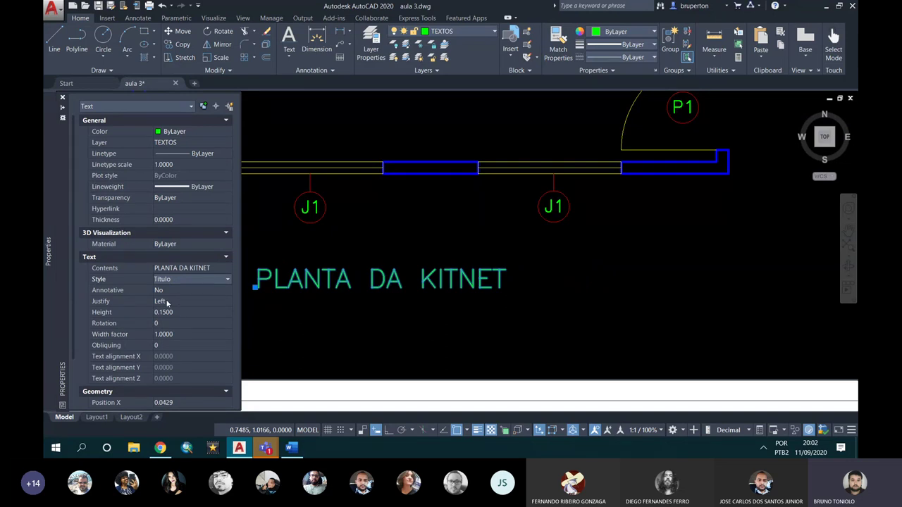
pyautogui.click(167, 313)
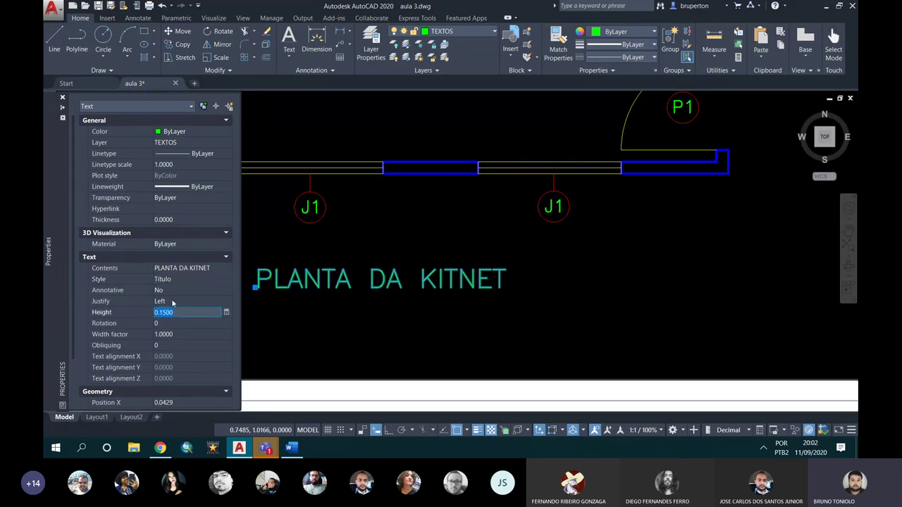
pyautogui.click(172, 302)
pyautogui.click(172, 301)
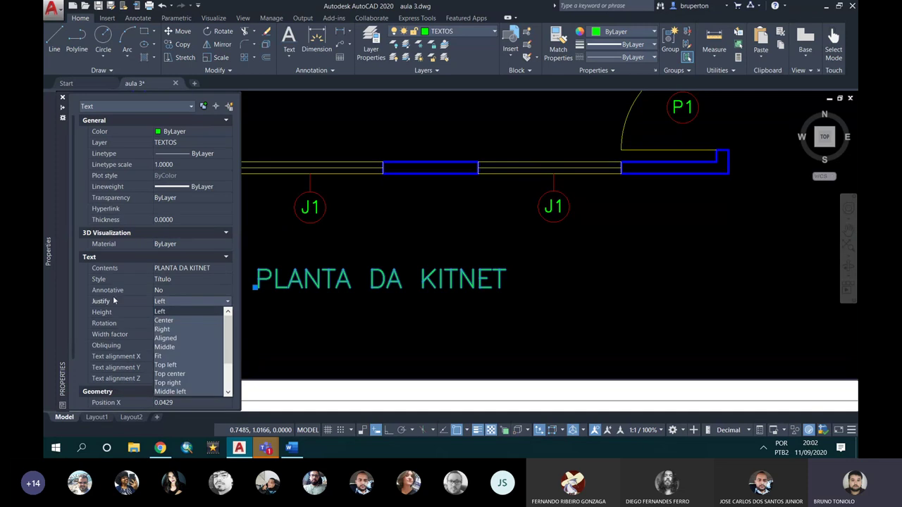
pyautogui.click(164, 320)
# - Move the title centred beneath the plan between the two J1 windows, then reselect it
pyautogui.scroll(-2, 381, 271)
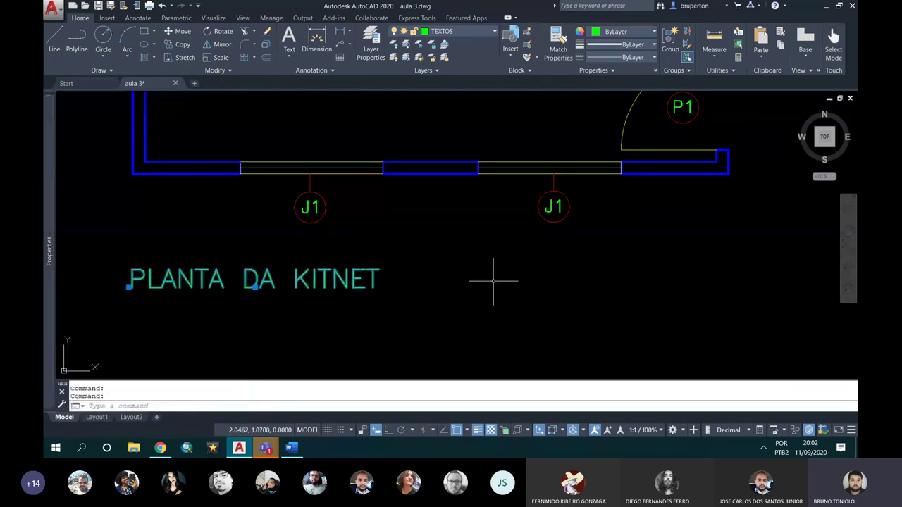
pyautogui.click(344, 284)
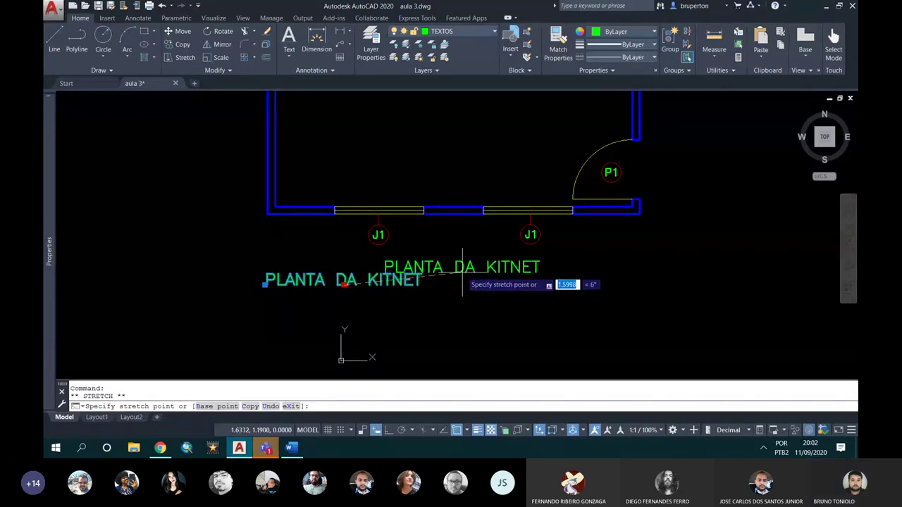
pyautogui.click(462, 274)
pyautogui.scroll(-2, 453, 278)
pyautogui.scroll(-2, 429, 288)
pyautogui.scroll(2, 471, 218)
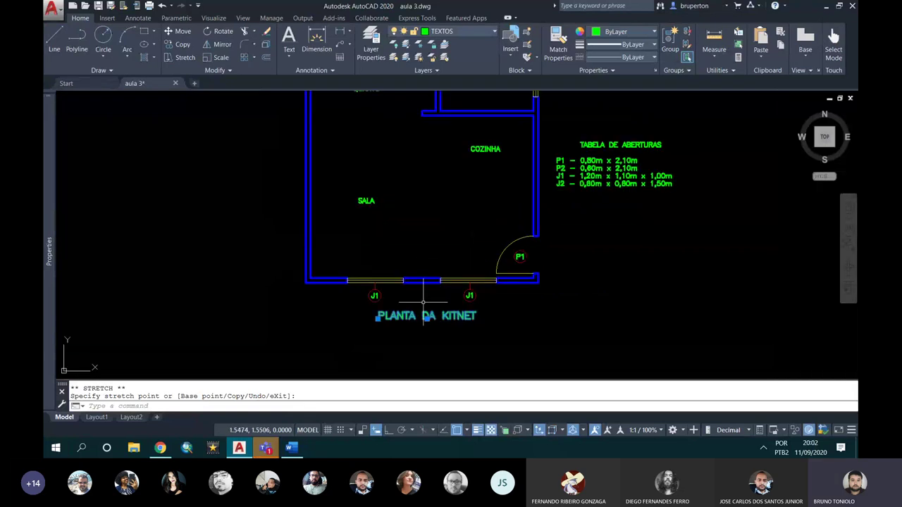
pyautogui.scroll(2, 439, 242)
pyautogui.press('Escape')
pyautogui.press('Escape')
pyautogui.scroll(4, 423, 319)
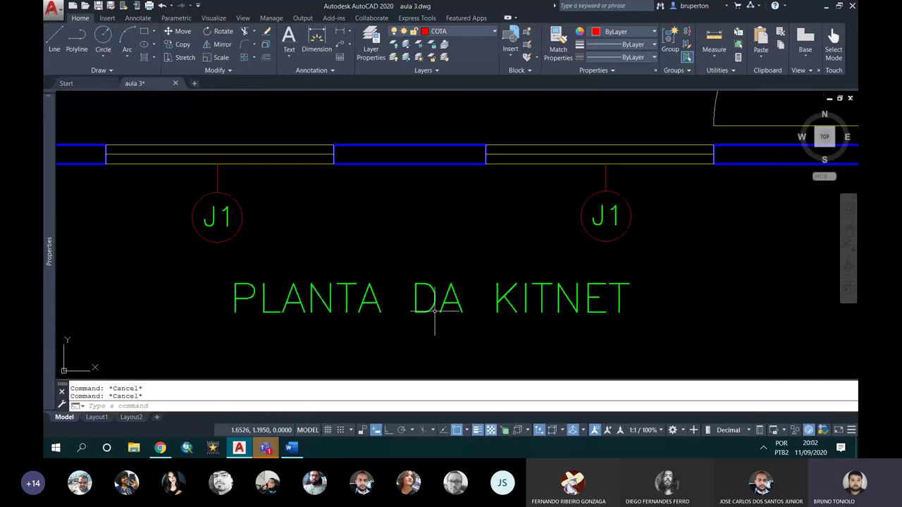
pyautogui.click(432, 310)
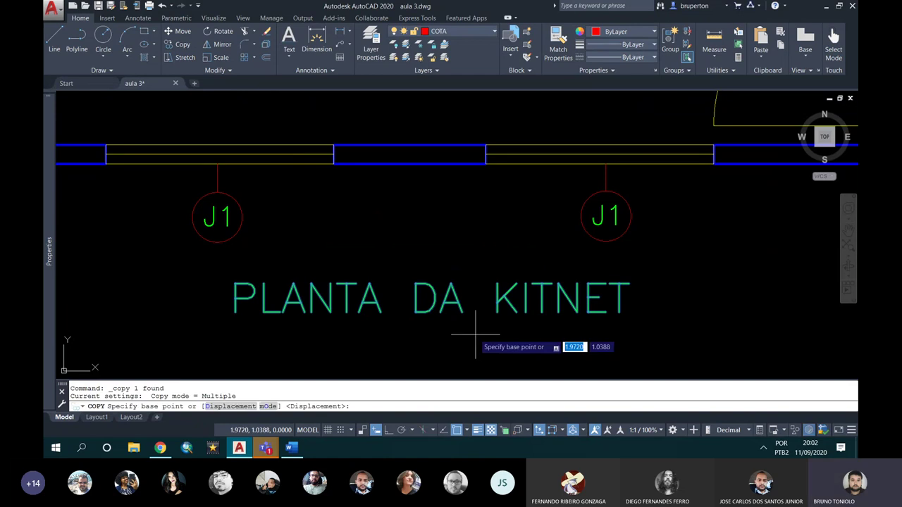
# - Copy the PLANTA DA KITNET title to a spot directly below the original
pyautogui.click(431, 312)
pyautogui.moveTo(432, 313); pyautogui.dragTo(403, 249, button='middle')
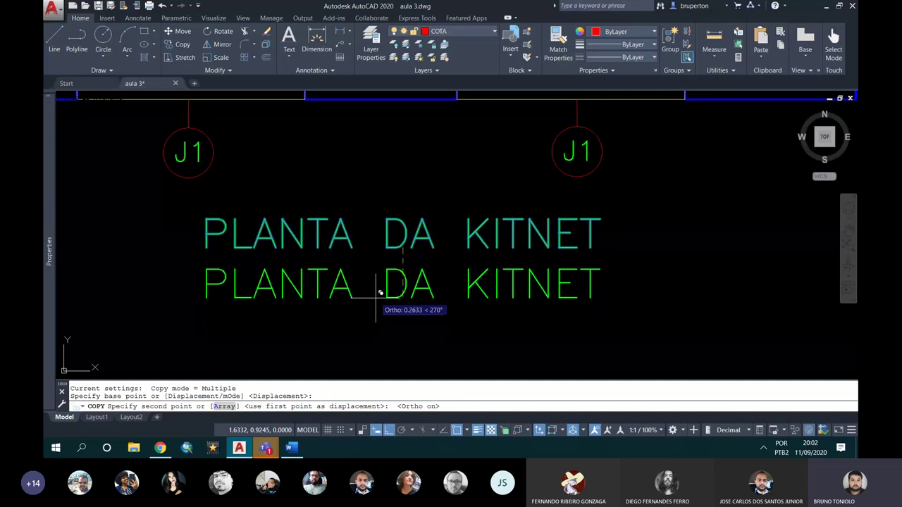
pyautogui.click(376, 300)
pyautogui.press('Escape')
# - Retype the lower copy so it reads 'esc.: 1:50'
pyautogui.click(389, 297)
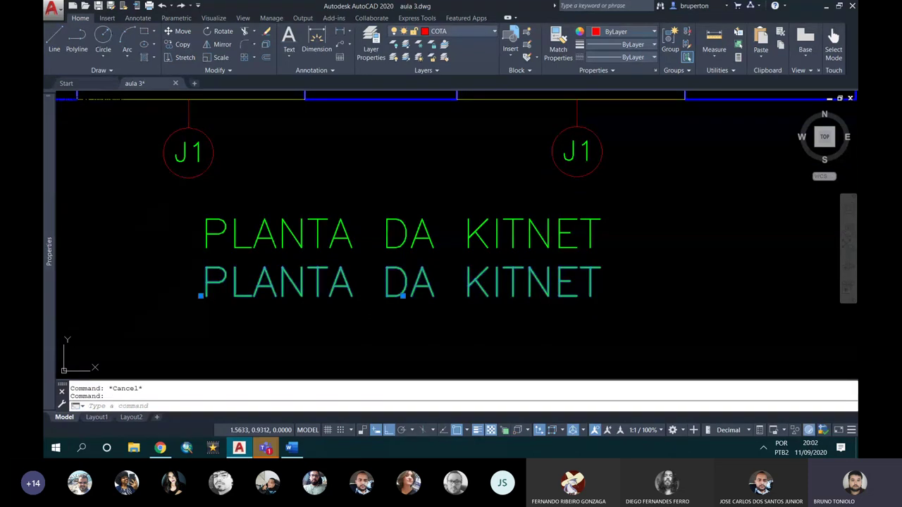
pyautogui.doubleClick(391, 298)
pyautogui.press('BackSpace')
pyautogui.write('es')
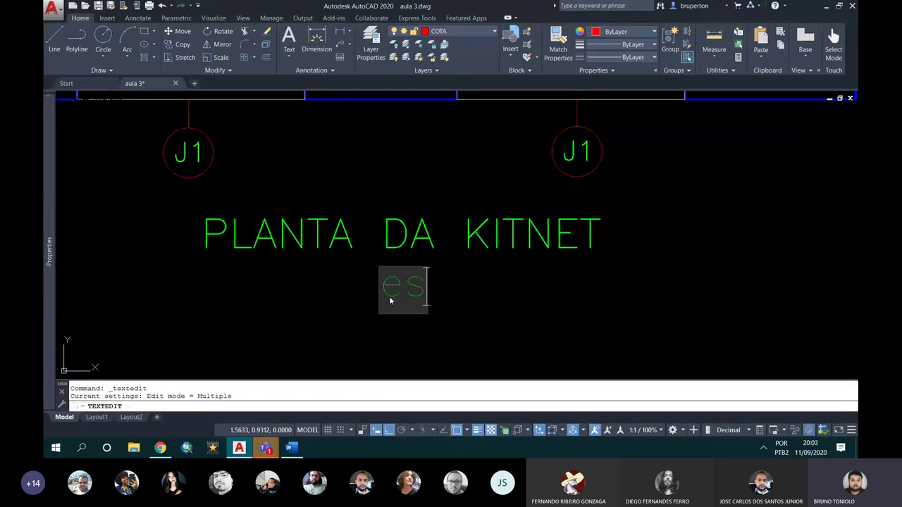
pyautogui.write('c..')
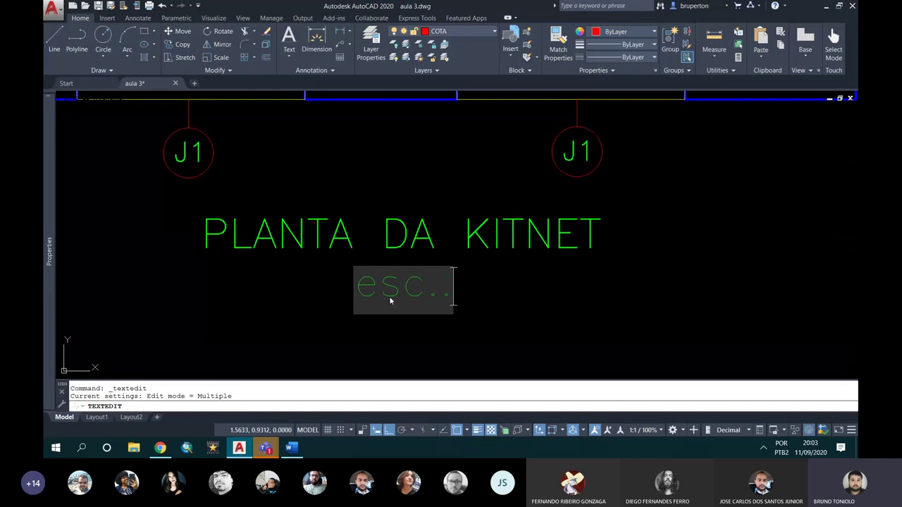
pyautogui.write('  1:5')
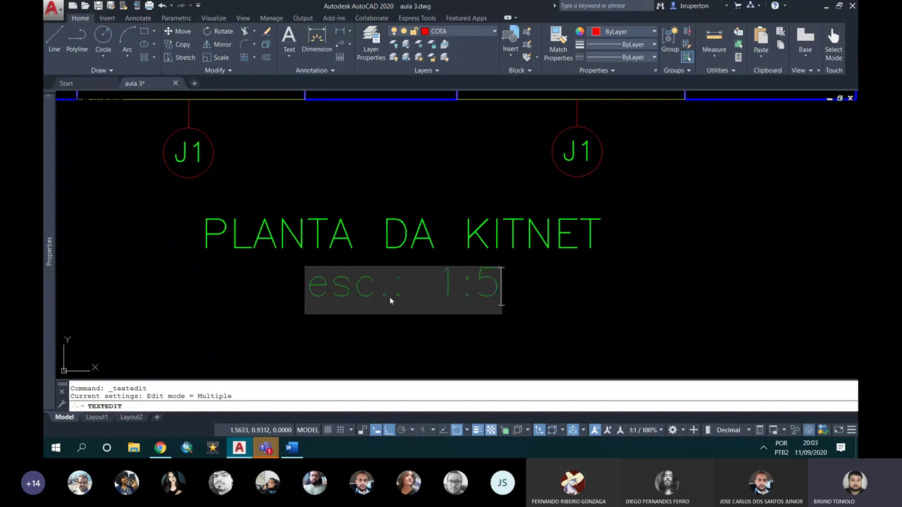
pyautogui.write('0')
pyautogui.press('Return')
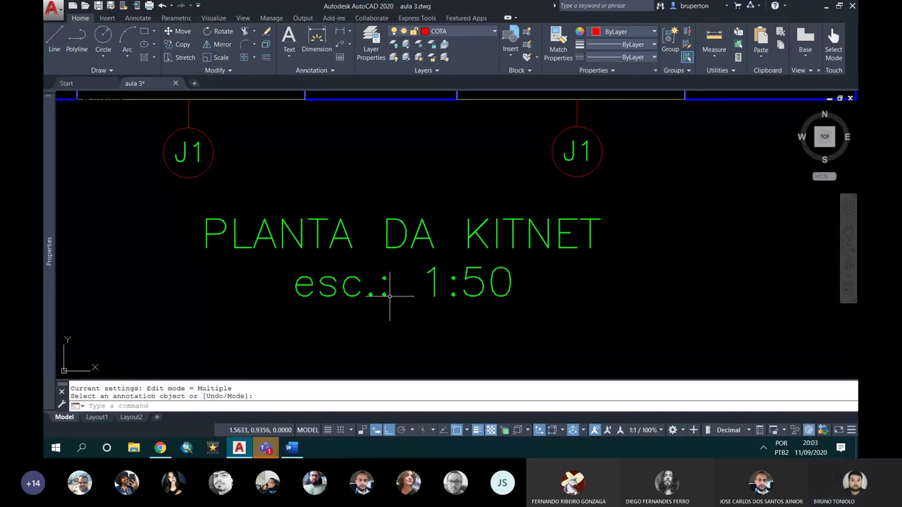
pyautogui.scroll(-4, 389, 296)
pyautogui.scroll(-5, 408, 271)
pyautogui.scroll(5, 399, 264)
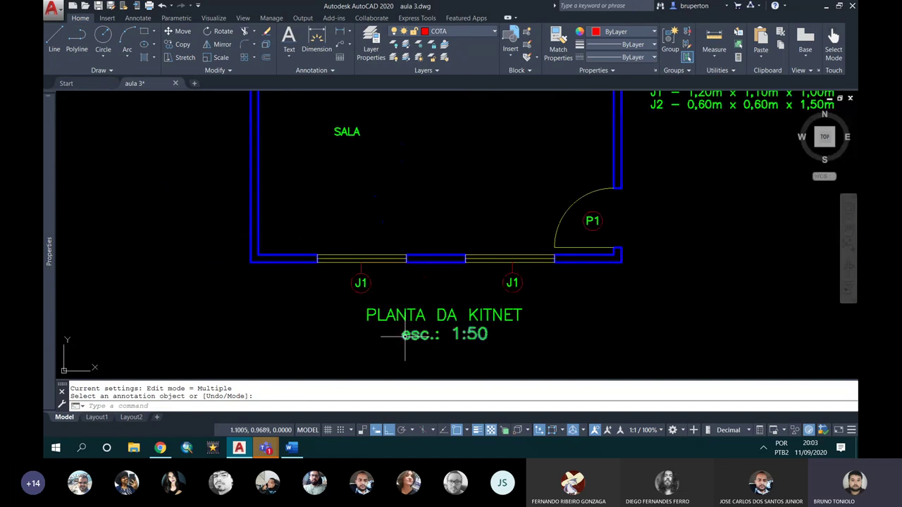
pyautogui.press('Return')
# - Set the 'esc.: 1:50' subtitle's text height to 0.1 in the Properties palette
pyautogui.moveTo(406, 337); pyautogui.dragTo(349, 305, button='middle')
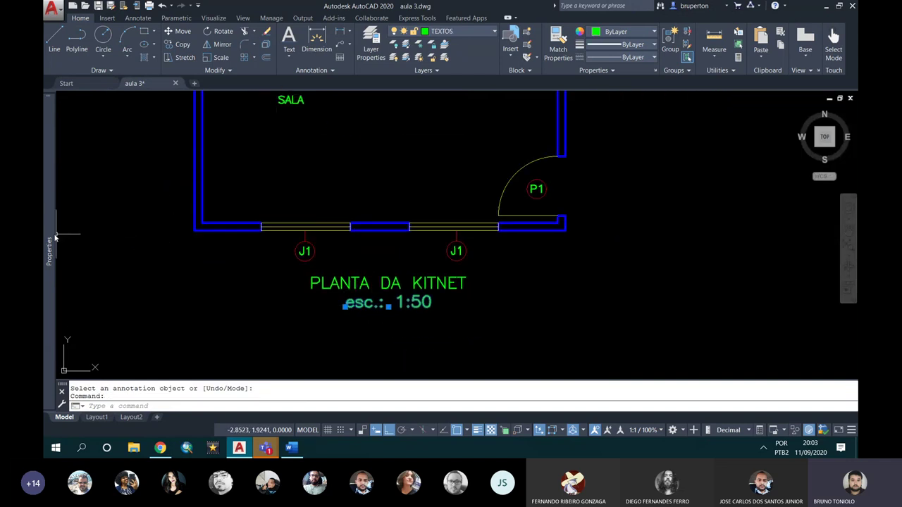
pyautogui.click(173, 314)
pyautogui.write('0.1000')
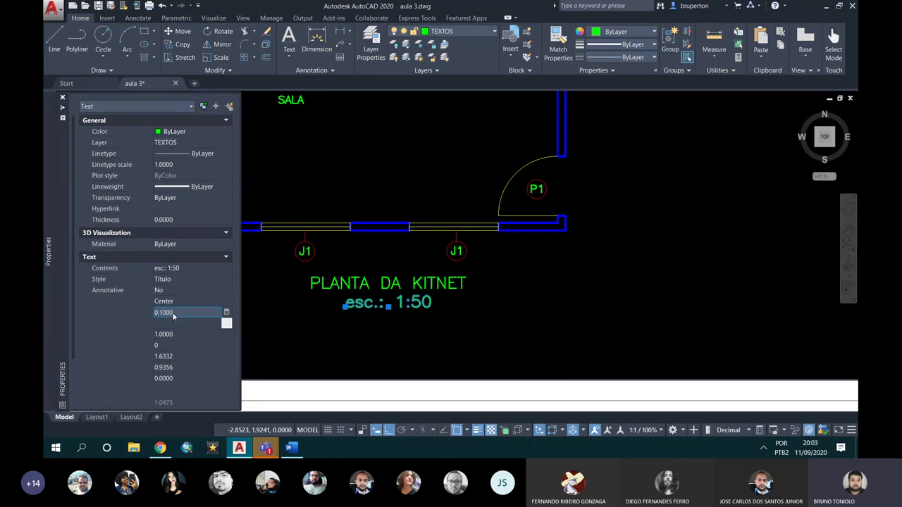
pyautogui.press('Return')
pyautogui.scroll(2, 356, 332)
pyautogui.press('Escape')
pyautogui.scroll(-3, 373, 282)
pyautogui.scroll(2, 392, 241)
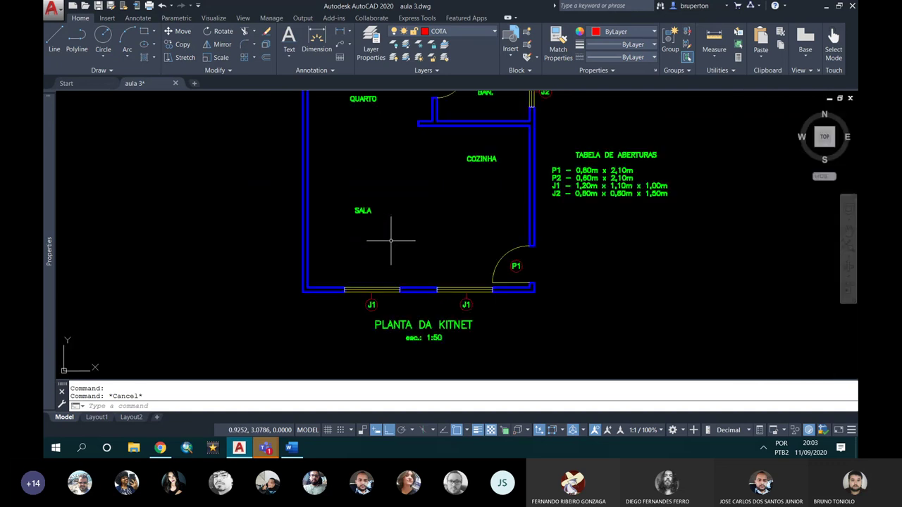
pyautogui.moveTo(385, 247); pyautogui.dragTo(379, 262, button='middle')
pyautogui.scroll(-2, 380, 258)
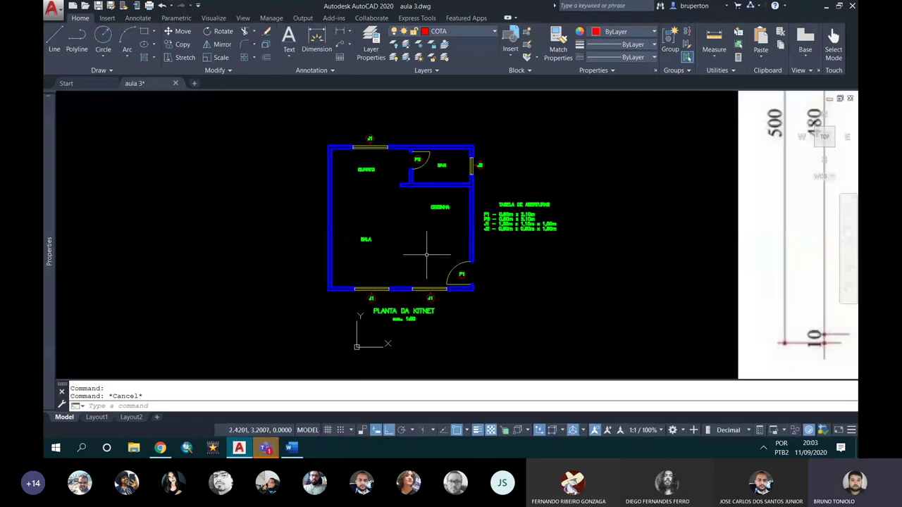
pyautogui.scroll(2, 422, 275)
pyautogui.moveTo(432, 234)
pyautogui.mouseDown(button='middle')
pyautogui.moveTo(428, 250)
pyautogui.moveTo(441, 269)
pyautogui.mouseUp(button='middle')
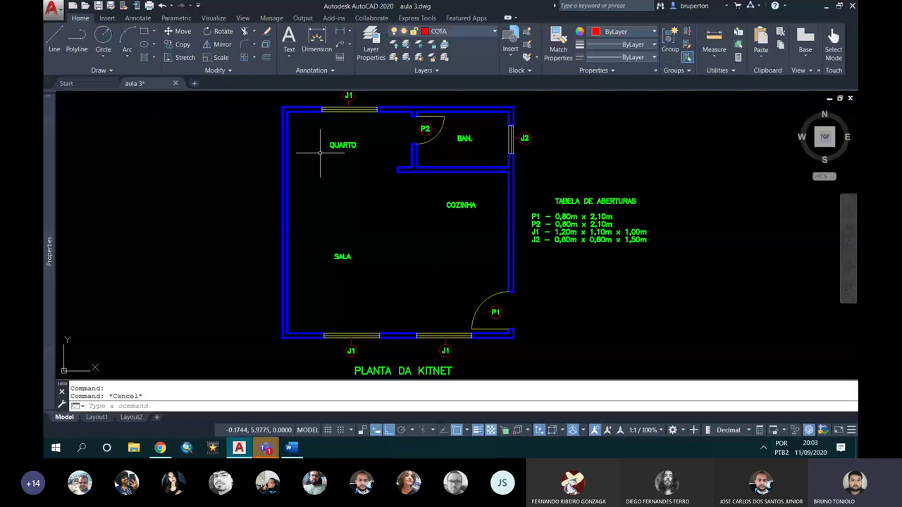
pyautogui.moveTo(284, 110); pyautogui.dragTo(286, 113, button='middle')
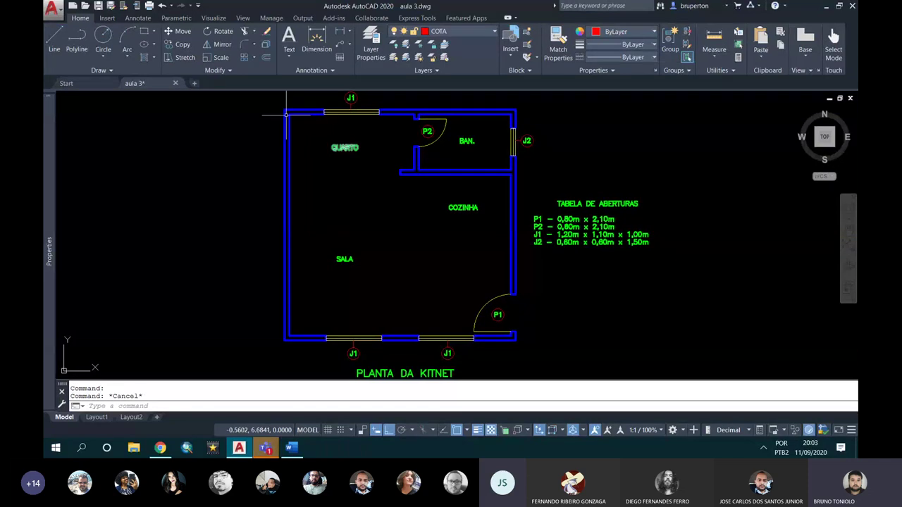
# - Save the drawing as 'aula 4', then switch to the Teams meeting window
pyautogui.click(111, 6)
pyautogui.write('aula 4')
pyautogui.hotkey('ctrl', 'a')
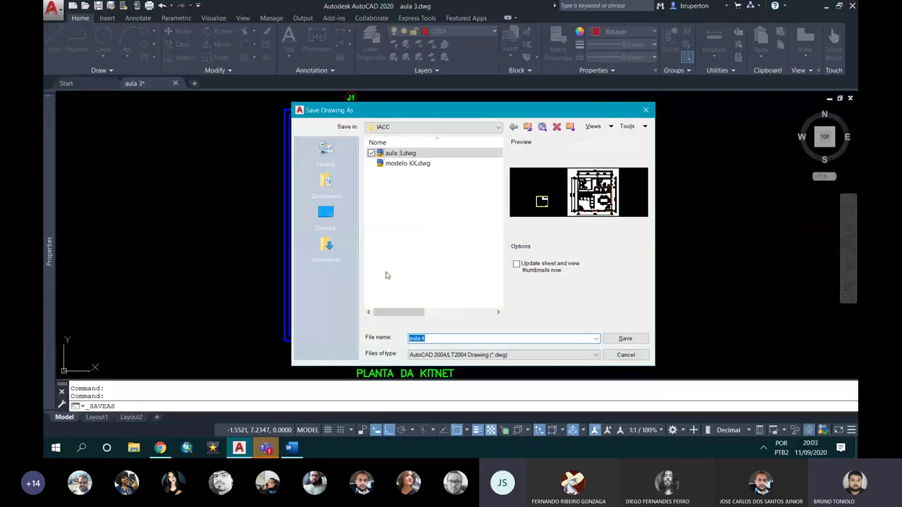
pyautogui.press('Return')
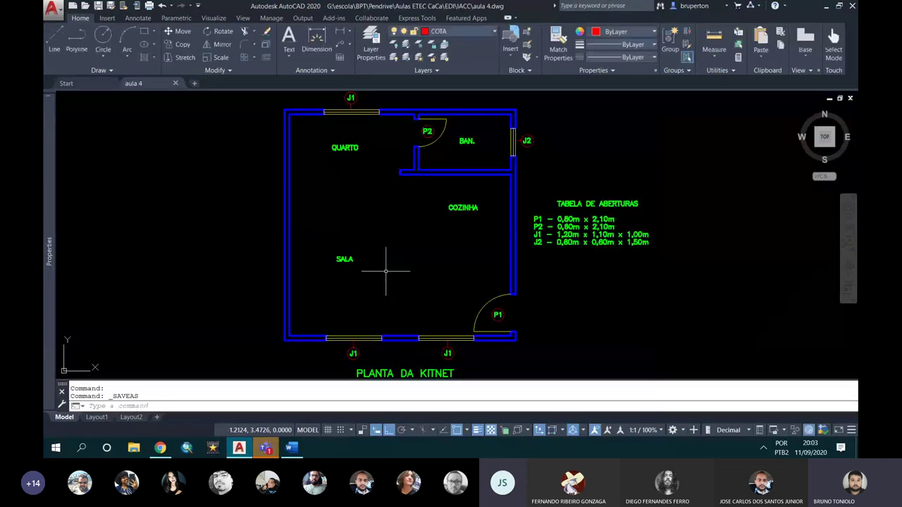
pyautogui.click(269, 446)
pyautogui.click(278, 384)
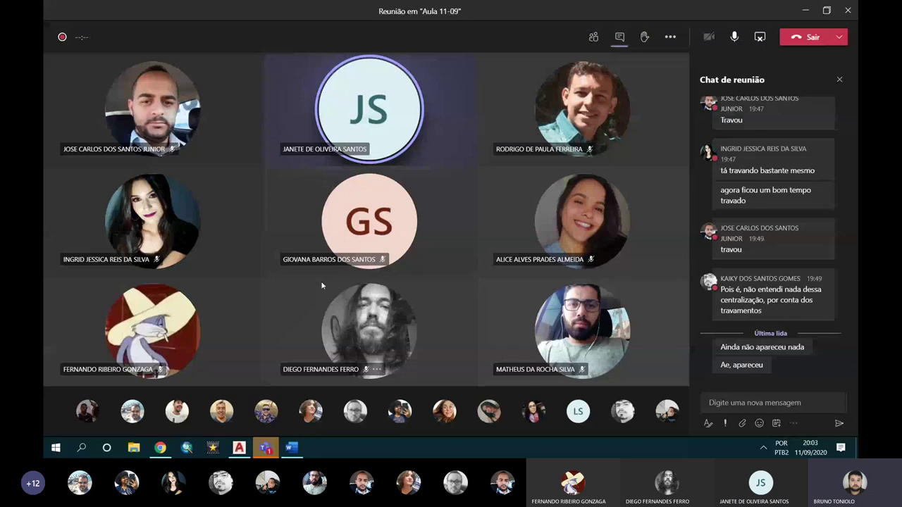
# - View a participant's profile card, then open File Explorer on Quick access
pyautogui.click(333, 316)
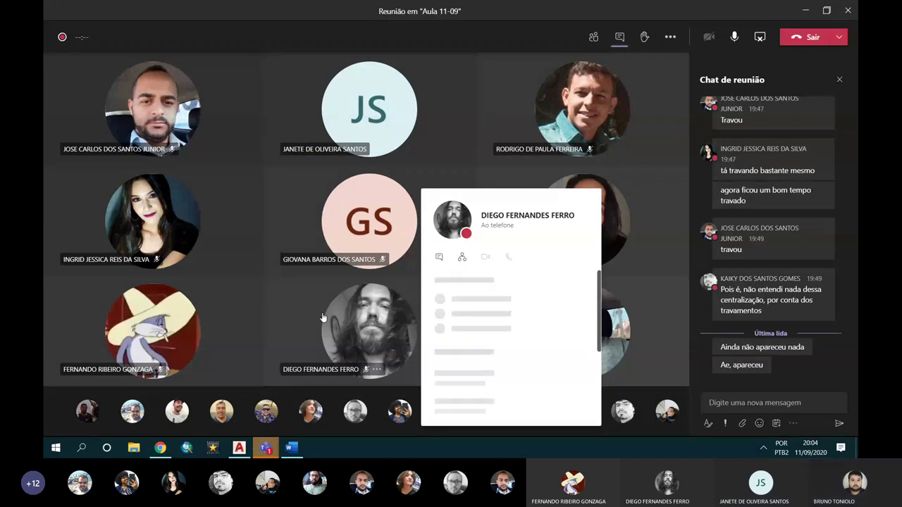
pyautogui.click(134, 449)
pyautogui.click(134, 448)
pyautogui.click(134, 448)
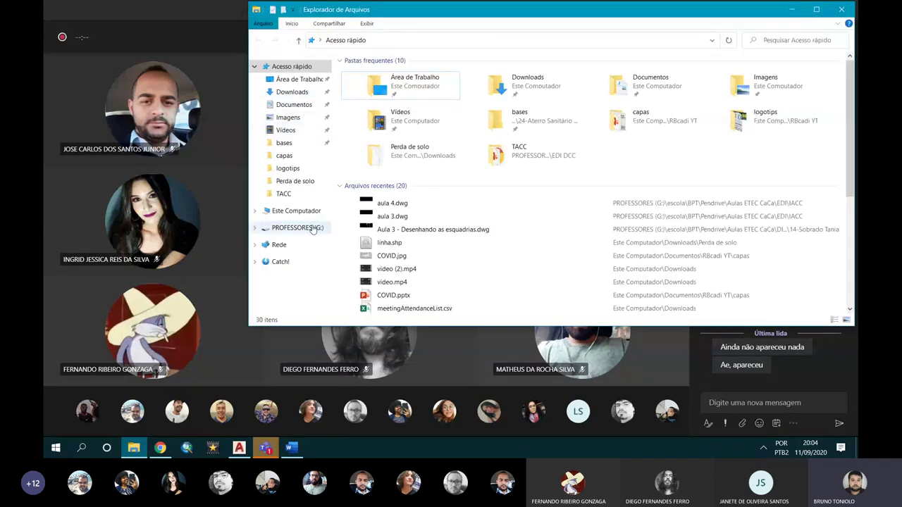
# - Browse PROFESSORES (G:) > 21-Bacia Rio Cotia, checking subfolders, into bases
pyautogui.click(310, 228)
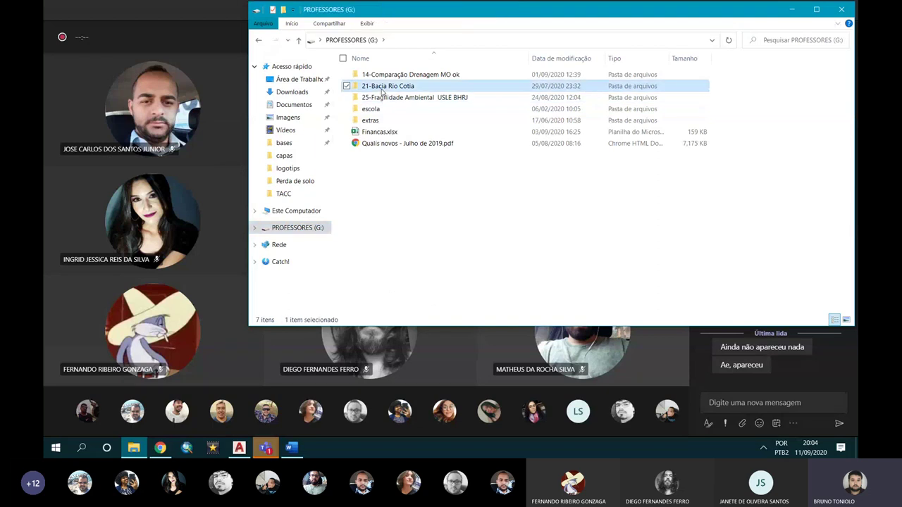
pyautogui.doubleClick(382, 86)
pyautogui.doubleClick(380, 86)
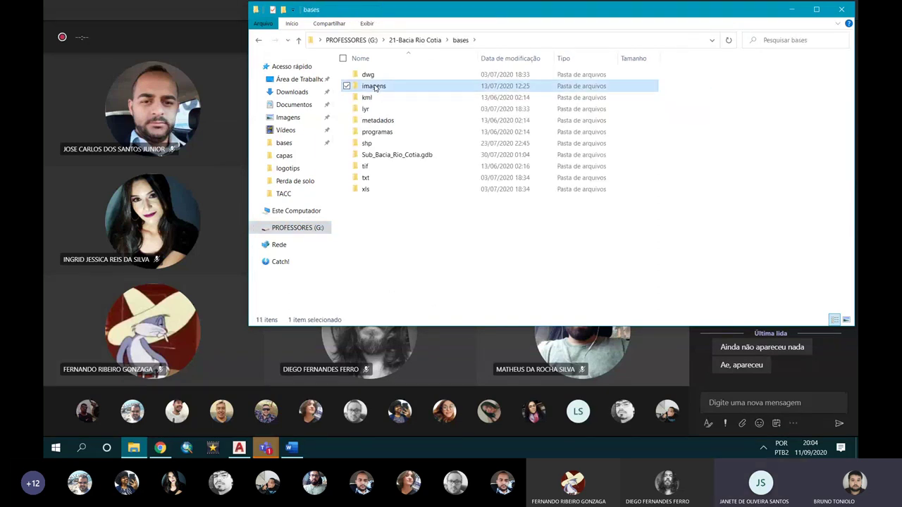
pyautogui.click(416, 40)
pyautogui.doubleClick(389, 98)
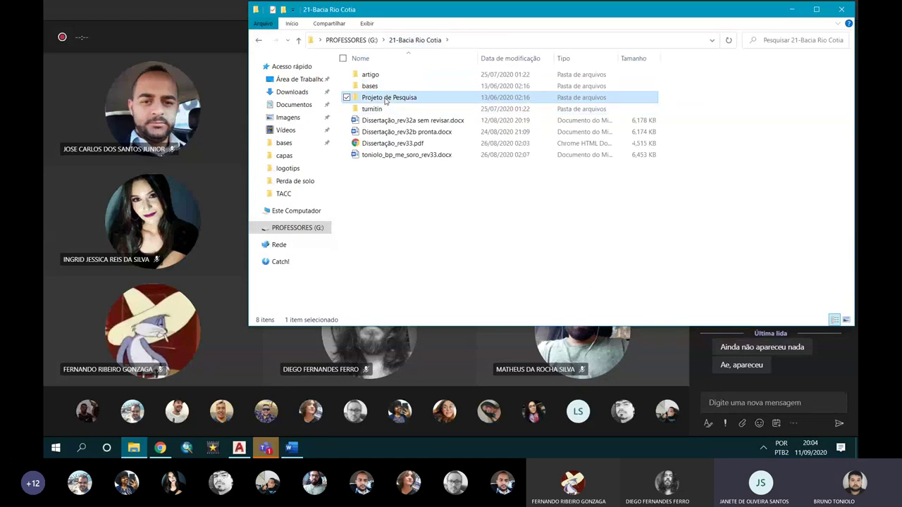
pyautogui.click(416, 40)
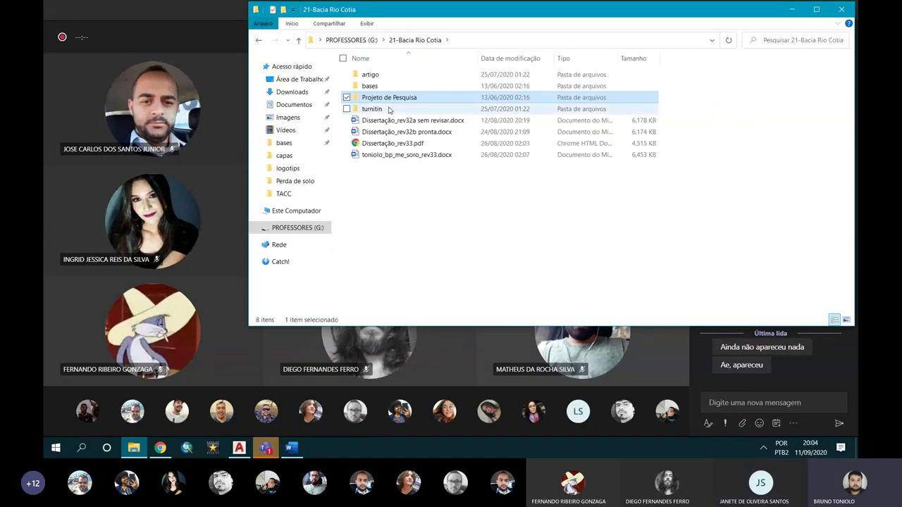
pyautogui.doubleClick(373, 85)
# - Go through Sub_Bacia_Rio_Cotia.gdb > imagens > ativos > já foram usados and open Planta Hidrografia IGC.jpg
pyautogui.doubleClick(381, 154)
pyautogui.doubleClick(364, 86)
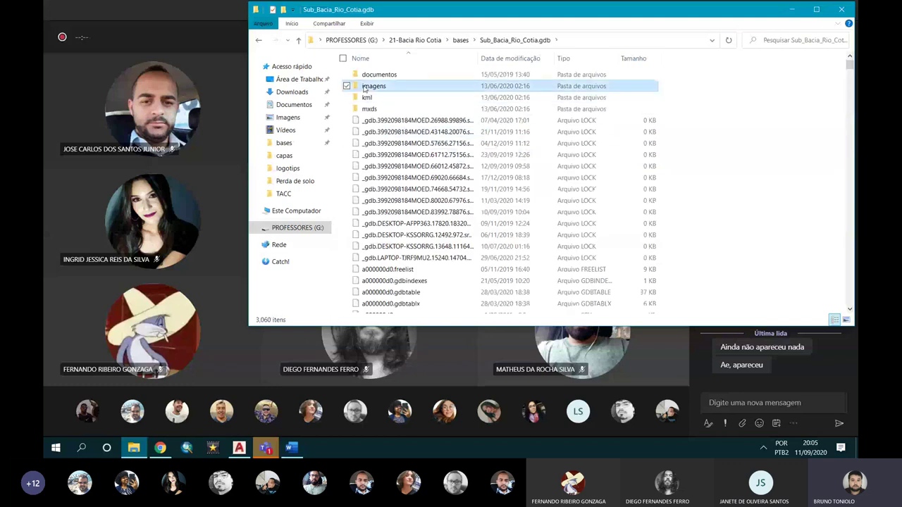
pyautogui.click(369, 78)
pyautogui.doubleClick(369, 77)
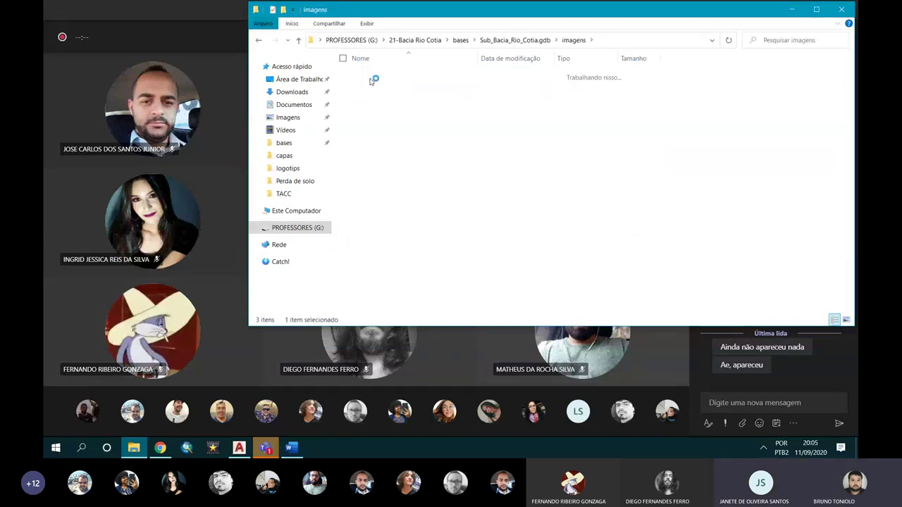
pyautogui.doubleClick(394, 87)
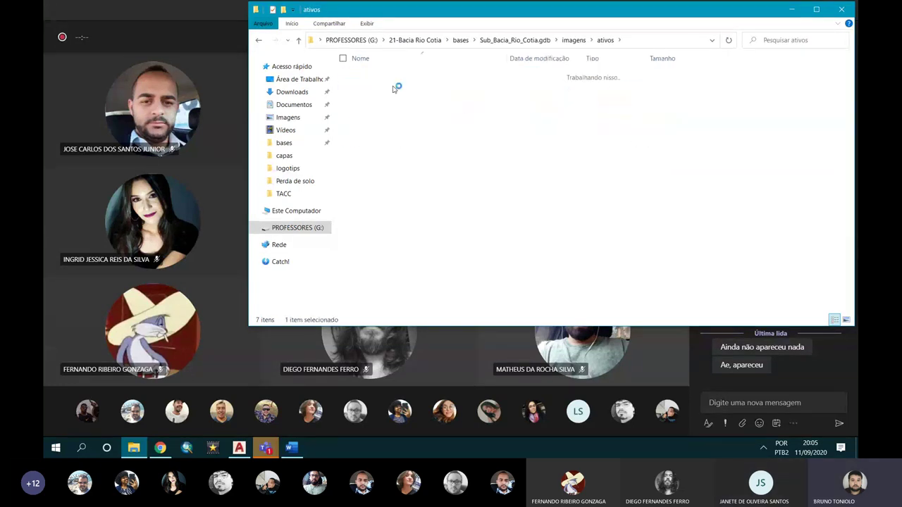
pyautogui.scroll(-1, 403, 132)
pyautogui.scroll(-2, 403, 131)
pyautogui.click(423, 218)
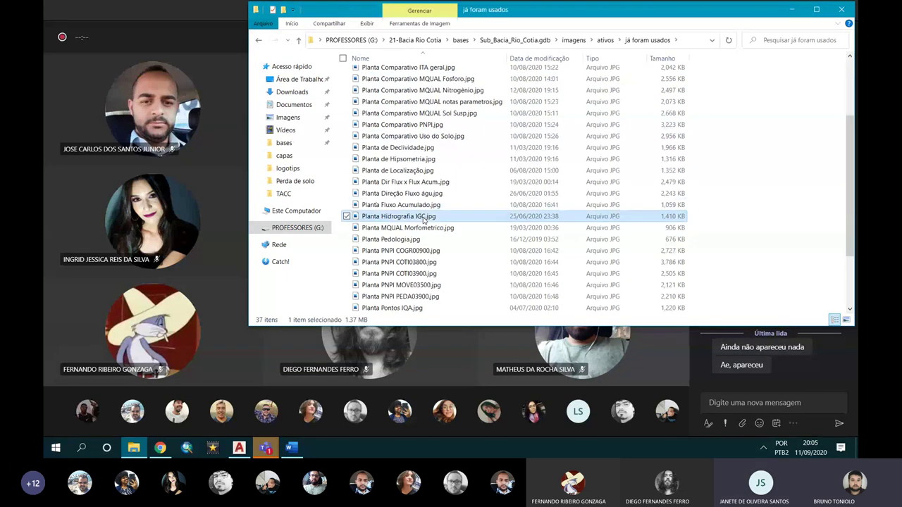
pyautogui.doubleClick(424, 218)
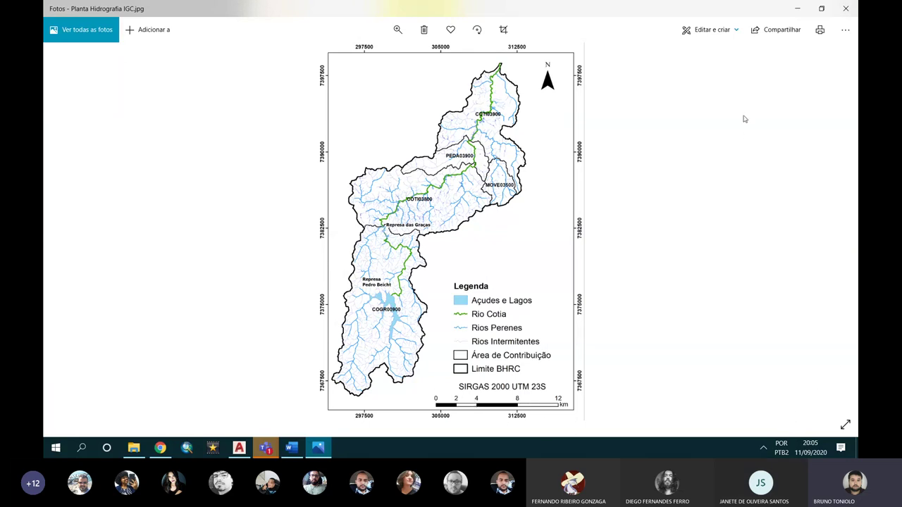
# - Put Photos away and return to AutoCAD, zoomed in on the PLANTA DA KITNET title
pyautogui.click(797, 9)
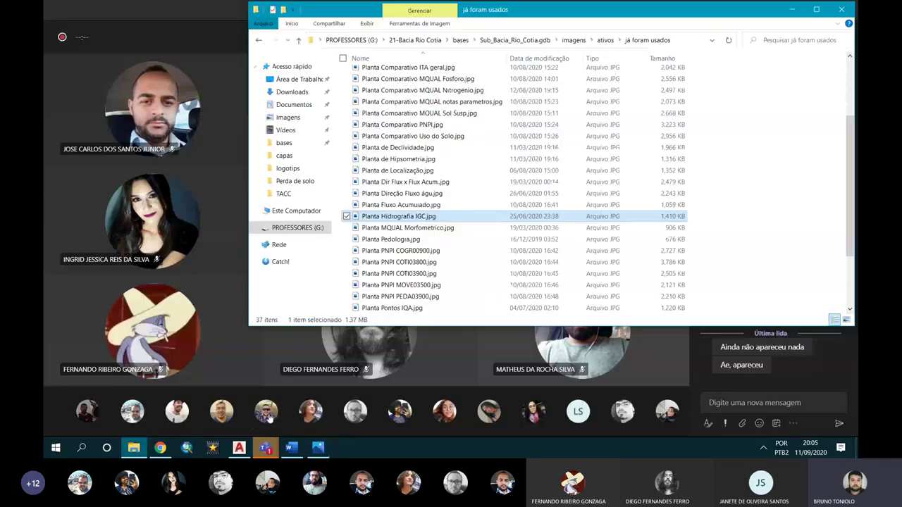
pyautogui.click(239, 448)
pyautogui.moveTo(397, 259); pyautogui.dragTo(397, 203, button='middle')
pyautogui.scroll(2, 423, 342)
pyautogui.scroll(2, 383, 322)
pyautogui.scroll(1, 358, 314)
pyautogui.scroll(2, 358, 314)
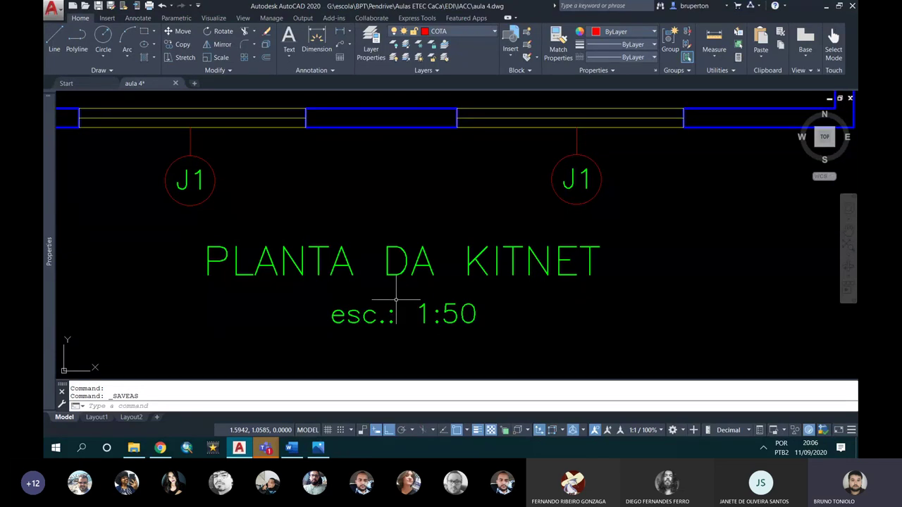
# - Zoom out to the whole kitnet plan, then bring the hydrography map back in Photos
pyautogui.scroll(-6, 397, 299)
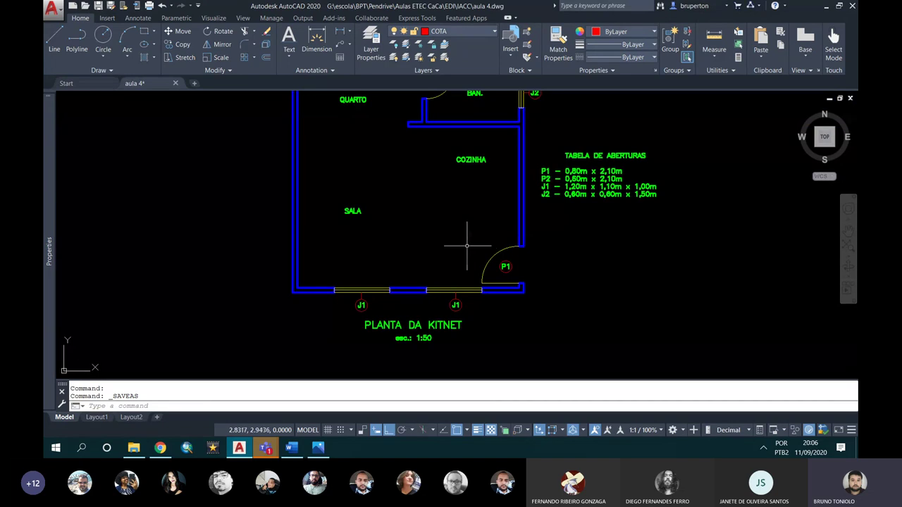
pyautogui.moveTo(437, 232); pyautogui.dragTo(445, 265, button='middle')
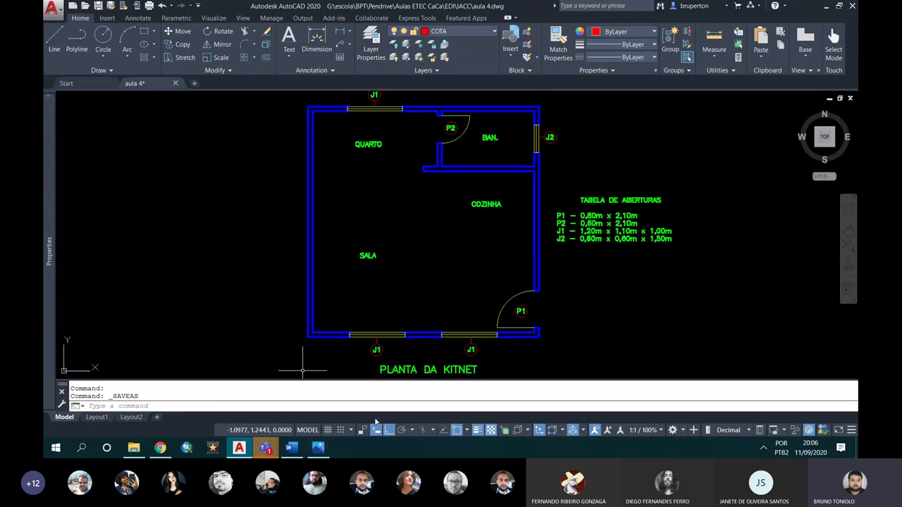
pyautogui.click(318, 451)
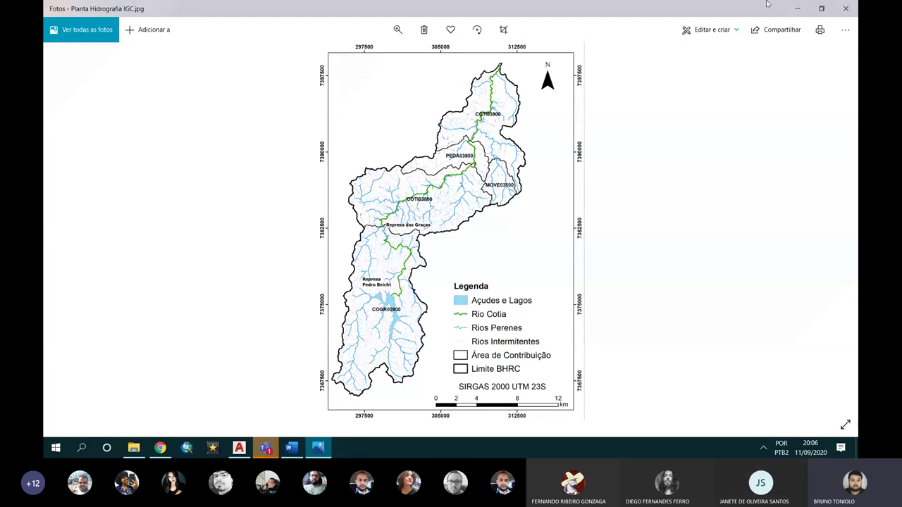
# - Minimize the Photos hydrography map so the aula 4 kitnet plan is visible again
pyautogui.click(797, 12)
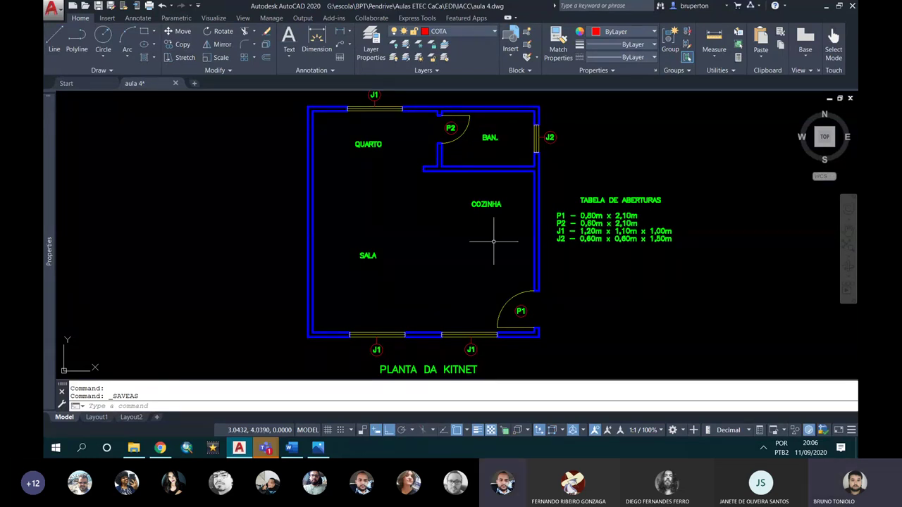
# - Switch back to the Teams 'Aula 11-09' meeting window and open its More actions menu
pyautogui.moveTo(468, 203); pyautogui.dragTo(459, 201, button='middle')
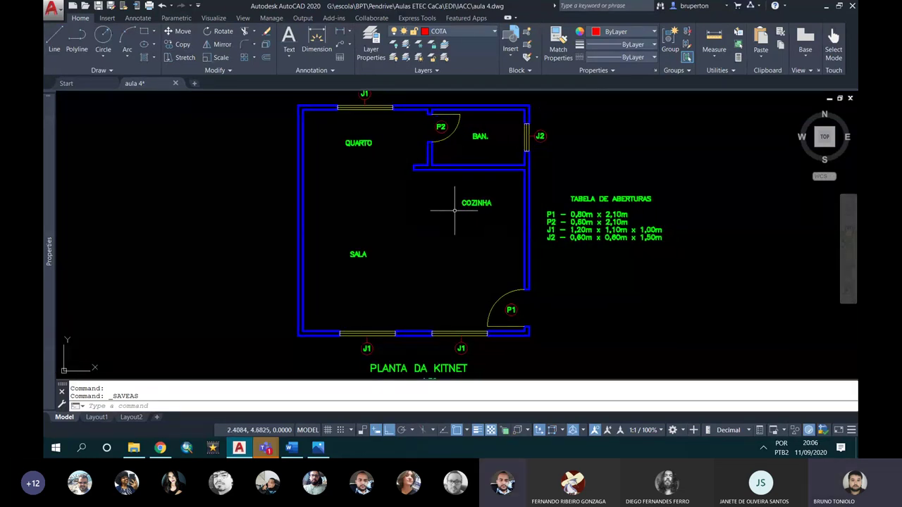
pyautogui.click(266, 447)
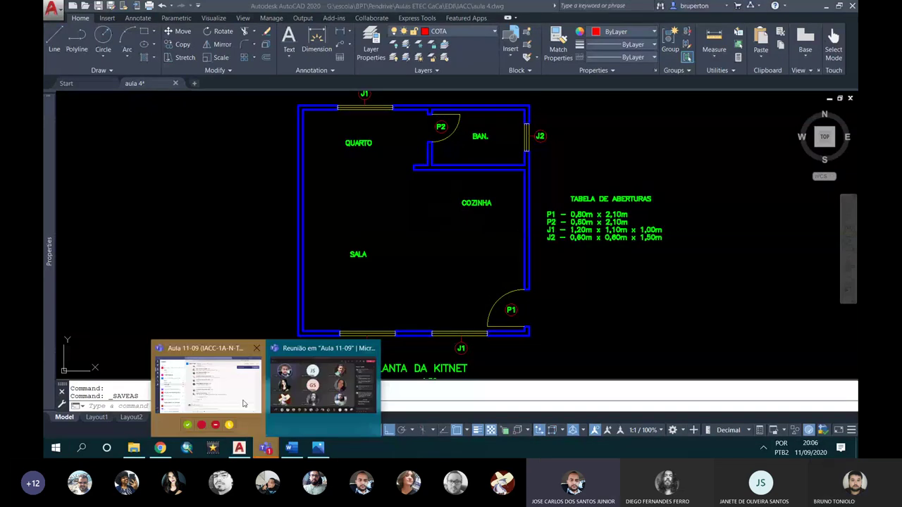
pyautogui.click(243, 403)
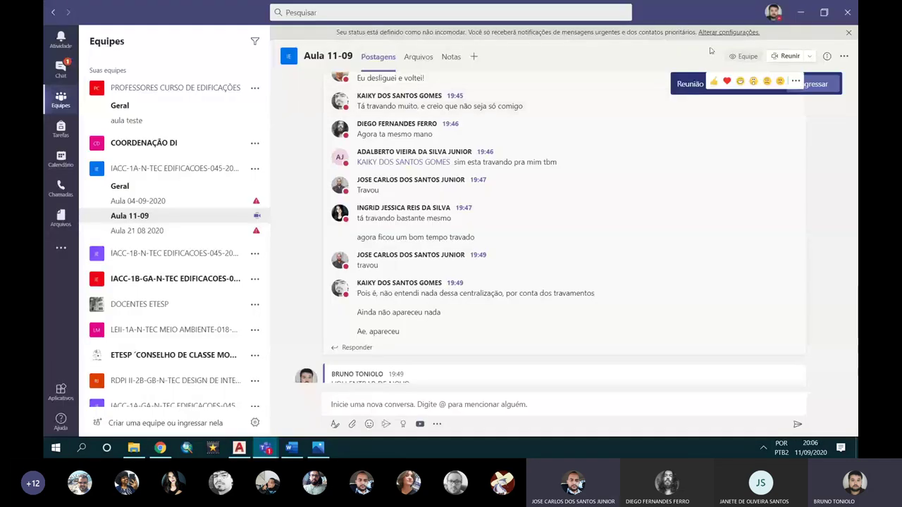
pyautogui.click(266, 447)
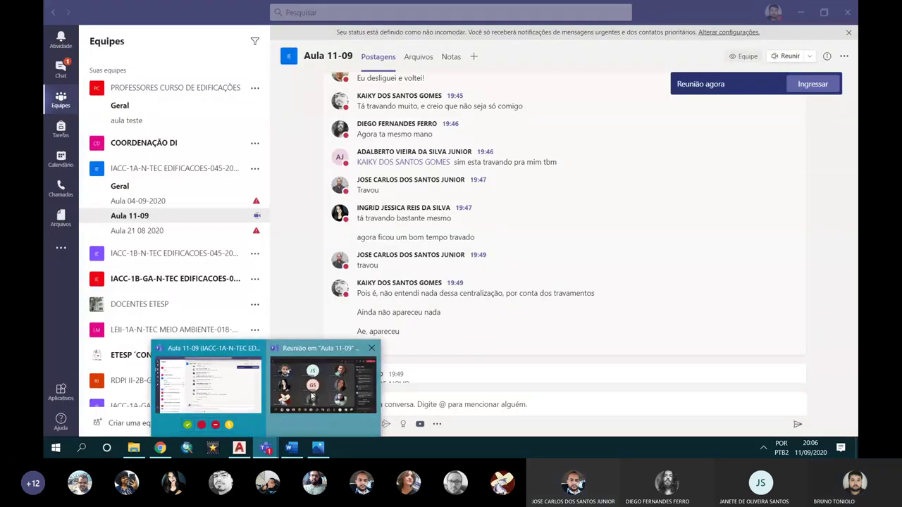
pyautogui.click(312, 397)
pyautogui.click(670, 37)
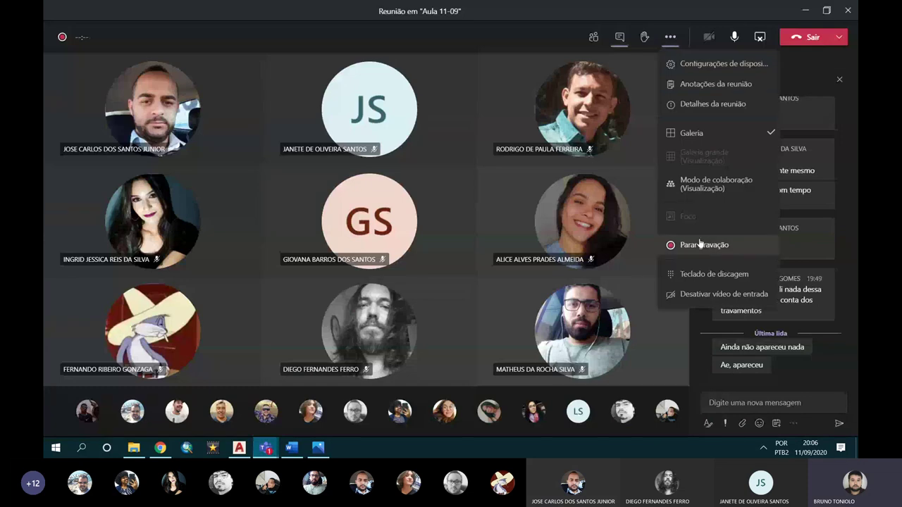